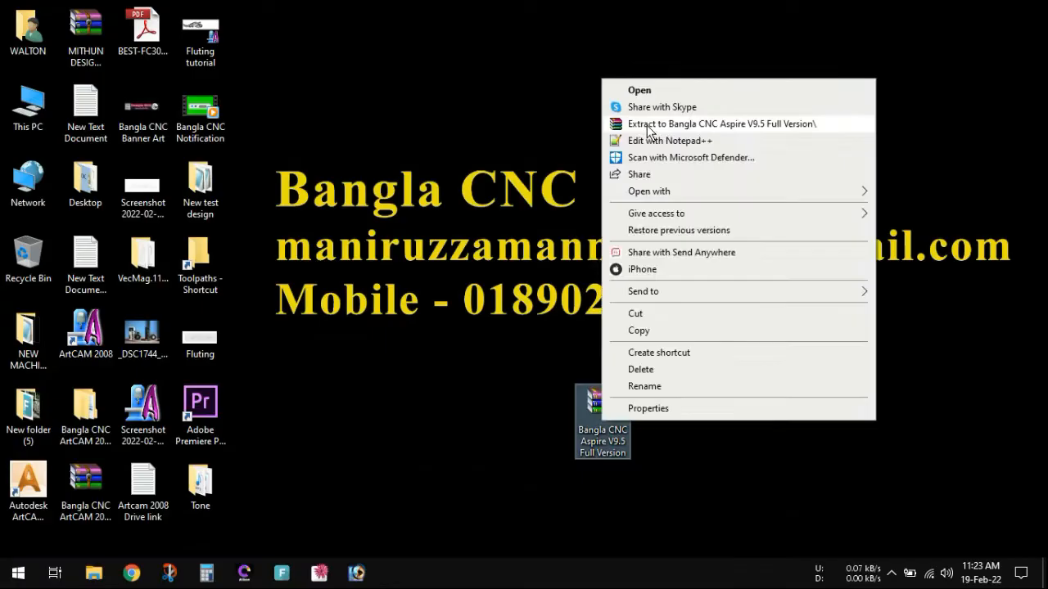
Extract the Bangla CNC Aspire V9.5 Full Version archive on the desktop and place the extracted folder beside the archive
{"action": "left_click", "coordinate": [387, 180]}
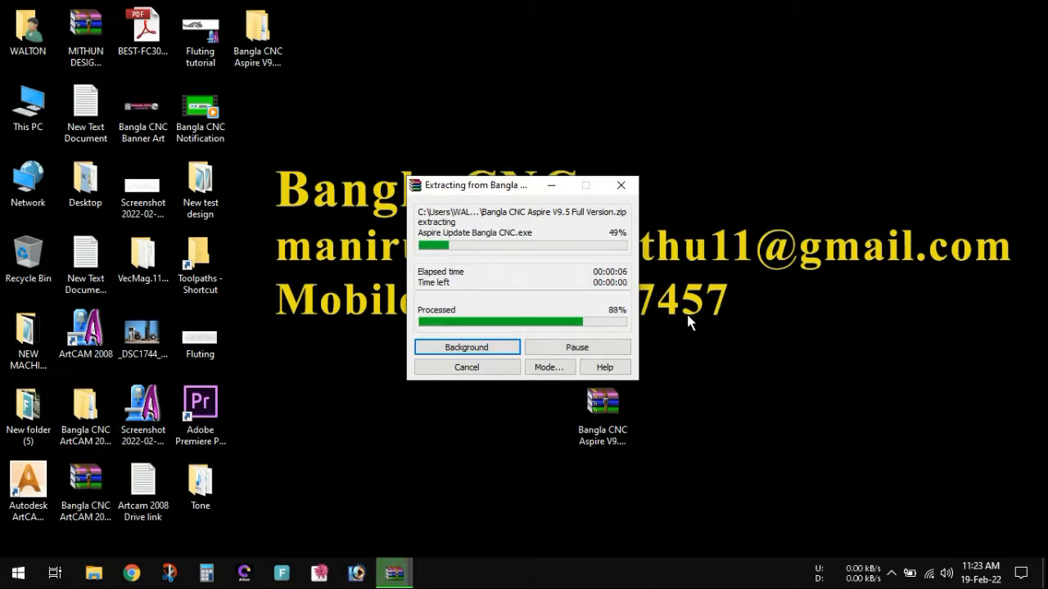
{"action": "left_click_drag", "start_coordinate": [257, 39], "coordinate": [537, 410]}
{"action": "left_click", "coordinate": [591, 415]}
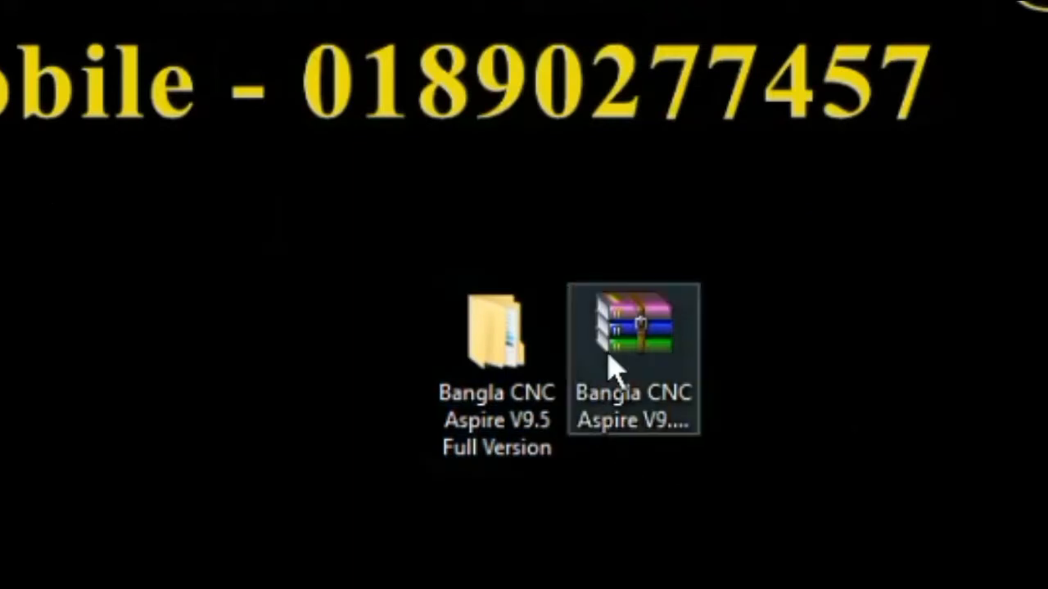
{"action": "left_click", "coordinate": [492, 380]}
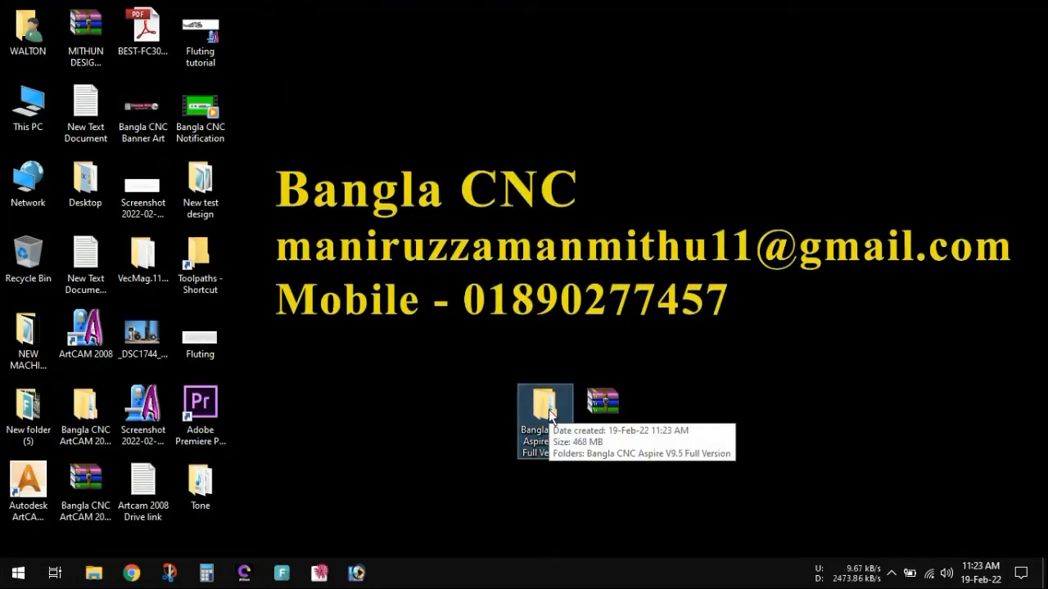
Look through the extracted Bangla CNC Aspire V9.5 Full Version folder, including 1 Gift from Bangla CNC, and select the Aspire Setup Bangla CNC installer
{"action": "double_click", "coordinate": [546, 409]}
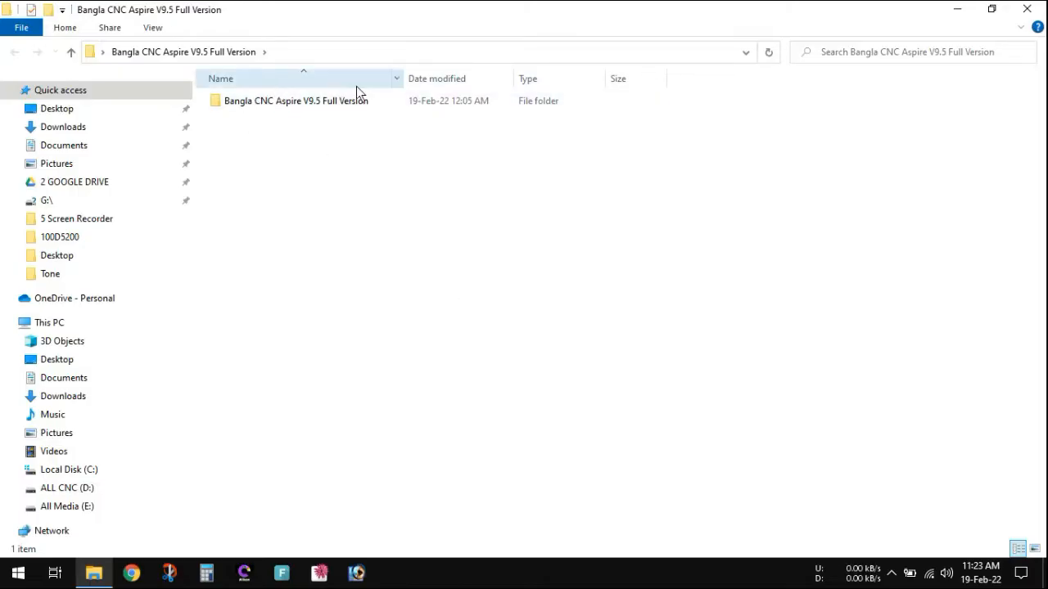
{"action": "double_click", "coordinate": [298, 100]}
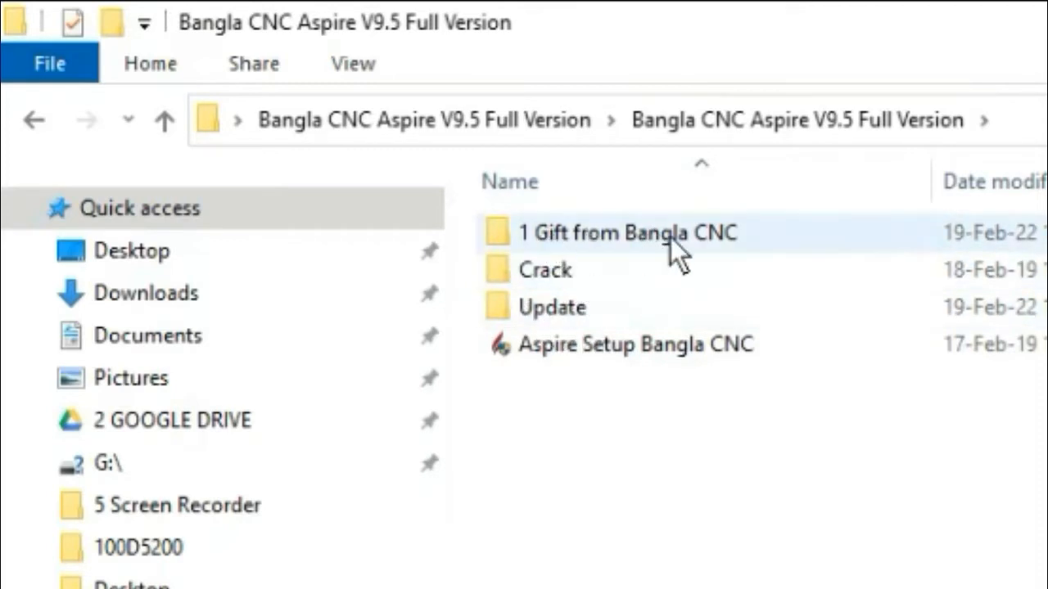
{"action": "double_click", "coordinate": [669, 236]}
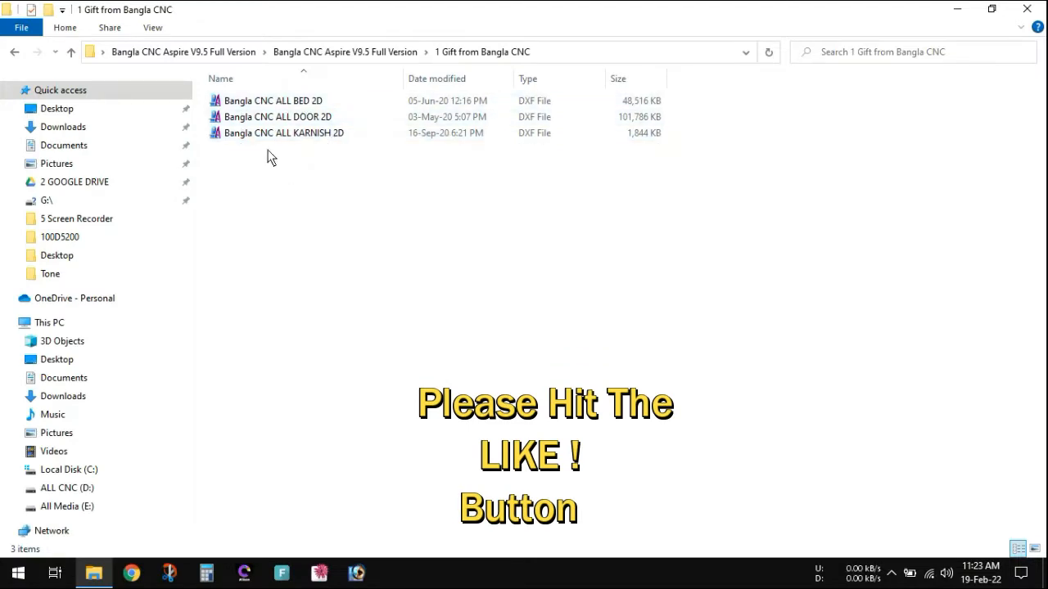
{"action": "left_click", "coordinate": [14, 51]}
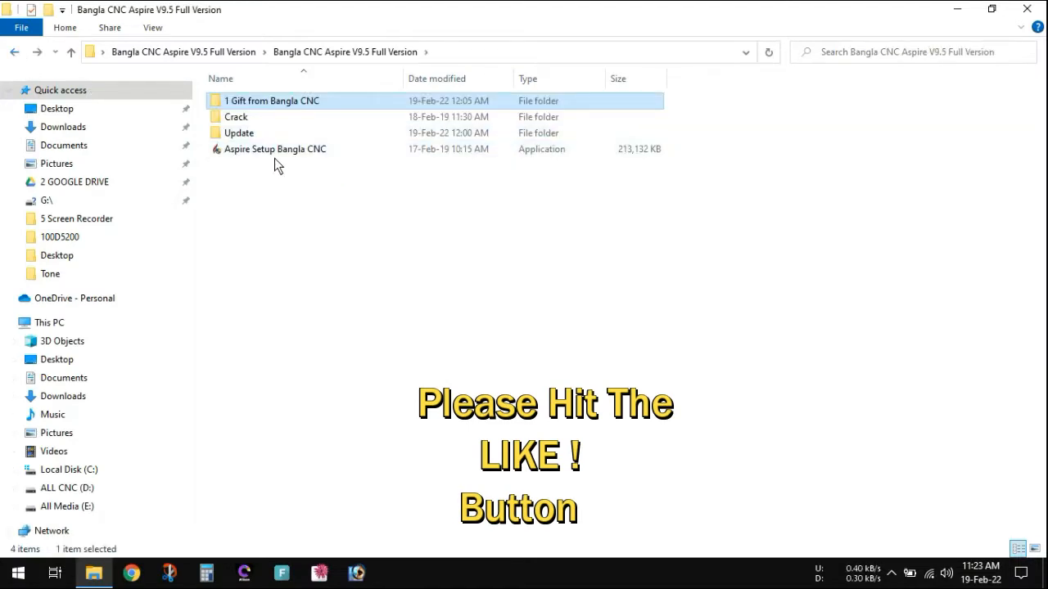
{"action": "left_click", "coordinate": [246, 149]}
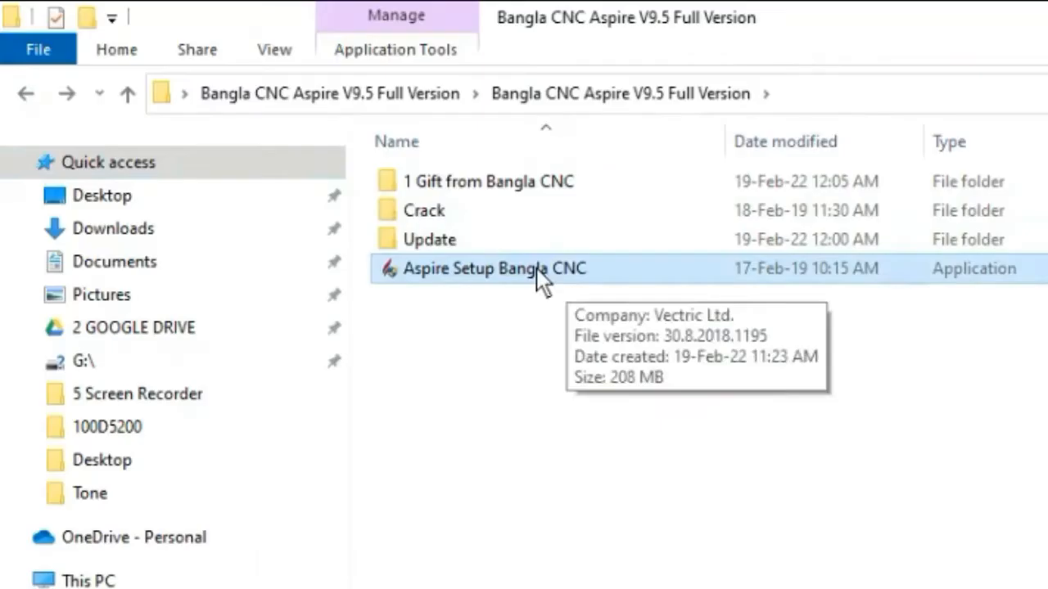
{"action": "right_click", "coordinate": [536, 268]}
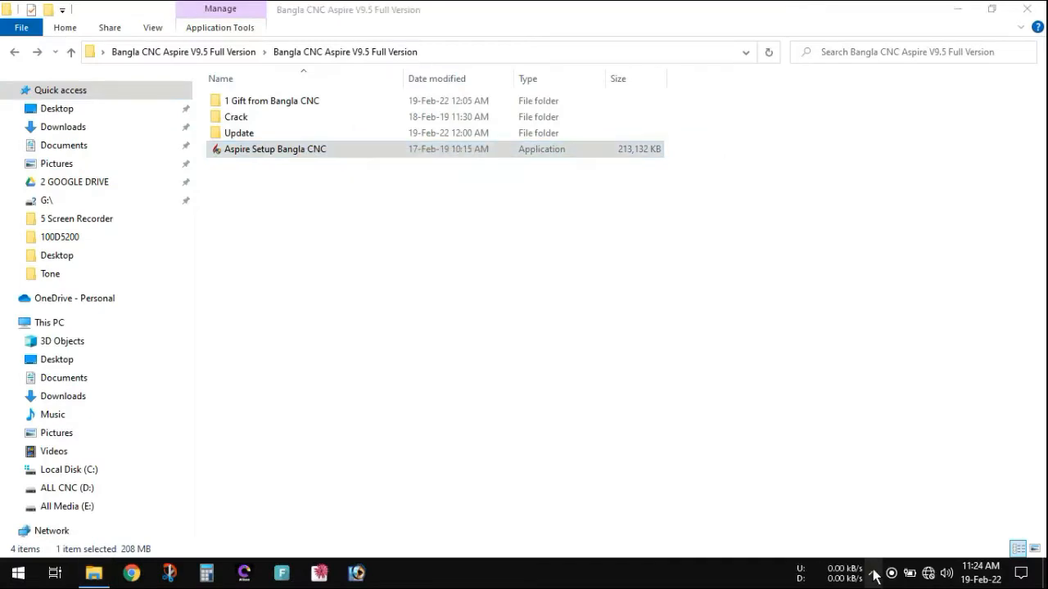
Switch to Windows Security, turn off real-time protection in the virus and threat protection settings, and minimize the window
{"action": "left_click", "coordinate": [873, 573]}
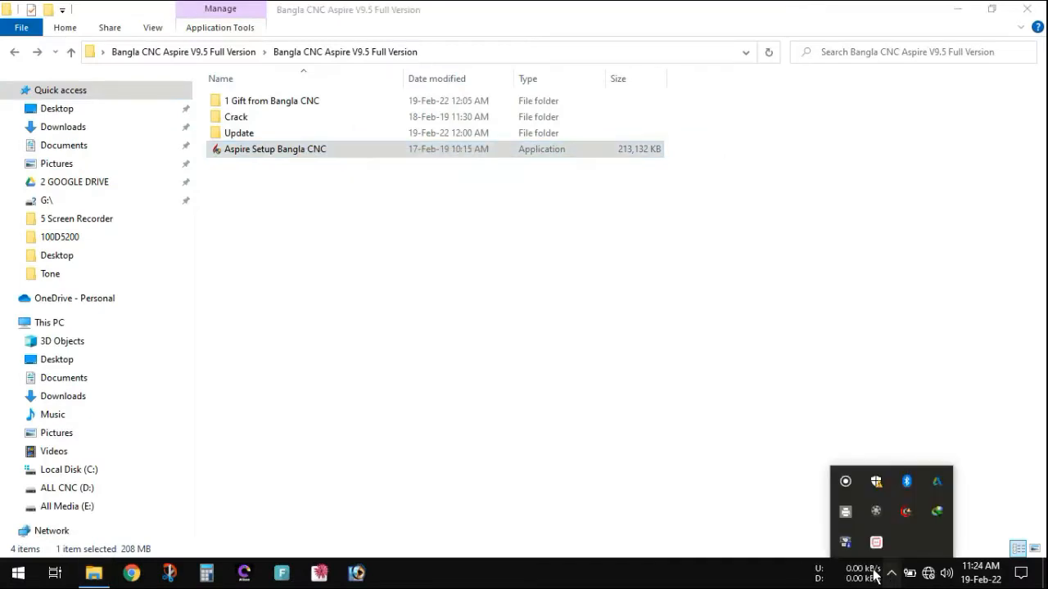
{"action": "left_click", "coordinate": [877, 481]}
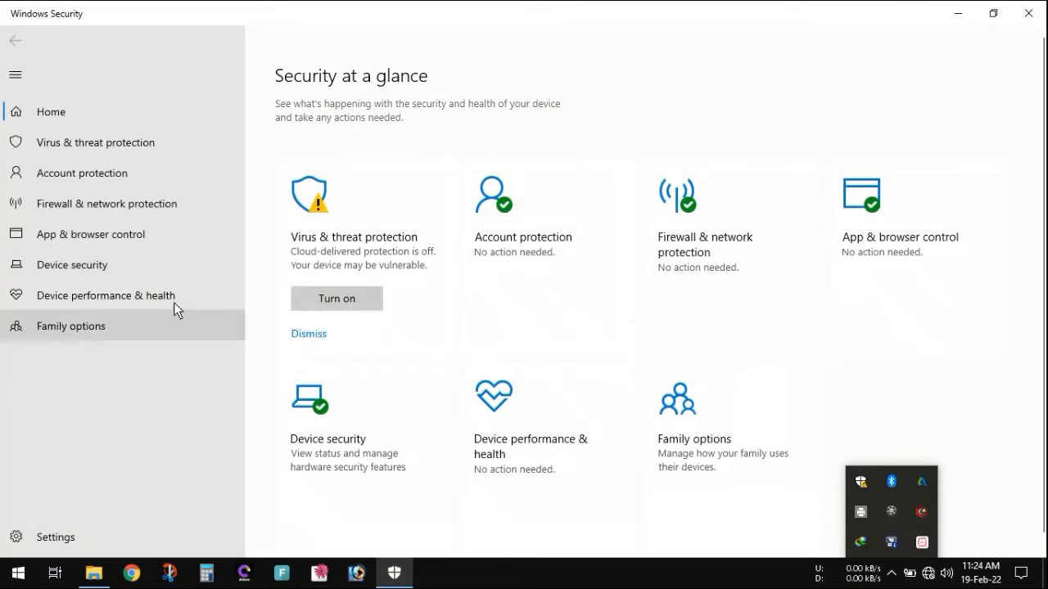
{"action": "left_click", "coordinate": [93, 148]}
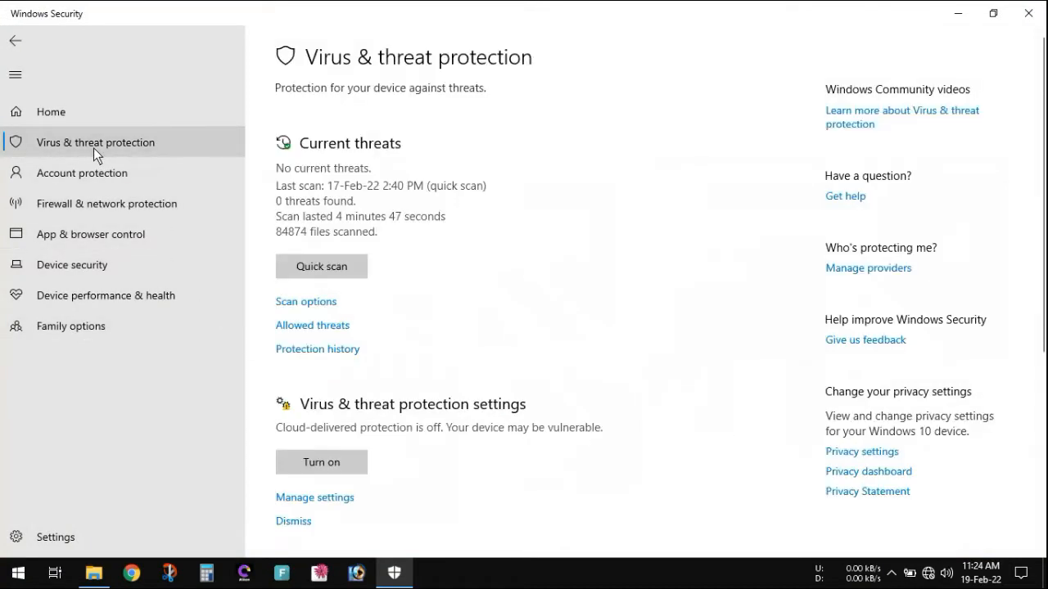
{"action": "left_click", "coordinate": [296, 497]}
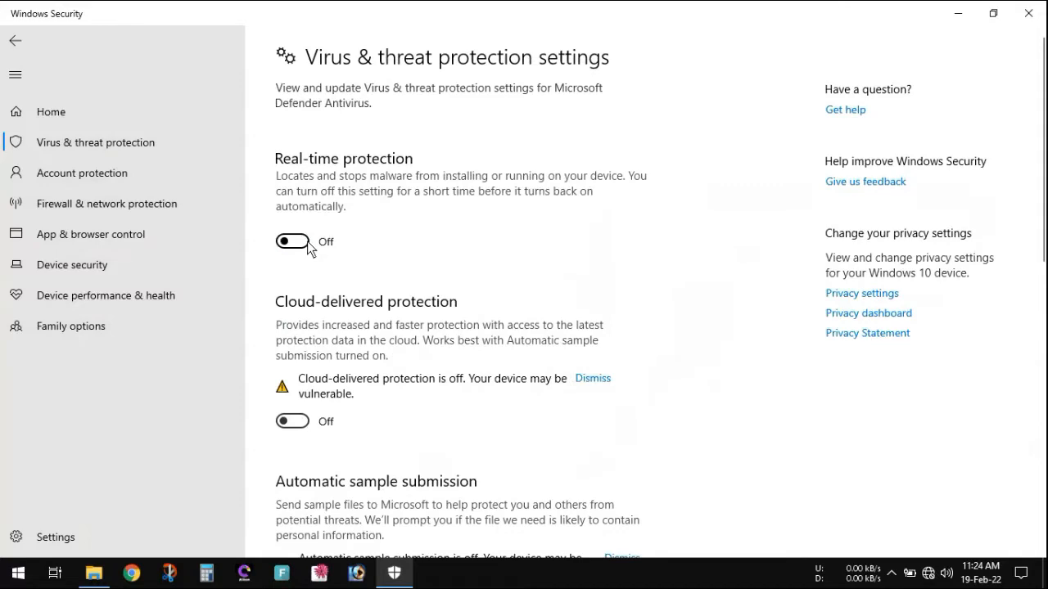
{"action": "scroll", "coordinate": [420, 334], "scroll_direction": "down", "scroll_amount": 8}
{"action": "scroll", "coordinate": [423, 335], "scroll_direction": "up", "scroll_amount": 8}
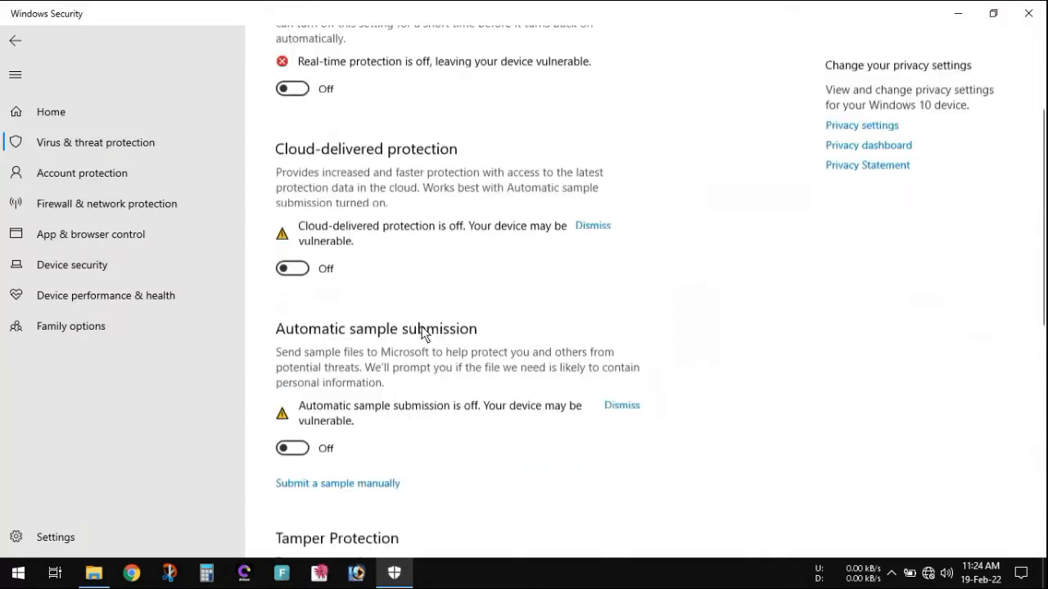
{"action": "left_click", "coordinate": [955, 20]}
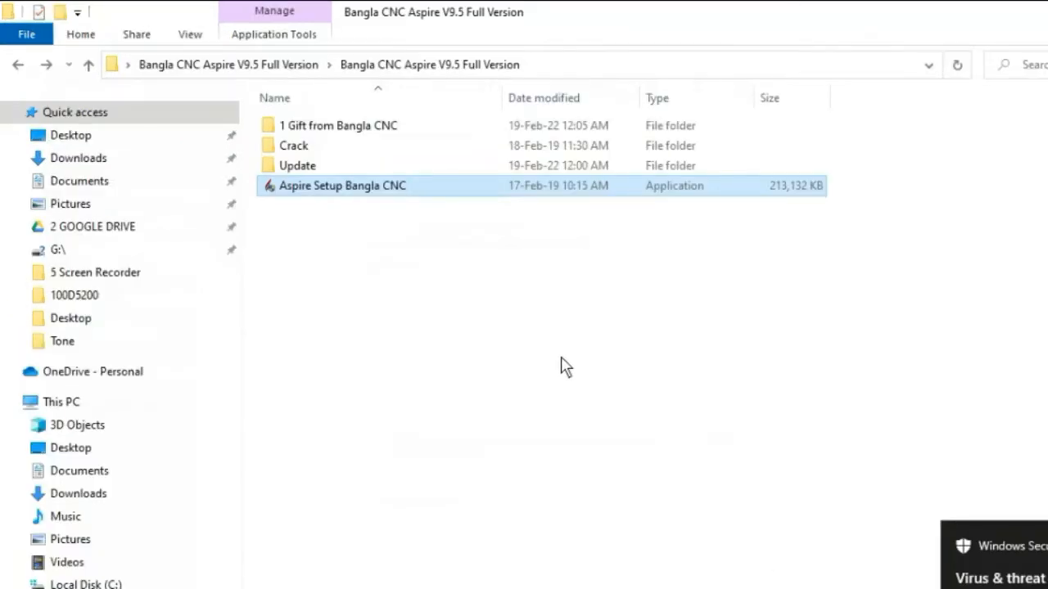
Run Aspire Setup Bangla CNC as administrator and accept the Aspire 9.5 license agreement
{"action": "right_click", "coordinate": [334, 193]}
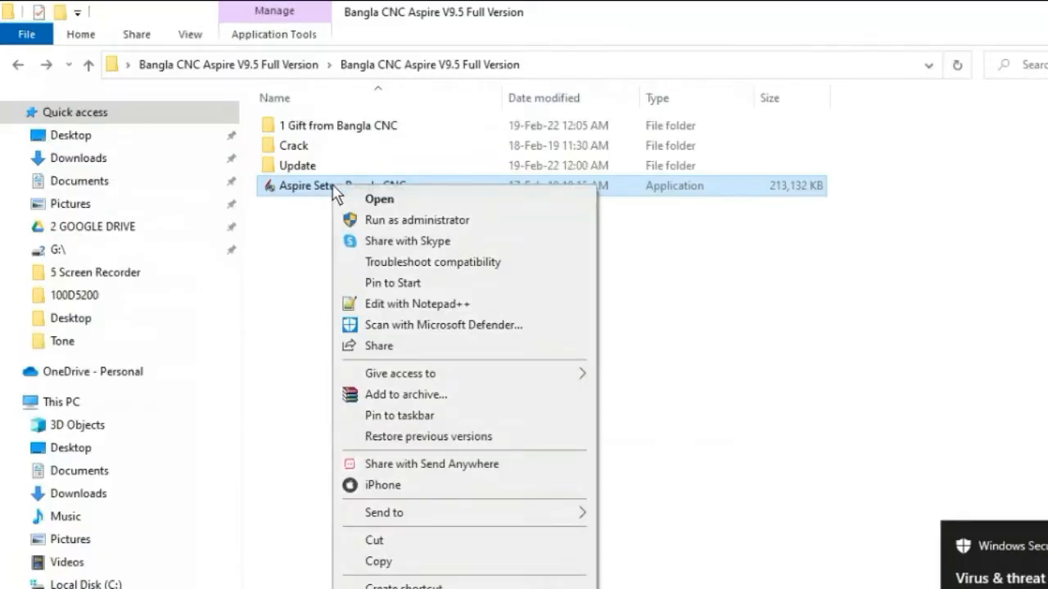
{"action": "left_click", "coordinate": [383, 220]}
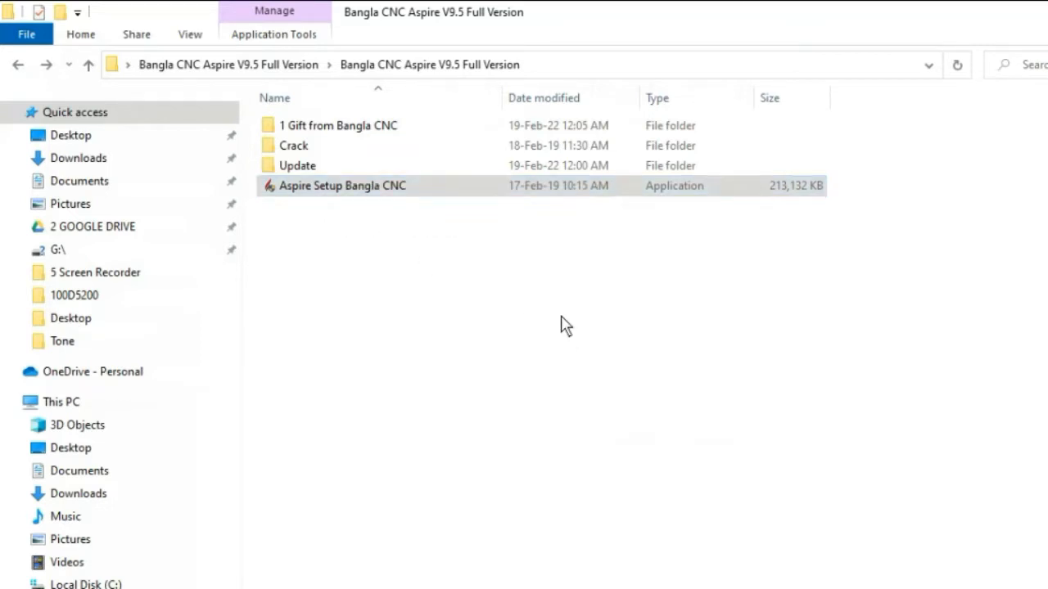
{"action": "left_click", "coordinate": [662, 400]}
{"action": "left_click", "coordinate": [758, 510]}
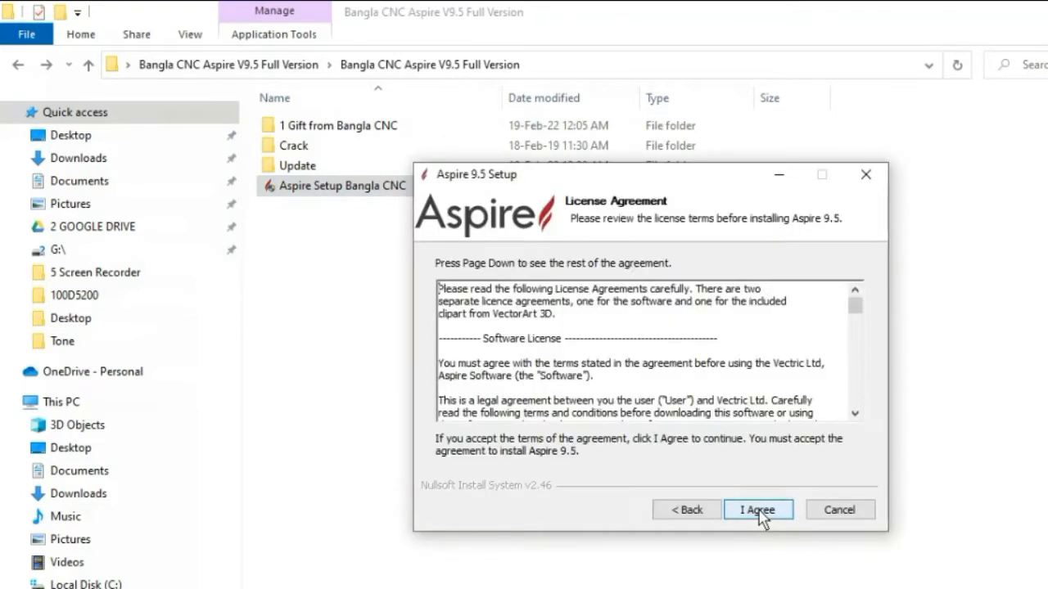
{"action": "left_click", "coordinate": [758, 509]}
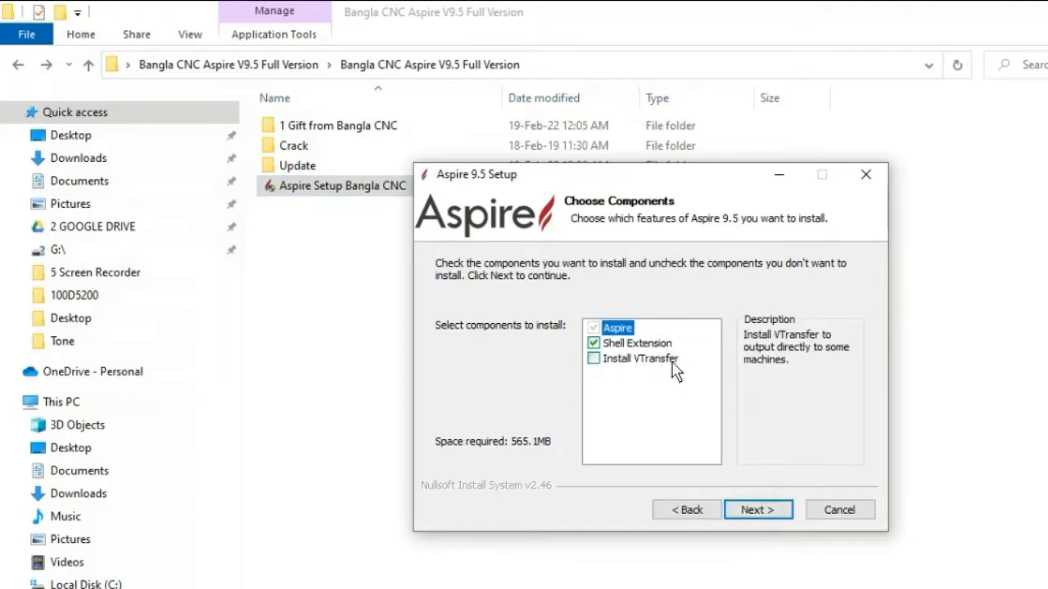
Include the Install VTransfer component and install Aspire 9.5 with the default destination and Start Menu folder, closing the finished wizard
{"action": "left_click", "coordinate": [606, 361]}
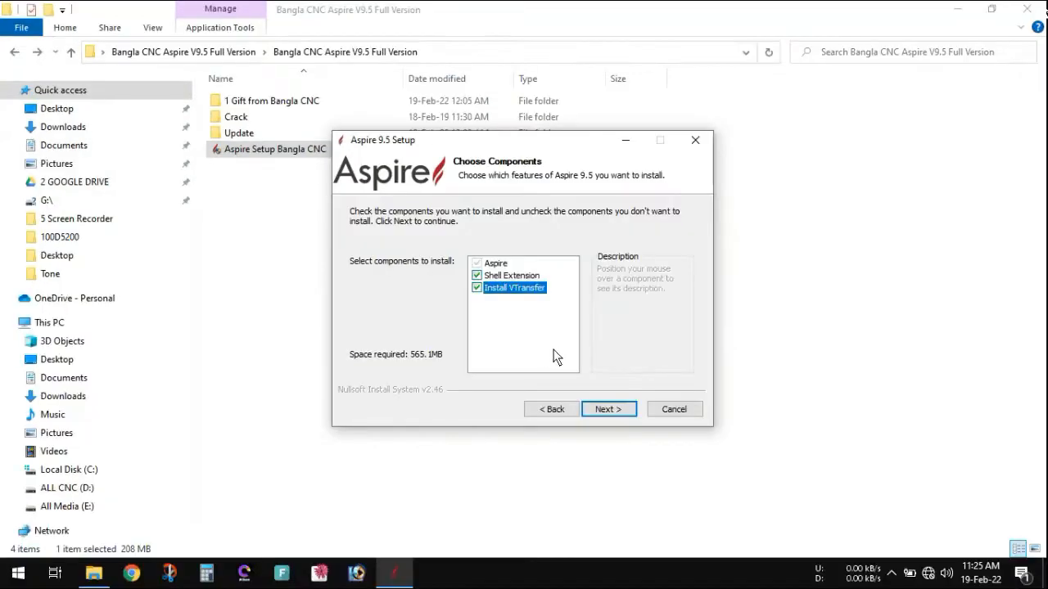
{"action": "left_click", "coordinate": [610, 409]}
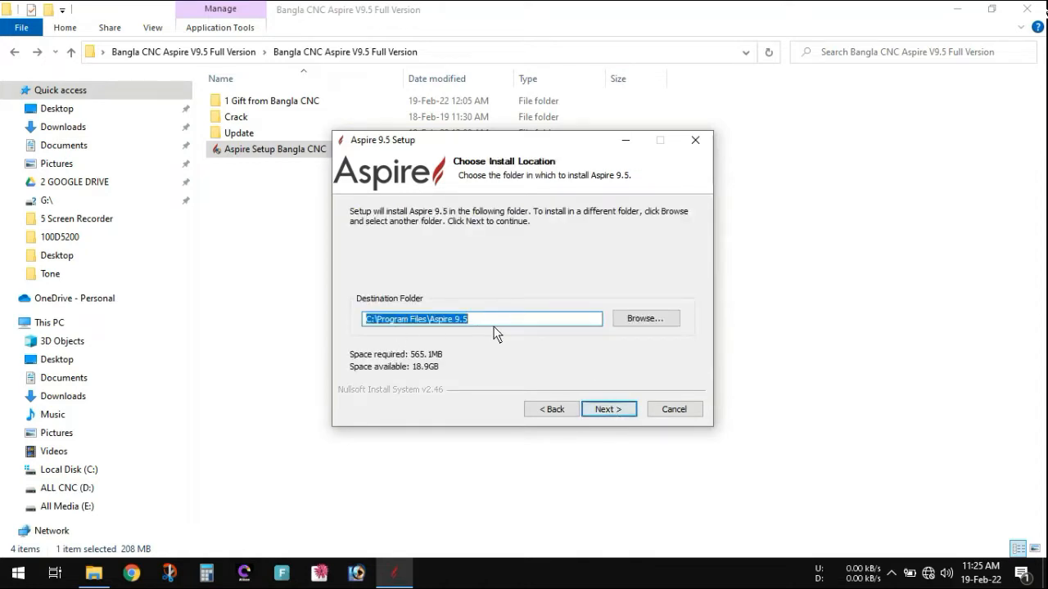
{"action": "left_click", "coordinate": [618, 410]}
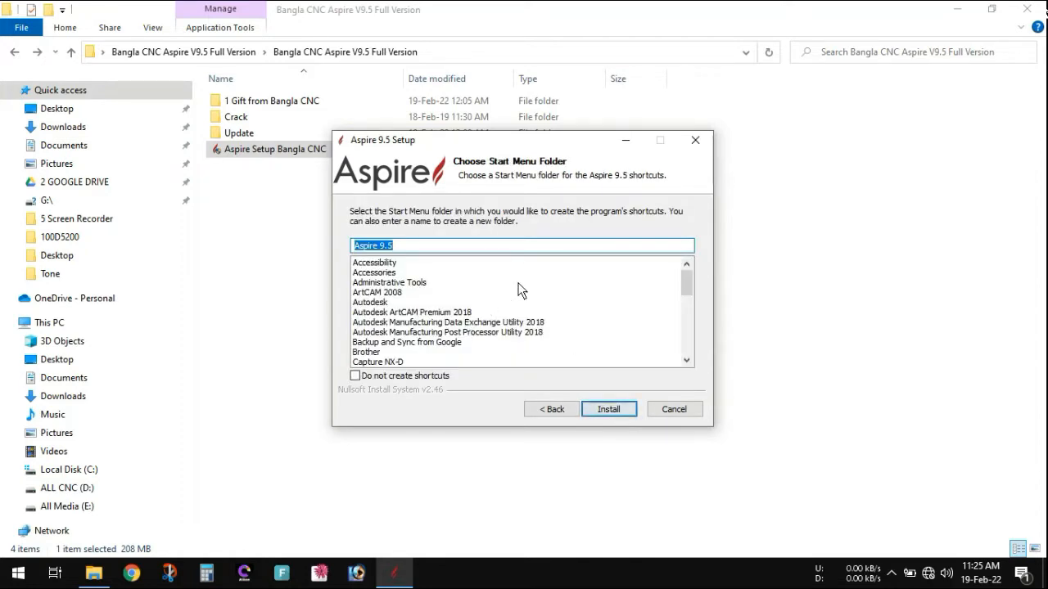
{"action": "left_click", "coordinate": [616, 411]}
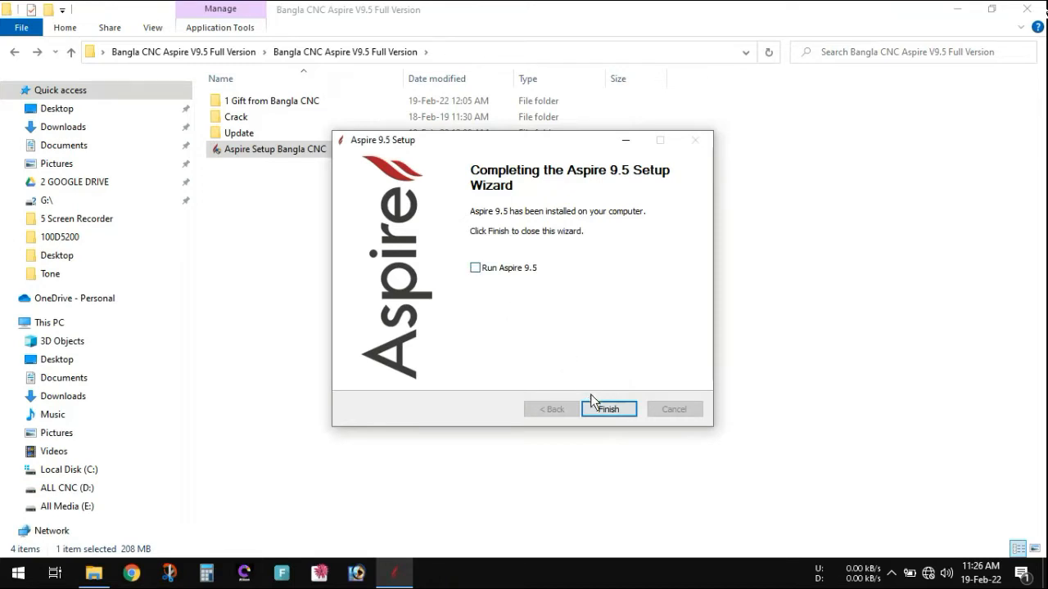
{"action": "left_click", "coordinate": [608, 409]}
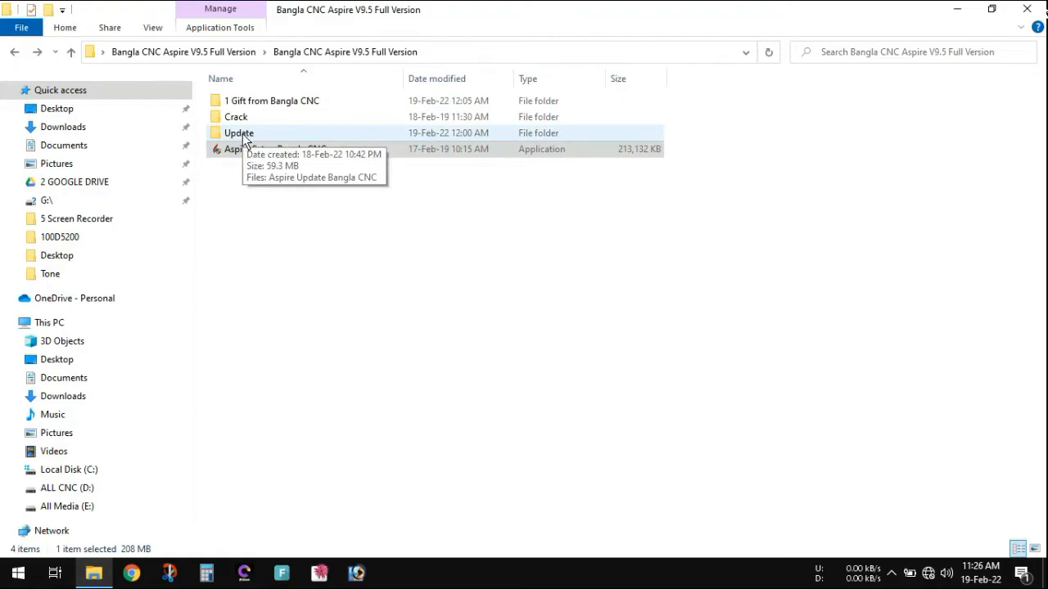
Minimize the folder window and move the new Aspire, Browse and VTransfer shortcuts to an empty area of the desktop
{"action": "left_click", "coordinate": [956, 9]}
{"action": "left_click_drag", "start_coordinate": [381, 4], "coordinate": [232, 176]}
{"action": "left_click_drag", "start_coordinate": [271, 128], "coordinate": [816, 424]}
{"action": "left_click", "coordinate": [915, 384]}
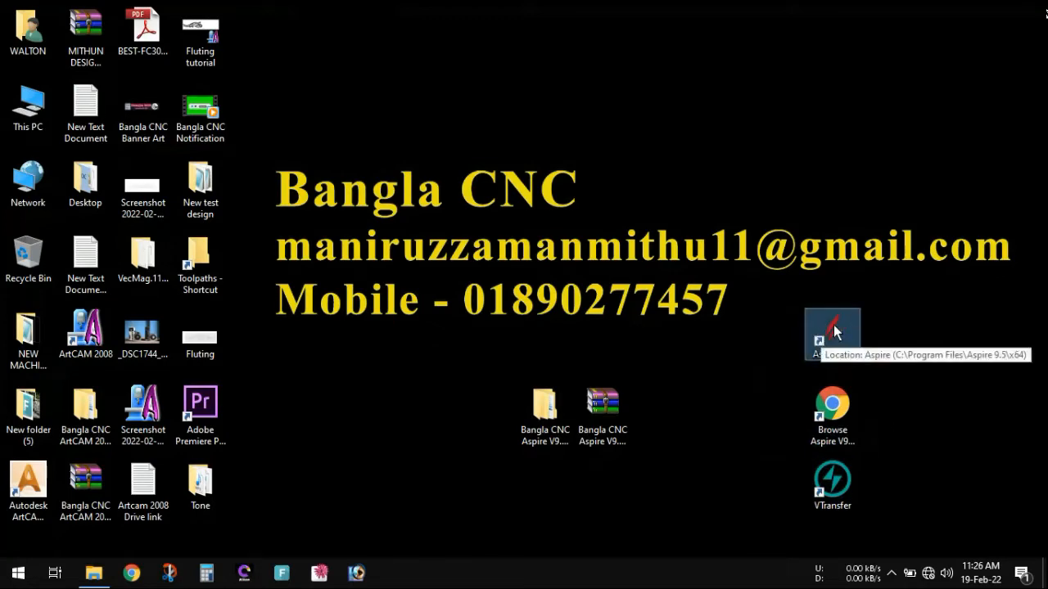
Run Aspire Update Bangla CNC from the Update folder as administrator and patch Aspire to version 9.5.1.4.RC1
{"action": "left_click", "coordinate": [92, 575]}
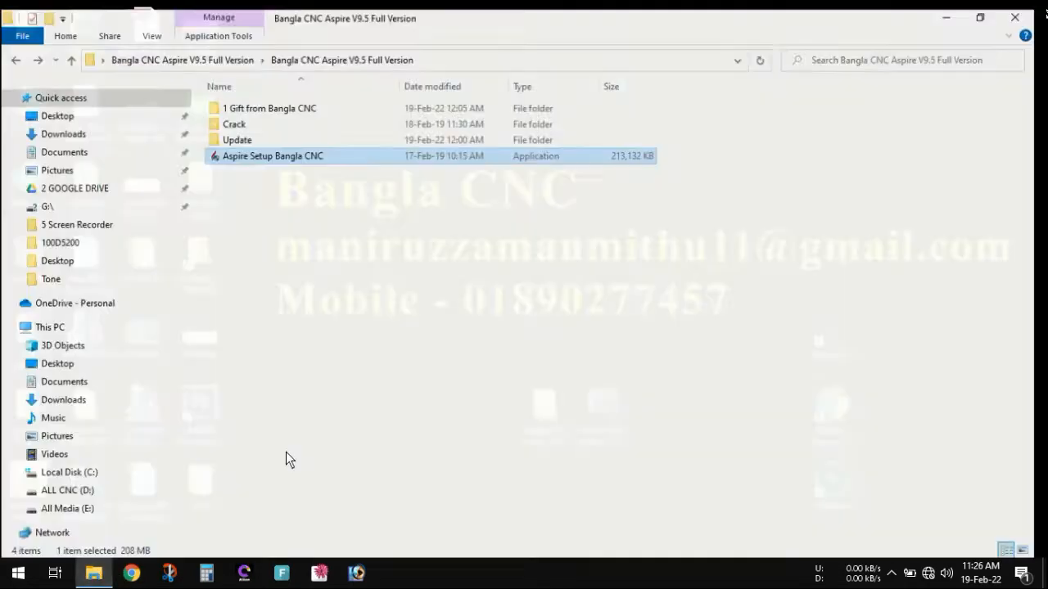
{"action": "double_click", "coordinate": [246, 133]}
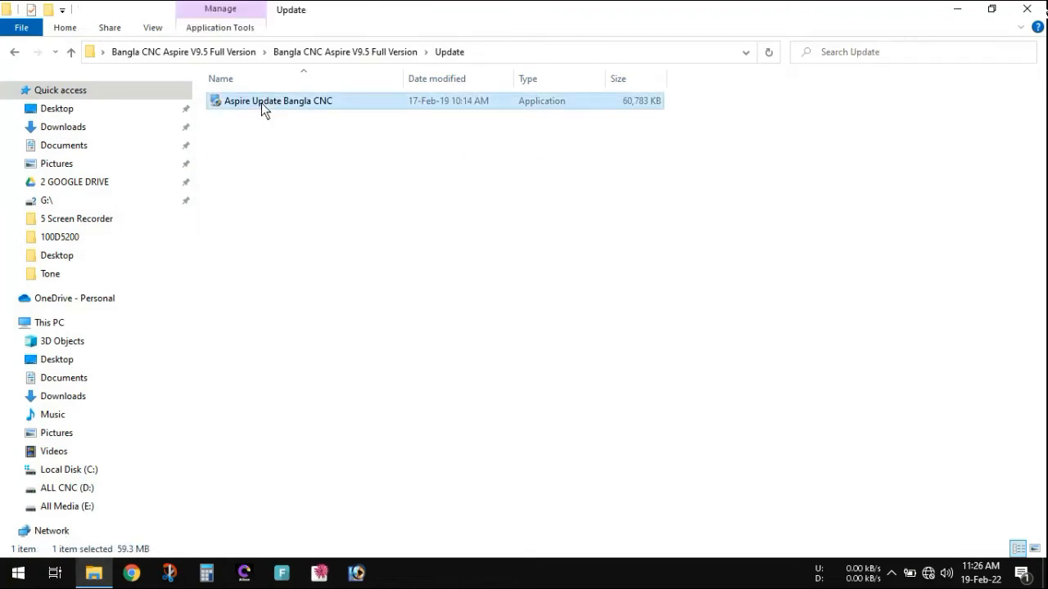
{"action": "right_click", "coordinate": [261, 102]}
{"action": "left_click", "coordinate": [327, 131]}
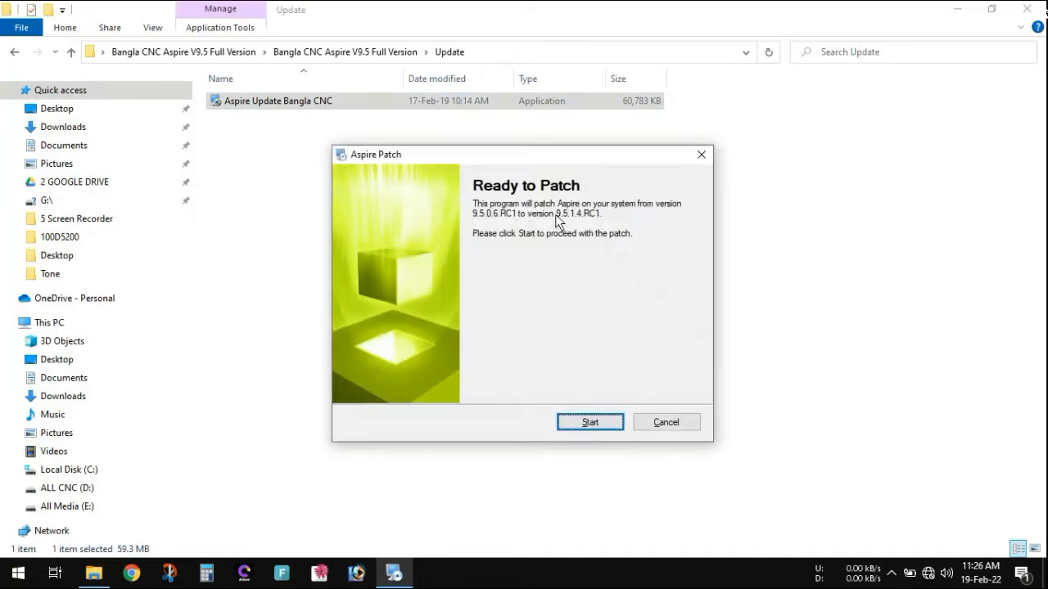
{"action": "left_click", "coordinate": [591, 422]}
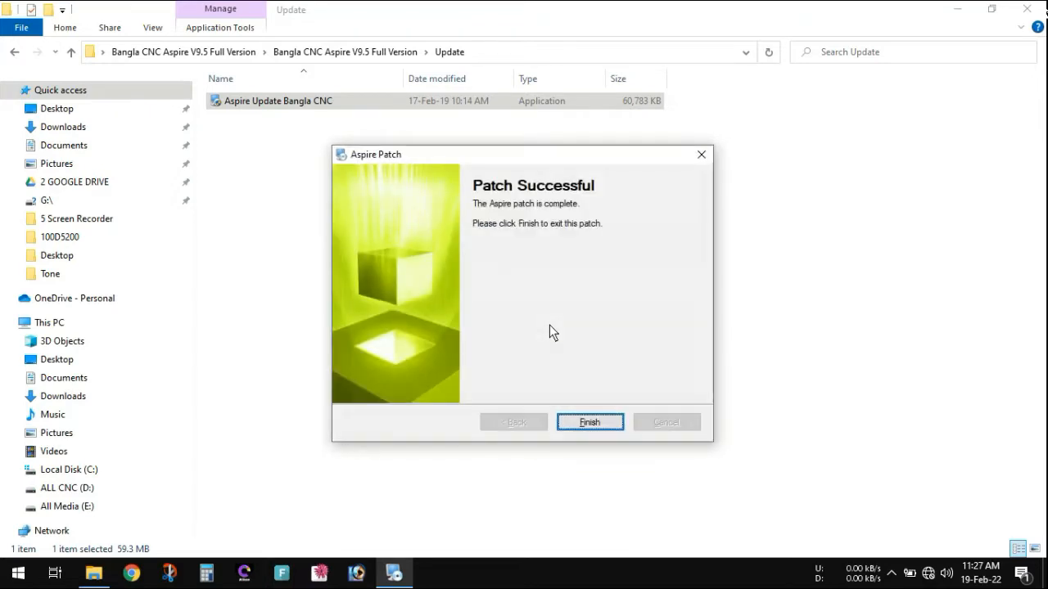
{"action": "left_click", "coordinate": [593, 422]}
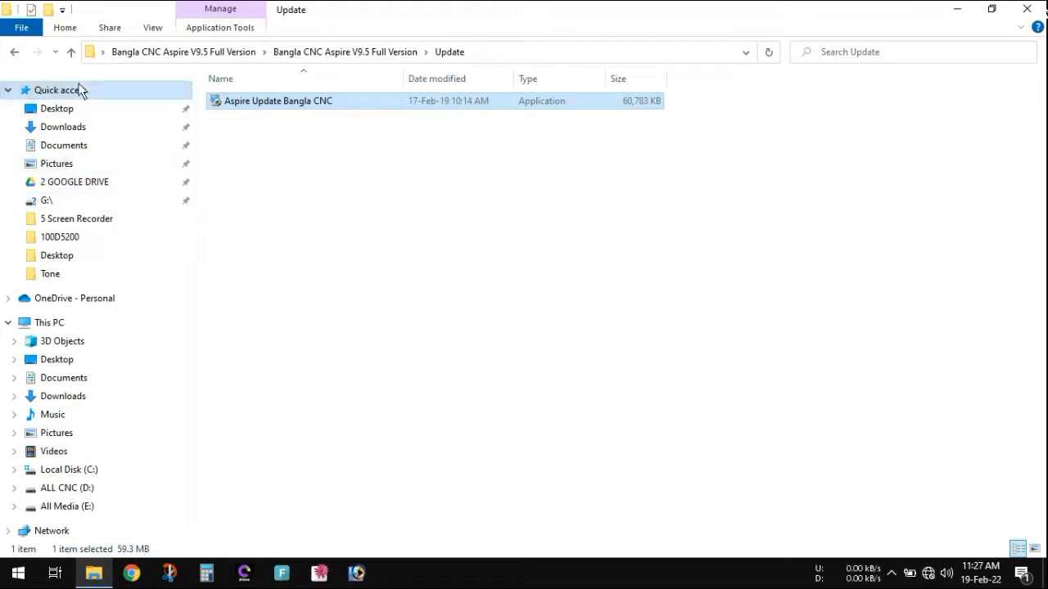
Copy the Aspire application and the Reg registration file from the Crack folder
{"action": "left_click", "coordinate": [14, 52]}
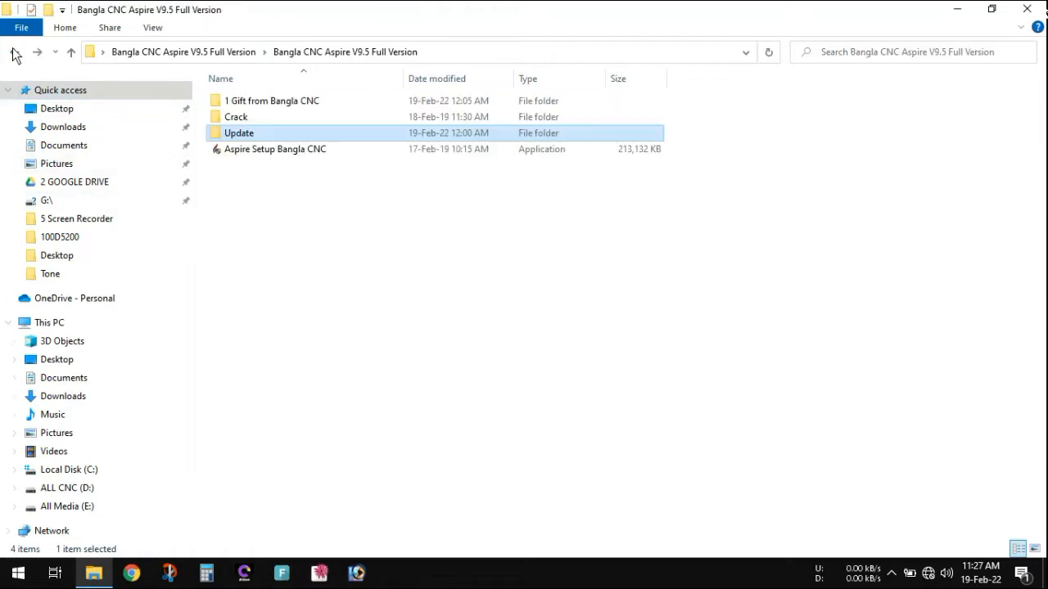
{"action": "double_click", "coordinate": [236, 118]}
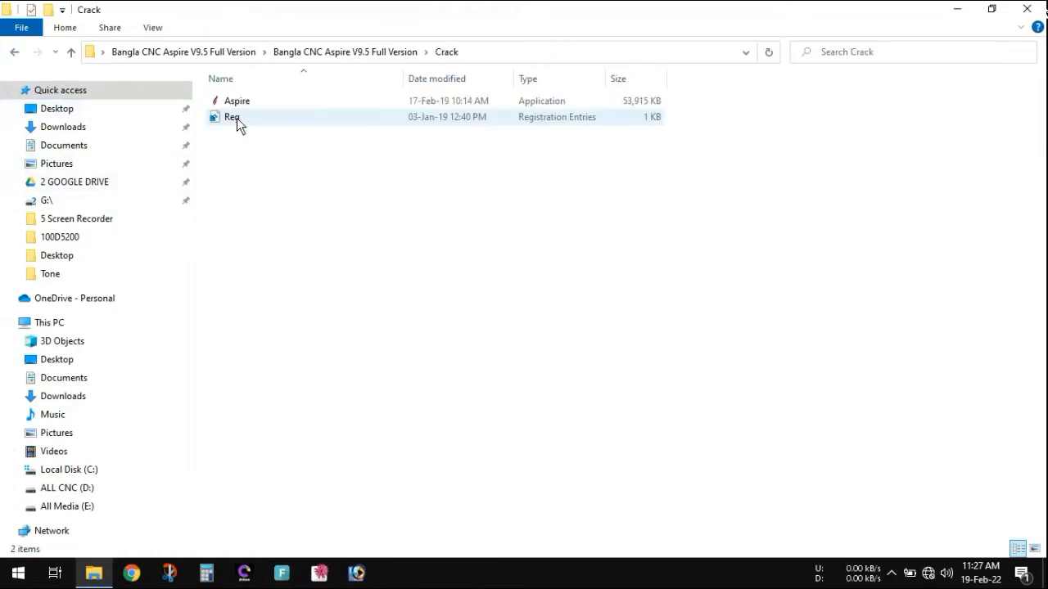
{"action": "left_click_drag", "start_coordinate": [230, 178], "coordinate": [244, 97]}
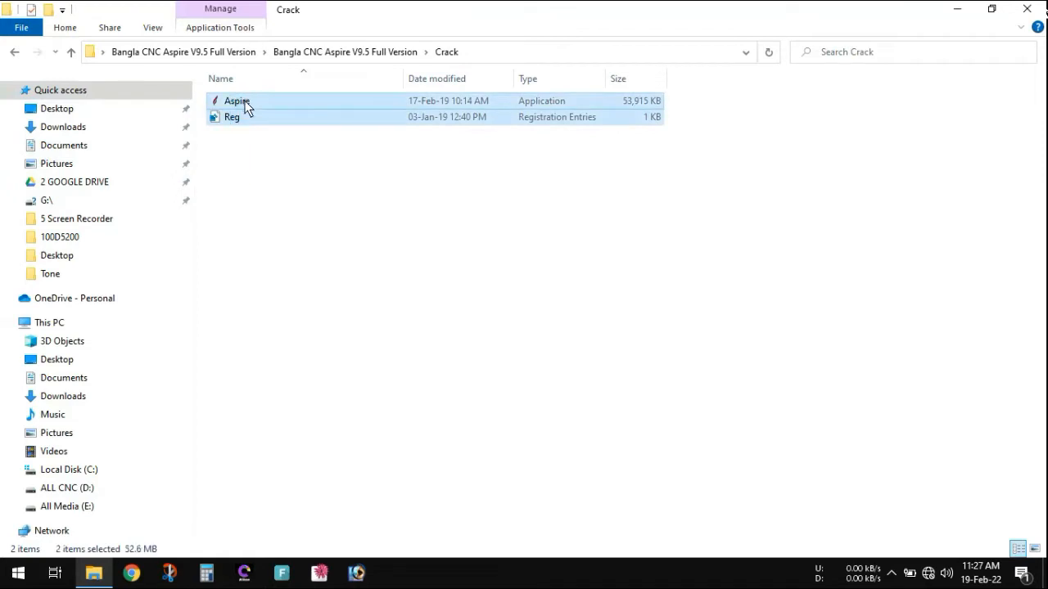
{"action": "right_click", "coordinate": [245, 100]}
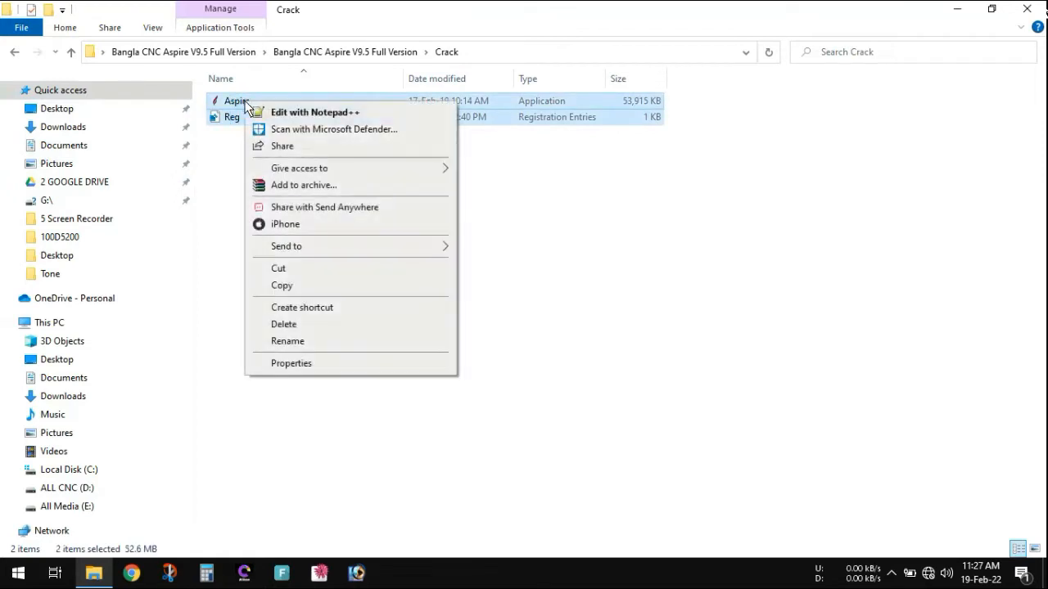
{"action": "left_click", "coordinate": [282, 286]}
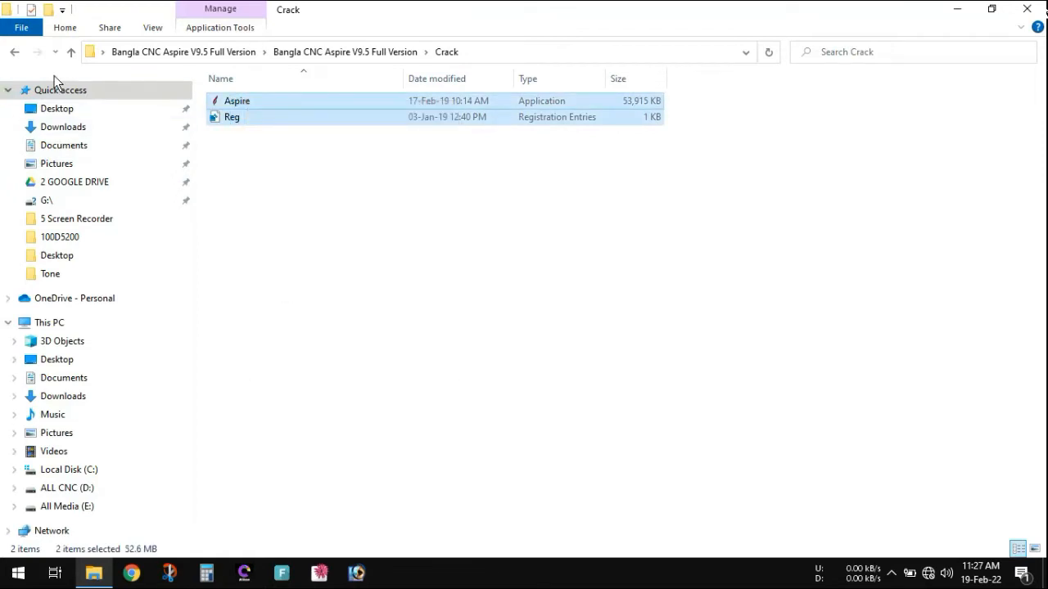
Leave the Crack folder, minimize the folder window and open the context options of the Aspire 9.5 desktop shortcut
{"action": "left_click", "coordinate": [17, 51]}
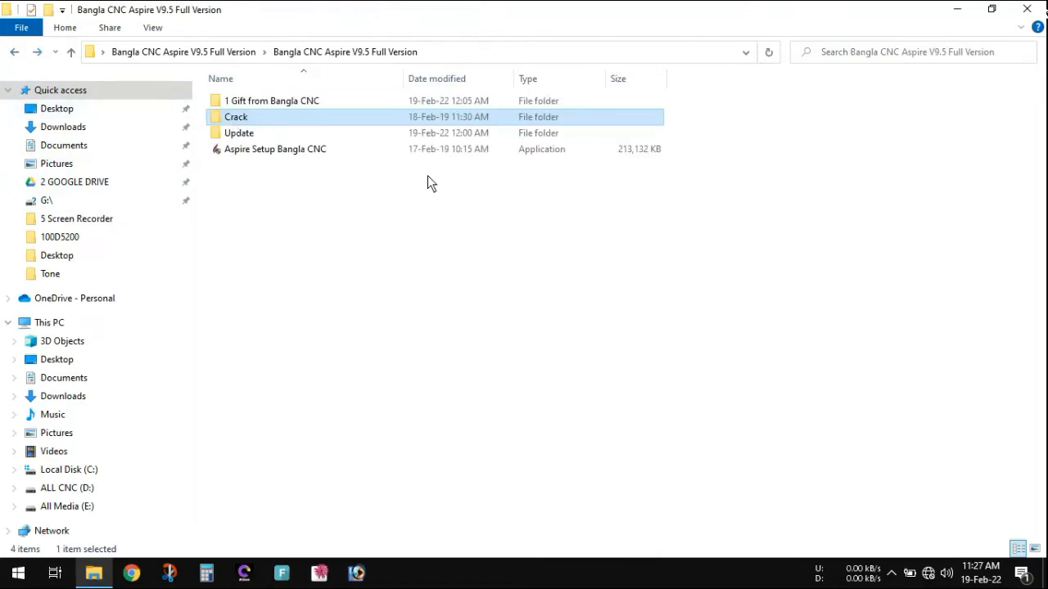
{"action": "left_click", "coordinate": [951, 11]}
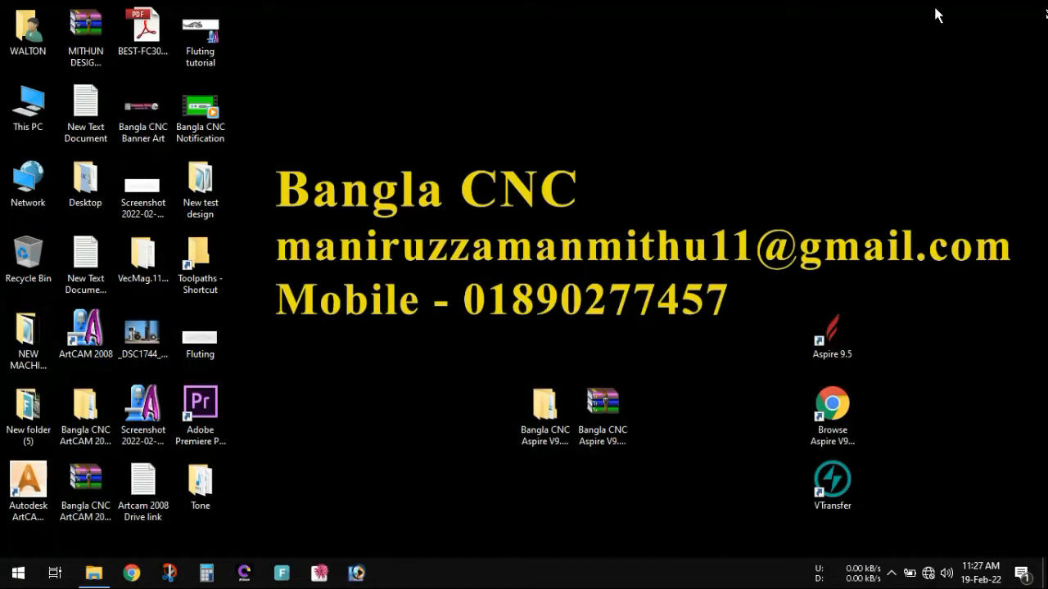
{"action": "left_click", "coordinate": [830, 342]}
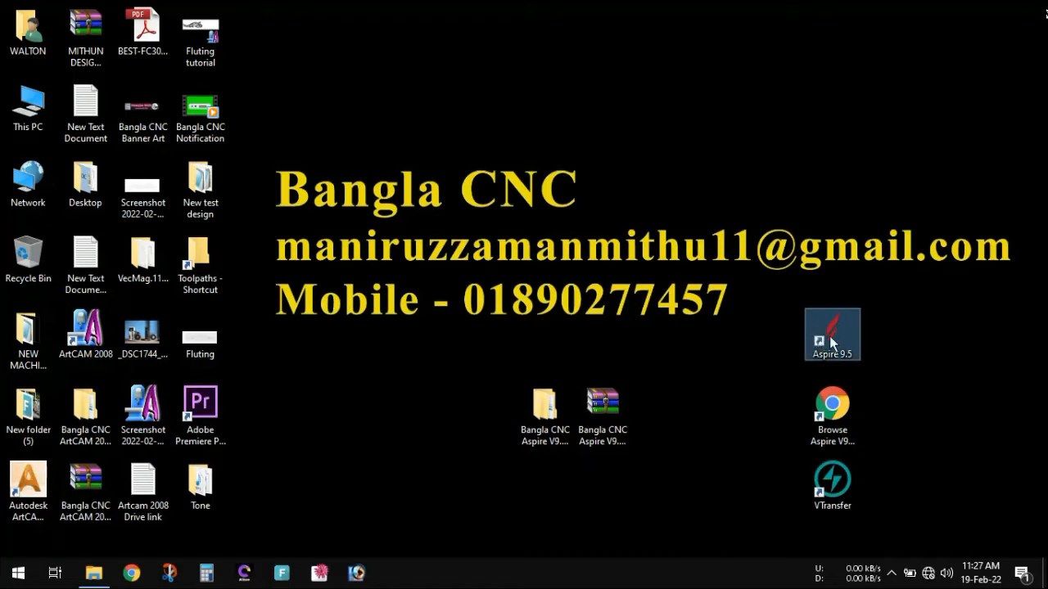
{"action": "right_click", "coordinate": [832, 342]}
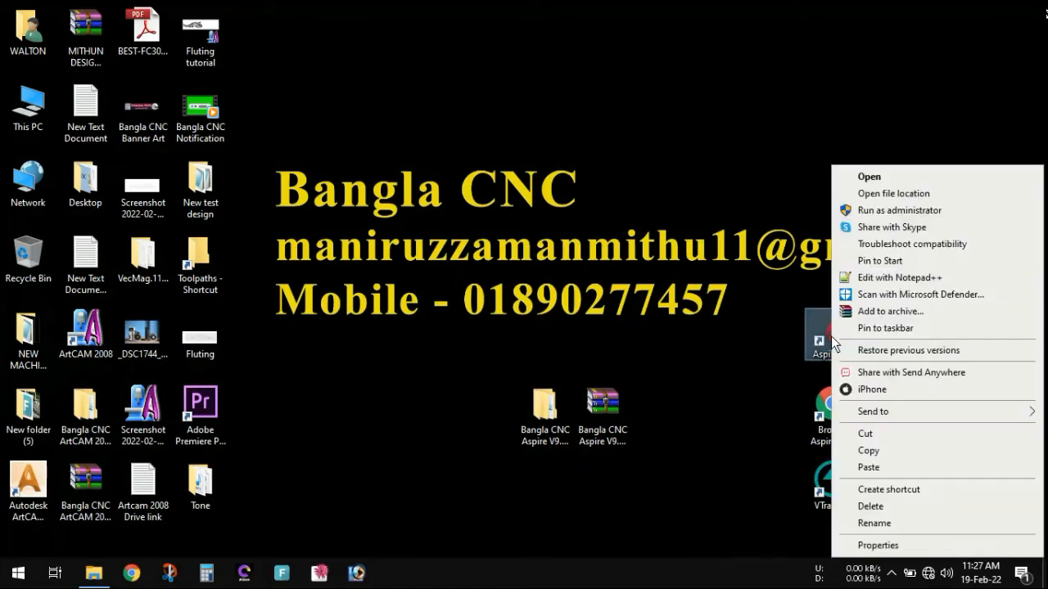
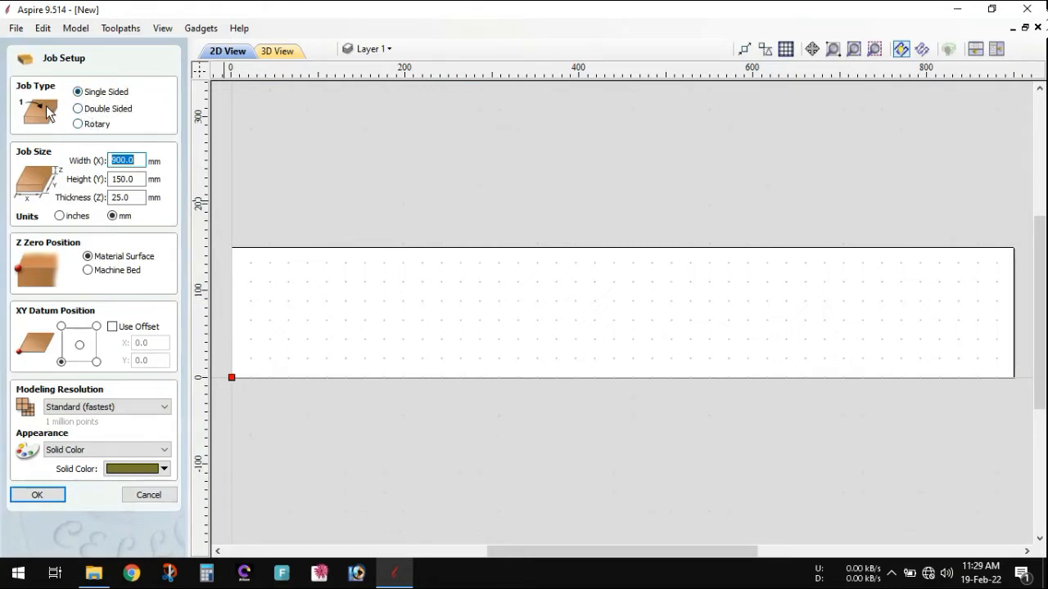
Try the Double Sided job type, return to Single Sided and go through the width, height and thickness values
{"action": "left_click", "coordinate": [78, 108]}
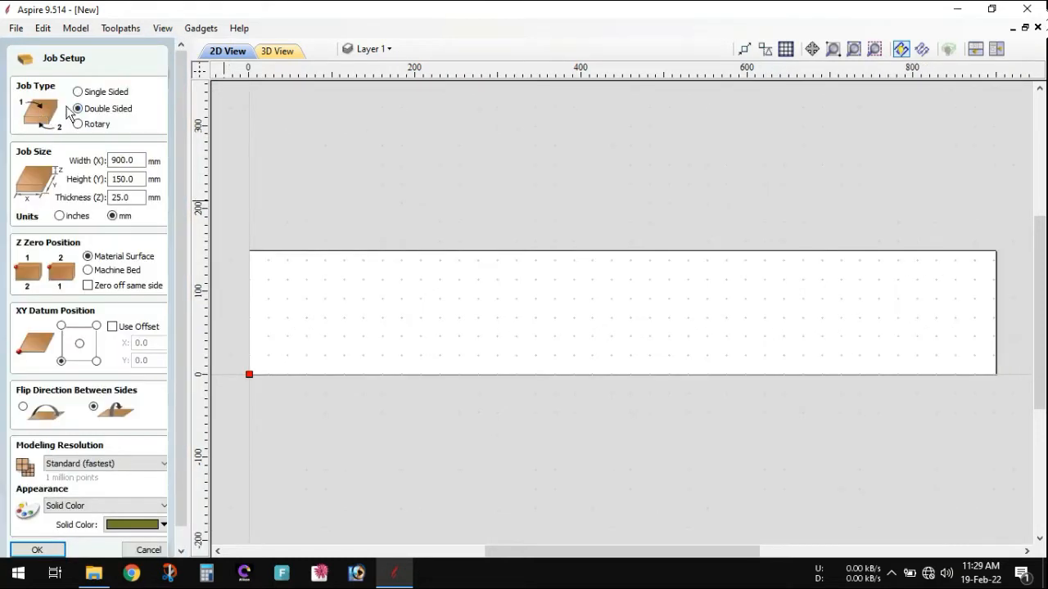
{"action": "left_click", "coordinate": [77, 92]}
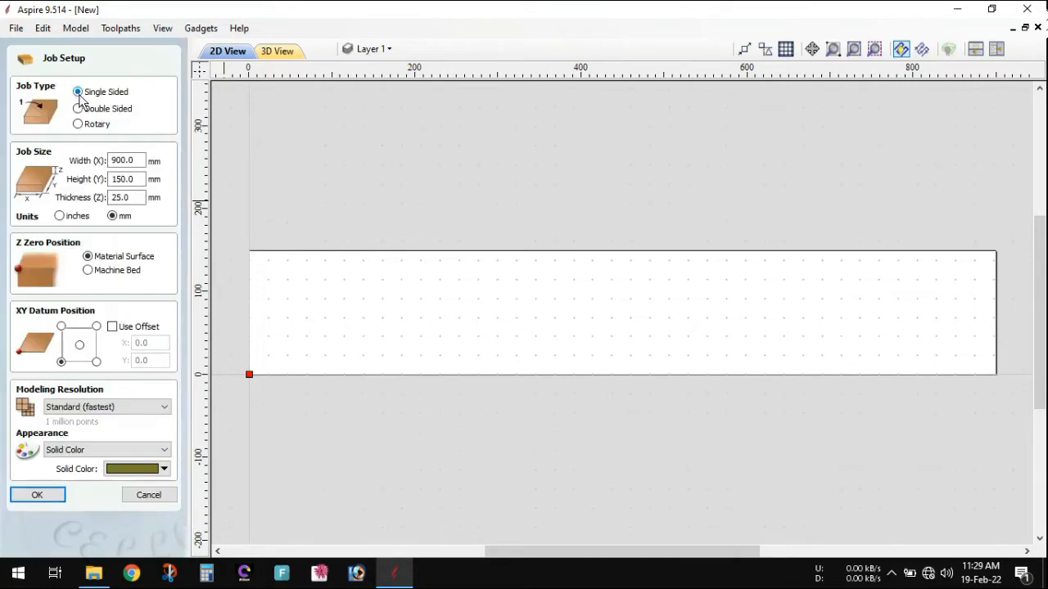
{"action": "double_click", "coordinate": [135, 162]}
{"action": "key", "text": "Tab"}
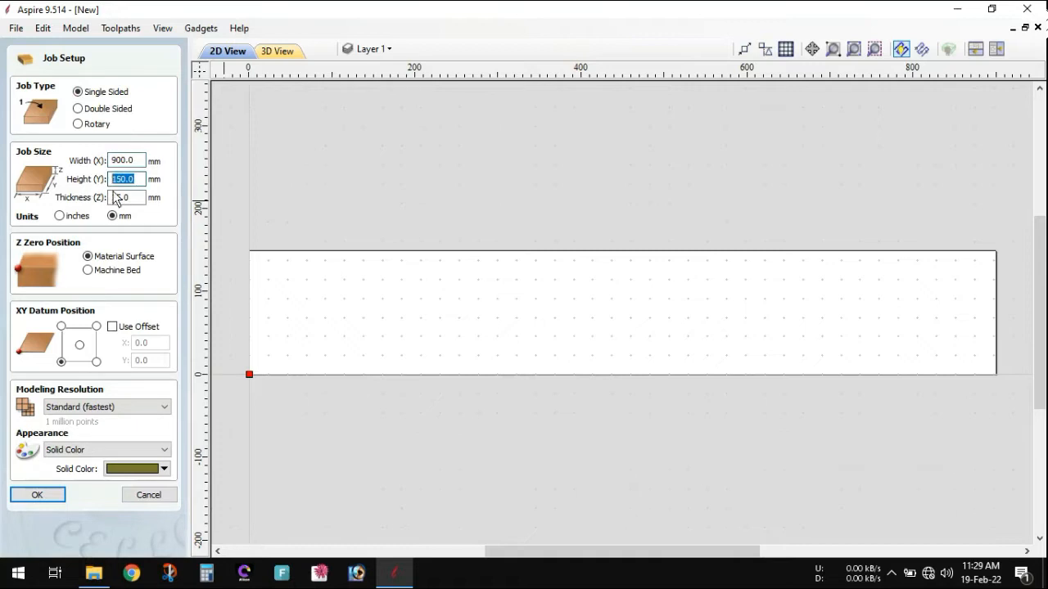
{"action": "key", "text": "Tab"}
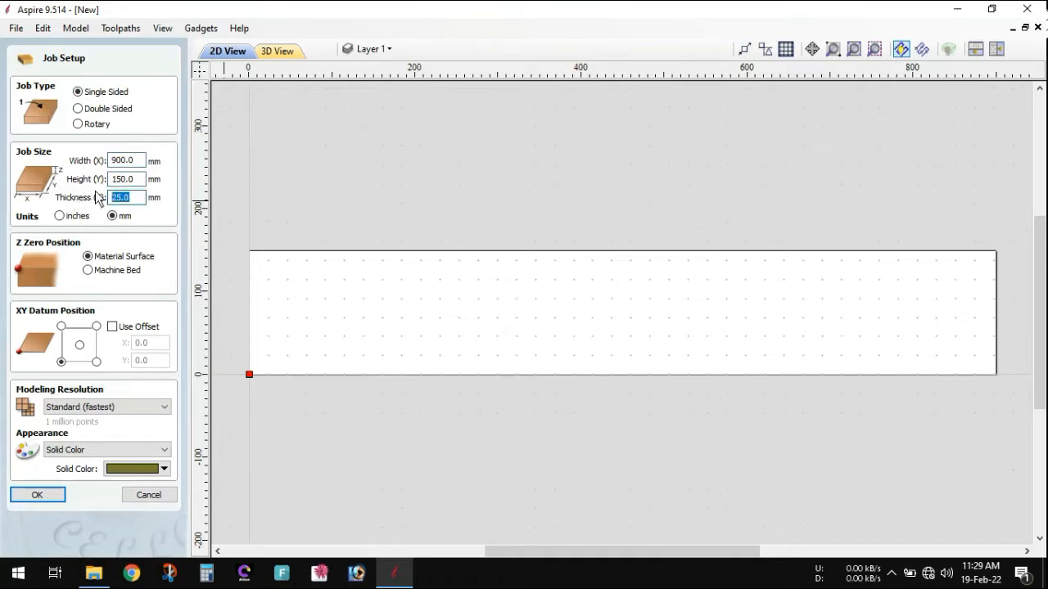
Set the job size to 100 mm wide and 100 mm high and create the single-sided job
{"action": "double_click", "coordinate": [135, 159]}
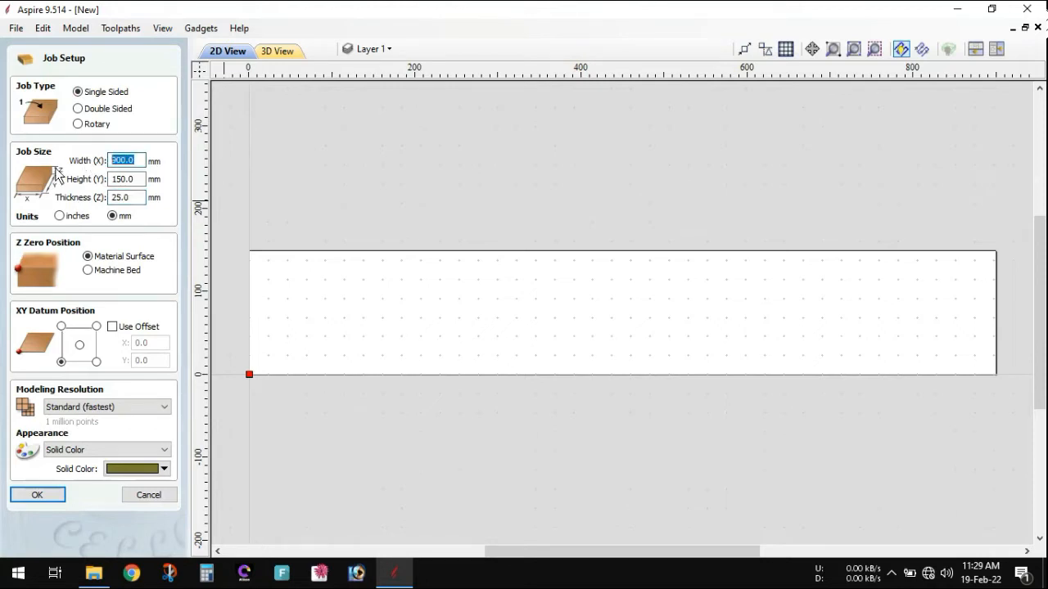
{"action": "type", "text": "100"}
{"action": "key", "text": "Tab"}
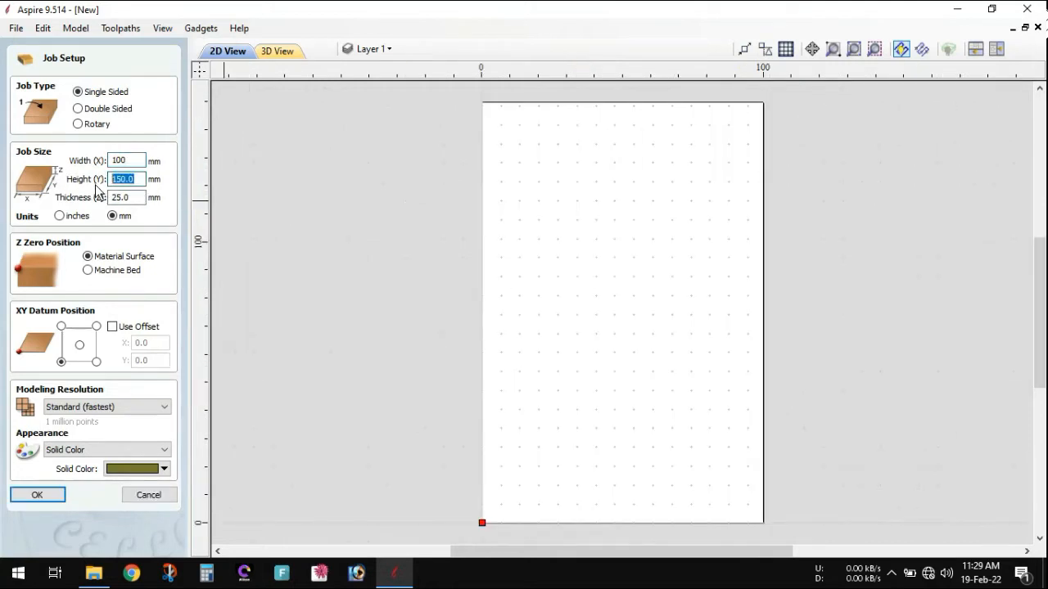
{"action": "type", "text": "1"}
{"action": "key", "text": "Tab"}
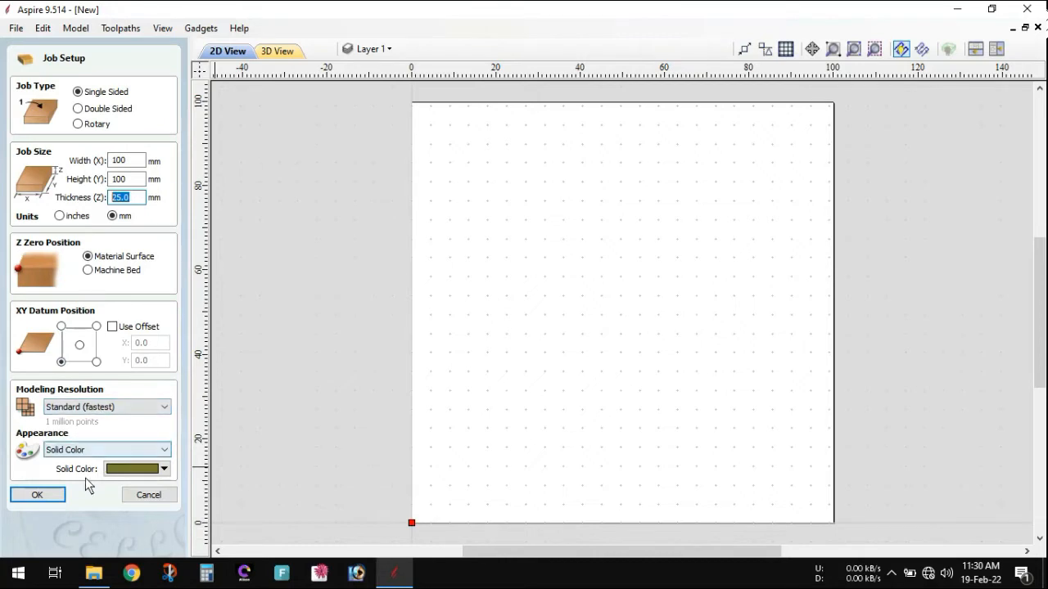
{"action": "left_click", "coordinate": [37, 498]}
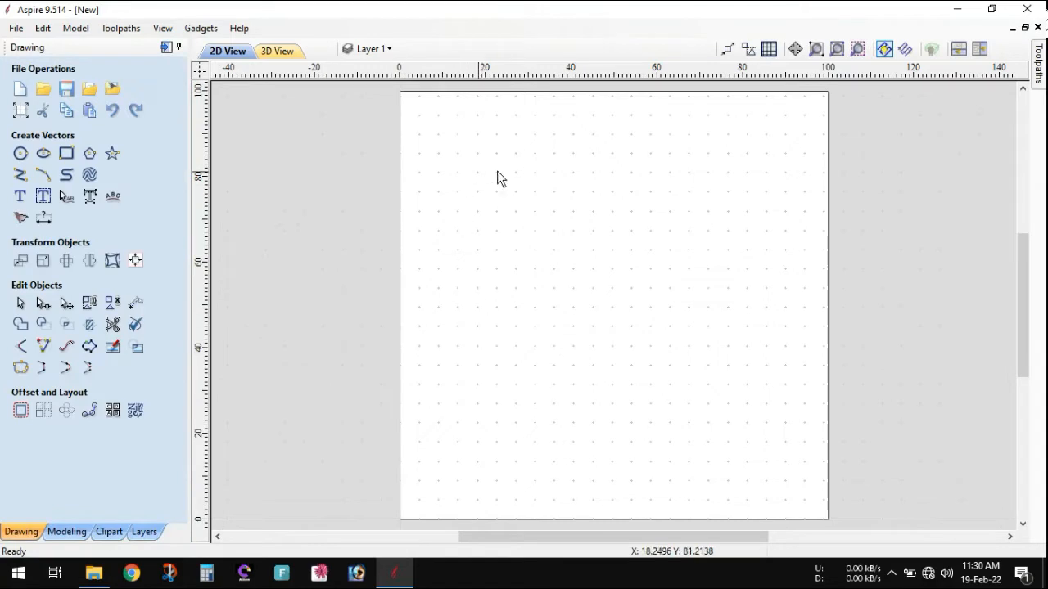
Add a vertical guide at about X 50 mm and a horizontal guide at about Y 50 mm through the job's centre
{"action": "scroll", "coordinate": [595, 245], "scroll_direction": "down", "scroll_amount": 2}
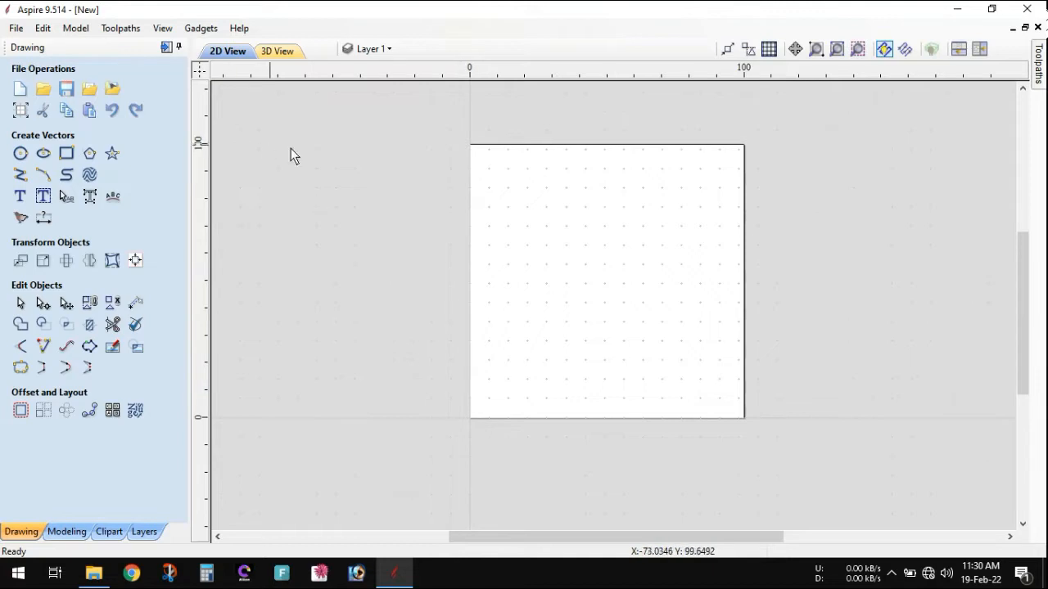
{"action": "scroll", "coordinate": [679, 279], "scroll_direction": "up", "scroll_amount": 1}
{"action": "scroll", "coordinate": [678, 279], "scroll_direction": "down", "scroll_amount": 1}
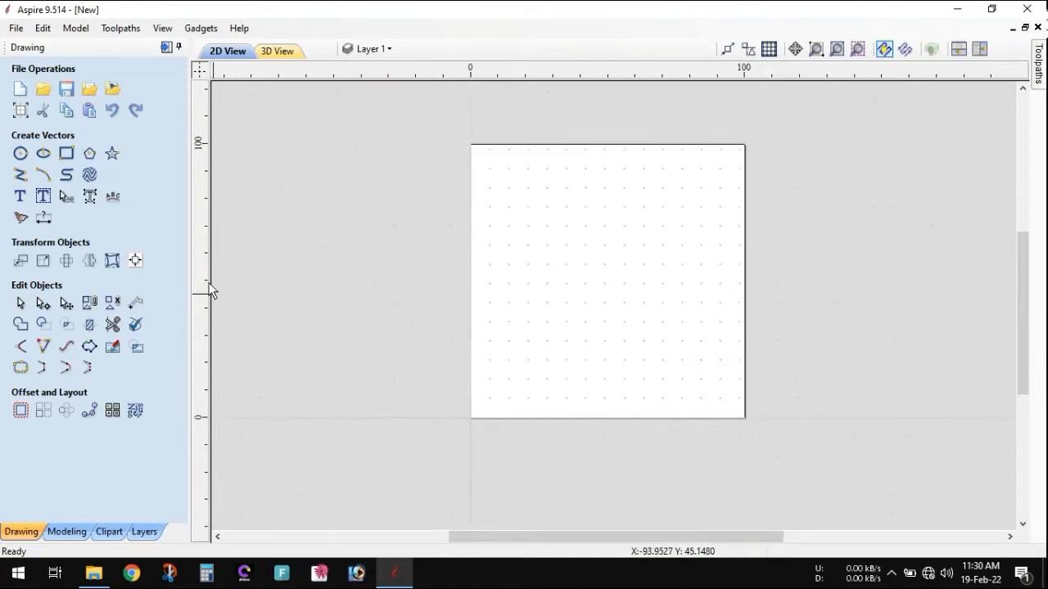
{"action": "left_click_drag", "start_coordinate": [210, 292], "coordinate": [608, 281]}
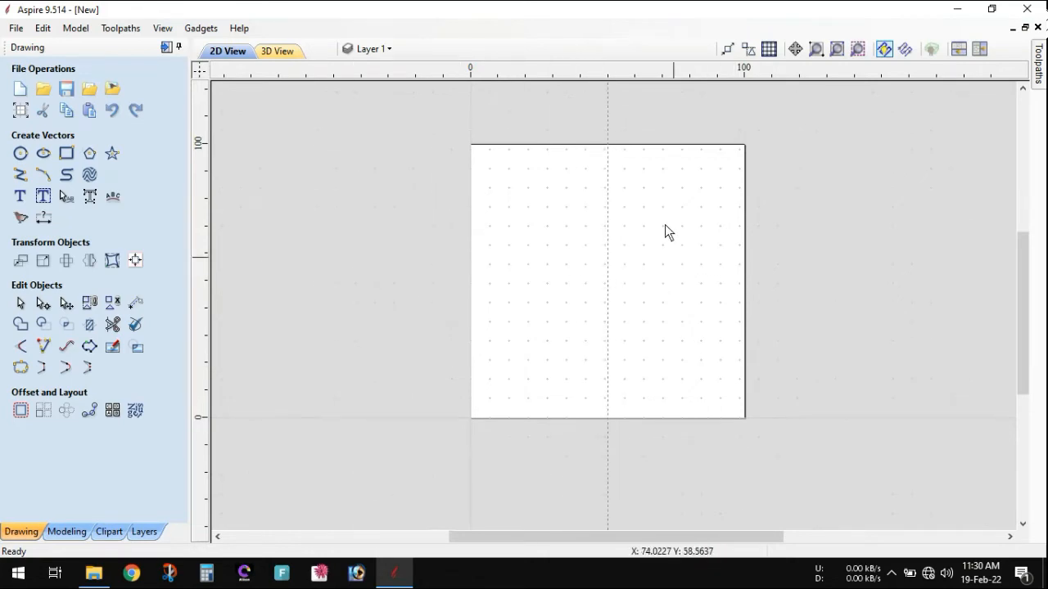
{"action": "scroll", "coordinate": [665, 232], "scroll_direction": "up", "scroll_amount": 2}
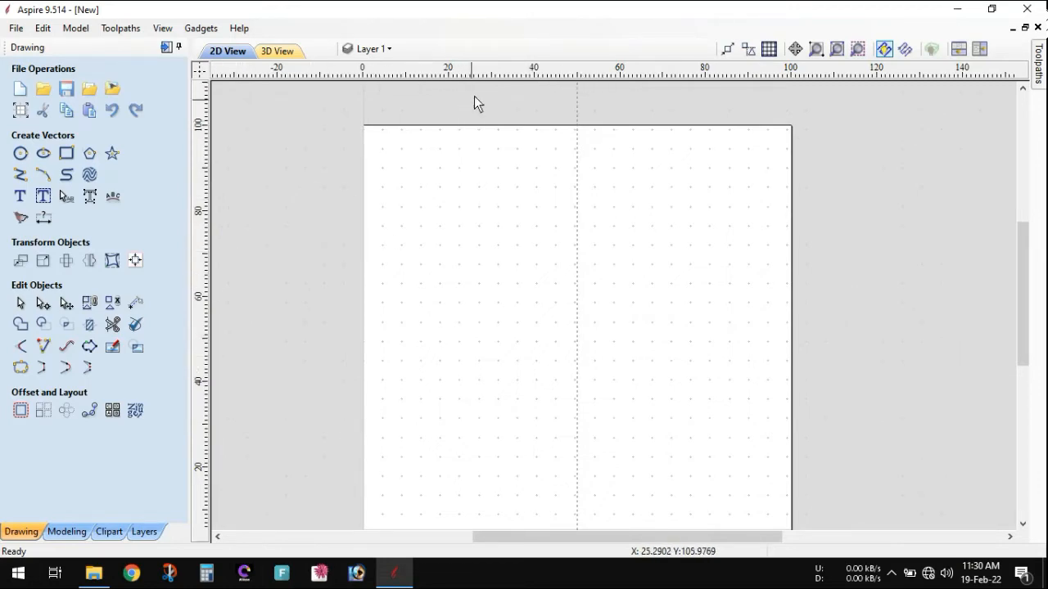
{"action": "left_click_drag", "start_coordinate": [499, 71], "coordinate": [496, 339]}
Examine the horizontal guide's alignment with the 50 mm ruler mark and check how both guides cross the job
{"action": "scroll", "coordinate": [225, 363], "scroll_direction": "up", "scroll_amount": 2}
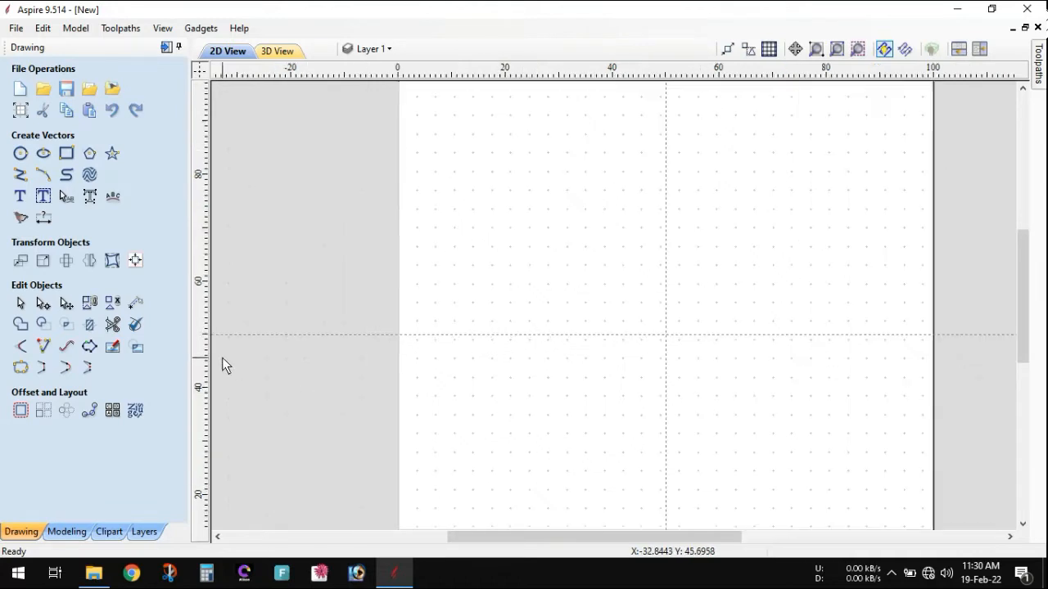
{"action": "scroll", "coordinate": [242, 337], "scroll_direction": "up", "scroll_amount": 1}
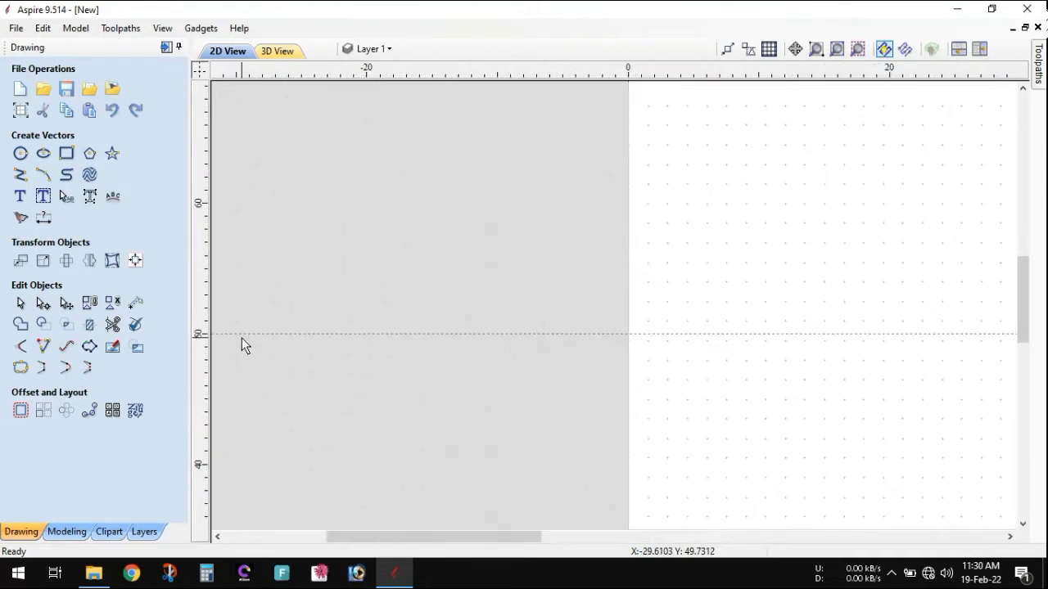
{"action": "scroll", "coordinate": [271, 336], "scroll_direction": "up", "scroll_amount": 1}
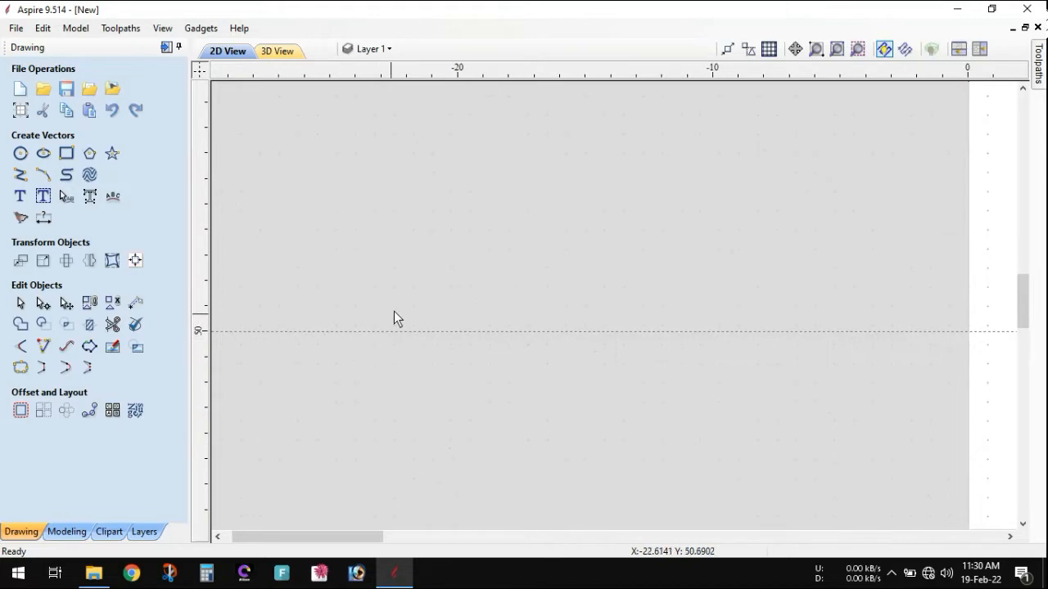
{"action": "scroll", "coordinate": [497, 307], "scroll_direction": "down", "scroll_amount": 2}
{"action": "scroll", "coordinate": [497, 305], "scroll_direction": "down", "scroll_amount": 2}
{"action": "scroll", "coordinate": [645, 299], "scroll_direction": "down", "scroll_amount": 1}
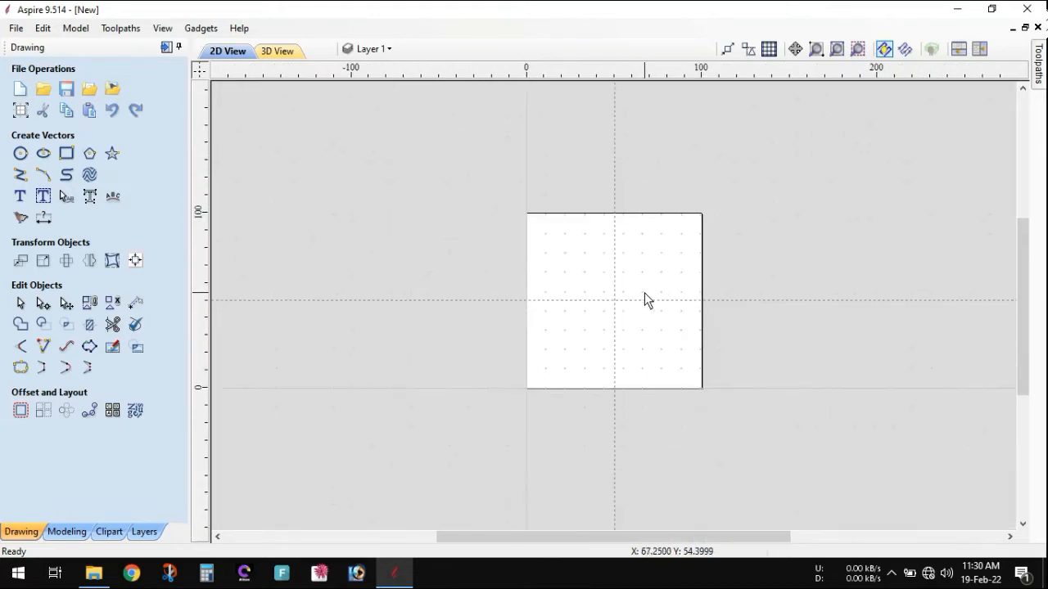
{"action": "scroll", "coordinate": [644, 300], "scroll_direction": "up", "scroll_amount": 1}
{"action": "scroll", "coordinate": [668, 301], "scroll_direction": "up", "scroll_amount": 1}
{"action": "scroll", "coordinate": [699, 297], "scroll_direction": "up", "scroll_amount": 1}
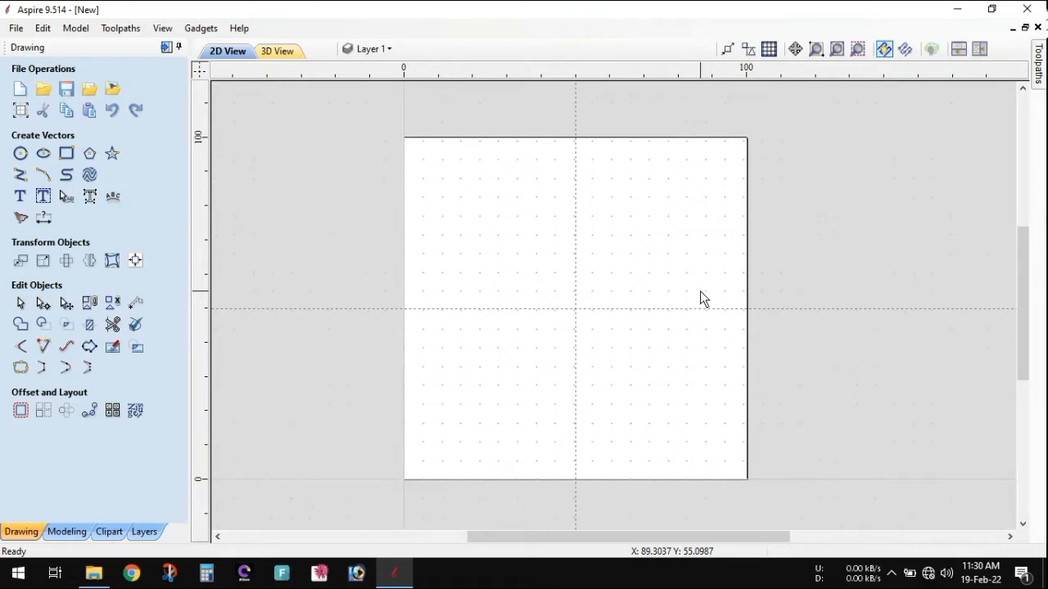
Open the Tool Database and review the imperial 60-degree V-Bit, 0.25 and 0.0625 inch Ball Nose, and 0.25 inch End Mill settings
{"action": "left_click", "coordinate": [1038, 72]}
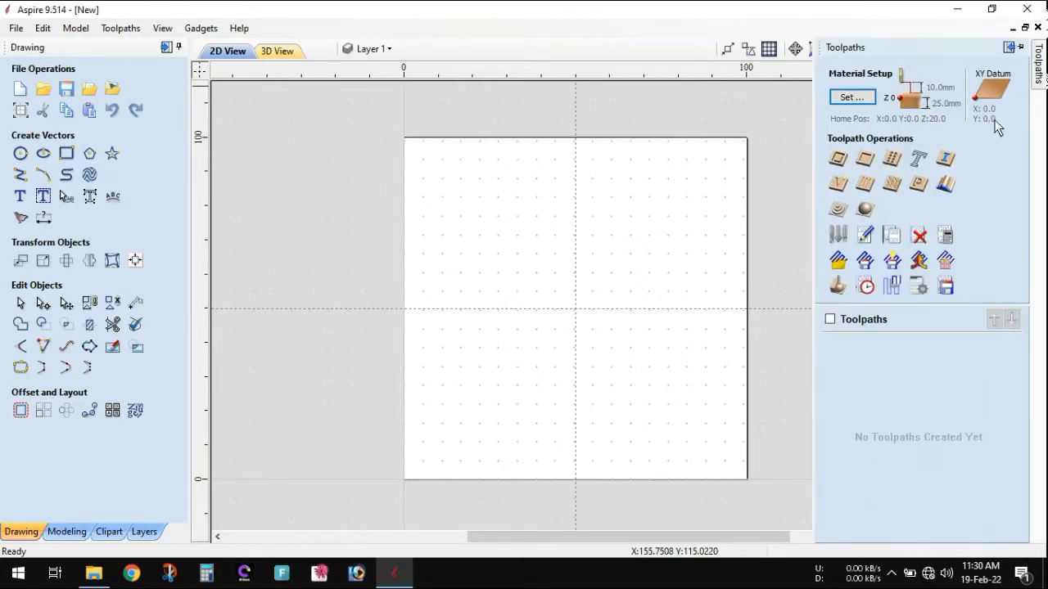
{"action": "left_click", "coordinate": [837, 235]}
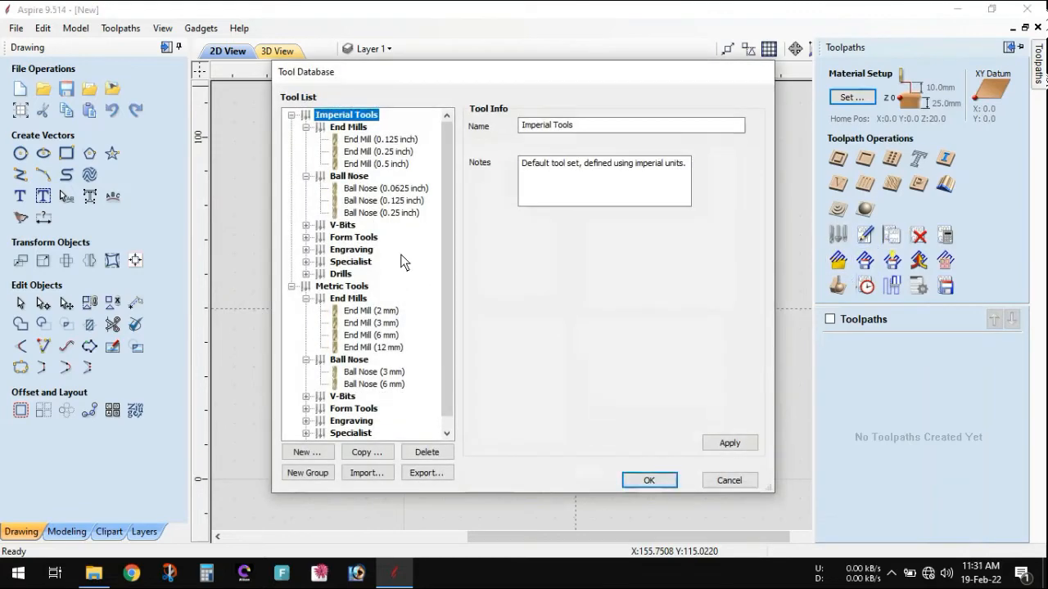
{"action": "left_click_drag", "start_coordinate": [458, 75], "coordinate": [395, 83]}
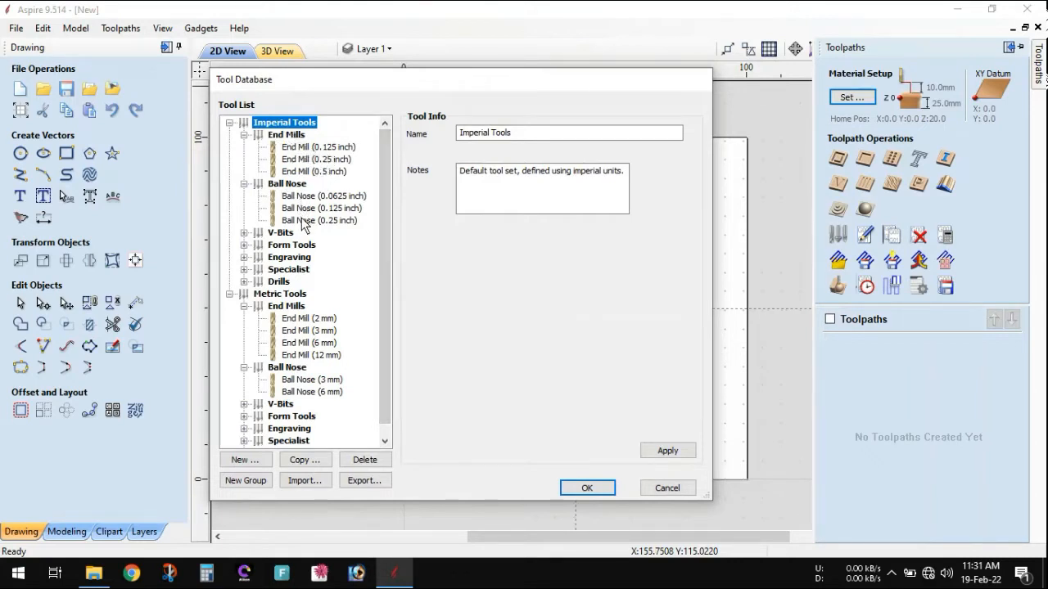
{"action": "left_click", "coordinate": [244, 233]}
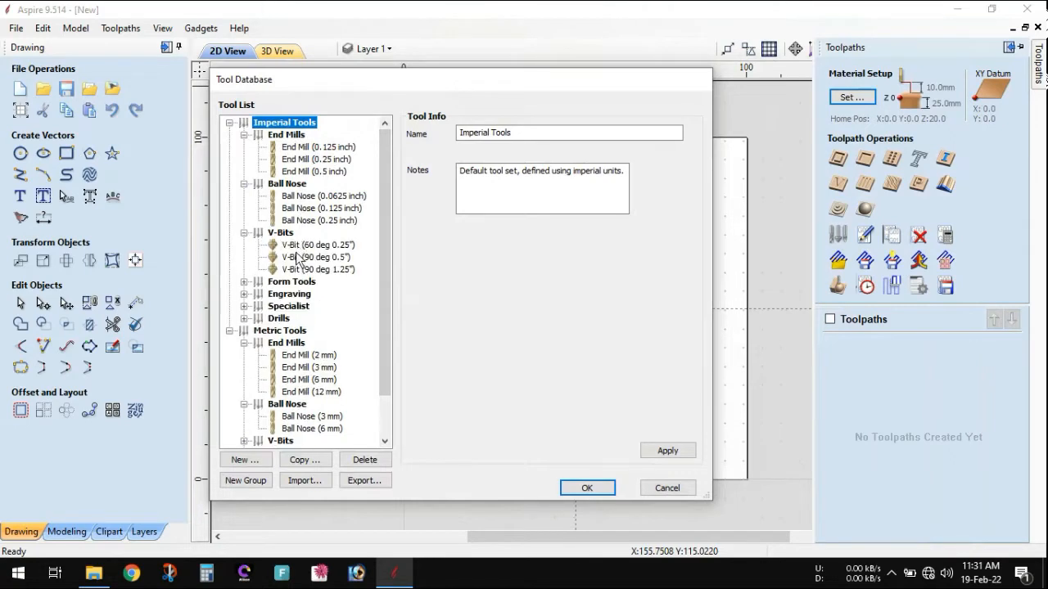
{"action": "left_click", "coordinate": [324, 245]}
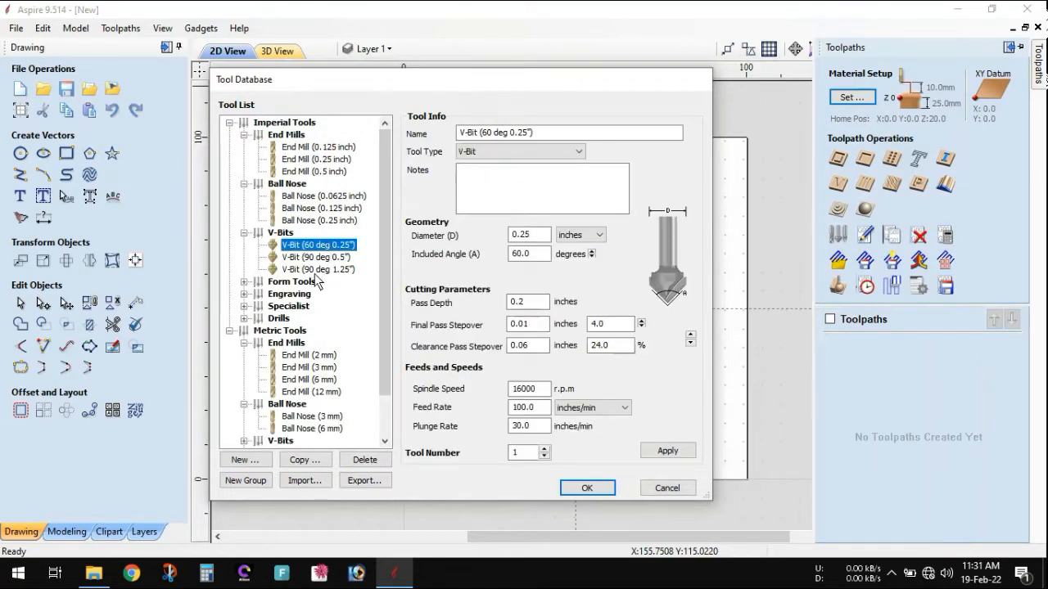
{"action": "left_click", "coordinate": [314, 219]}
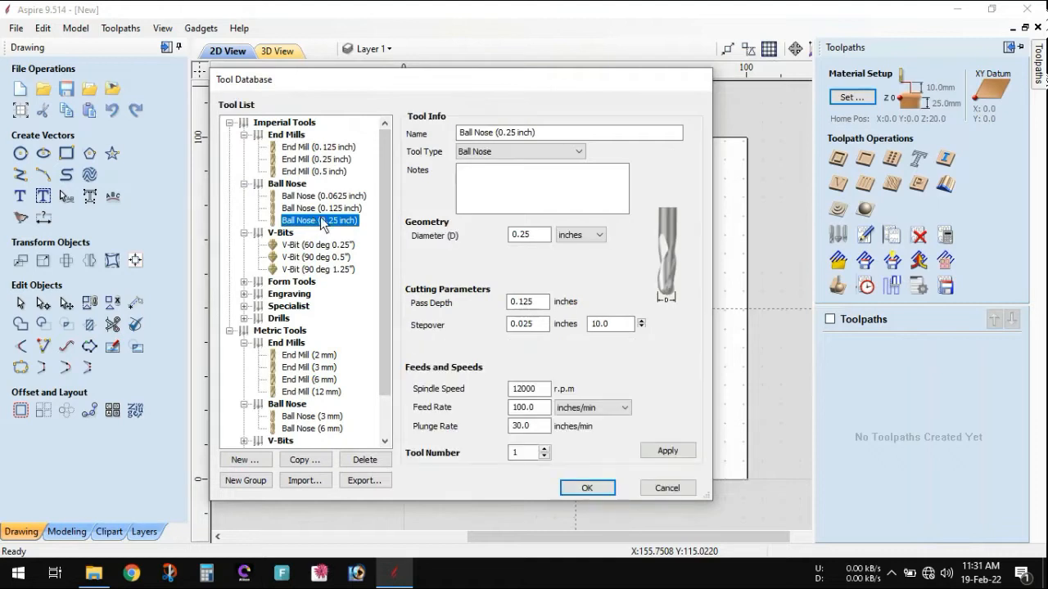
{"action": "left_click", "coordinate": [327, 159]}
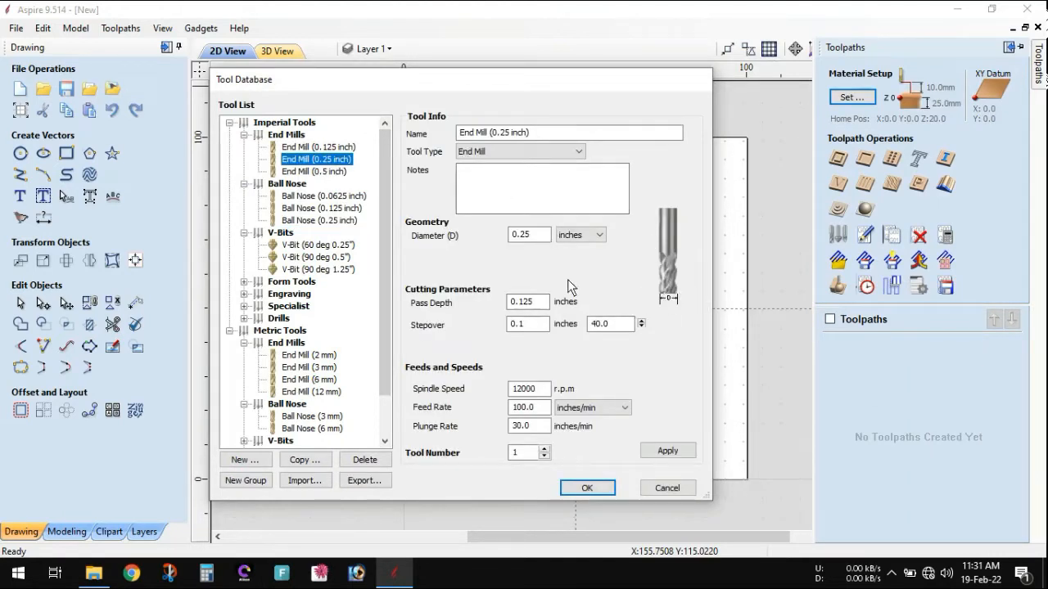
{"action": "left_click", "coordinate": [318, 197]}
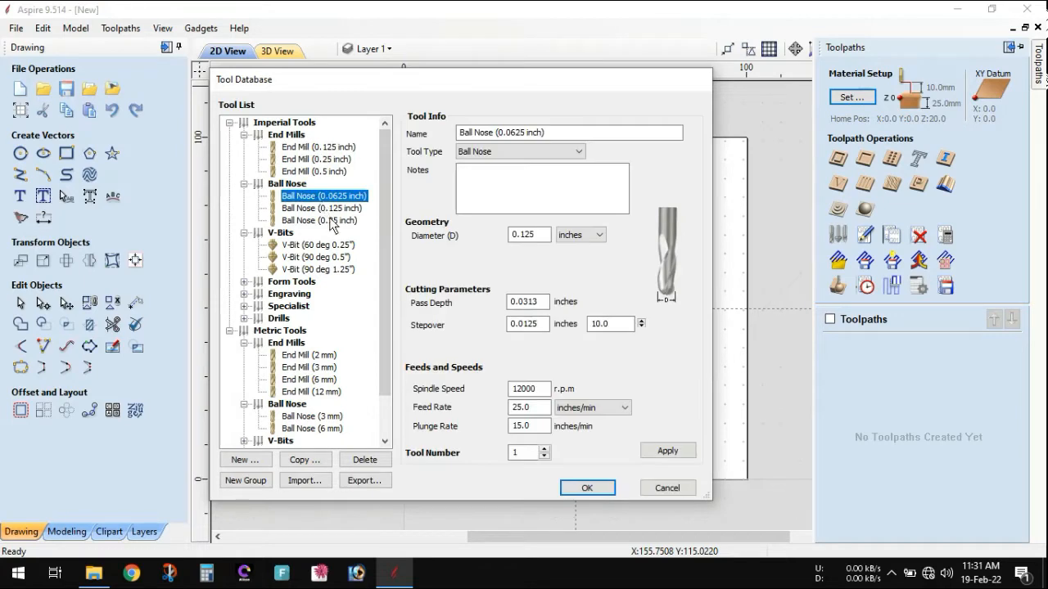
{"action": "left_click", "coordinate": [324, 247]}
Review the imperial Ogee and Roundover form tools and the 20-degree Engrave tool with 0.02 inch tip
{"action": "left_click", "coordinate": [244, 282]}
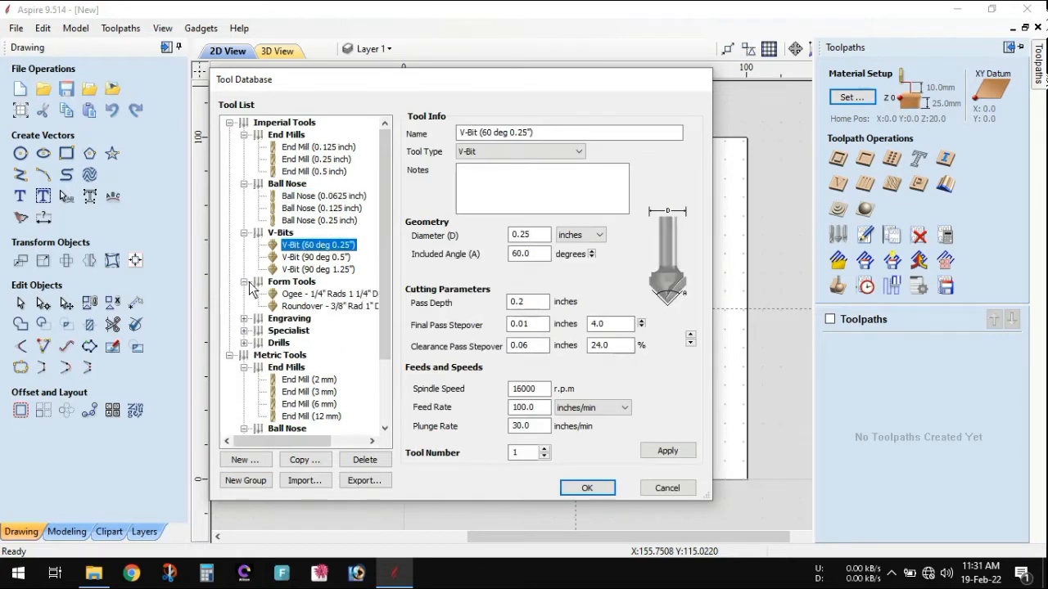
{"action": "left_click", "coordinate": [324, 293]}
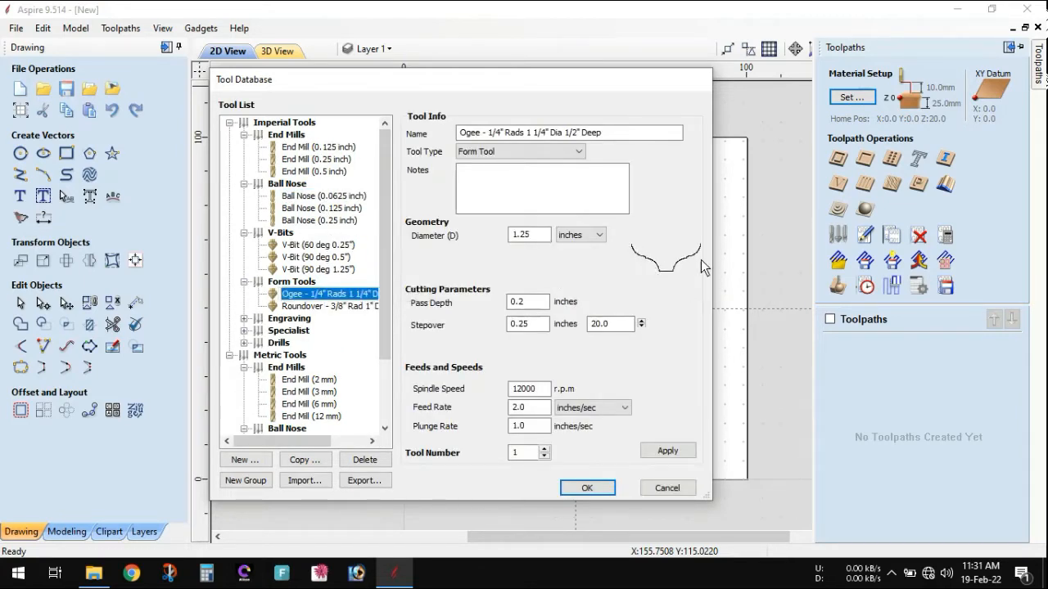
{"action": "left_click", "coordinate": [349, 309]}
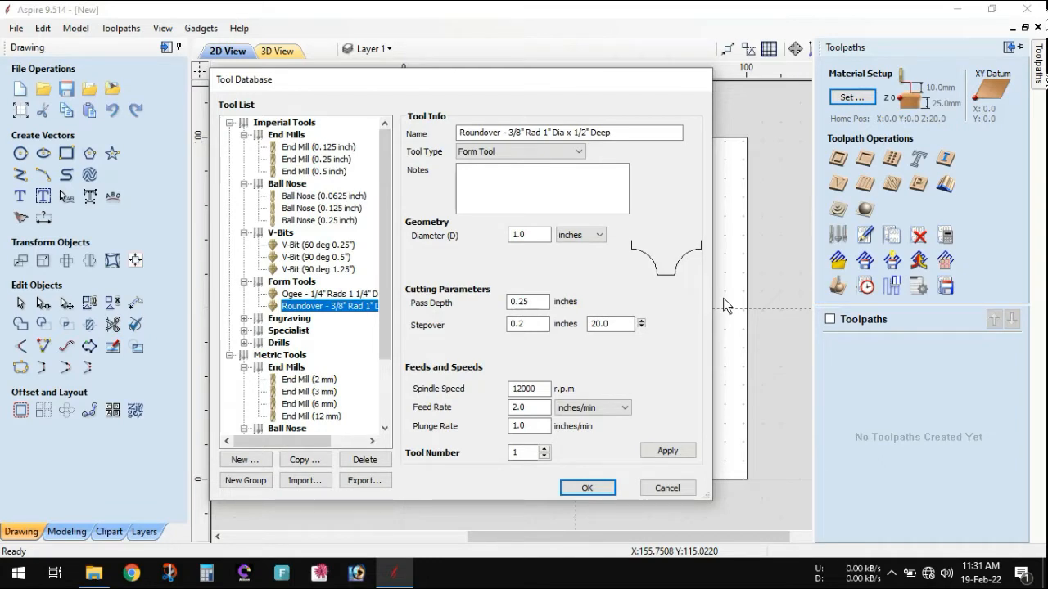
{"action": "left_click", "coordinate": [243, 319]}
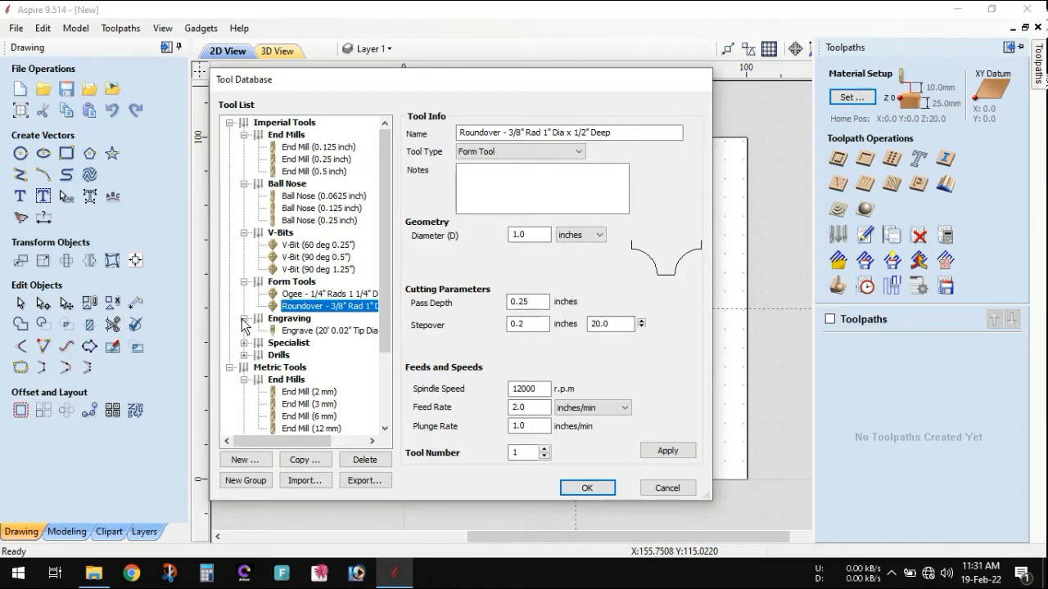
{"action": "left_click", "coordinate": [321, 330]}
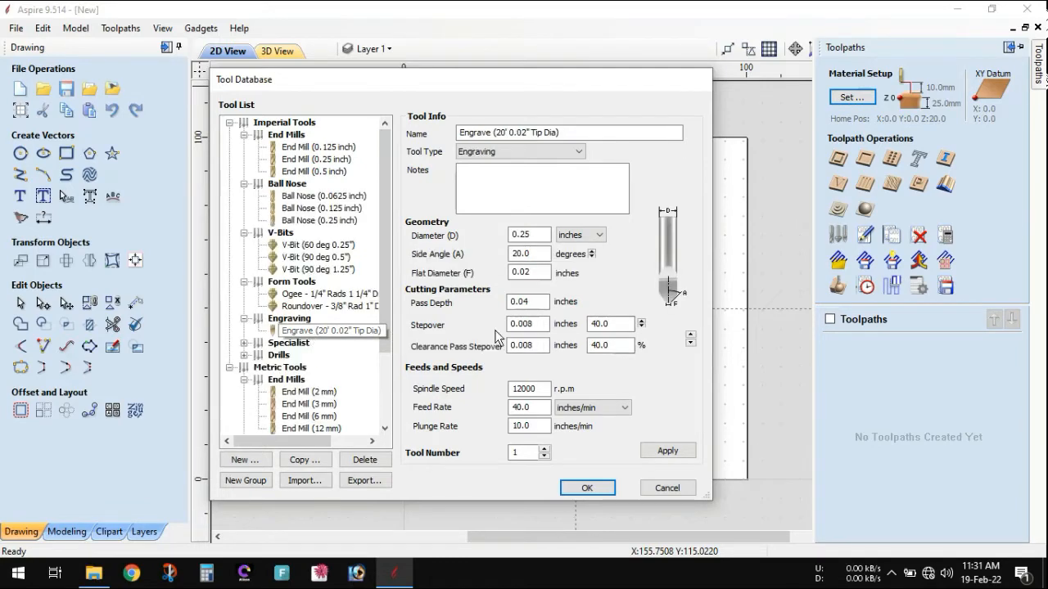
Review the imperial Diamond Drag, 0.250 inch Drill and Roundover tools, browse the metric tools, and leave the Tool Database without changes
{"action": "left_click", "coordinate": [244, 342]}
{"action": "left_click", "coordinate": [270, 356]}
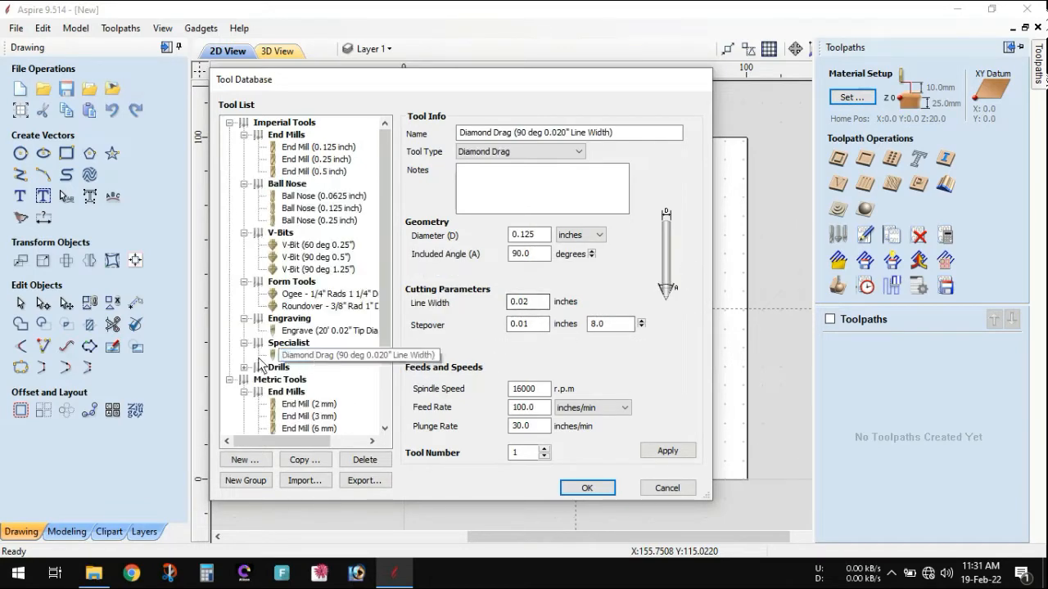
{"action": "left_click", "coordinate": [245, 367]}
{"action": "left_click", "coordinate": [295, 379]}
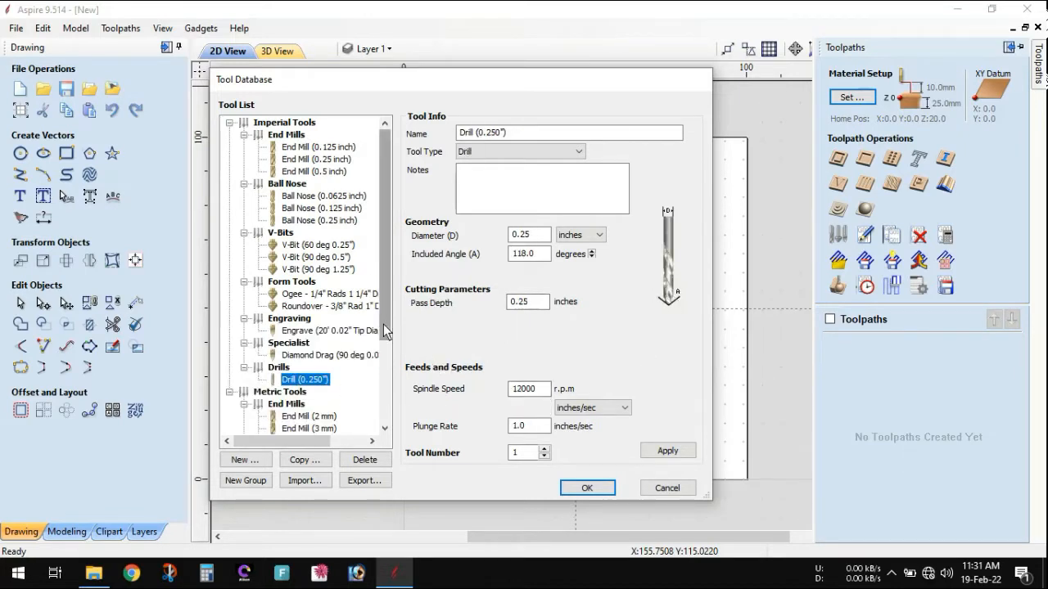
{"action": "left_click_drag", "start_coordinate": [391, 336], "coordinate": [389, 440]}
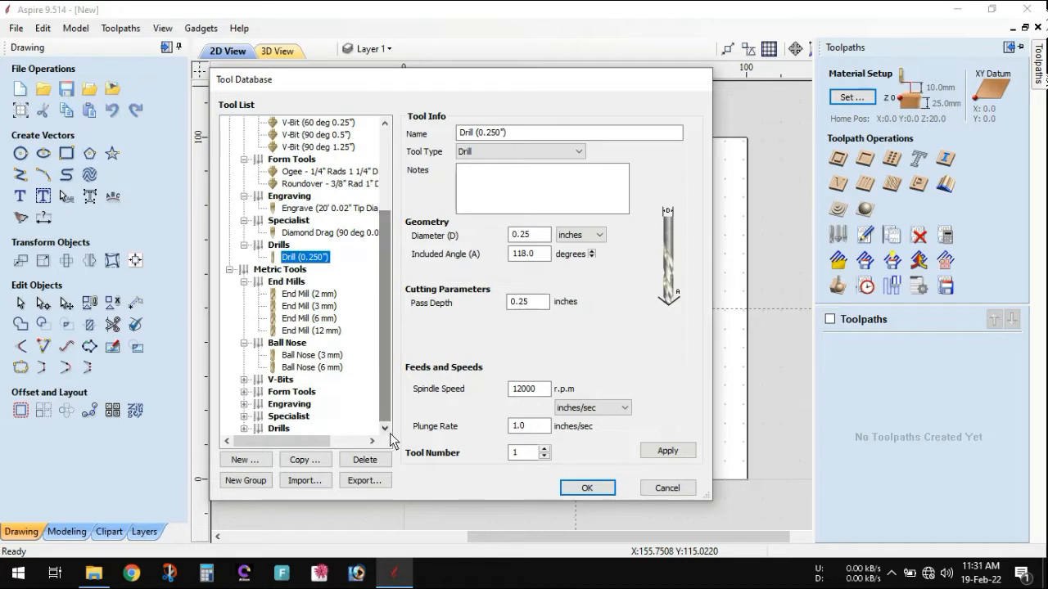
{"action": "left_click_drag", "start_coordinate": [388, 368], "coordinate": [390, 259]}
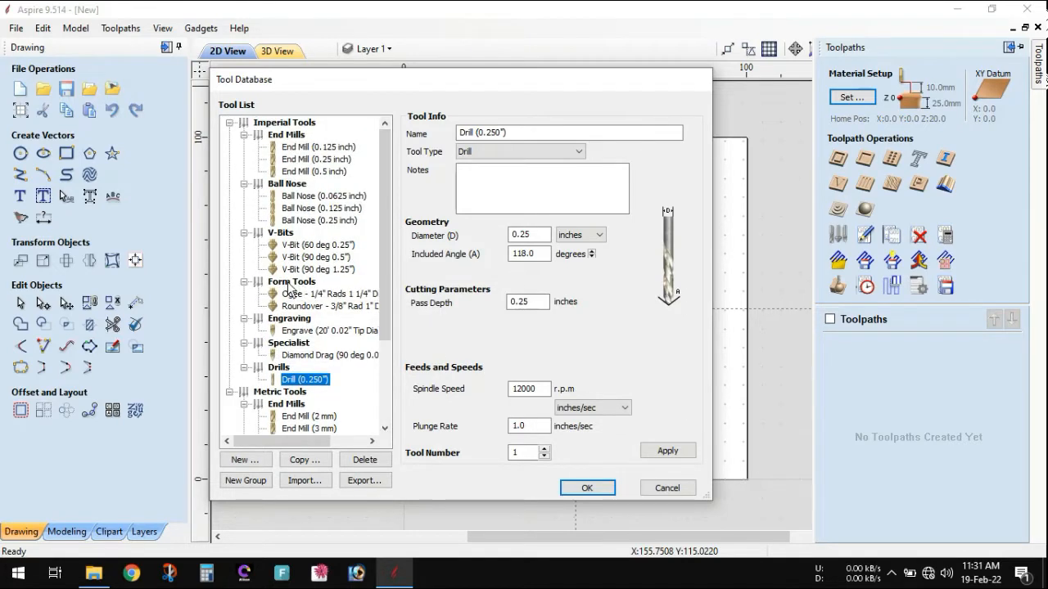
{"action": "left_click", "coordinate": [315, 307]}
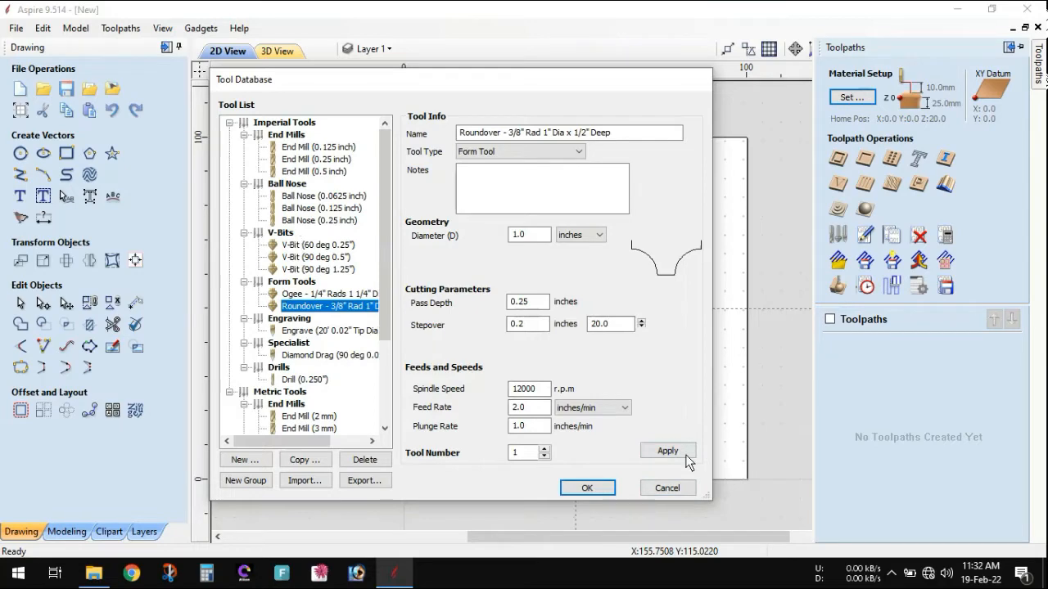
{"action": "left_click", "coordinate": [682, 490]}
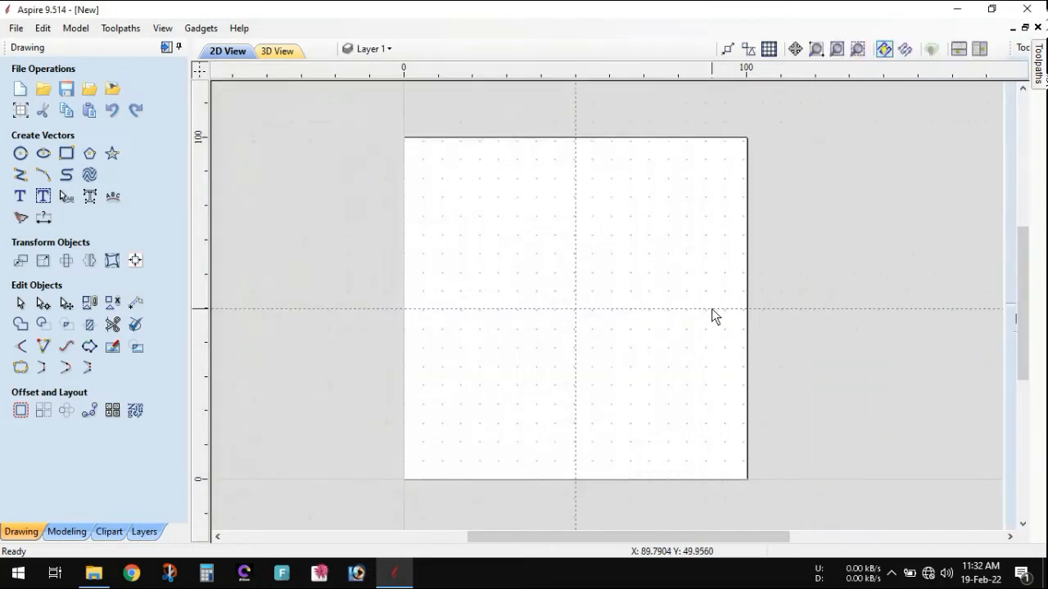
Keep the Toolpaths pane permanently open beside the drawing and fit the whole job in the 2D view
{"action": "mouse_move", "coordinate": [1041, 79]}
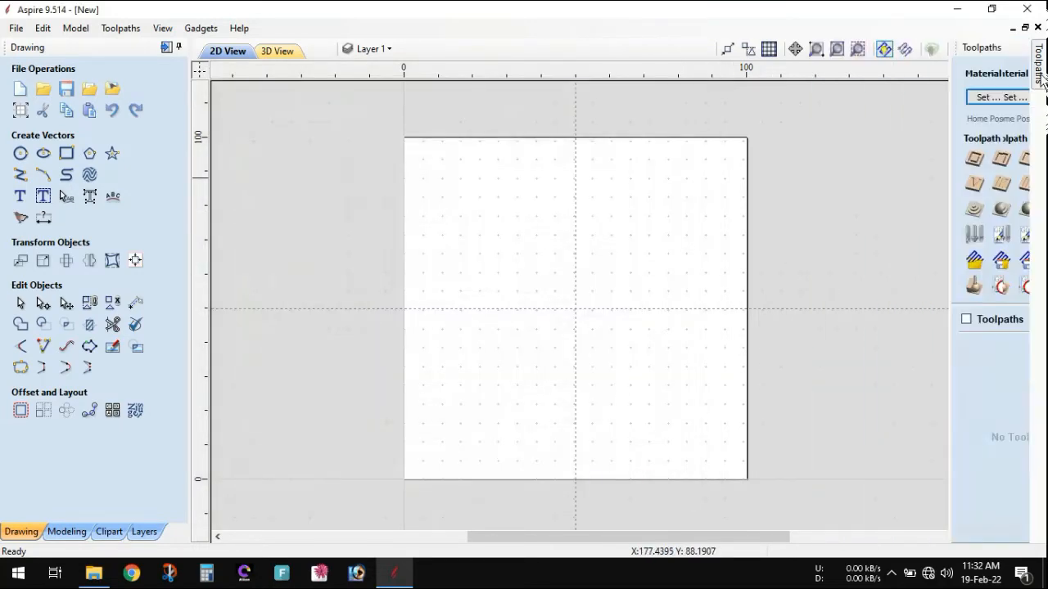
{"action": "left_click", "coordinate": [1022, 48]}
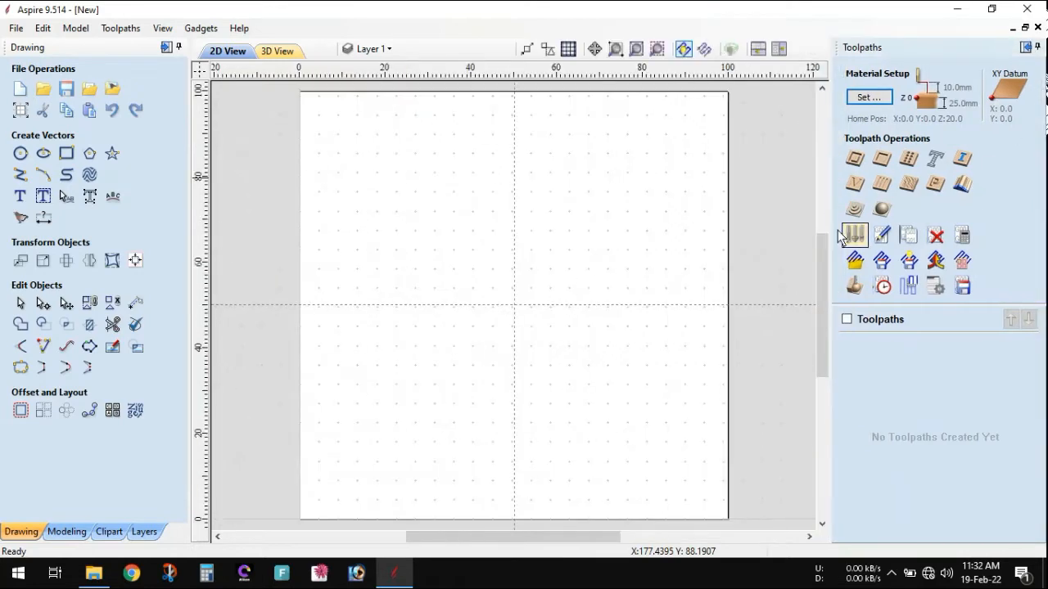
{"action": "scroll", "coordinate": [463, 250], "scroll_direction": "down", "scroll_amount": 1}
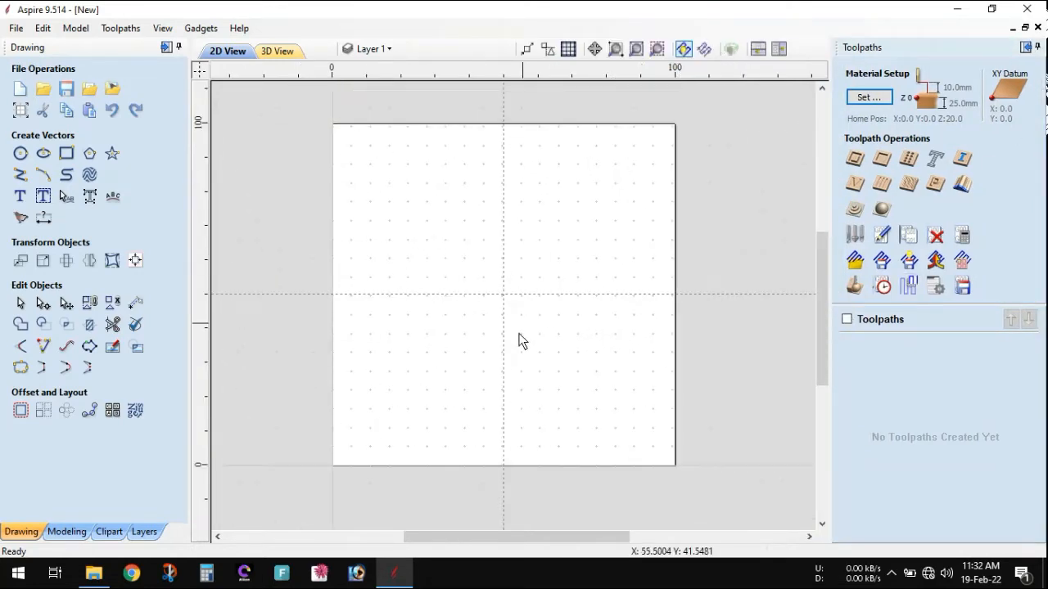
{"action": "scroll", "coordinate": [507, 290], "scroll_direction": "up", "scroll_amount": 1}
{"action": "scroll", "coordinate": [486, 271], "scroll_direction": "down", "scroll_amount": 1}
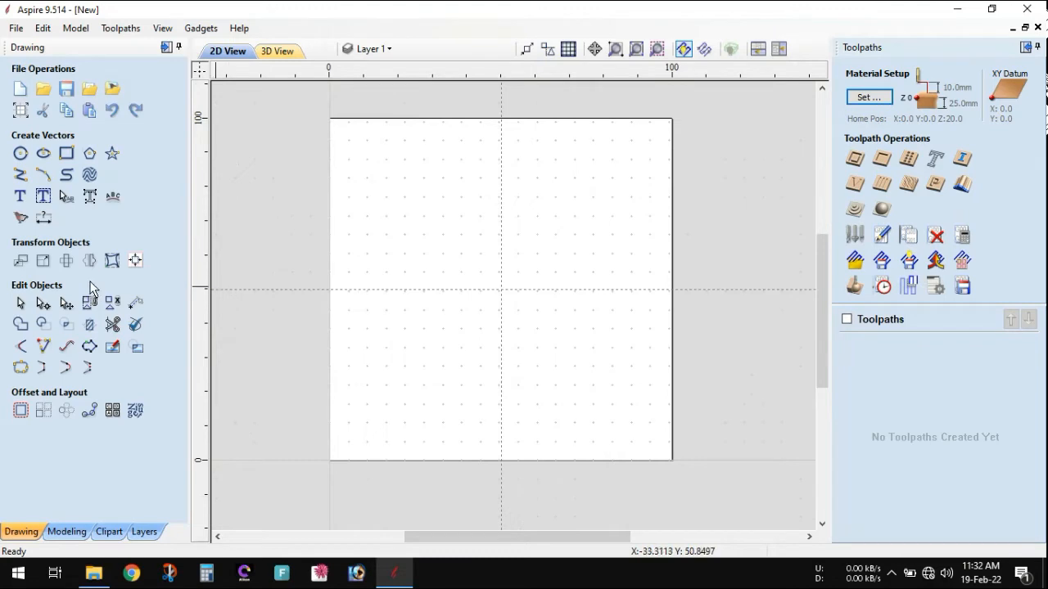
Create a circle with a 12.5 mm radius centred on the job origin at X 0, Y 0
{"action": "left_click", "coordinate": [21, 154]}
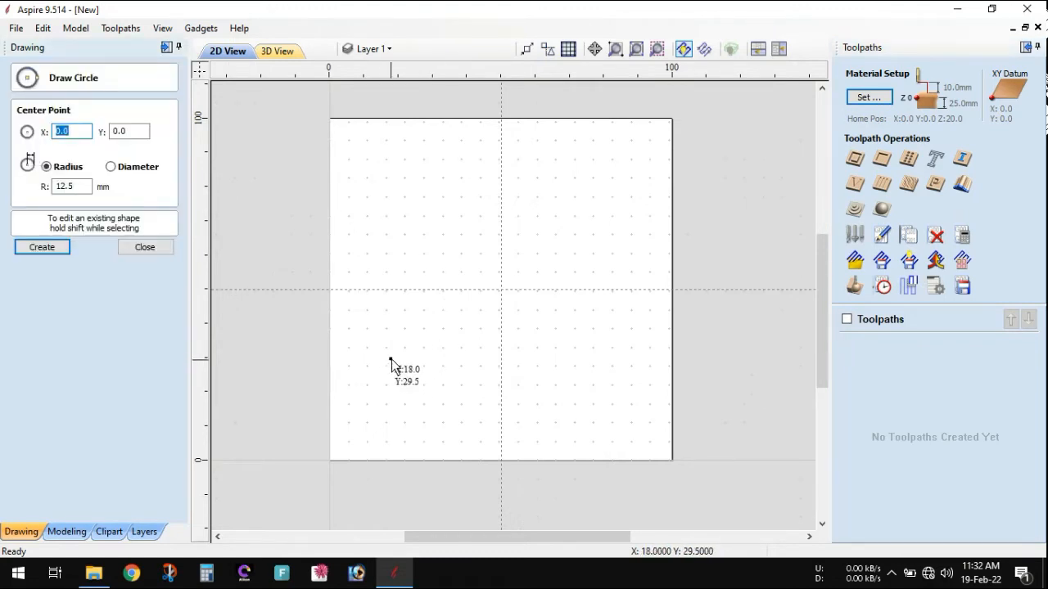
{"action": "left_click", "coordinate": [70, 187]}
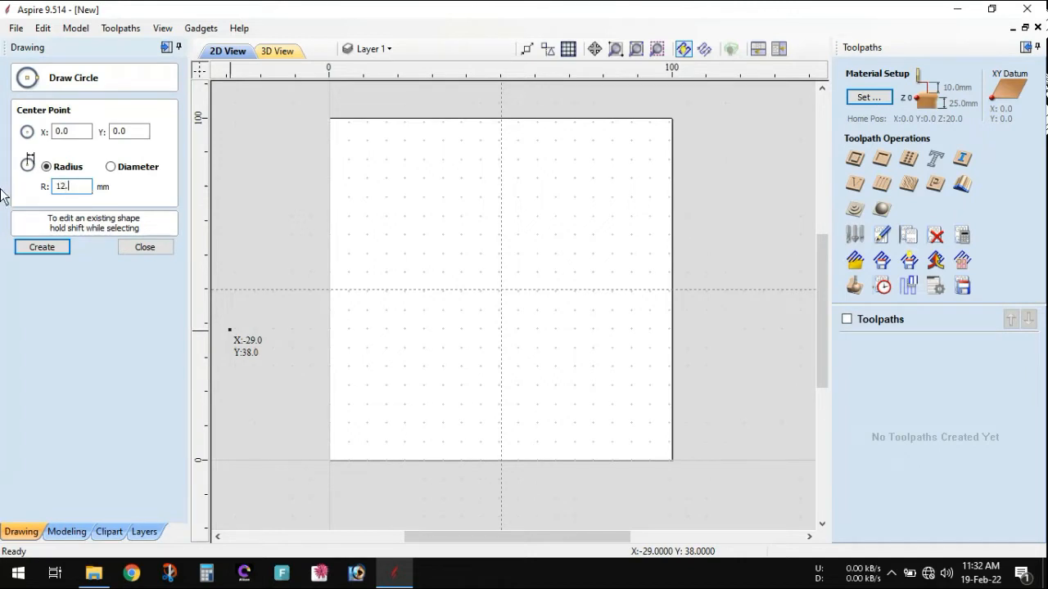
{"action": "left_click", "coordinate": [44, 249]}
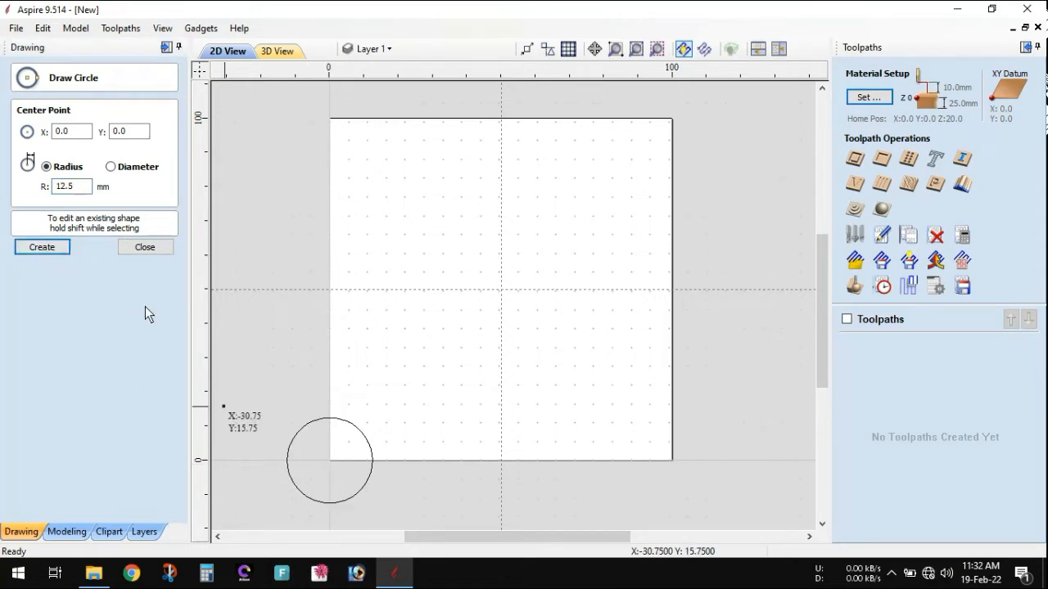
Create a 12.5 mm radius circle centred at X 50, Y 50 and finish drawing circles
{"action": "double_click", "coordinate": [72, 133]}
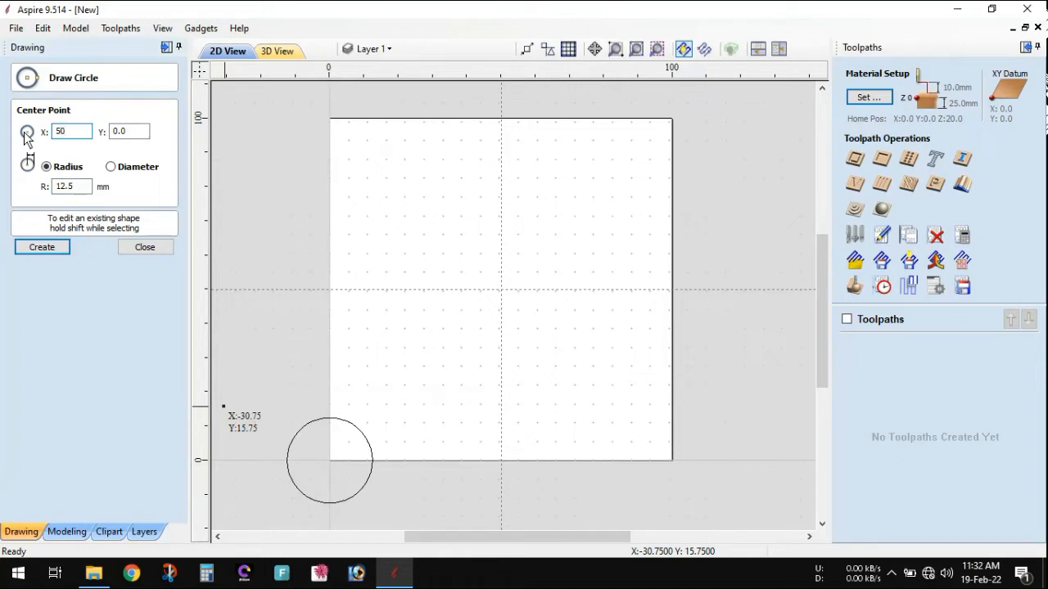
{"action": "double_click", "coordinate": [134, 132]}
{"action": "left_click", "coordinate": [45, 249]}
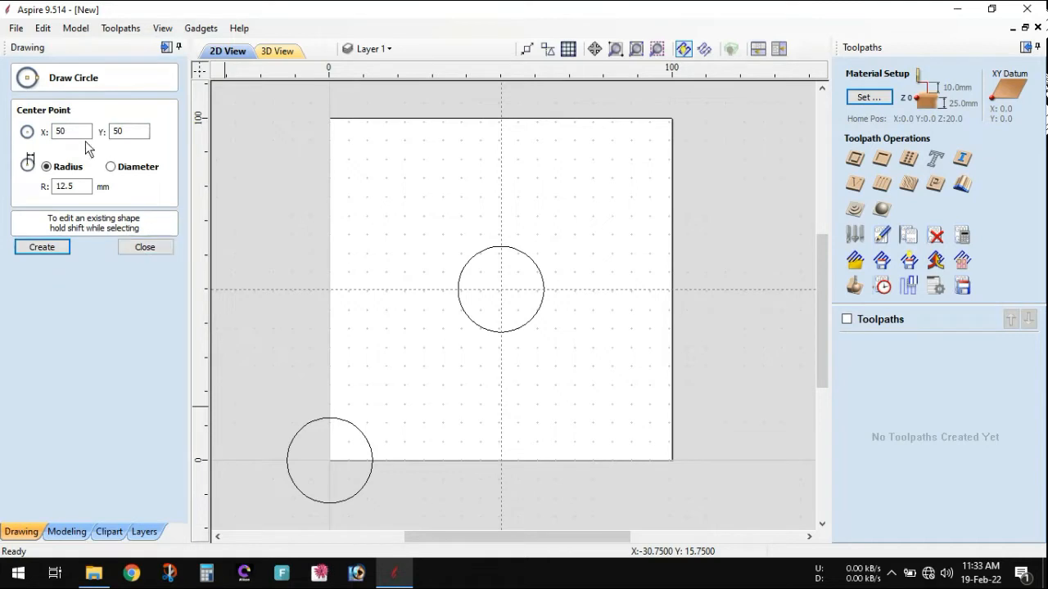
{"action": "left_click", "coordinate": [83, 185]}
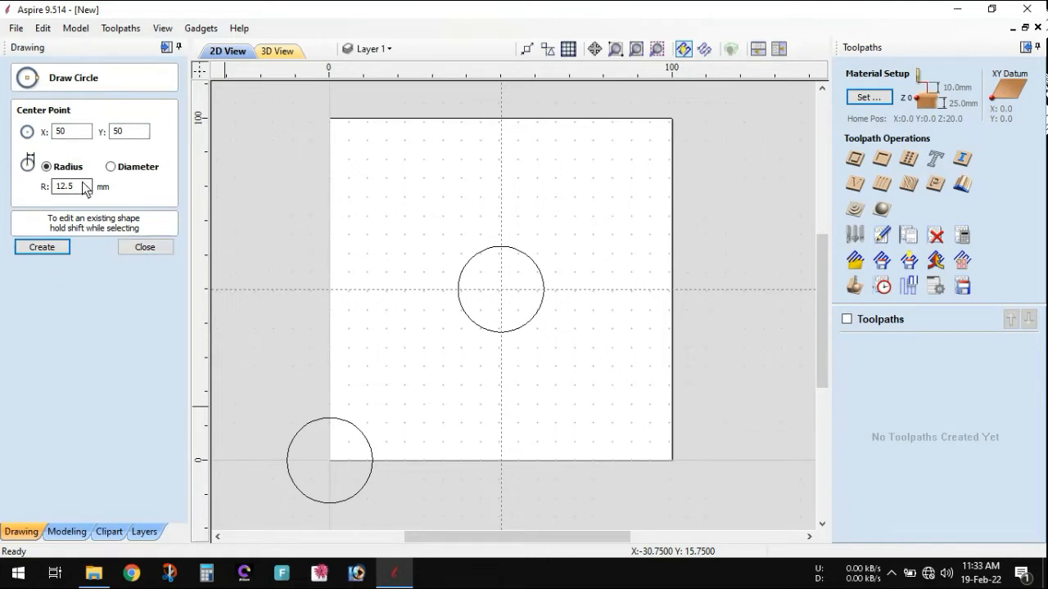
{"action": "left_click", "coordinate": [145, 247]}
Delete the circle centred on the job origin
{"action": "left_click", "coordinate": [326, 417]}
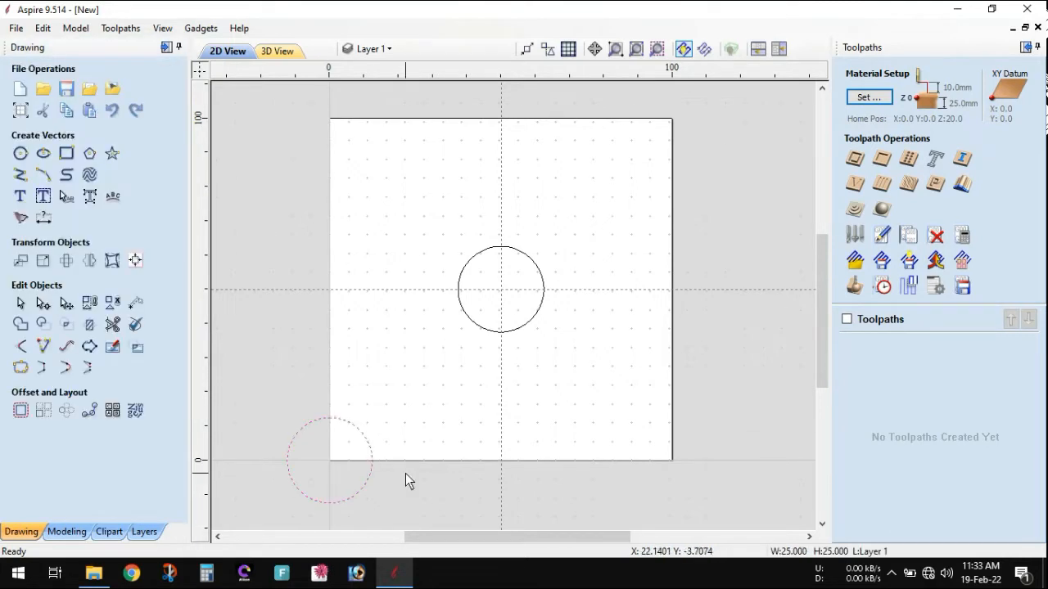
{"action": "key", "text": "Delete"}
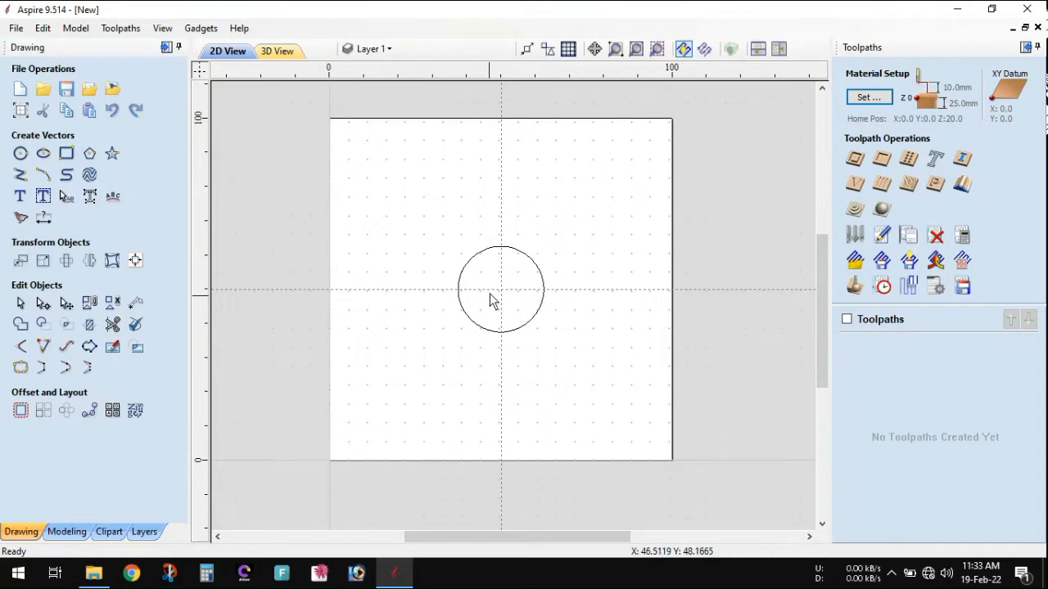
Cut the centre circle at its top and left nodes in Node Editing Mode, separating the upper-left quarter arc
{"action": "scroll", "coordinate": [496, 288], "scroll_direction": "up", "scroll_amount": 4}
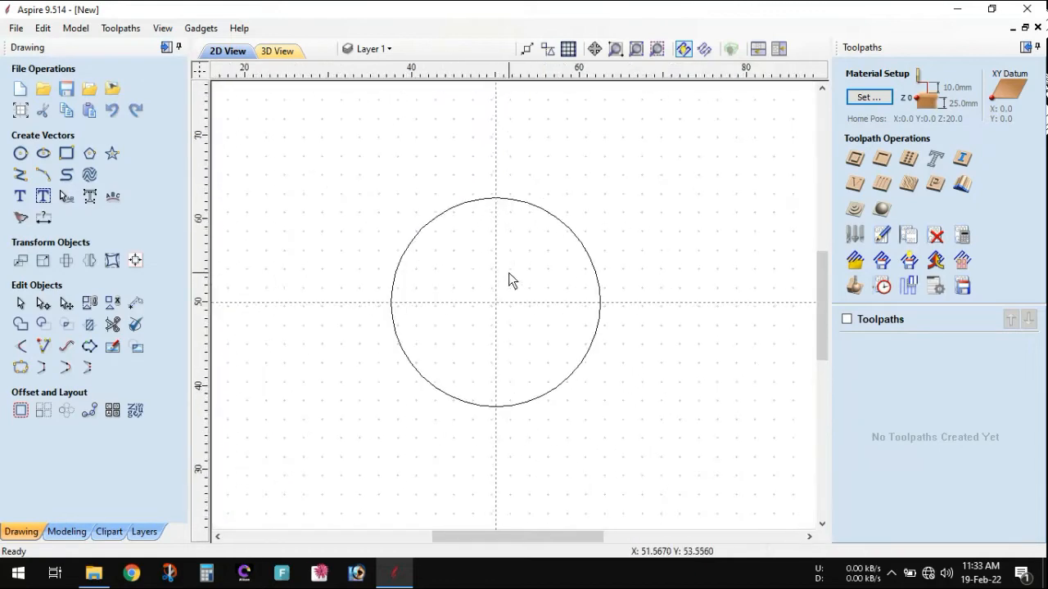
{"action": "scroll", "coordinate": [508, 278], "scroll_direction": "up", "scroll_amount": 1}
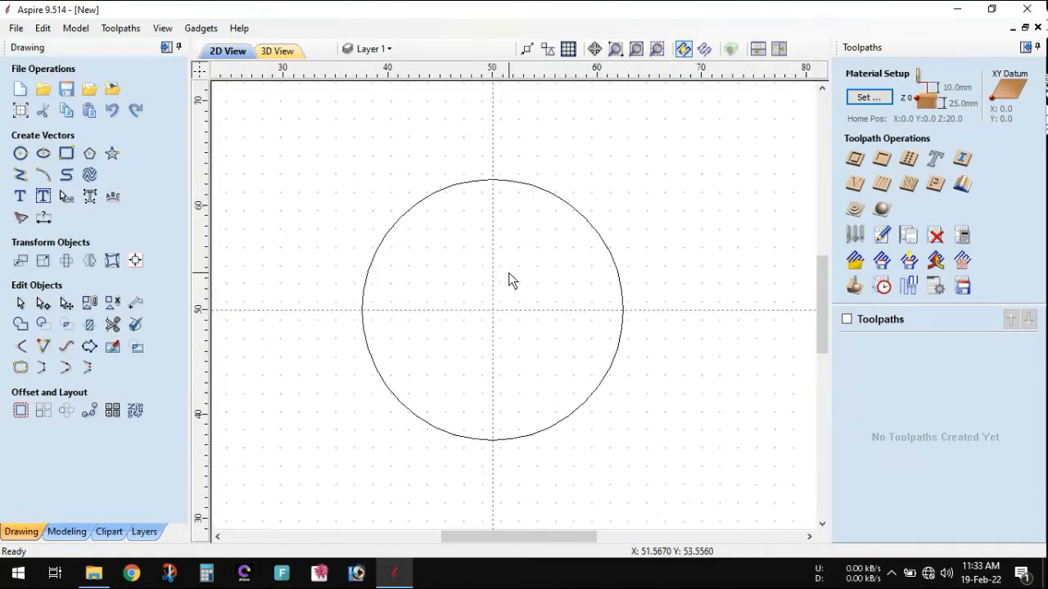
{"action": "left_click", "coordinate": [465, 185]}
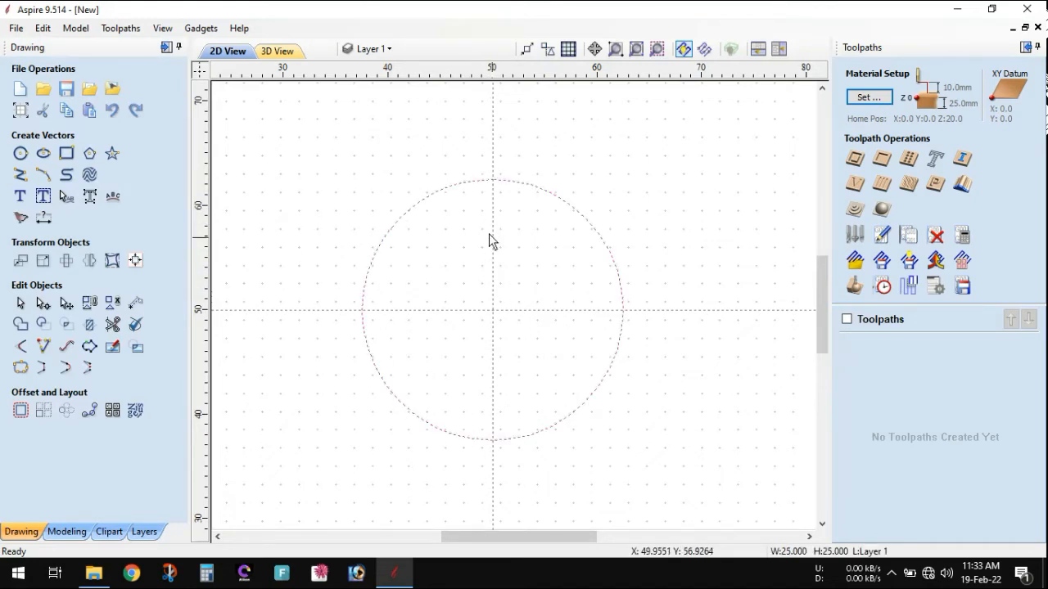
{"action": "scroll", "coordinate": [498, 214], "scroll_direction": "up", "scroll_amount": 2}
{"action": "left_click", "coordinate": [495, 190]}
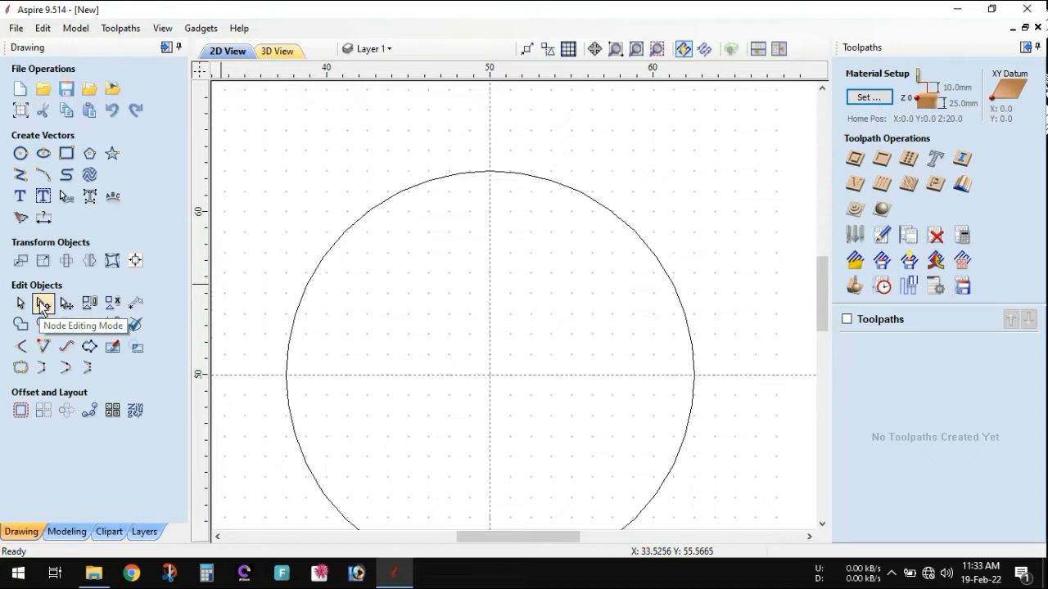
{"action": "left_click", "coordinate": [525, 175]}
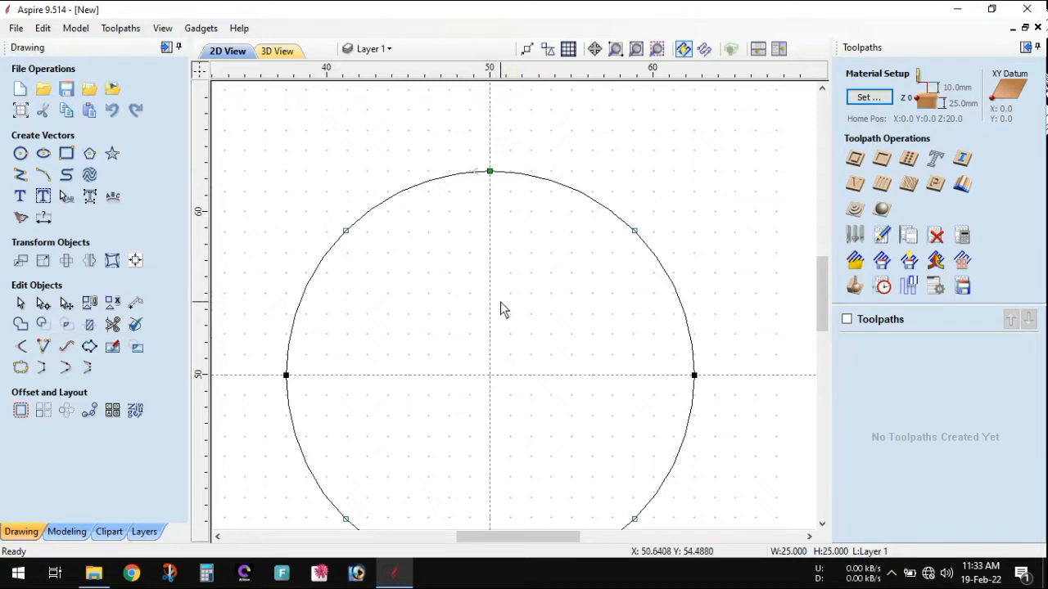
{"action": "left_click", "coordinate": [285, 376]}
{"action": "left_click", "coordinate": [20, 306]}
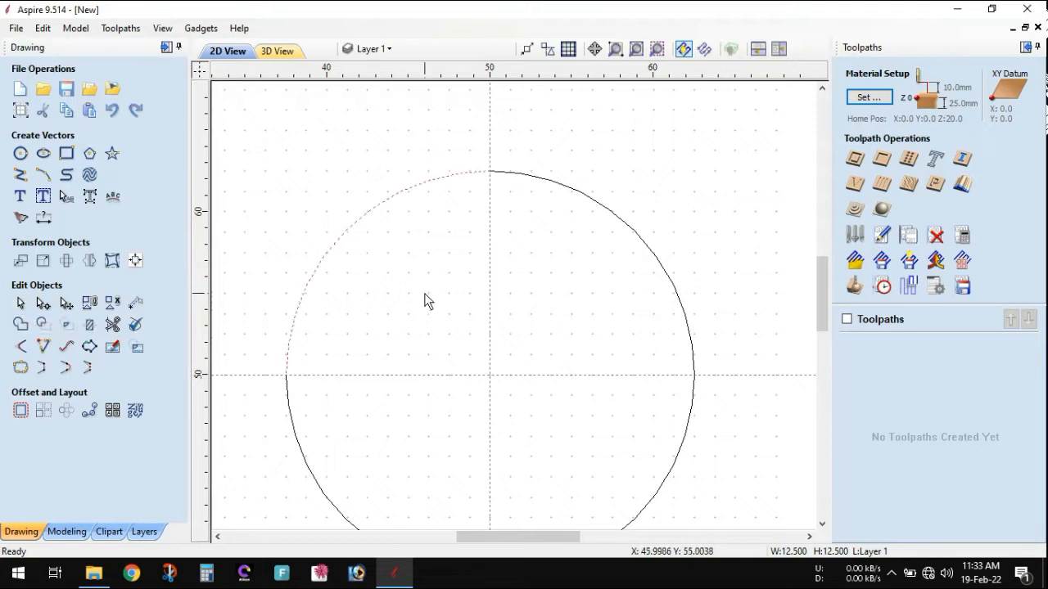
Delete the remaining three quarters of the circle, keeping only the upper-left quarter arc
{"action": "left_click", "coordinate": [669, 284]}
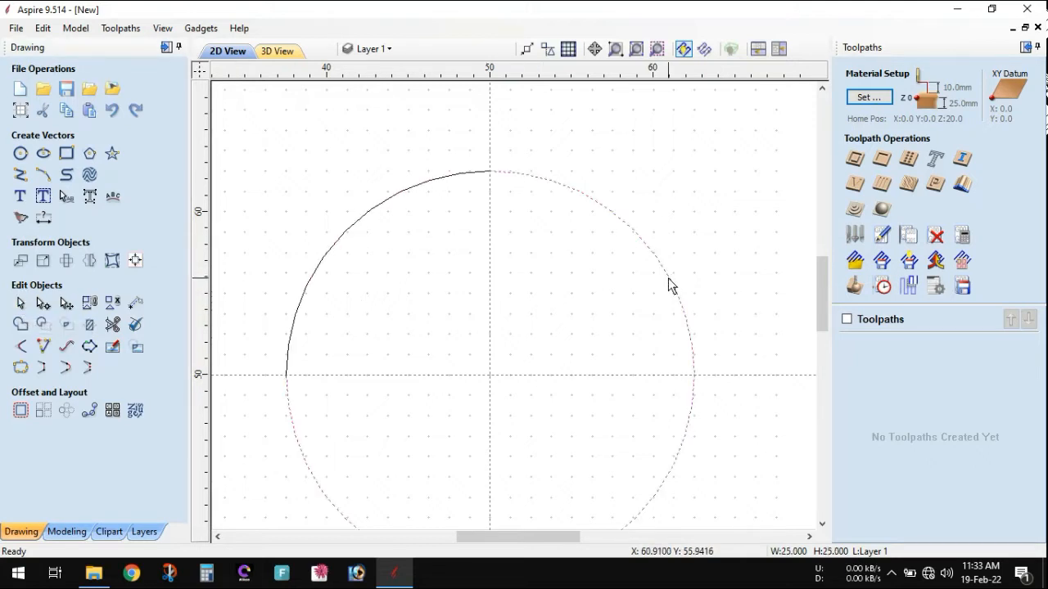
{"action": "key", "text": "Delete"}
{"action": "scroll", "coordinate": [418, 231], "scroll_direction": "down", "scroll_amount": 3}
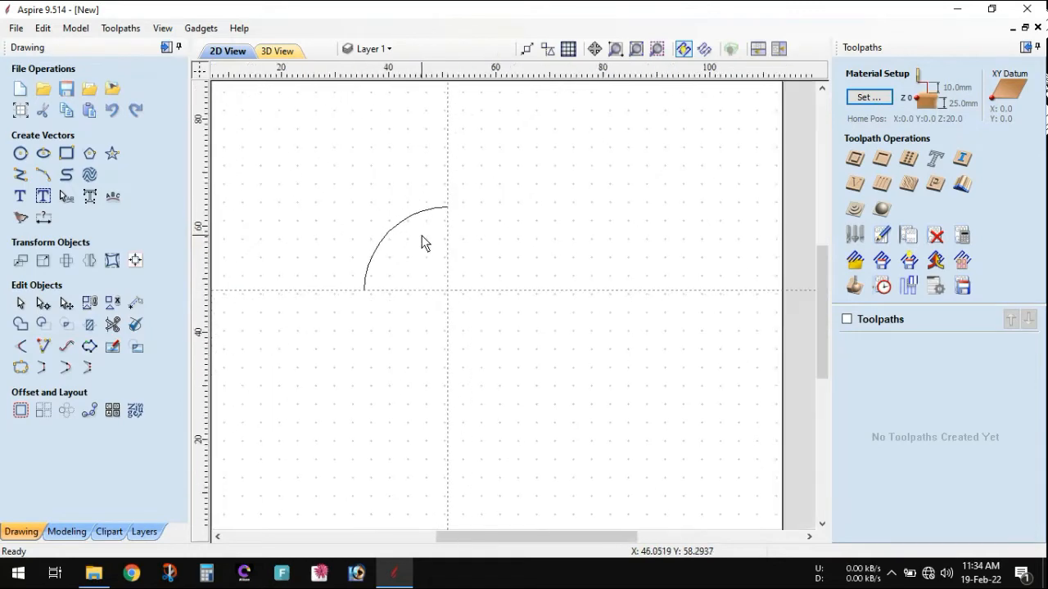
{"action": "scroll", "coordinate": [376, 226], "scroll_direction": "up", "scroll_amount": 1}
{"action": "scroll", "coordinate": [428, 241], "scroll_direction": "up", "scroll_amount": 2}
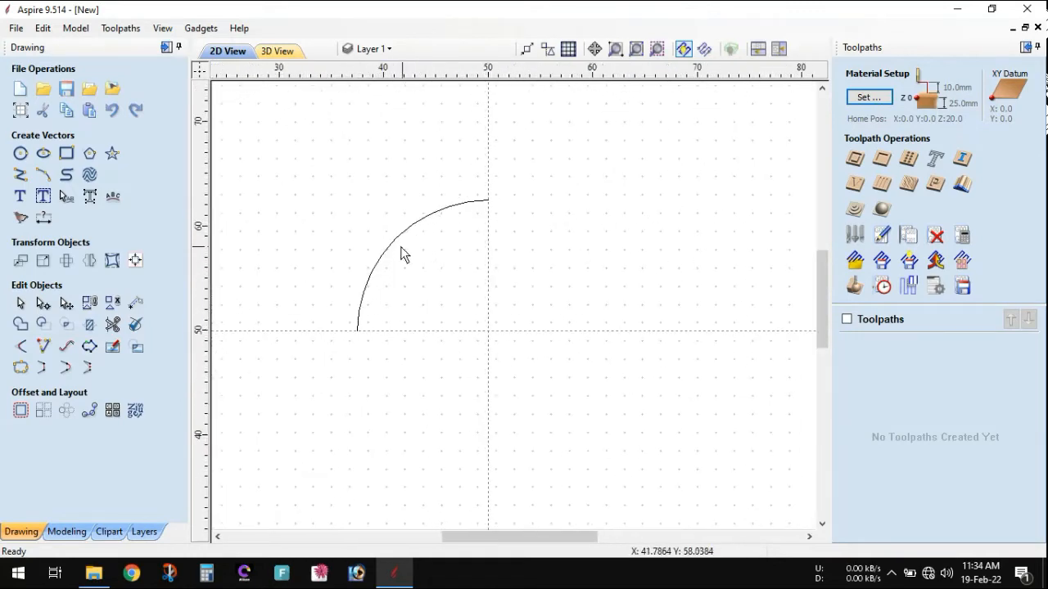
Move the quarter arc about 12.5 mm in the positive X direction in Transform Mode, bringing its lower end onto the vertical guide
{"action": "left_click", "coordinate": [396, 242]}
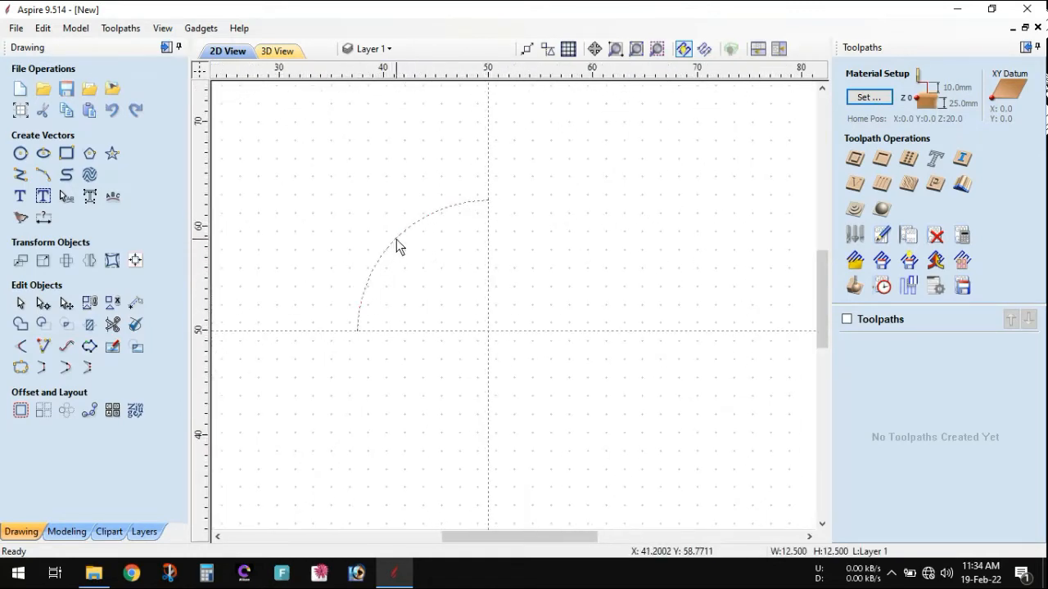
{"action": "left_click", "coordinate": [520, 248]}
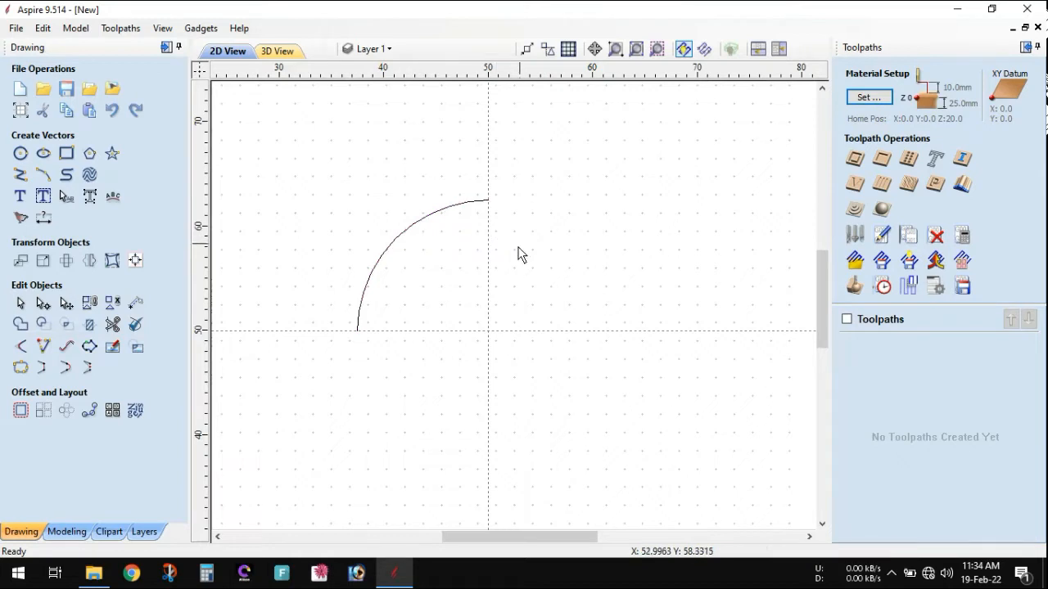
{"action": "left_click", "coordinate": [386, 253]}
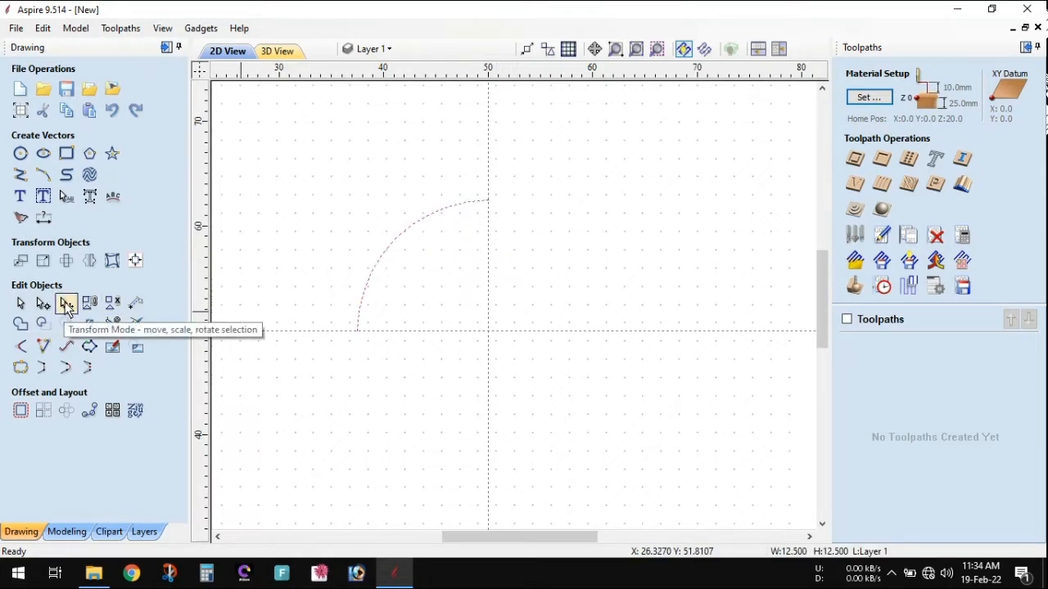
{"action": "left_click", "coordinate": [65, 305]}
{"action": "left_click_drag", "start_coordinate": [438, 245], "coordinate": [544, 250]}
{"action": "left_click", "coordinate": [392, 243]}
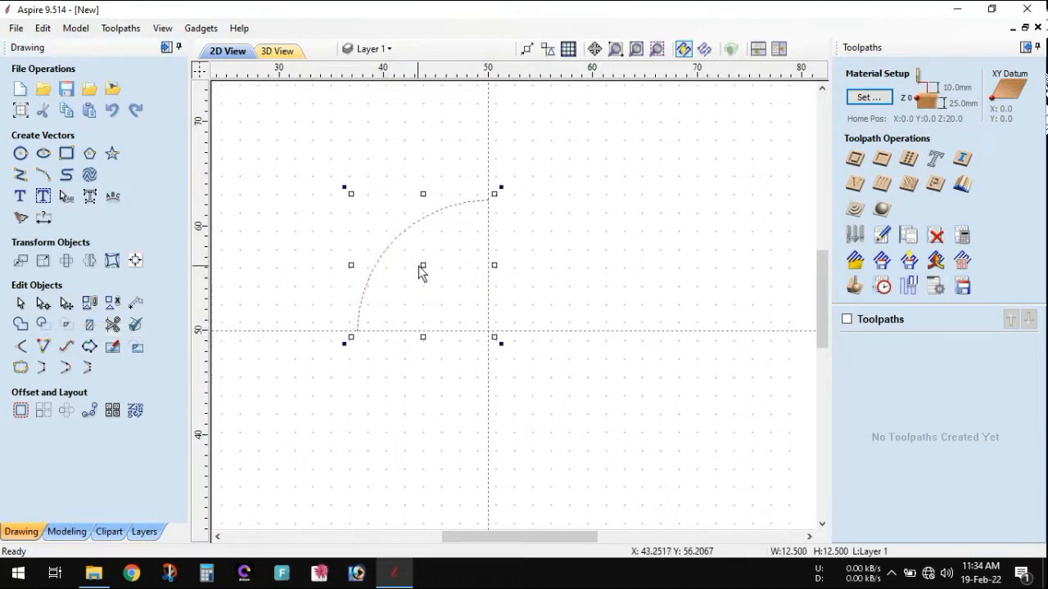
{"action": "left_click_drag", "start_coordinate": [426, 265], "coordinate": [554, 265]}
{"action": "left_click", "coordinate": [692, 316]}
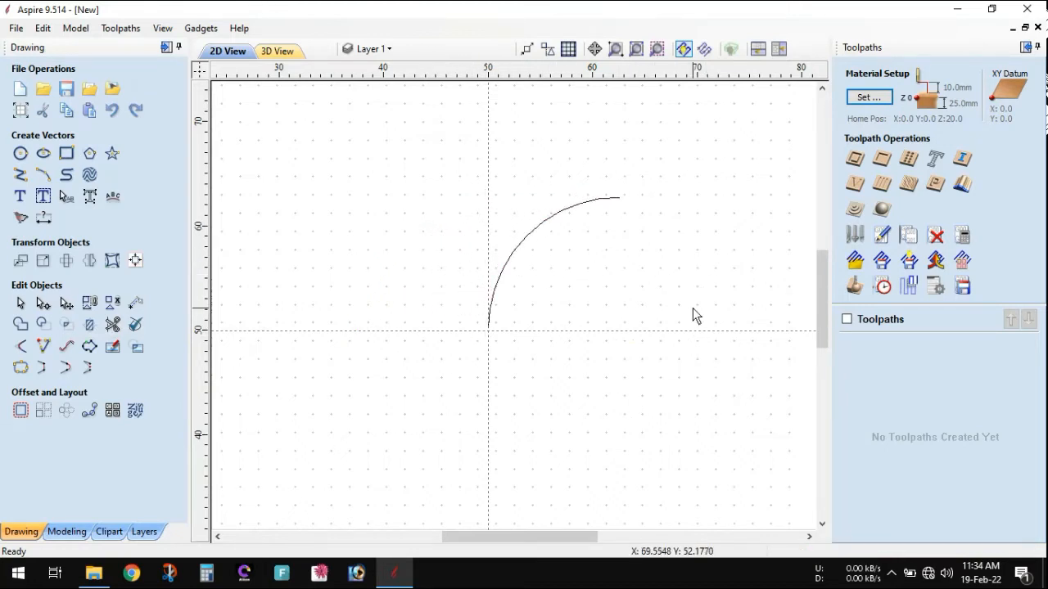
Check the quarter arc's size and how its lower end sits on the intersection of the two guides
{"action": "left_click", "coordinate": [22, 305]}
{"action": "left_click", "coordinate": [546, 223]}
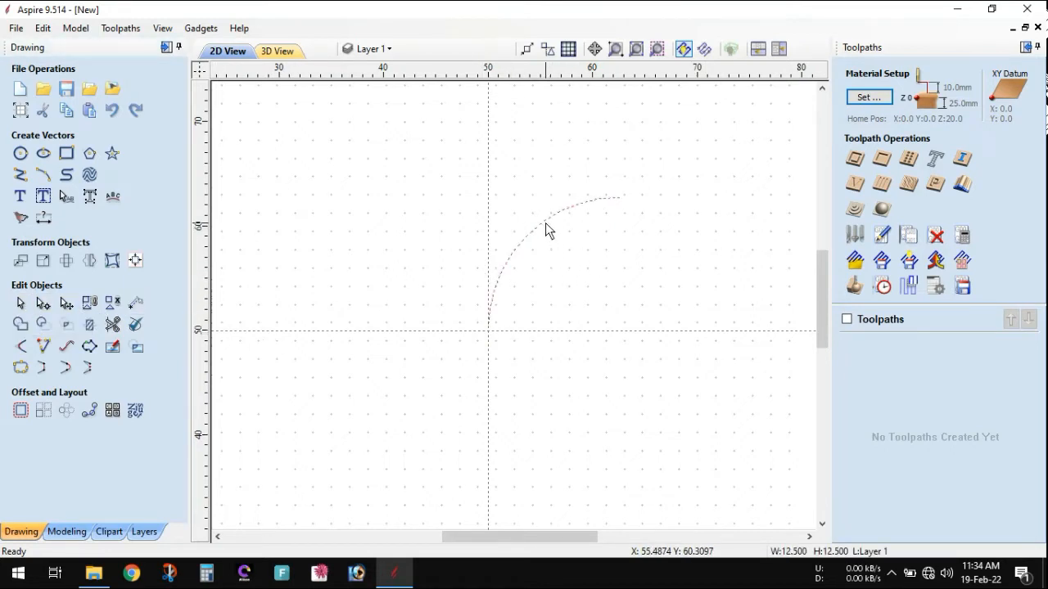
{"action": "scroll", "coordinate": [502, 316], "scroll_direction": "up", "scroll_amount": 3}
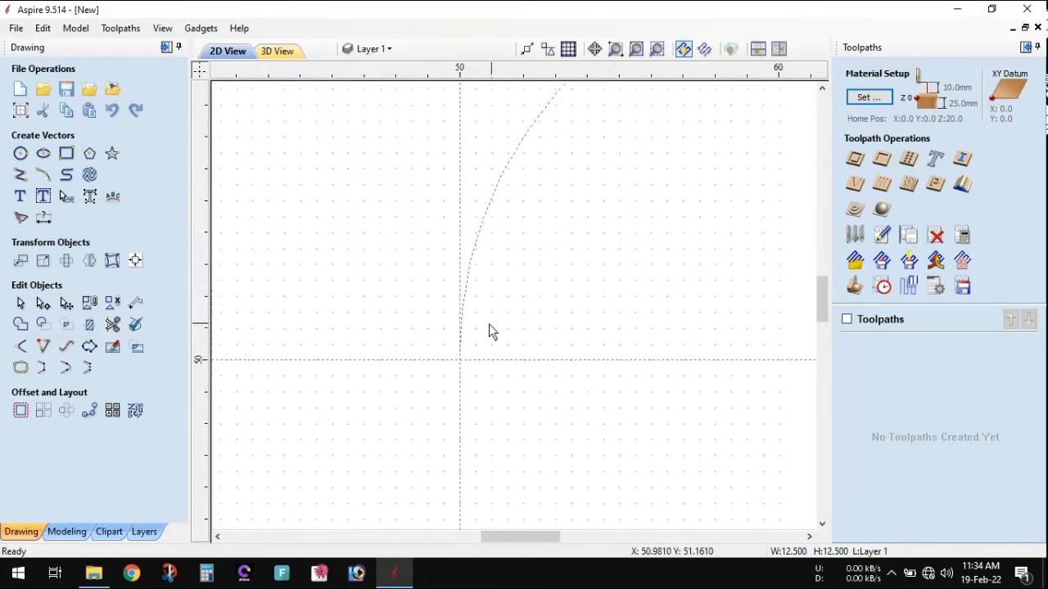
{"action": "scroll", "coordinate": [486, 325], "scroll_direction": "up", "scroll_amount": 3}
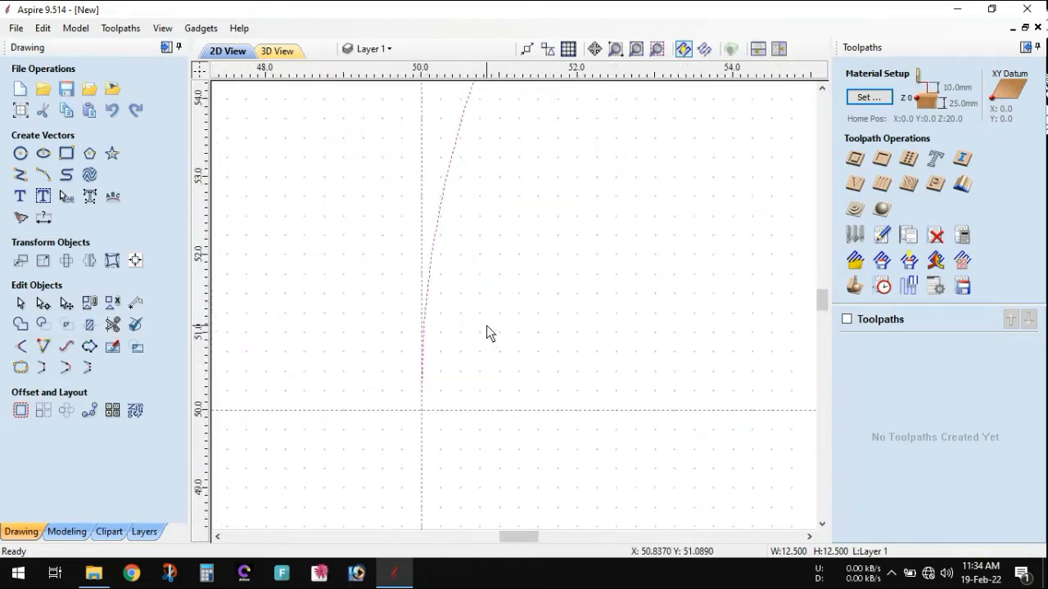
{"action": "scroll", "coordinate": [486, 324], "scroll_direction": "down", "scroll_amount": 10}
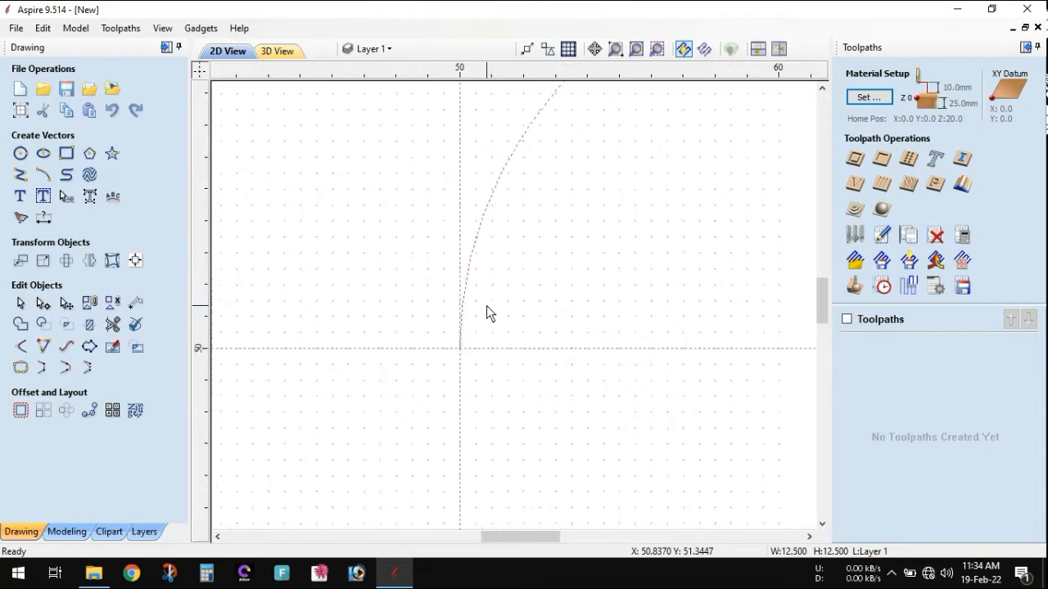
{"action": "left_click", "coordinate": [581, 172]}
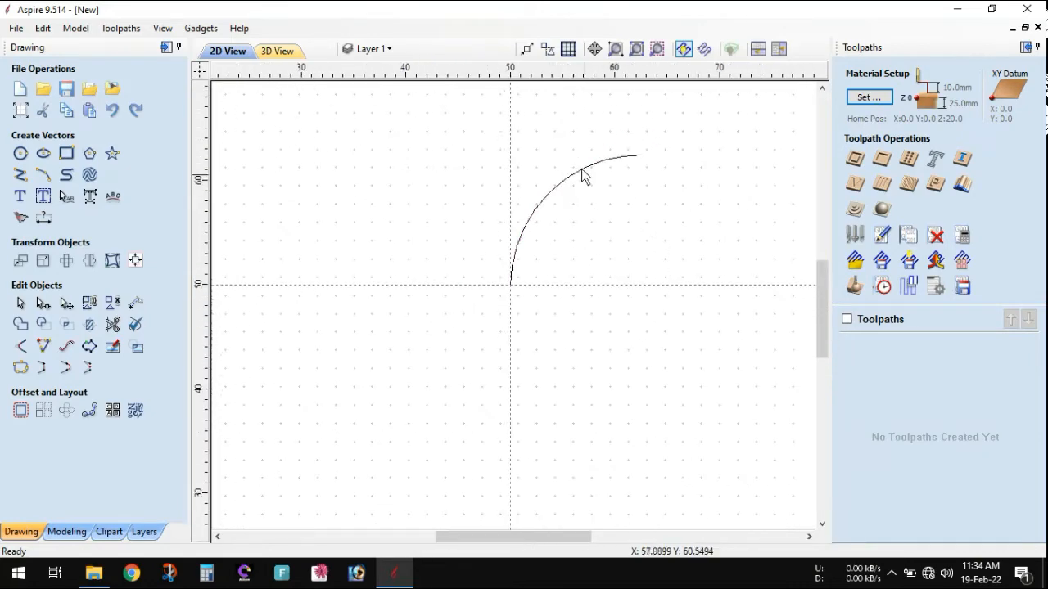
{"action": "scroll", "coordinate": [577, 138], "scroll_direction": "down", "scroll_amount": 4}
{"action": "scroll", "coordinate": [607, 142], "scroll_direction": "down", "scroll_amount": 2}
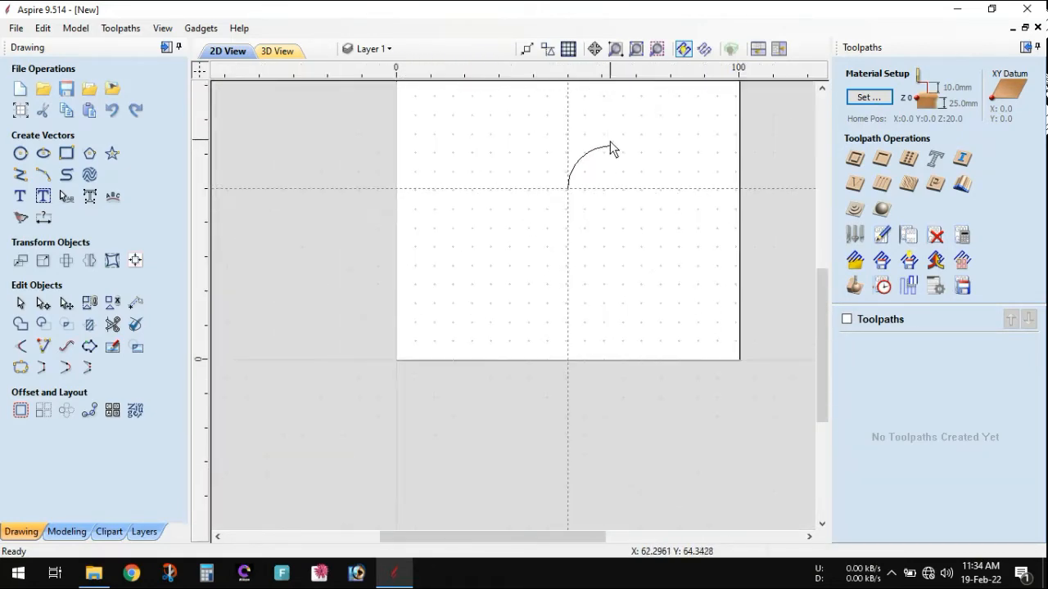
Add a vertical guide line through the upper end of the quarter arc
{"action": "left_click_drag", "start_coordinate": [815, 302], "coordinate": [821, 234]}
{"action": "scroll", "coordinate": [580, 316], "scroll_direction": "up", "scroll_amount": 4}
{"action": "scroll", "coordinate": [618, 299], "scroll_direction": "up", "scroll_amount": 2}
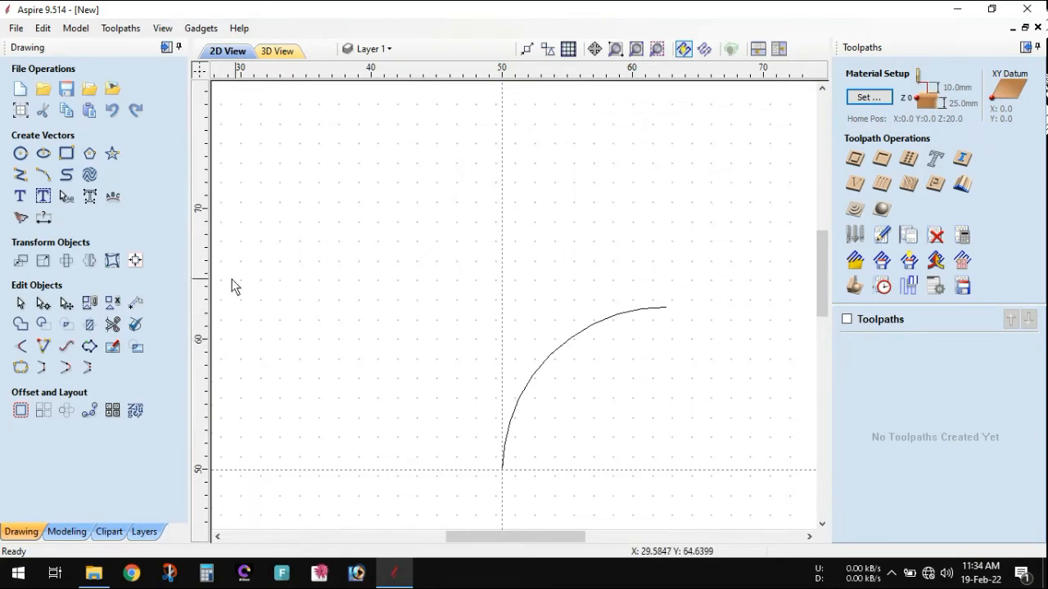
{"action": "left_click_drag", "start_coordinate": [205, 279], "coordinate": [665, 259]}
Draw a 6 mm vertical line upward from the arc's upper end at X 62.5, Y 62.5 with Create Line / Polyline
{"action": "left_click", "coordinate": [21, 177]}
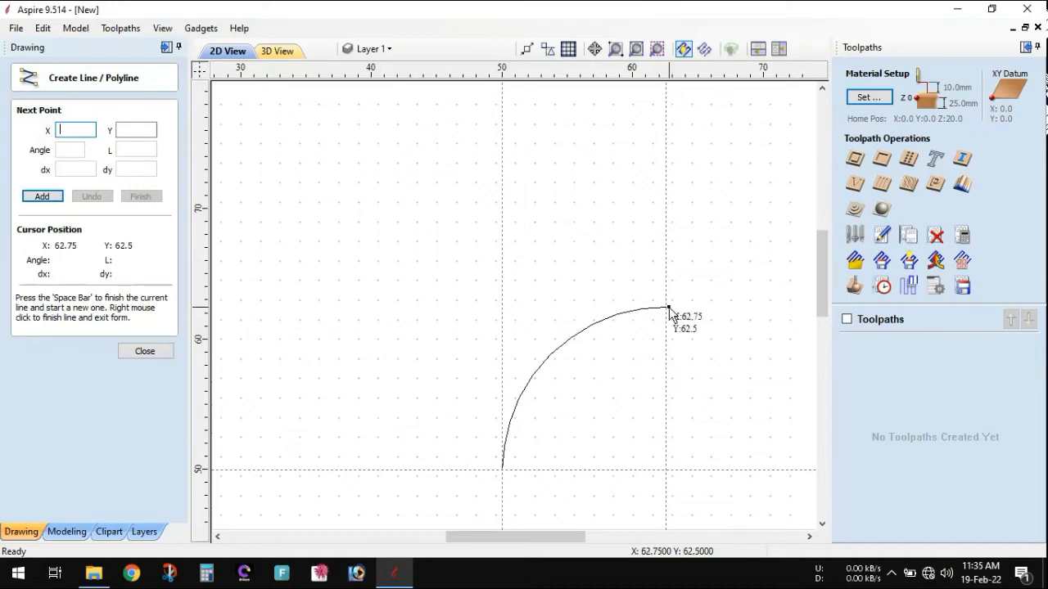
{"action": "scroll", "coordinate": [665, 311], "scroll_direction": "up", "scroll_amount": 6}
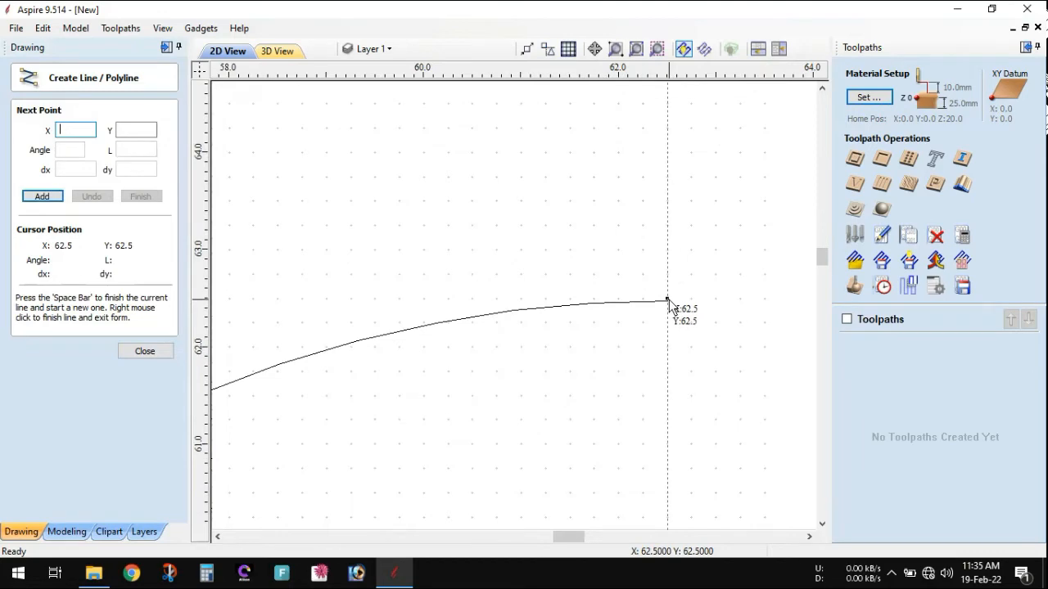
{"action": "left_click", "coordinate": [667, 301]}
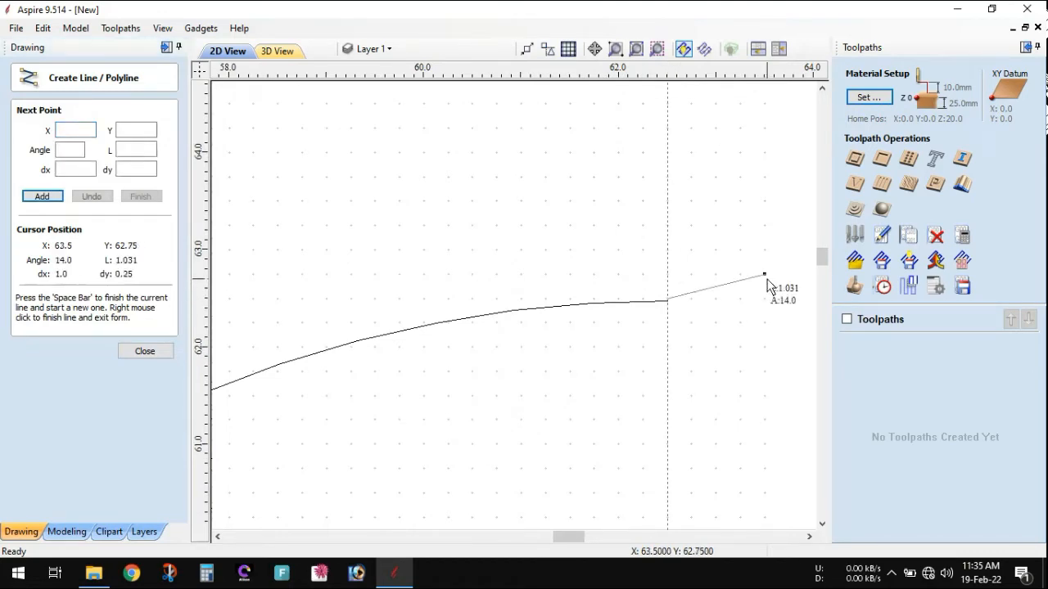
{"action": "scroll", "coordinate": [682, 237], "scroll_direction": "down", "scroll_amount": 3}
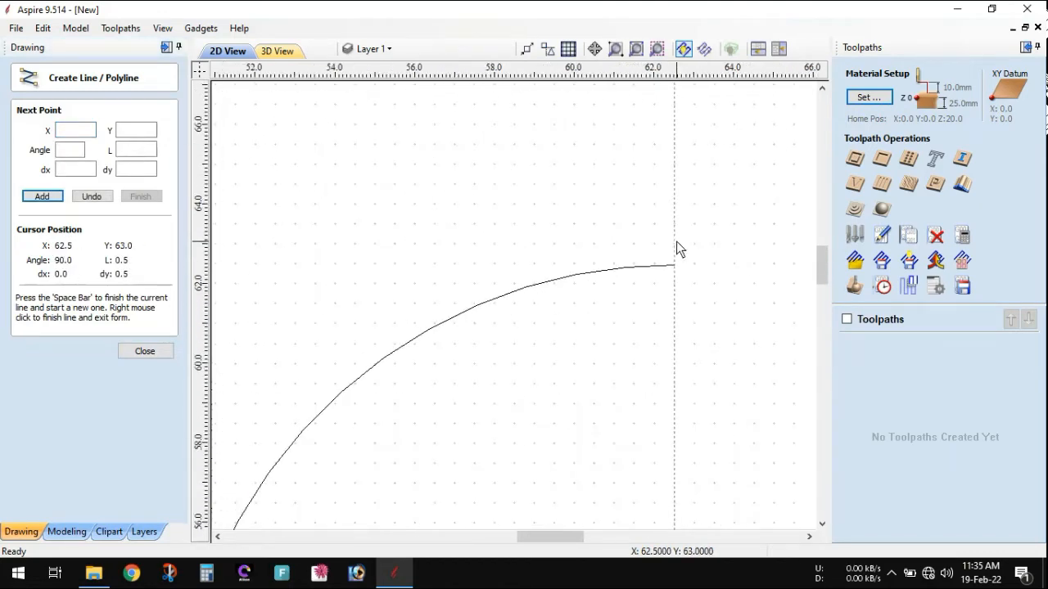
{"action": "scroll", "coordinate": [676, 242], "scroll_direction": "down", "scroll_amount": 2}
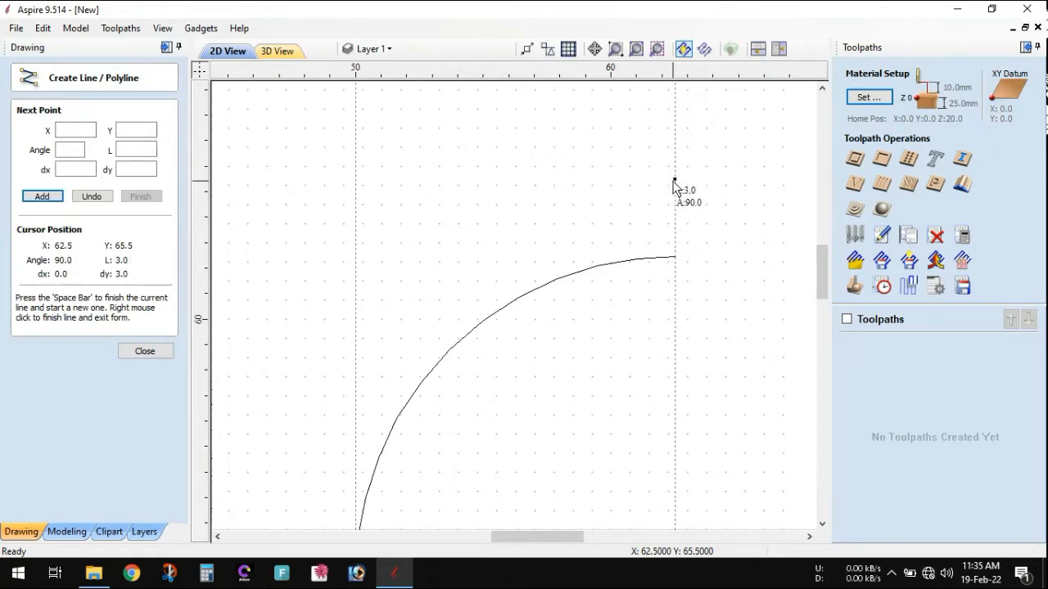
{"action": "scroll", "coordinate": [675, 119], "scroll_direction": "down", "scroll_amount": 2}
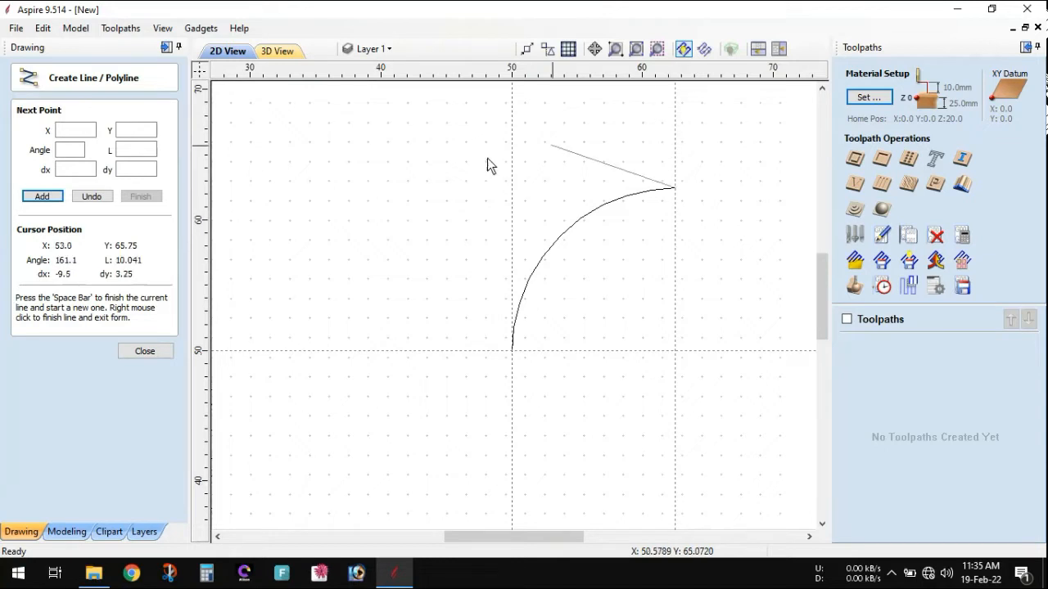
{"action": "left_click", "coordinate": [140, 169]}
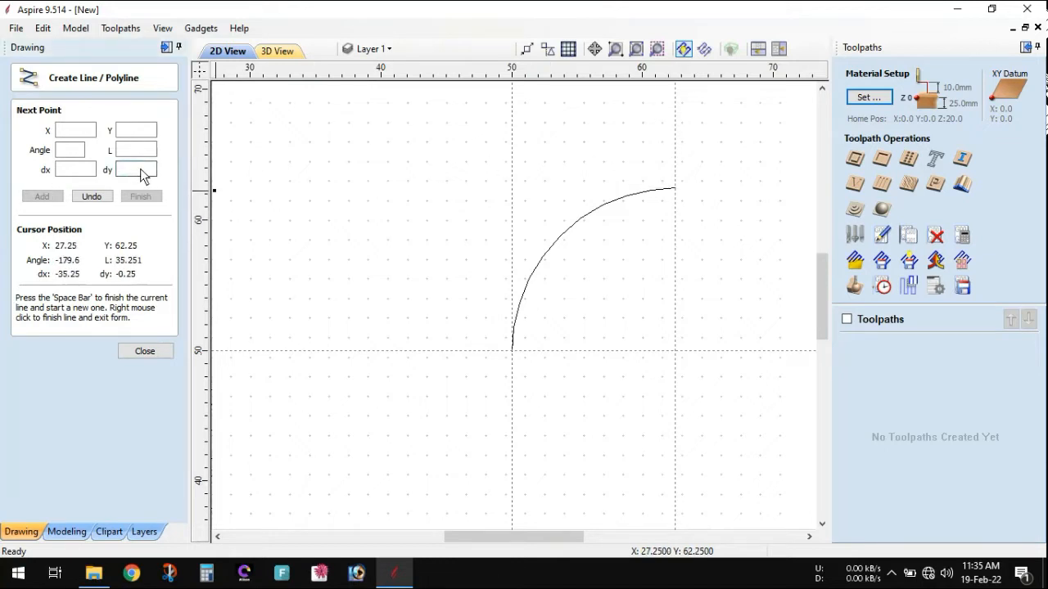
{"action": "type", "text": "5"}
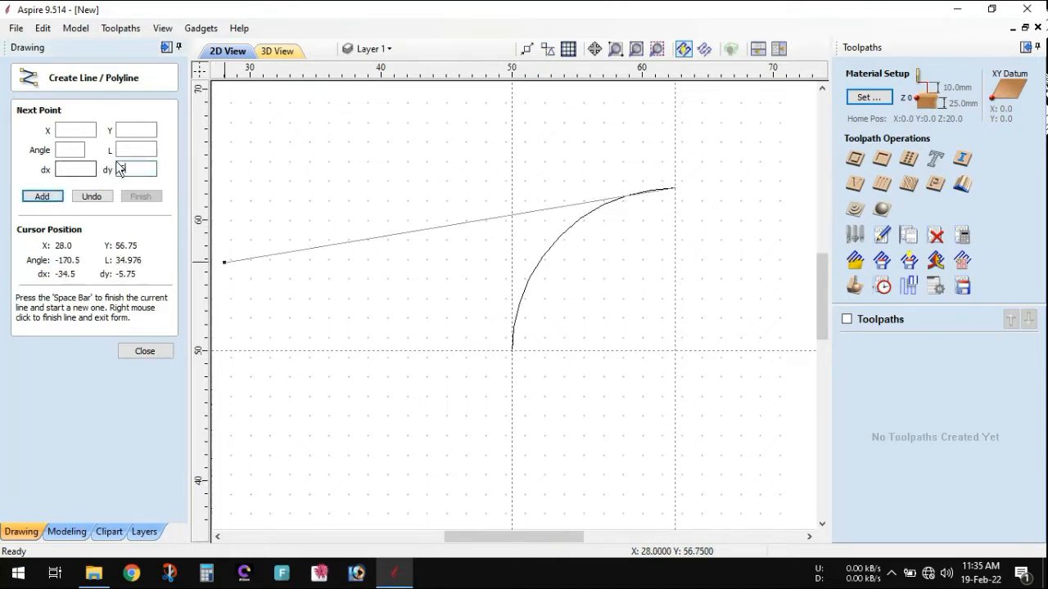
{"action": "left_click", "coordinate": [43, 197]}
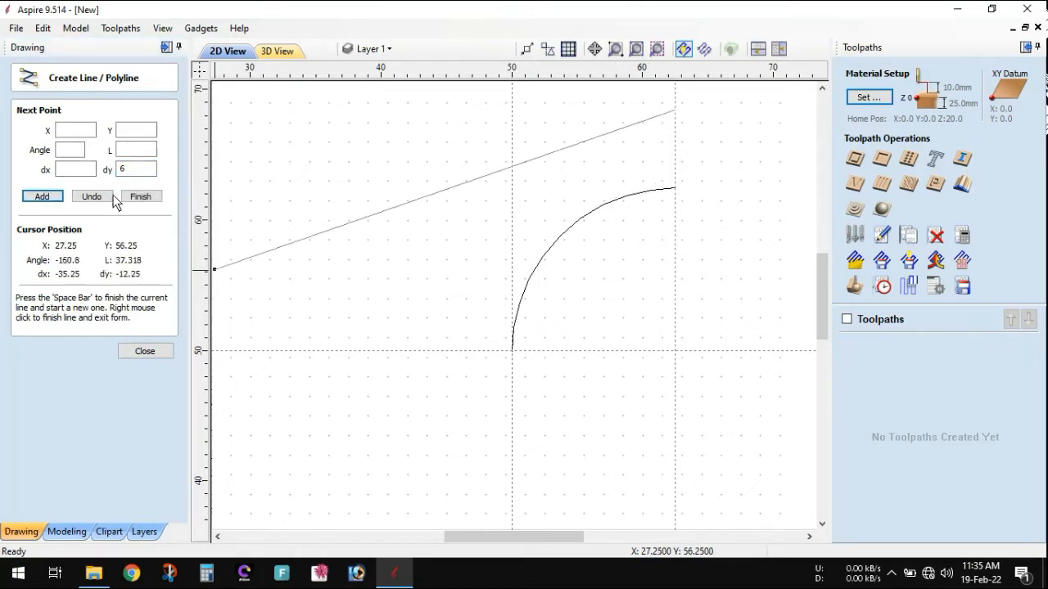
{"action": "left_click", "coordinate": [140, 196]}
{"action": "scroll", "coordinate": [654, 155], "scroll_direction": "down", "scroll_amount": 2}
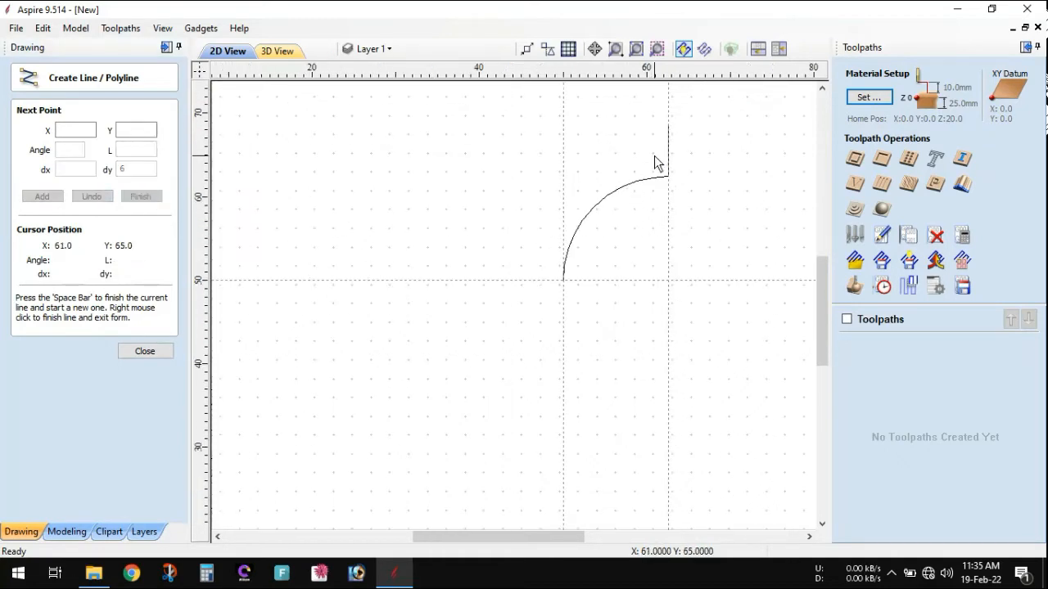
{"action": "scroll", "coordinate": [671, 160], "scroll_direction": "up", "scroll_amount": 2}
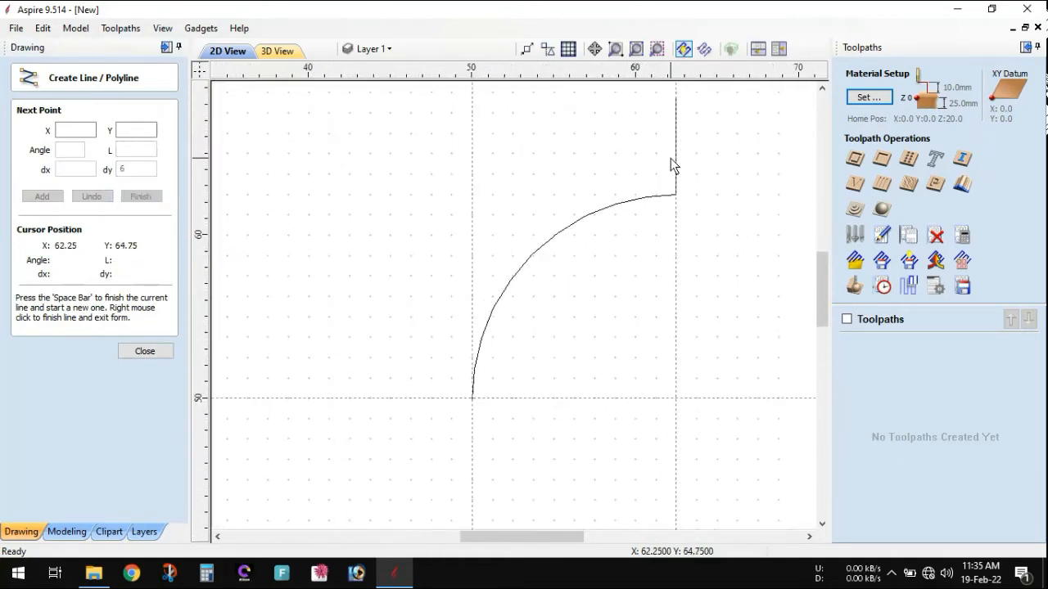
{"action": "scroll", "coordinate": [671, 164], "scroll_direction": "down", "scroll_amount": 1}
{"action": "left_click", "coordinate": [145, 351]}
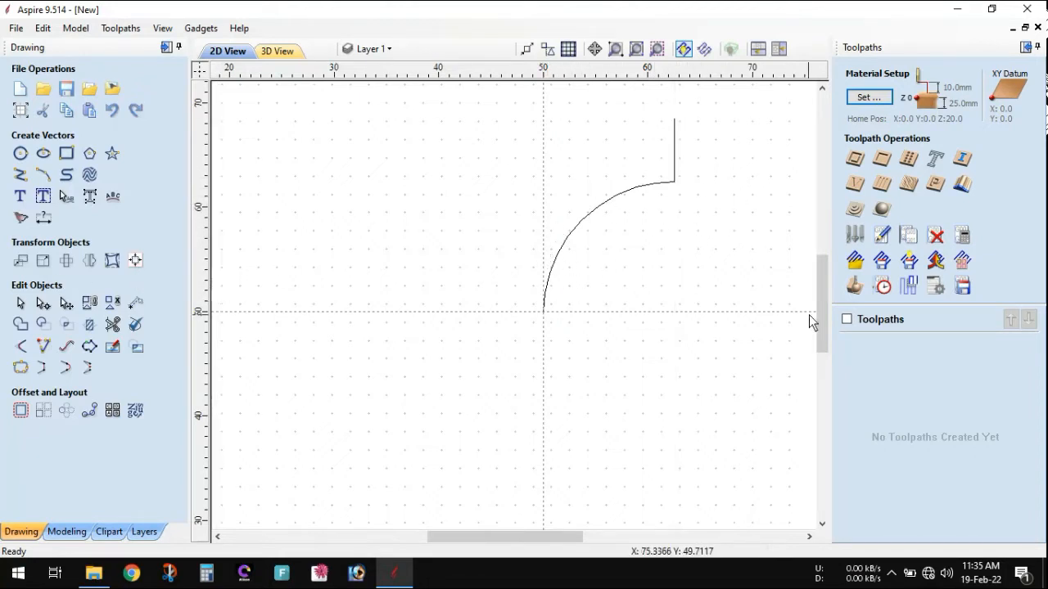
Join the quarter arc and the vertical line into a single open vector
{"action": "left_click_drag", "start_coordinate": [825, 310], "coordinate": [822, 285]}
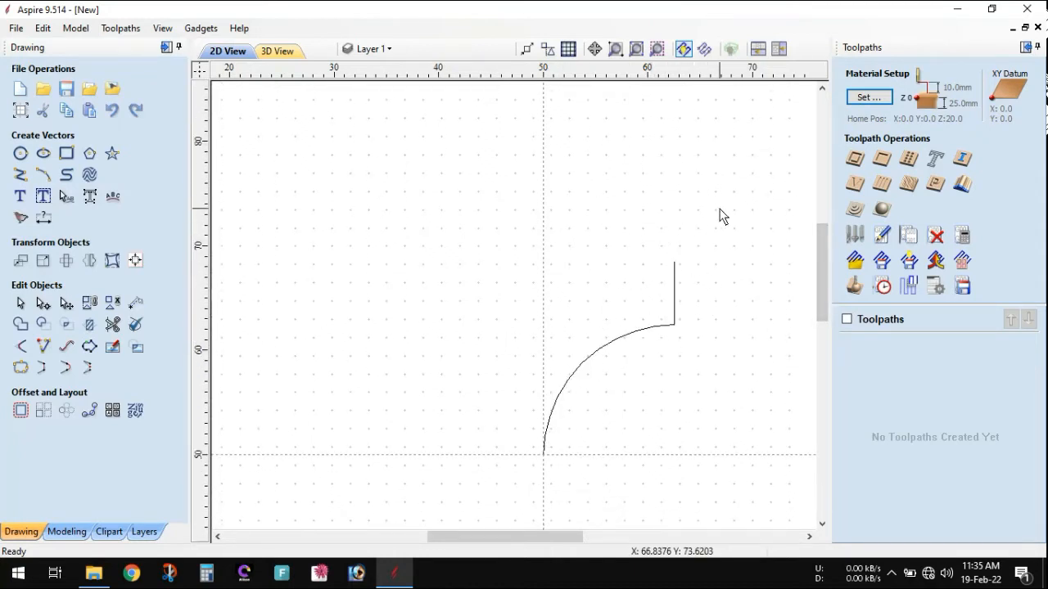
{"action": "left_click_drag", "start_coordinate": [723, 485], "coordinate": [718, 486]}
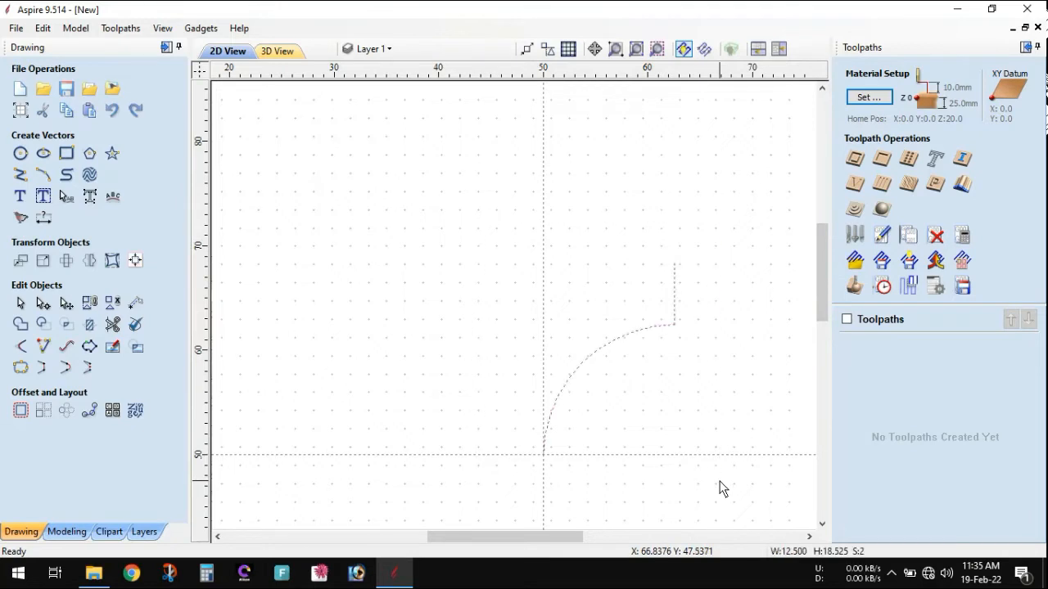
{"action": "left_click", "coordinate": [45, 368]}
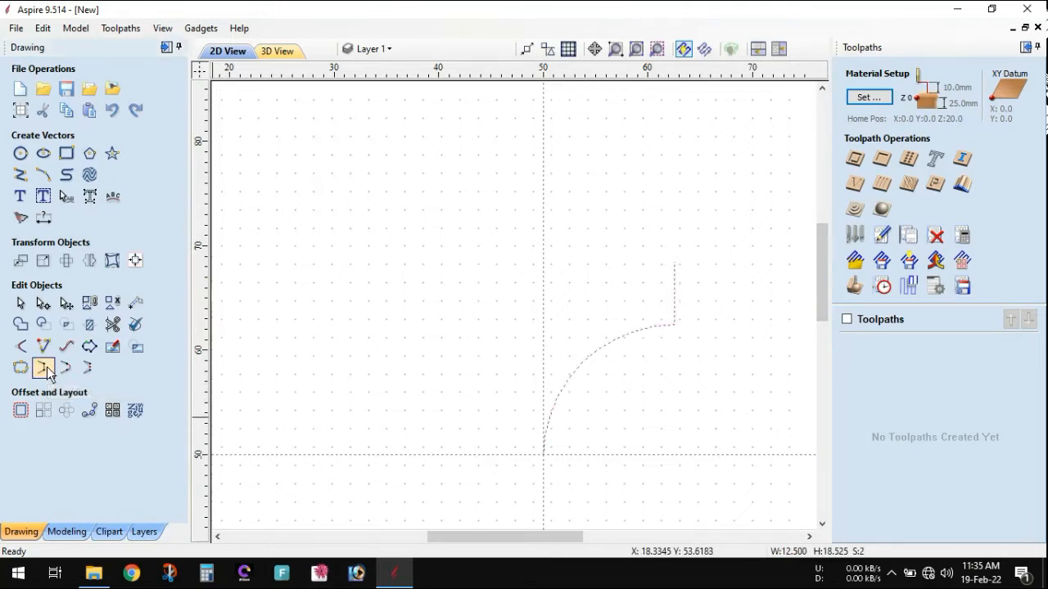
{"action": "left_click", "coordinate": [627, 338]}
{"action": "left_click", "coordinate": [725, 395]}
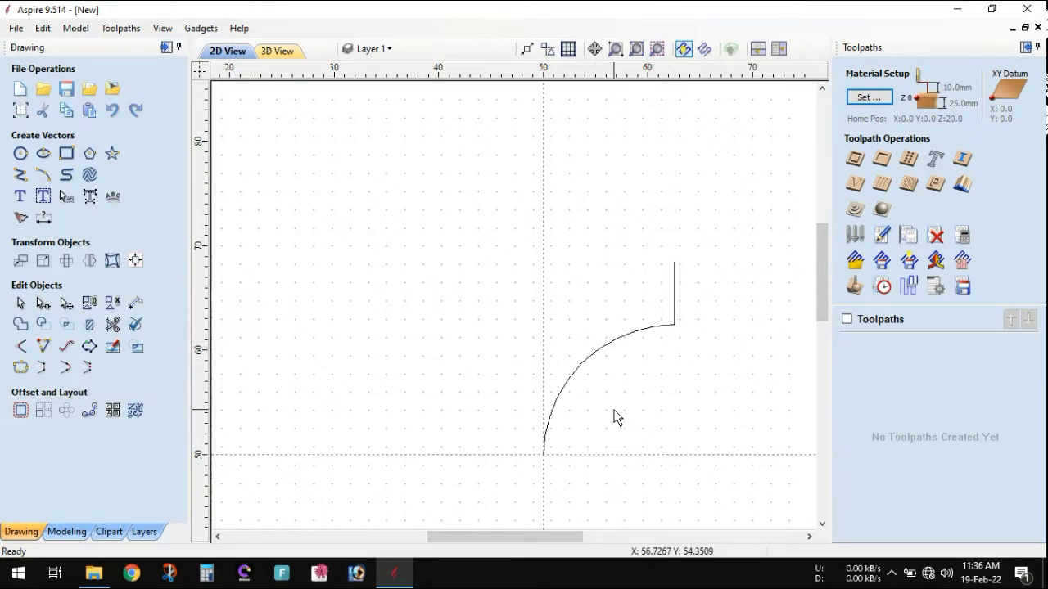
Try a mirrored copy of the joined profile on its left side to show the full cutter shape, and undo it
{"action": "left_click", "coordinate": [635, 332]}
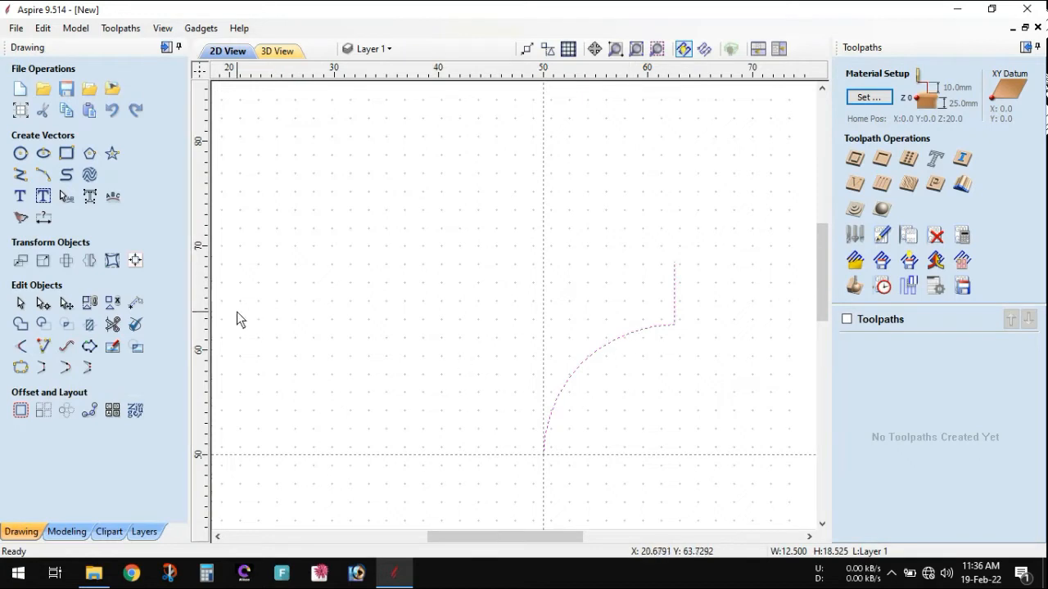
{"action": "left_click", "coordinate": [90, 262]}
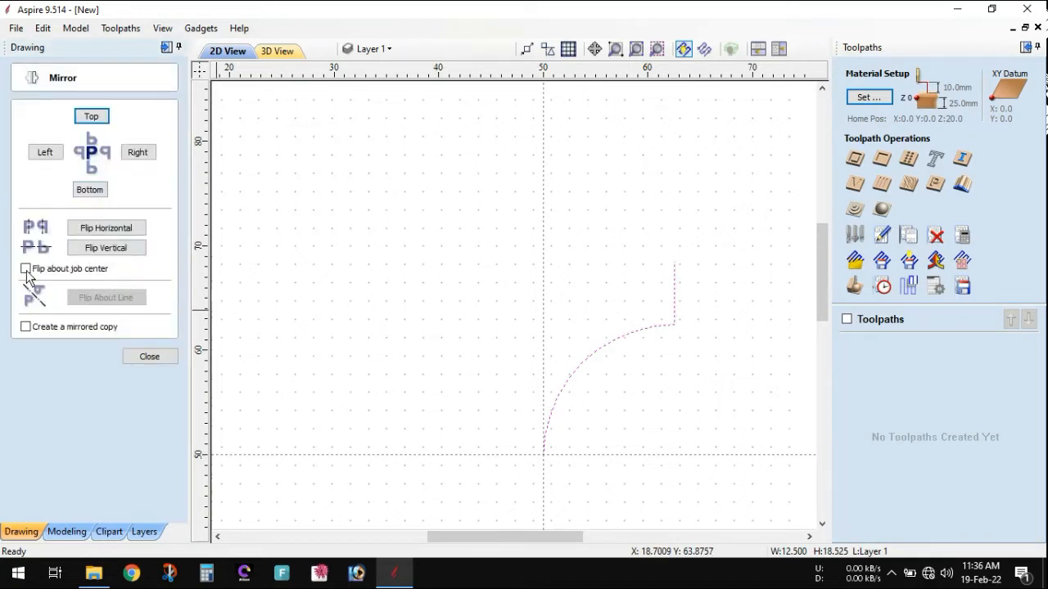
{"action": "left_click", "coordinate": [32, 328]}
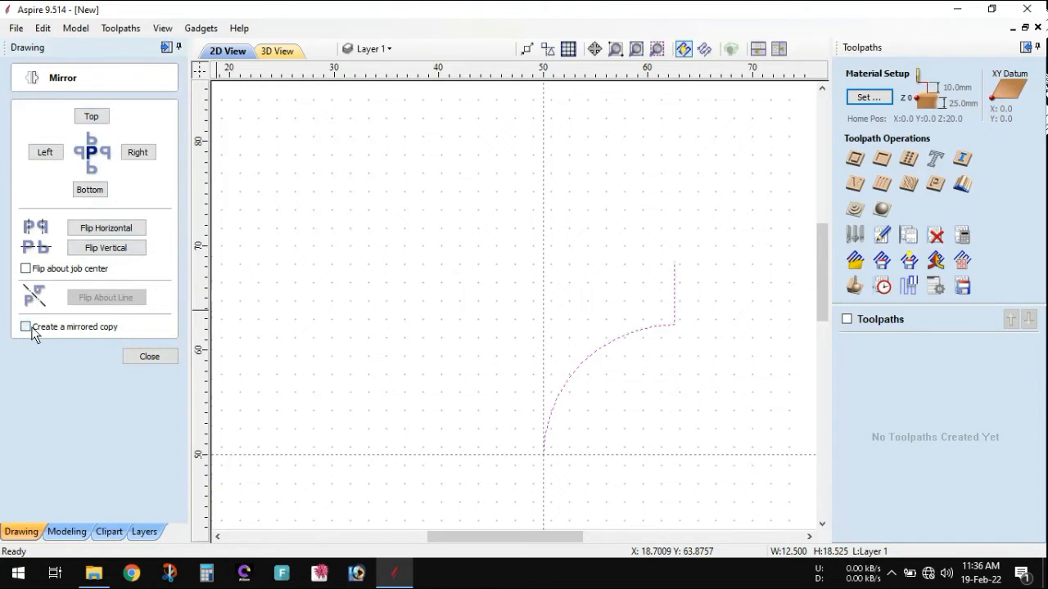
{"action": "left_click", "coordinate": [45, 153]}
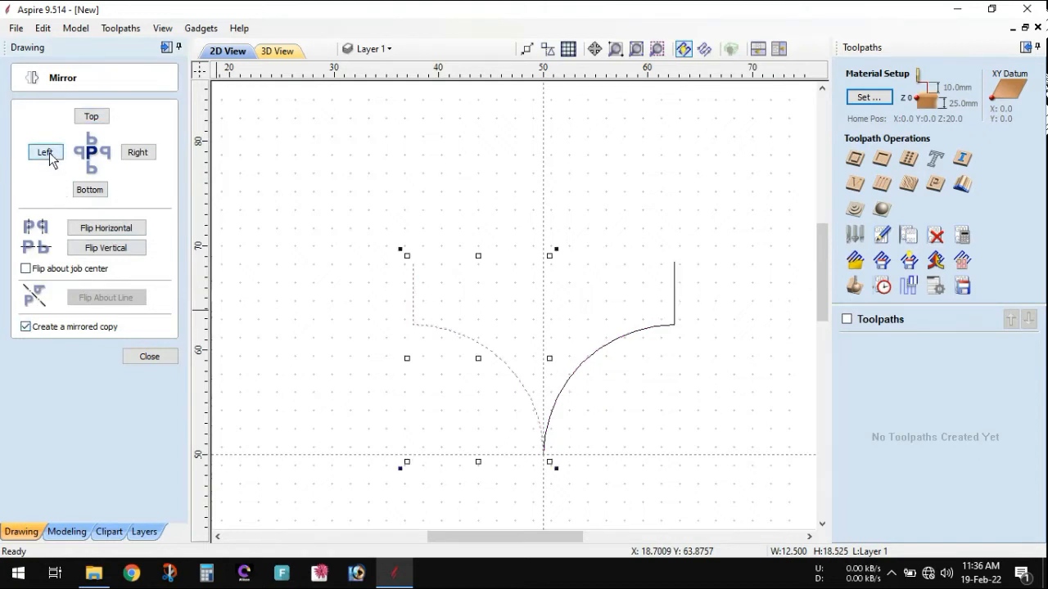
{"action": "left_click", "coordinate": [478, 378]}
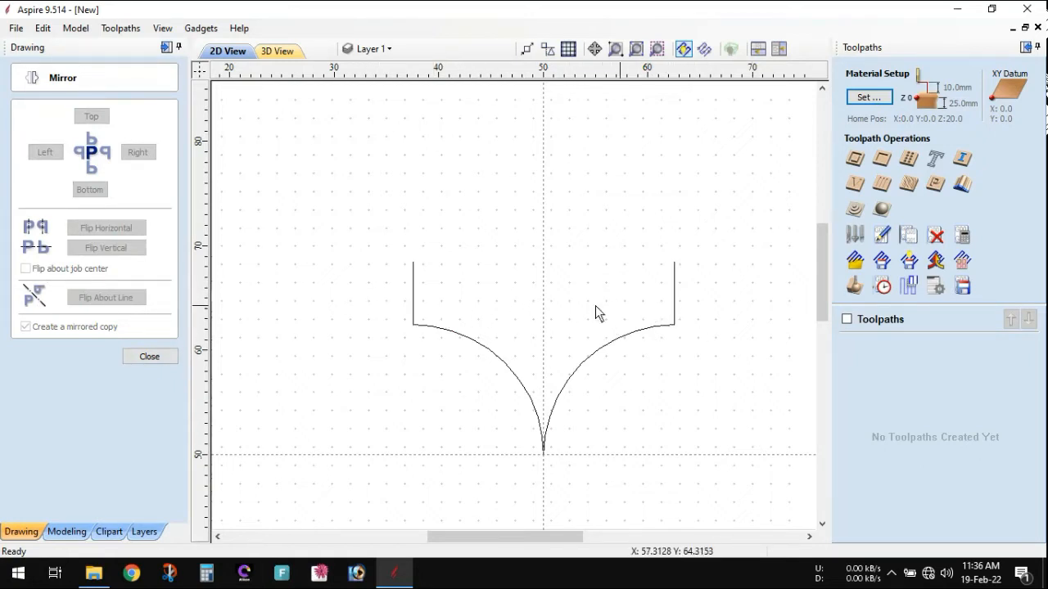
{"action": "left_click", "coordinate": [170, 358]}
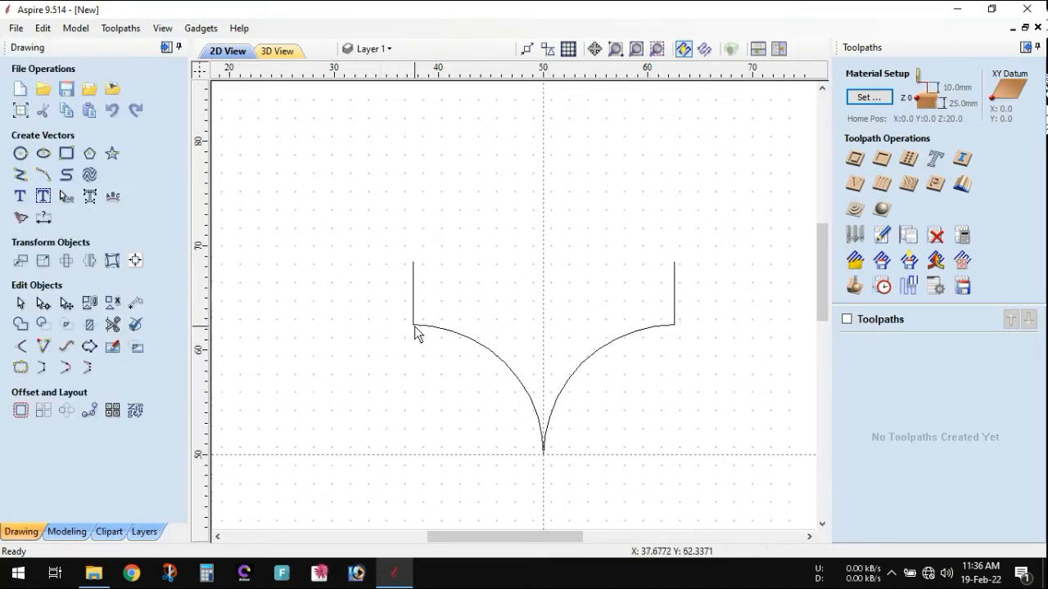
{"action": "key", "text": "ctrl+z"}
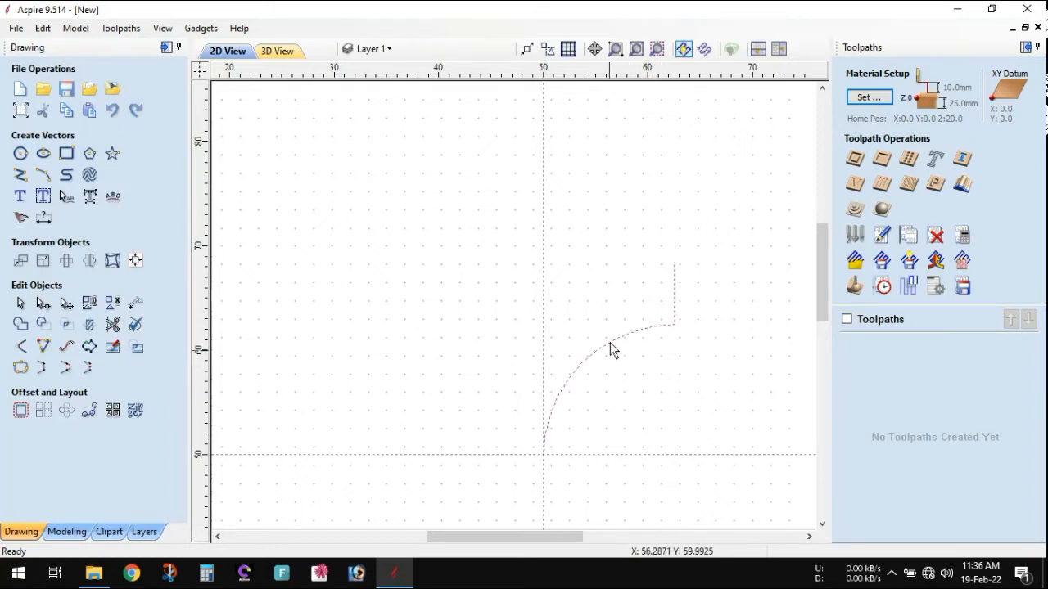
Add a new tool of type Form Tool to the Tool Database, using the joined half profile as its shape
{"action": "left_click", "coordinate": [631, 339]}
{"action": "left_click", "coordinate": [633, 334]}
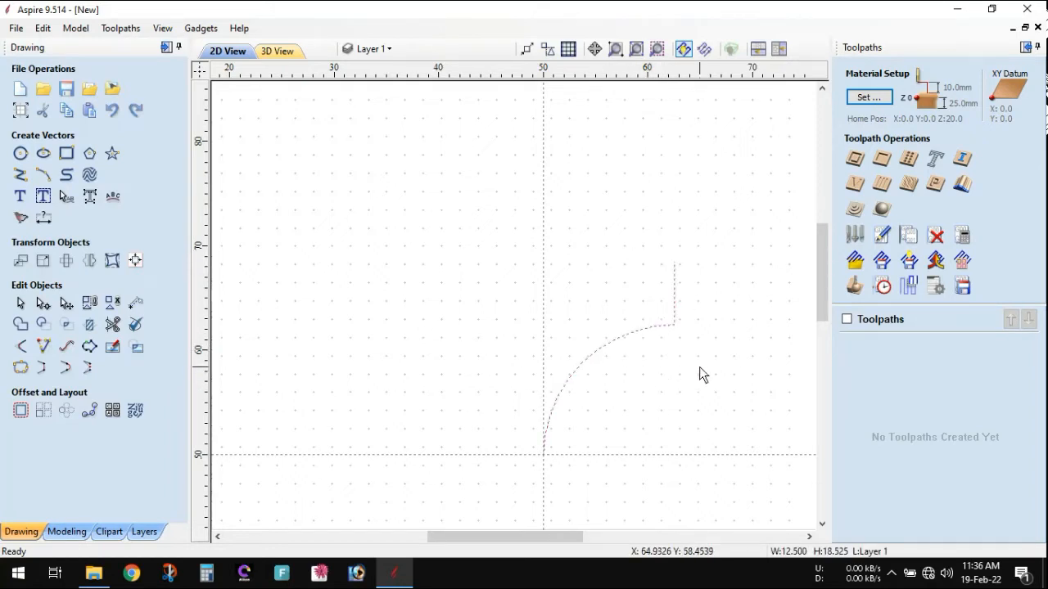
{"action": "left_click", "coordinate": [851, 232]}
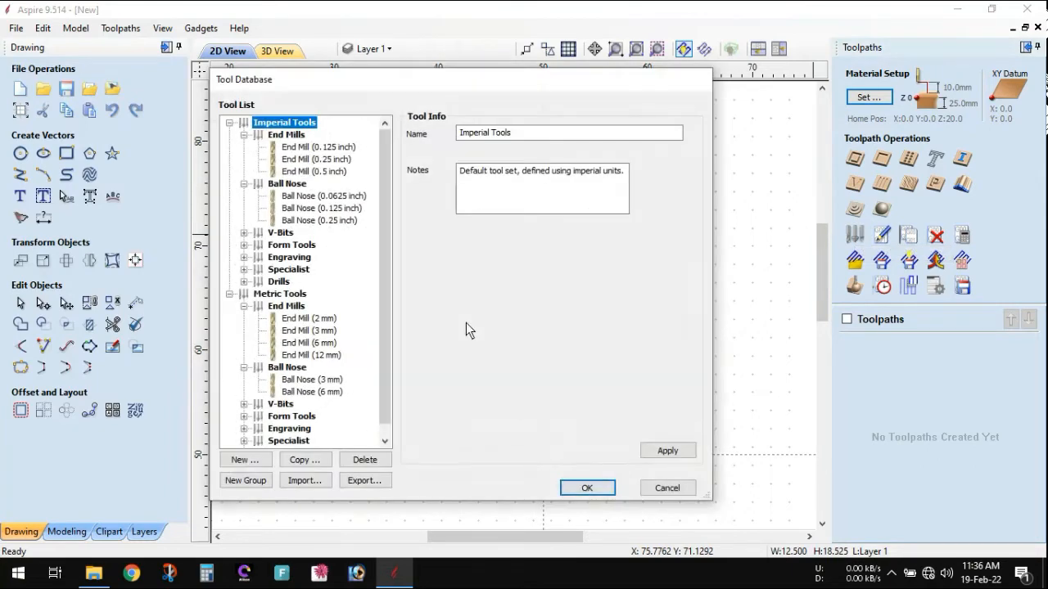
{"action": "left_click", "coordinate": [246, 461]}
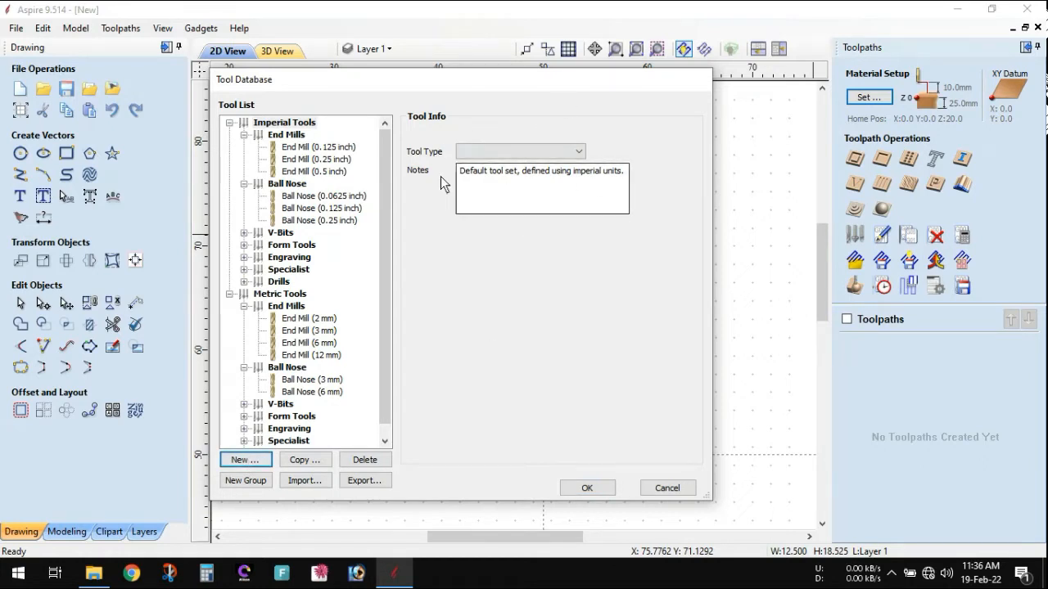
{"action": "left_click", "coordinate": [536, 153]}
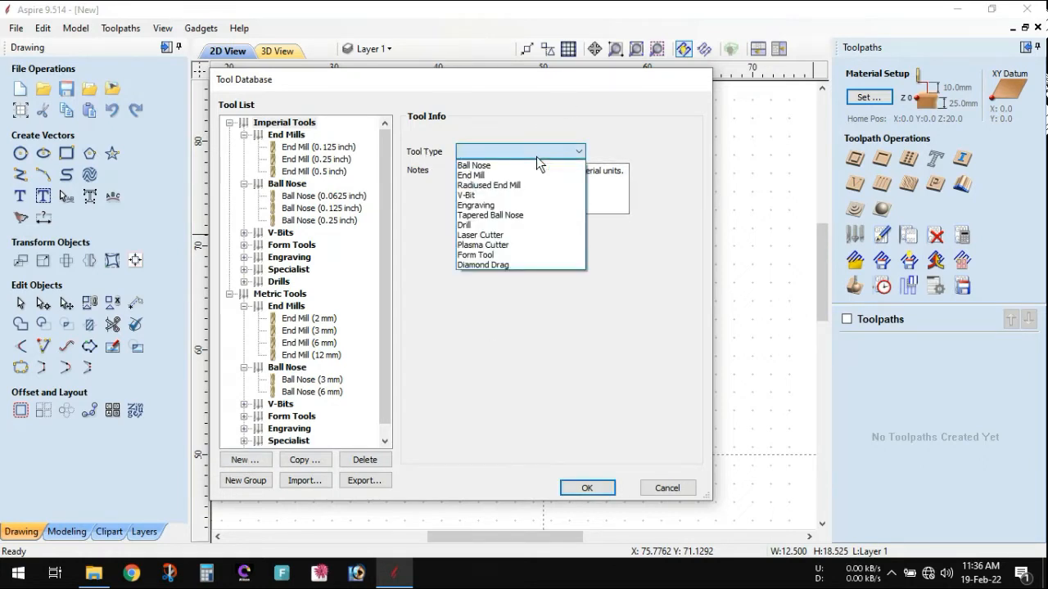
{"action": "left_click", "coordinate": [483, 255]}
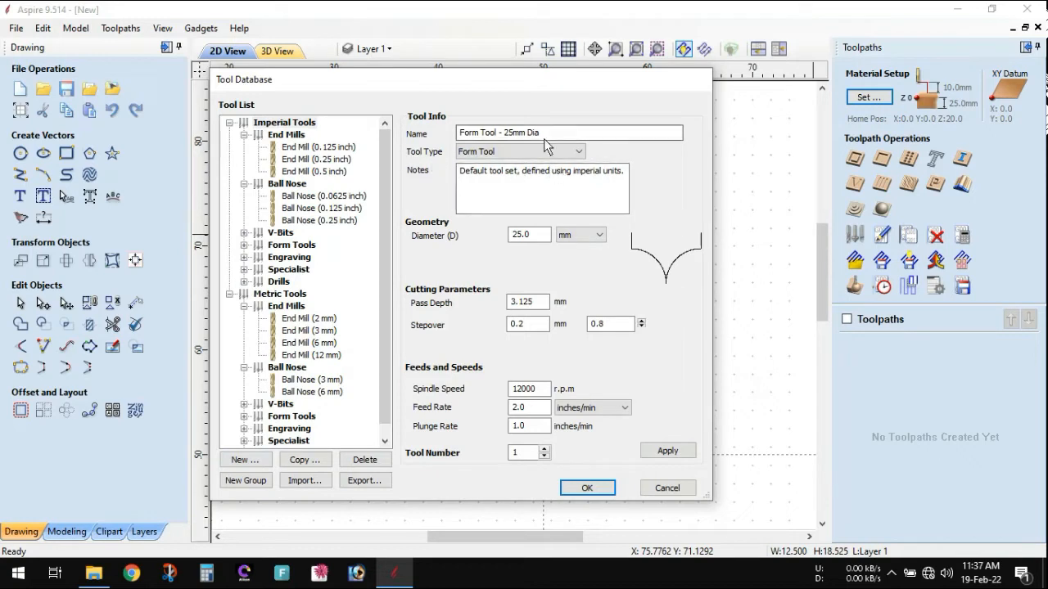
Rename the new form tool as "Suta Bitl - 25mm Dia"
{"action": "left_click", "coordinate": [495, 134]}
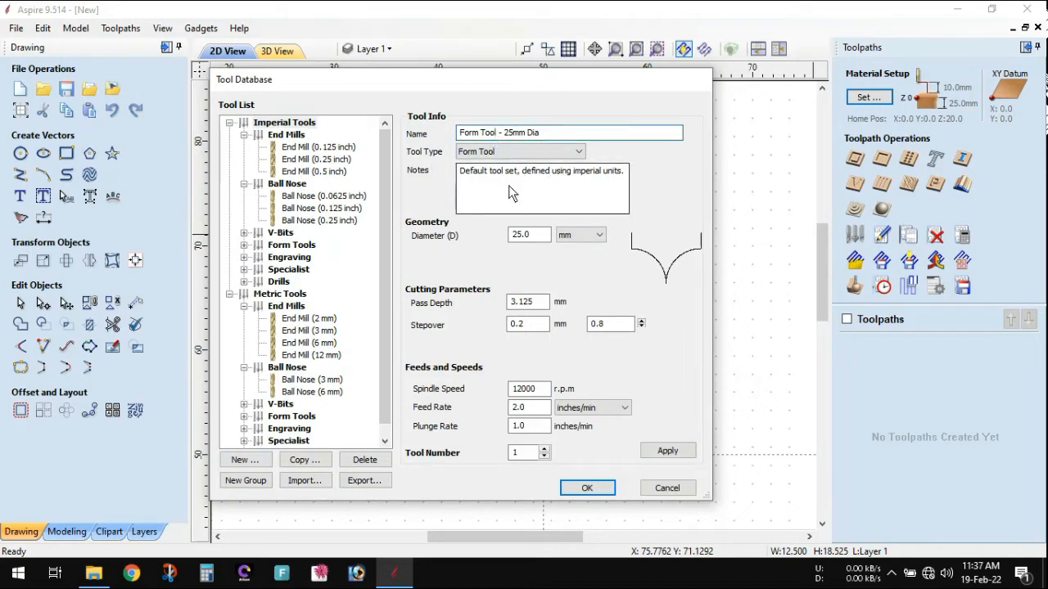
{"action": "key", "text": "BackSpace"}
{"action": "key", "text": "BackSpace"}
{"action": "key", "text": "BackSpace"}
{"action": "key", "text": "BackSpace"}
{"action": "key", "text": "BackSpace"}
{"action": "key", "text": "BackSpace"}
{"action": "key", "text": "BackSpace"}
{"action": "key", "text": "BackSpace"}
{"action": "key", "text": "BackSpace"}
{"action": "type", "text": "Suta "}
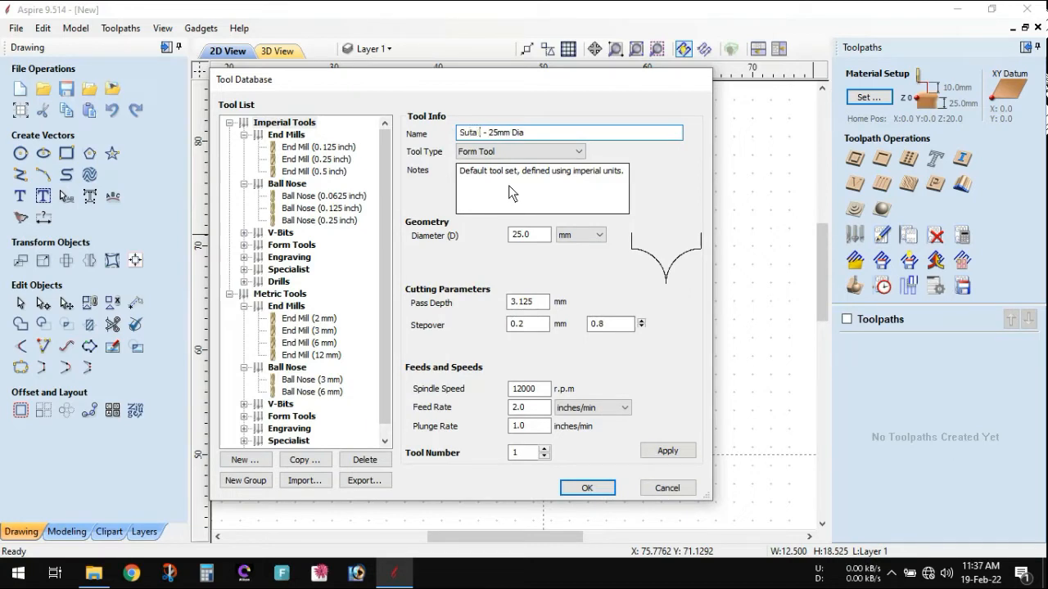
{"action": "type", "text": "Bit"}
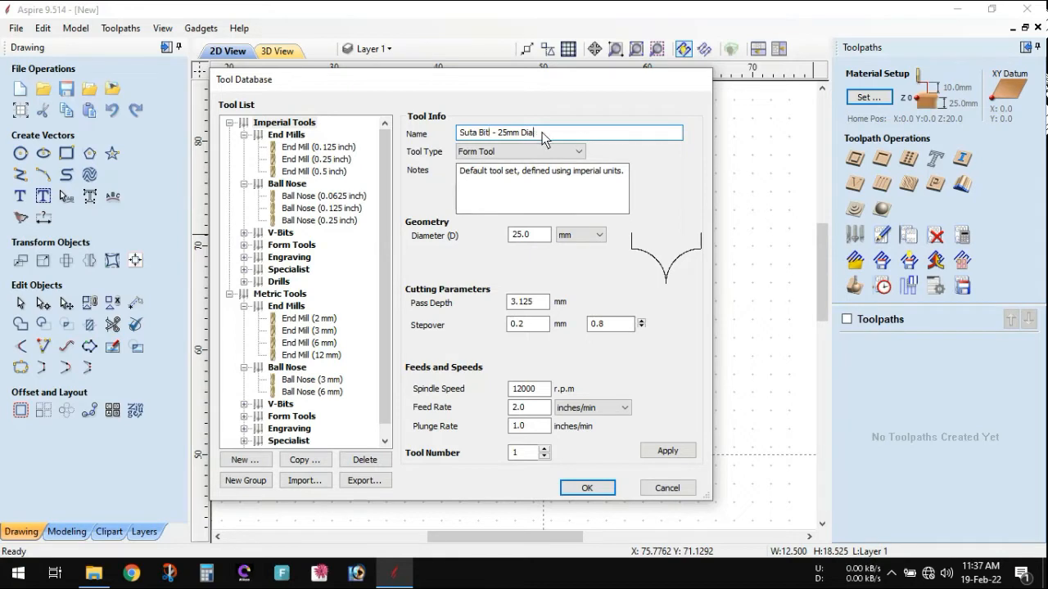
{"action": "left_click_drag", "start_coordinate": [542, 132], "coordinate": [435, 142]}
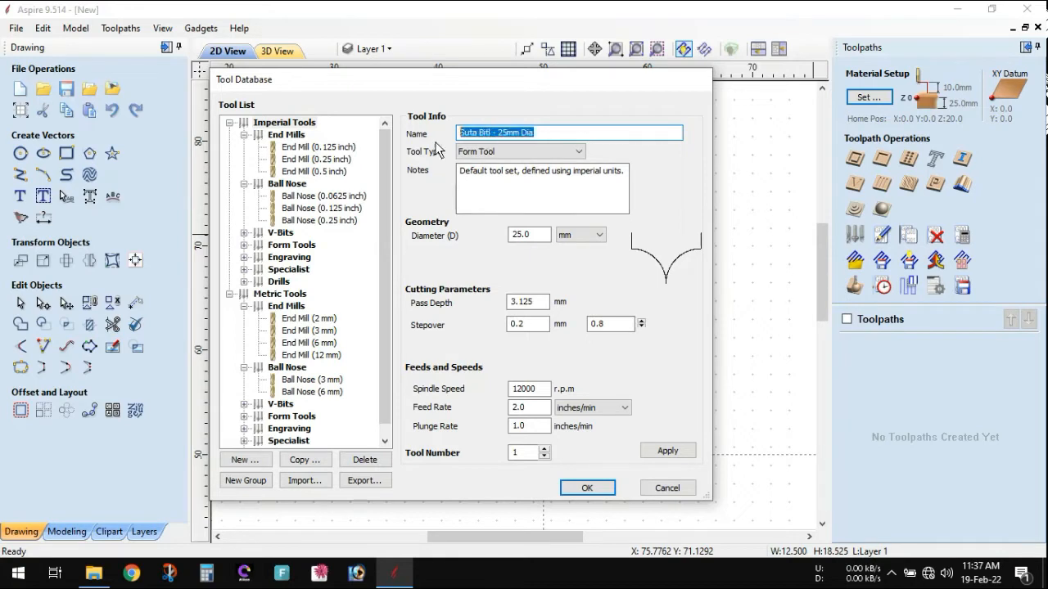
{"action": "left_click", "coordinate": [547, 132]}
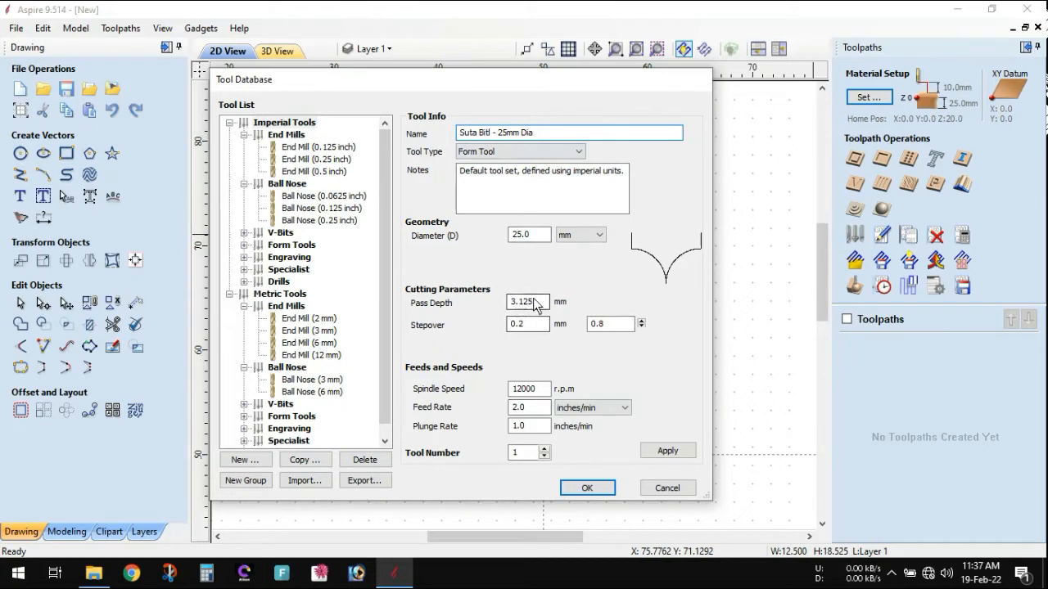
Set the form tool's pass depth to 10 mm and its spindle speed to 24000 r.p.m
{"action": "left_click_drag", "start_coordinate": [543, 302], "coordinate": [480, 309]}
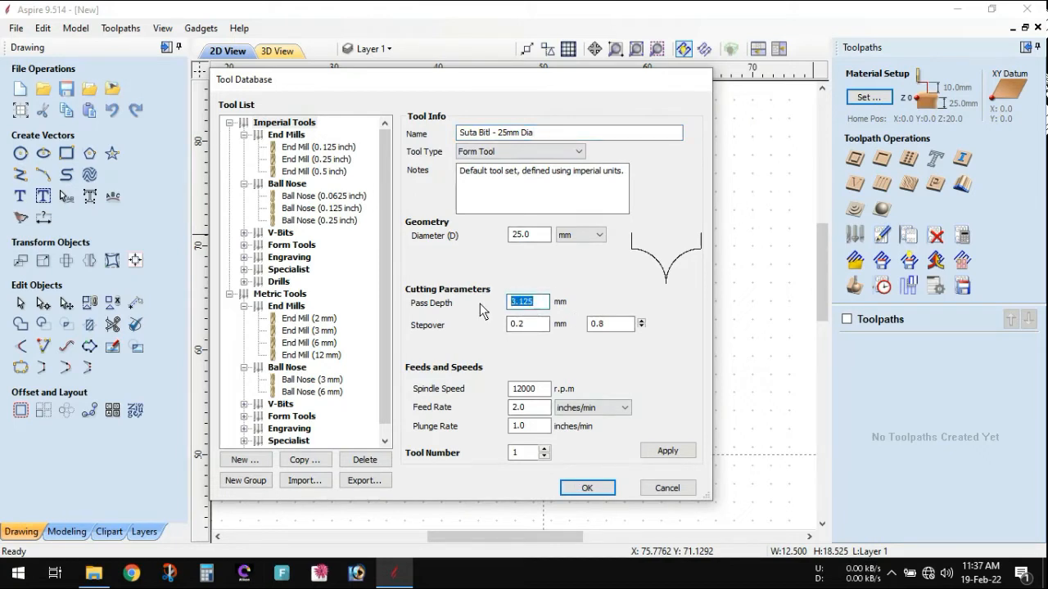
{"action": "type", "text": "10"}
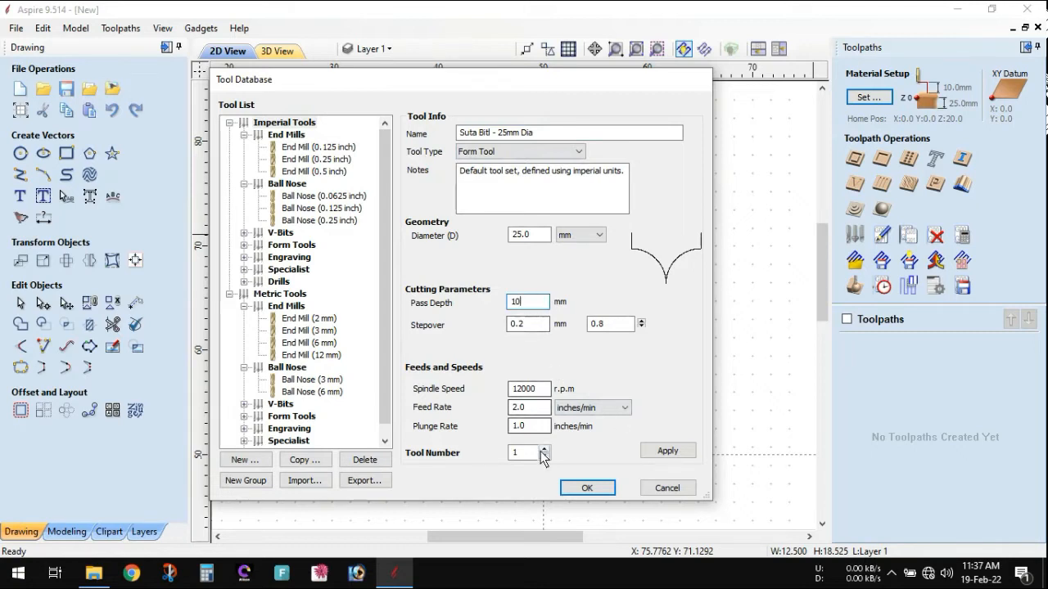
{"action": "left_click_drag", "start_coordinate": [543, 390], "coordinate": [473, 390]}
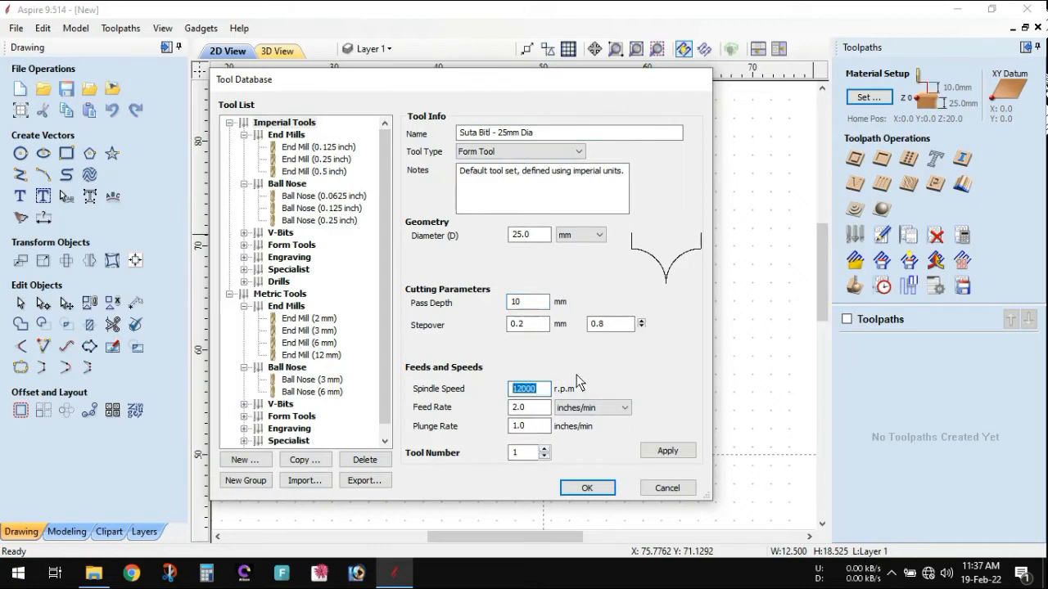
{"action": "type", "text": "24"}
Set the tool's feed rate to 10000 mm/min and plunge rate to 2500 mm/min, and save it to the Tool Database
{"action": "left_click", "coordinate": [590, 408]}
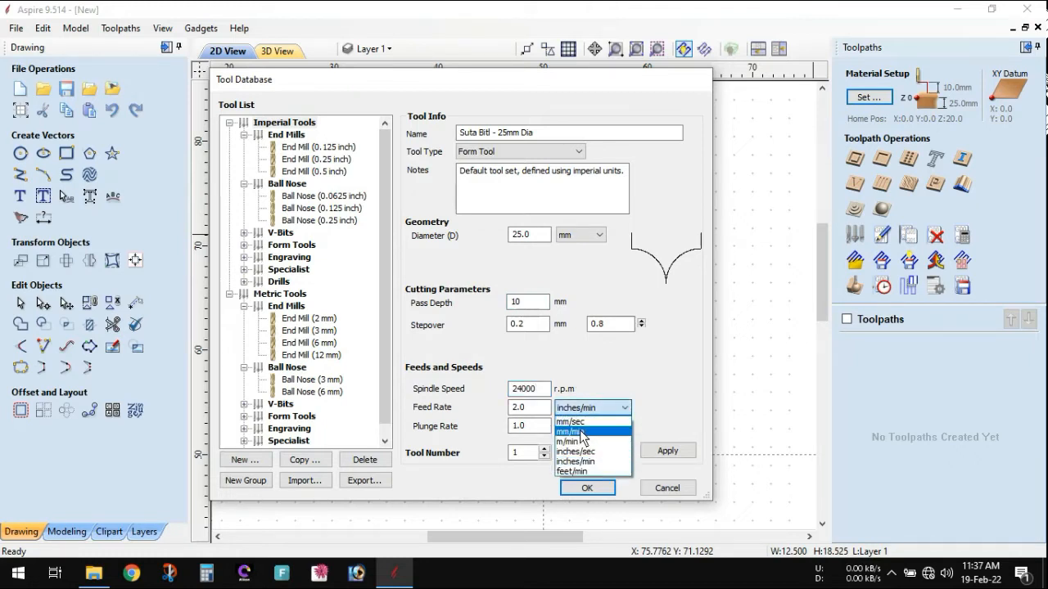
{"action": "left_click", "coordinate": [583, 432]}
{"action": "type", "text": "10000"}
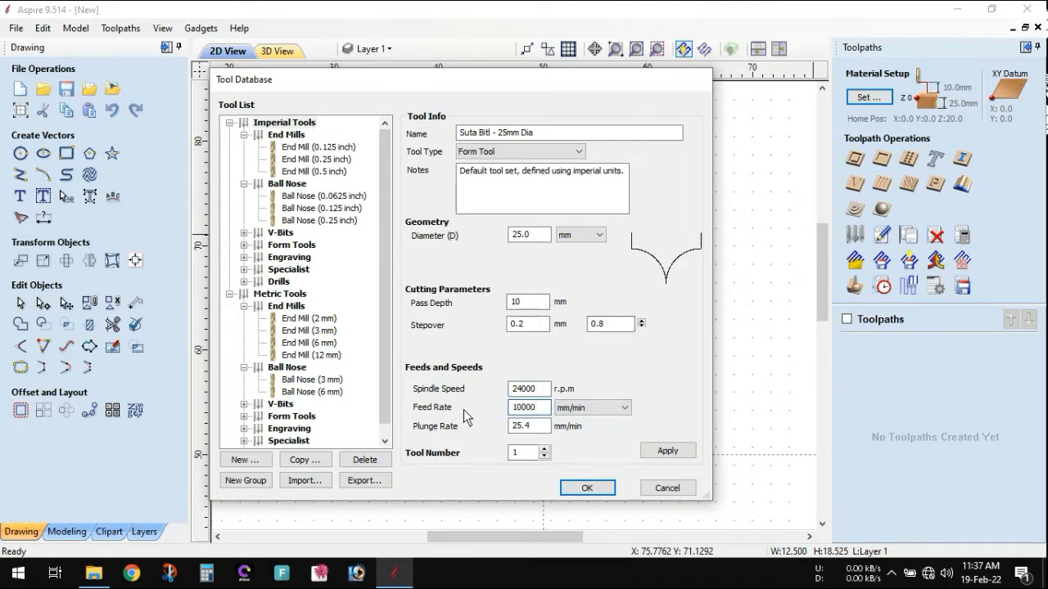
{"action": "key", "text": "Tab"}
{"action": "type", "text": "2500"}
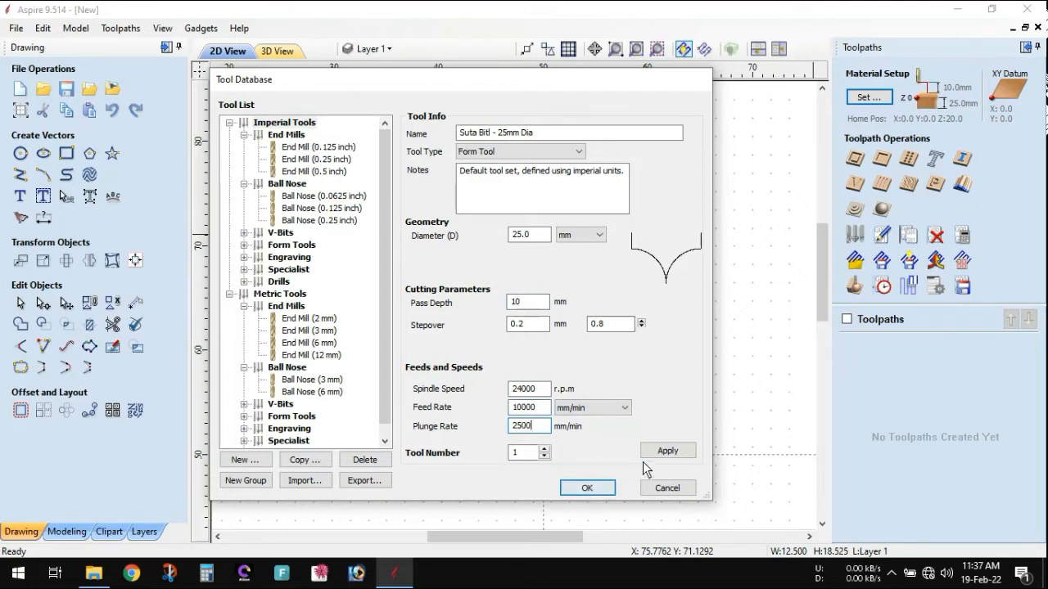
{"action": "left_click", "coordinate": [664, 452]}
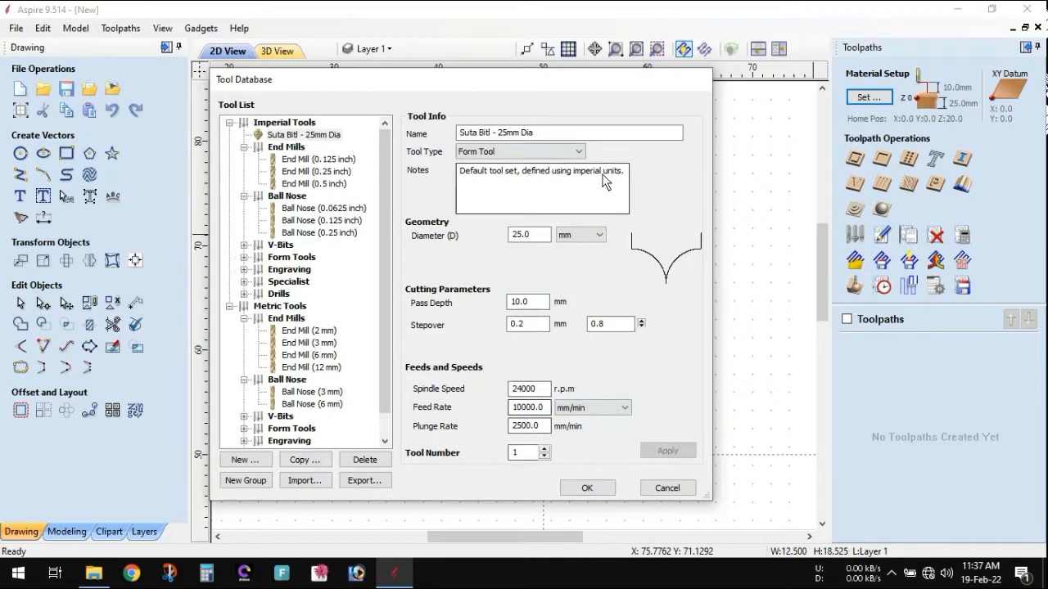
{"action": "left_click", "coordinate": [595, 488]}
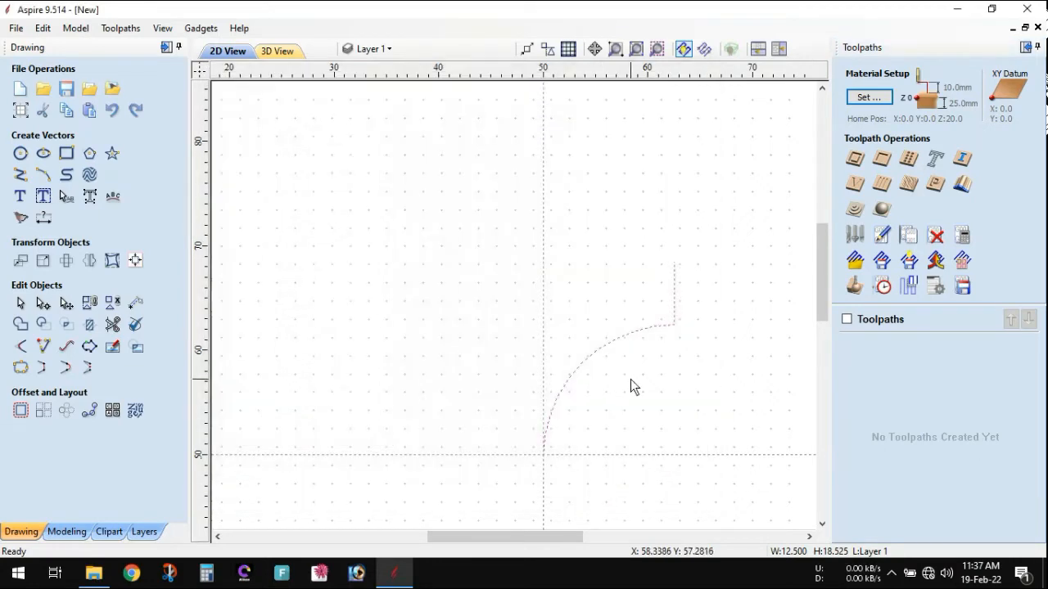
Delete the half-profile vector from the 100 x 100 mm job
{"action": "scroll", "coordinate": [632, 324], "scroll_direction": "down", "scroll_amount": 3}
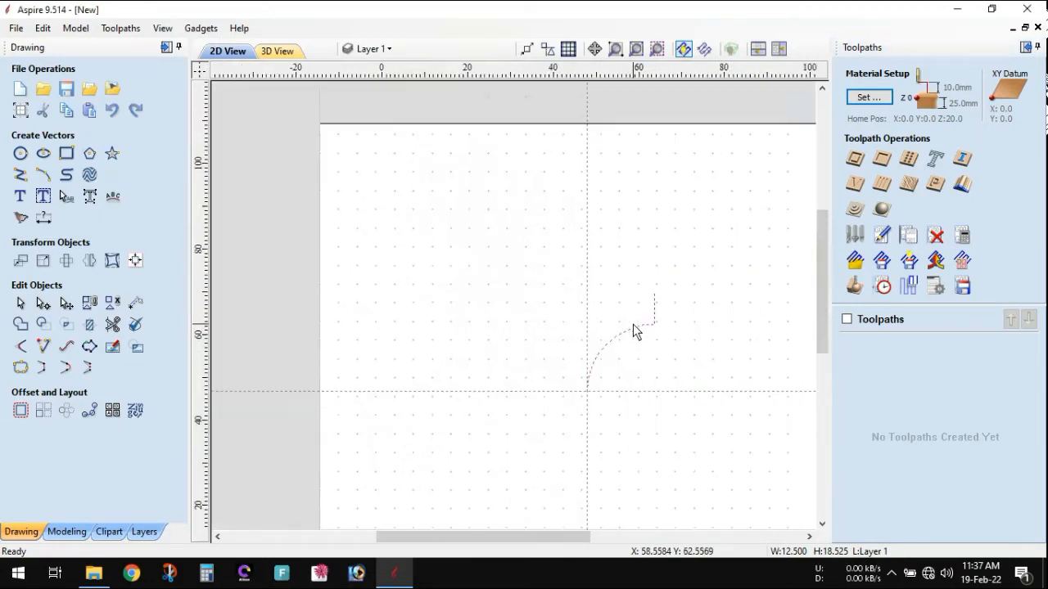
{"action": "left_click", "coordinate": [654, 352]}
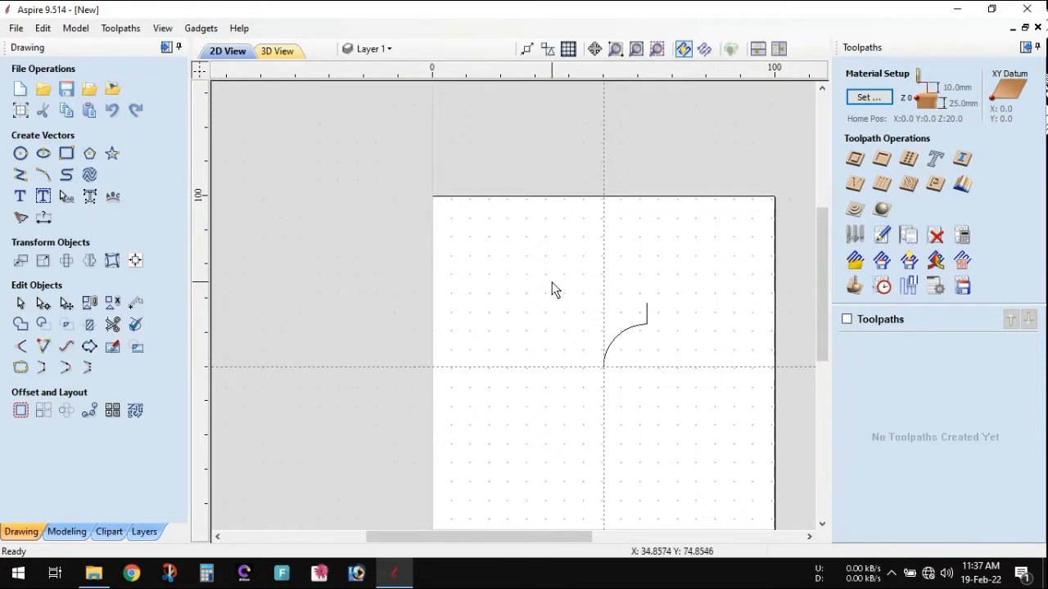
{"action": "scroll", "coordinate": [695, 366], "scroll_direction": "down", "scroll_amount": 1}
{"action": "scroll", "coordinate": [695, 360], "scroll_direction": "down", "scroll_amount": 1}
{"action": "scroll", "coordinate": [570, 393], "scroll_direction": "up", "scroll_amount": 2}
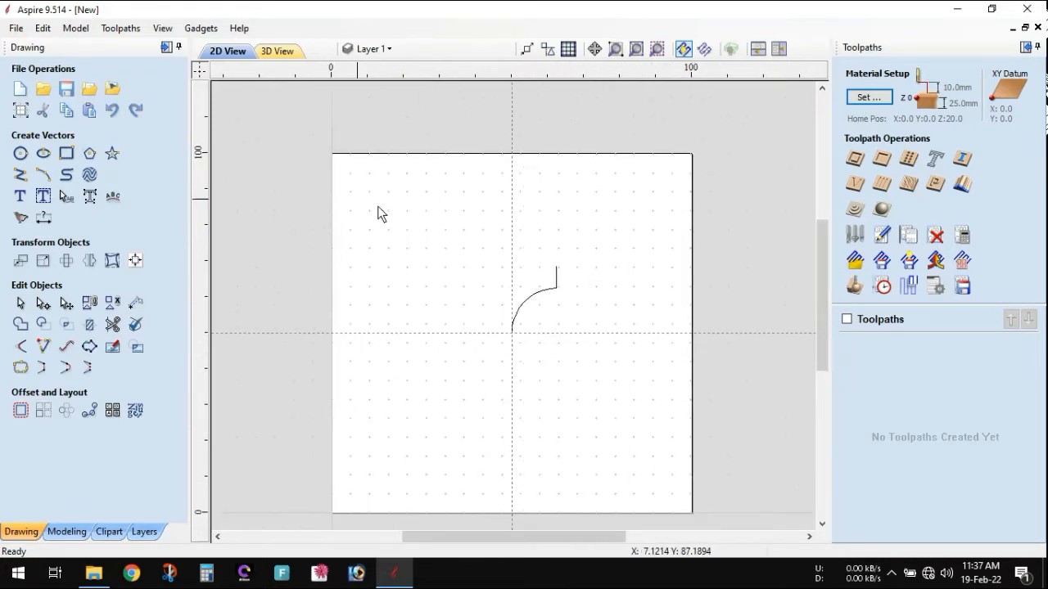
{"action": "left_click_drag", "start_coordinate": [594, 350], "coordinate": [624, 391]}
{"action": "key", "text": "Delete"}
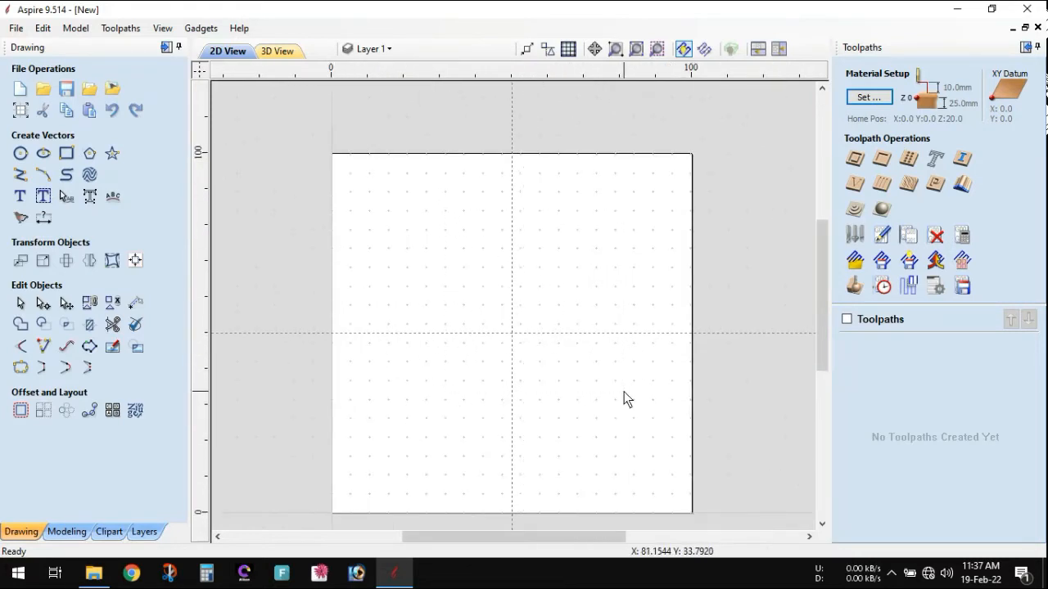
Check the saved settings of the Suta Bitl form tool in the Tool Database and close it without changes
{"action": "left_click", "coordinate": [845, 238]}
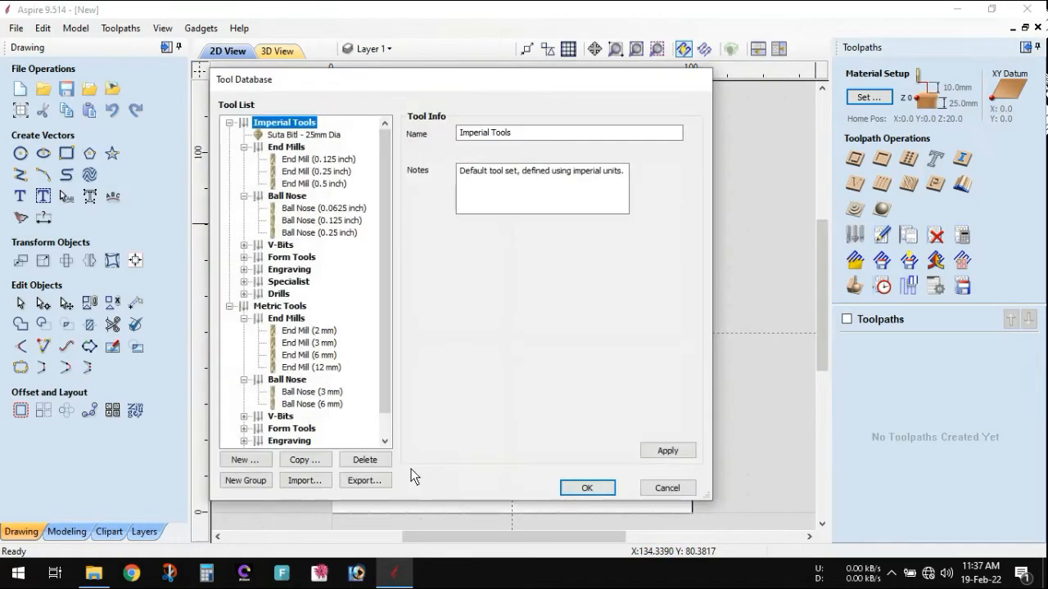
{"action": "left_click", "coordinate": [292, 136]}
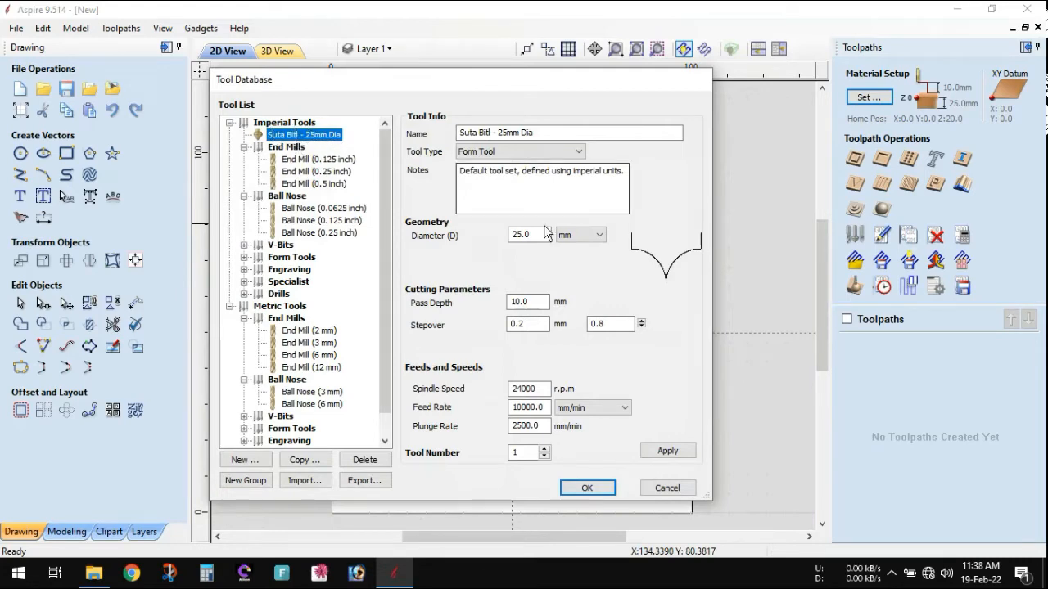
{"action": "left_click", "coordinate": [667, 488]}
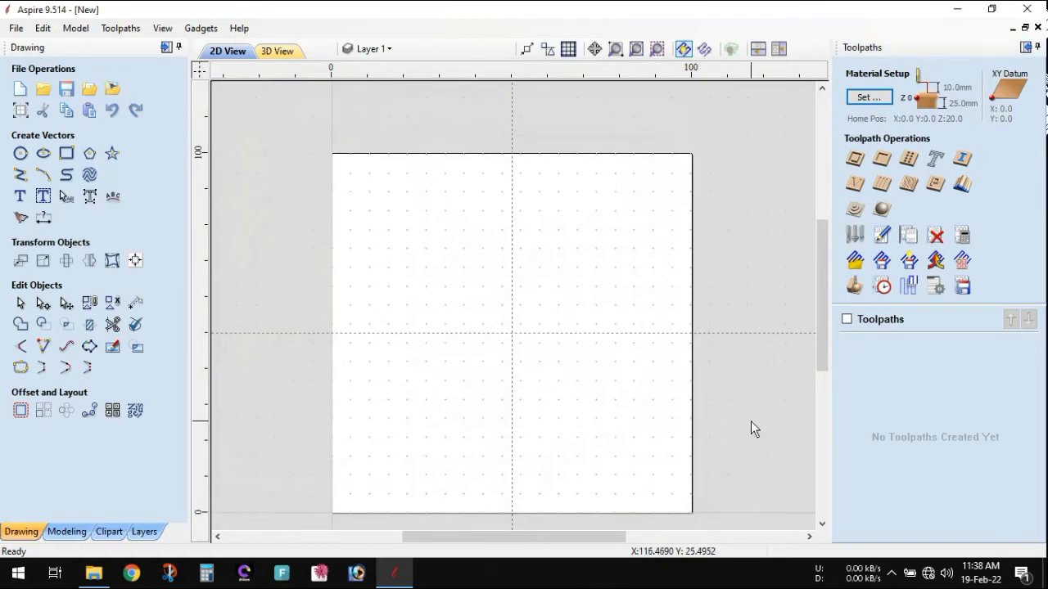
{"action": "scroll", "coordinate": [546, 253], "scroll_direction": "down", "scroll_amount": 2}
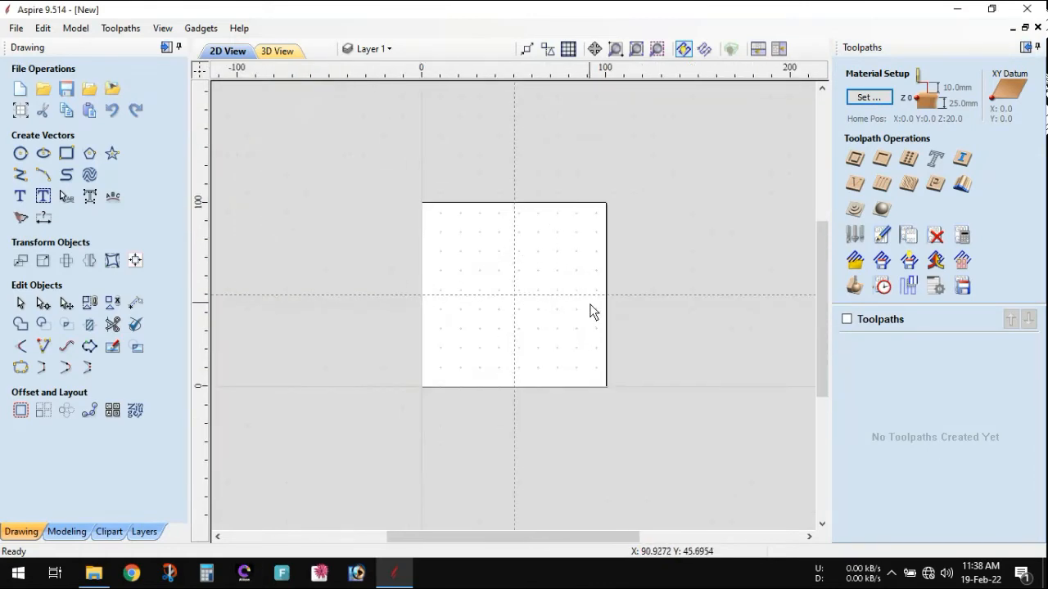
Replace the Suta Bitl tool's notes with "Tools set by" followed by the author's name, and save the tool
{"action": "left_click", "coordinate": [854, 235]}
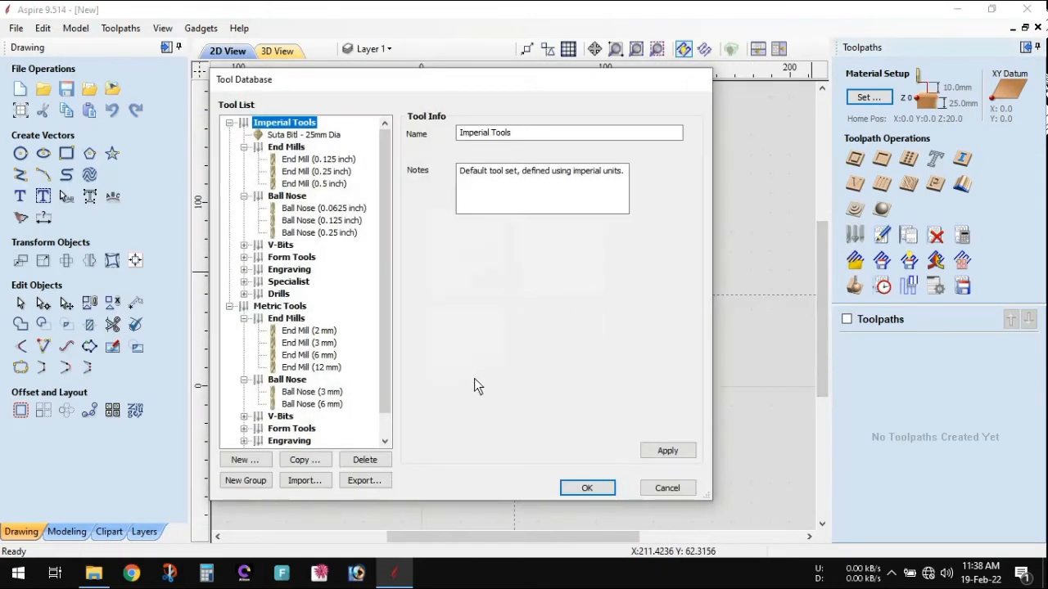
{"action": "left_click", "coordinate": [302, 134]}
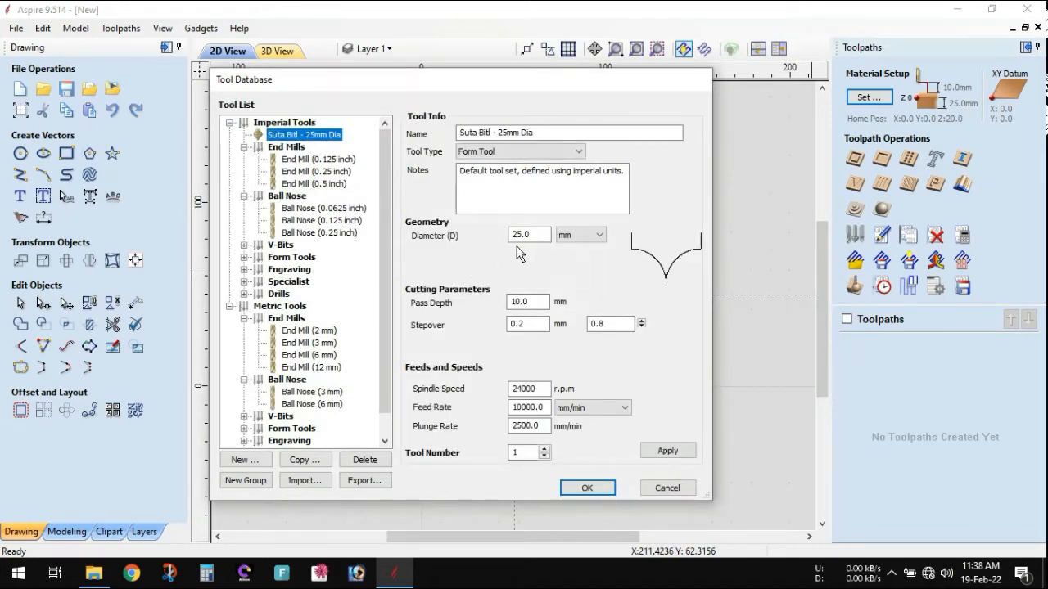
{"action": "left_click", "coordinate": [511, 302]}
{"action": "double_click", "coordinate": [516, 302]}
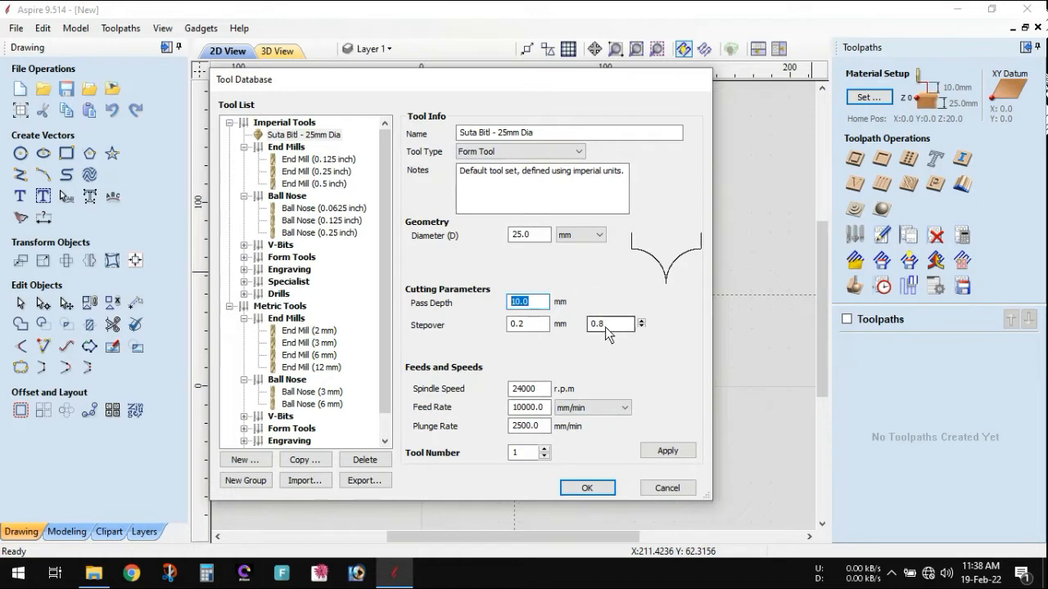
{"action": "left_click_drag", "start_coordinate": [627, 173], "coordinate": [459, 172]}
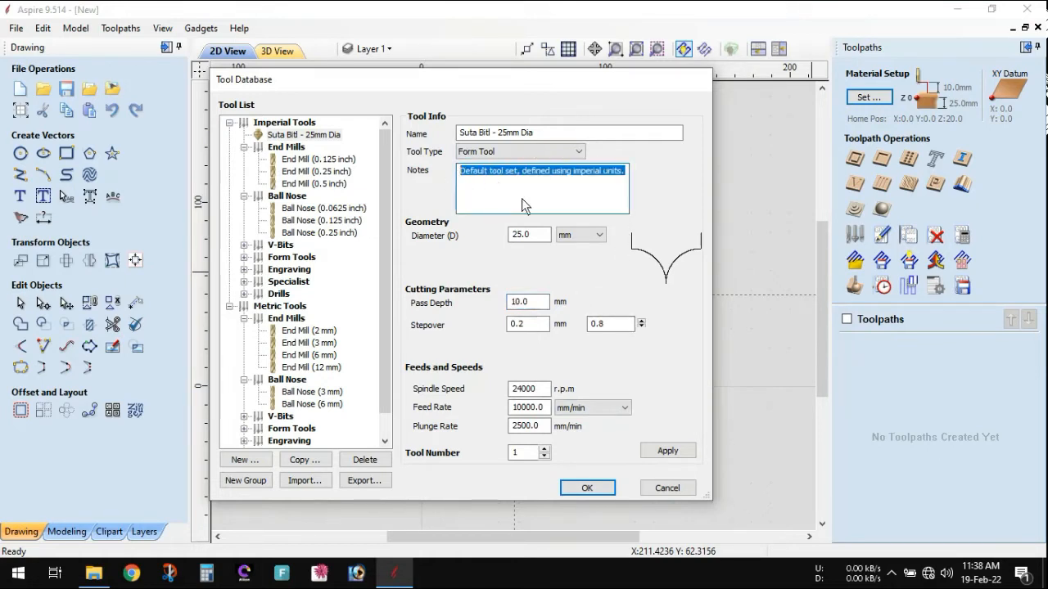
{"action": "type", "text": "Too"}
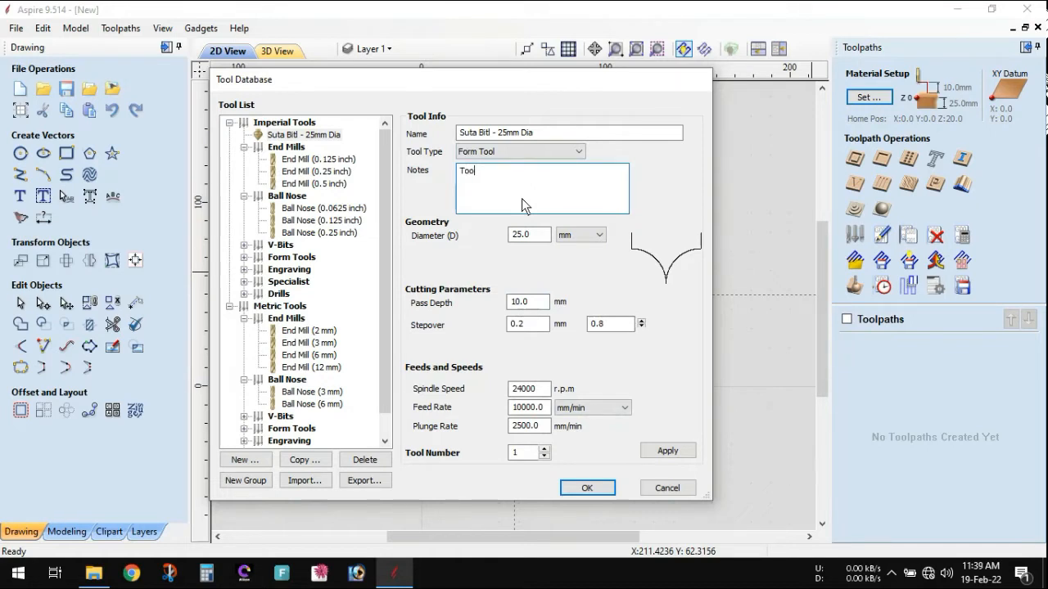
{"action": "type", "text": "ls set by Maniruzzaman"}
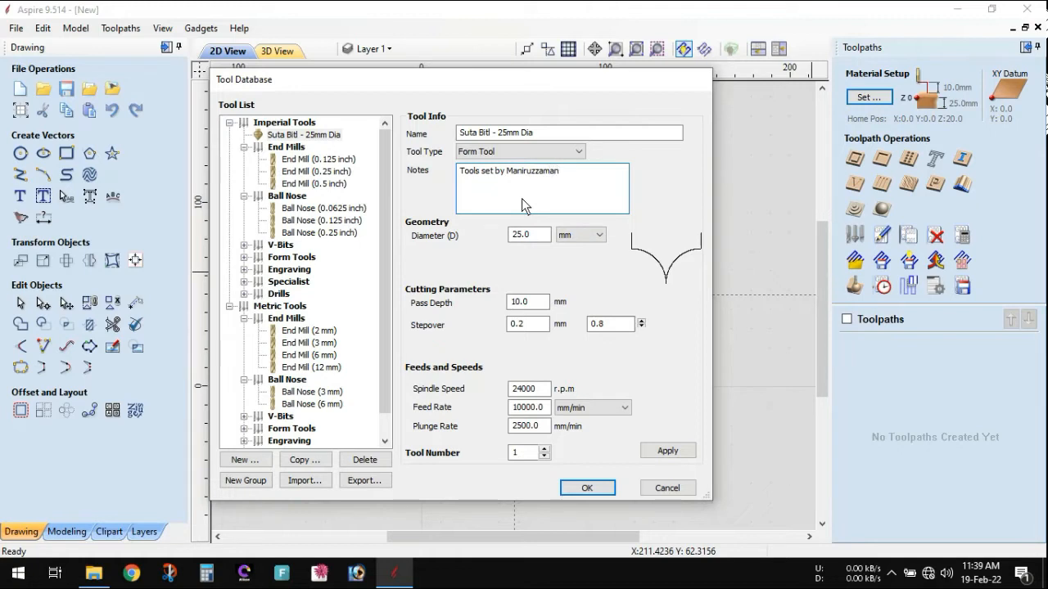
{"action": "left_click", "coordinate": [690, 453]}
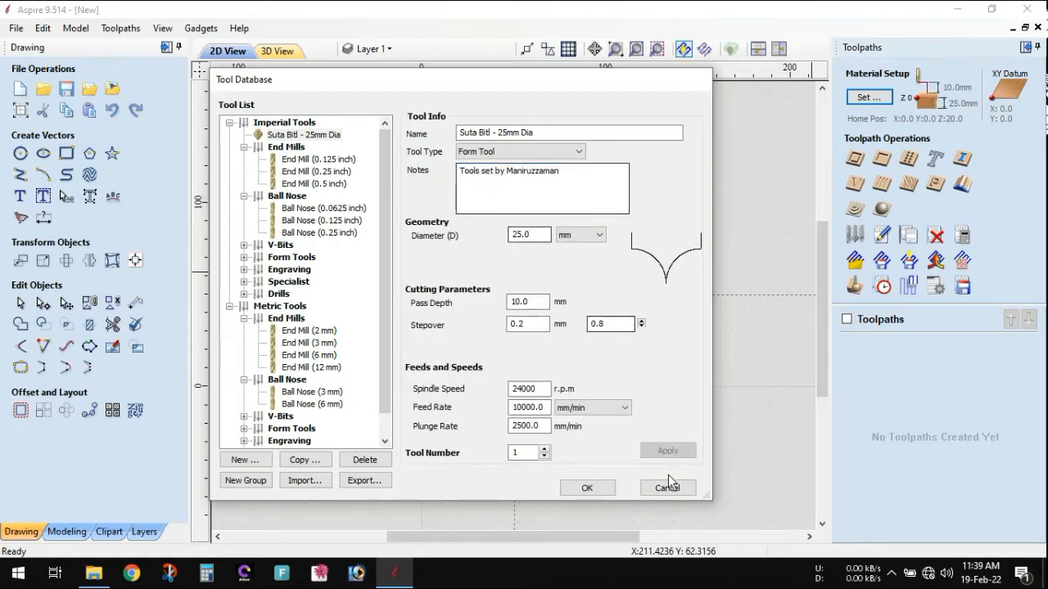
{"action": "left_click", "coordinate": [588, 489]}
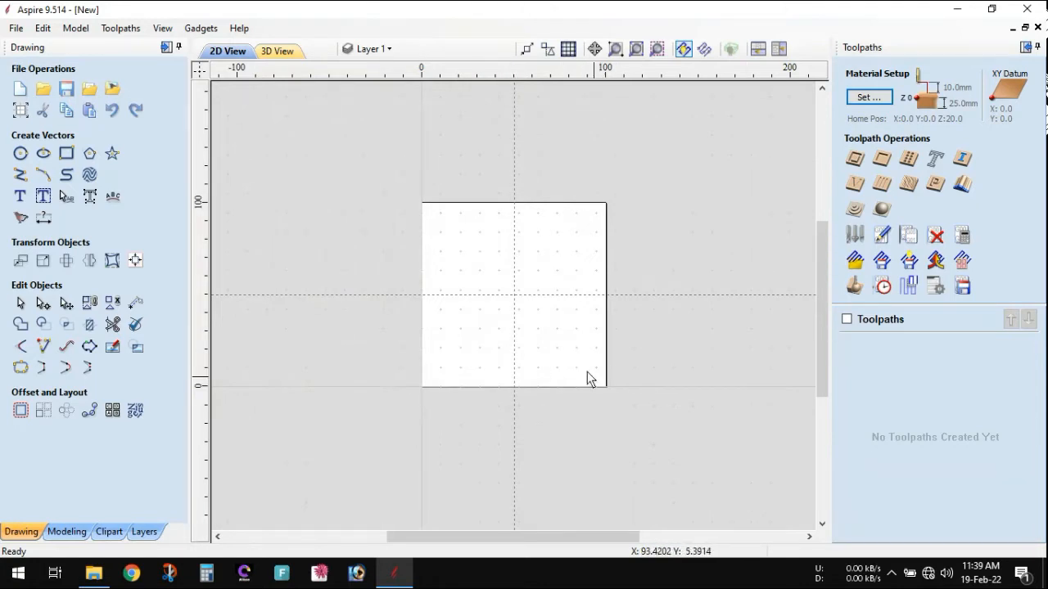
{"action": "scroll", "coordinate": [579, 299], "scroll_direction": "down", "scroll_amount": 1}
{"action": "scroll", "coordinate": [578, 299], "scroll_direction": "up", "scroll_amount": 1}
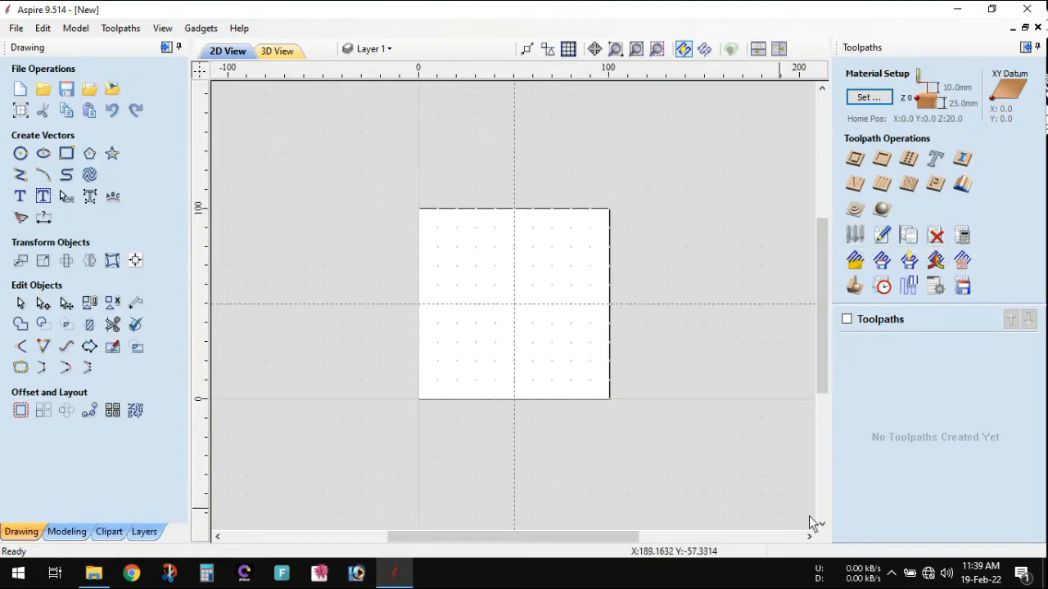
{"action": "left_click", "coordinate": [891, 573]}
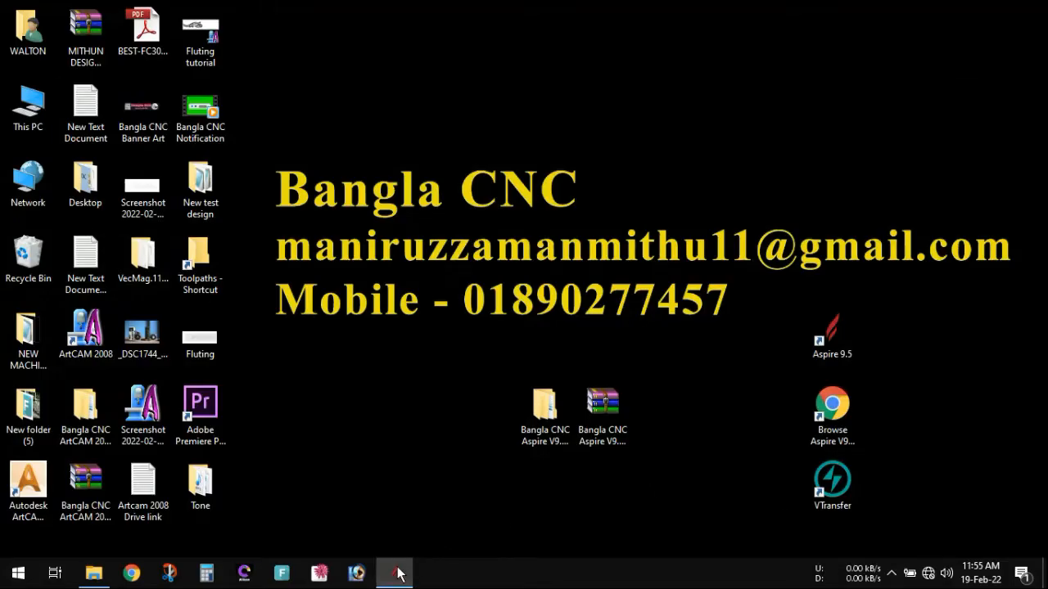
Load Bangla CNC ALL KARNISH 2D from the 1 Gift from Bangla CNC folder into Aspire and accept the proposed job setup
{"action": "left_click", "coordinate": [396, 572]}
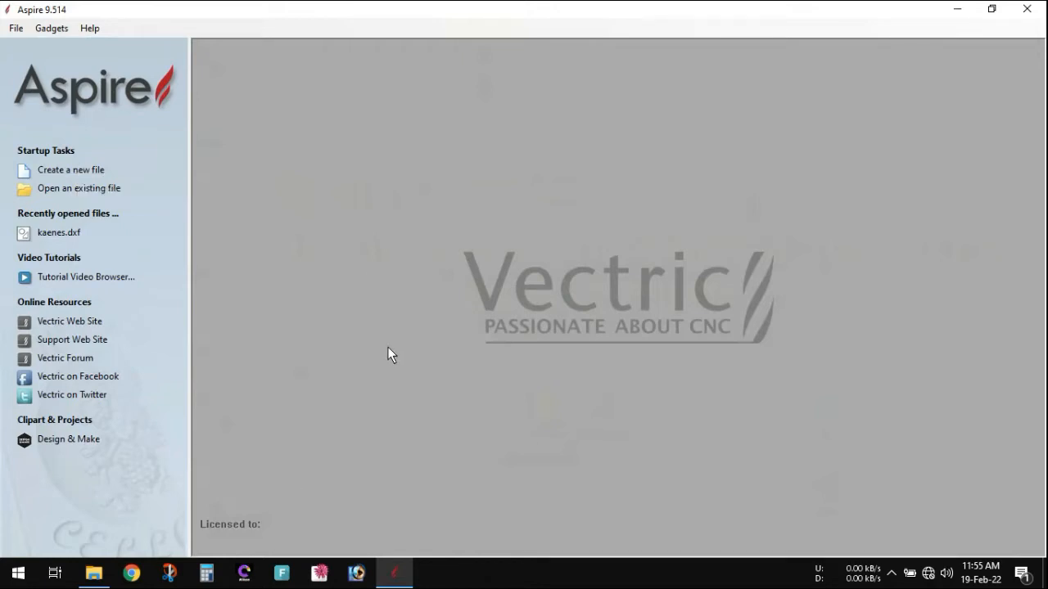
{"action": "mouse_move", "coordinate": [94, 569]}
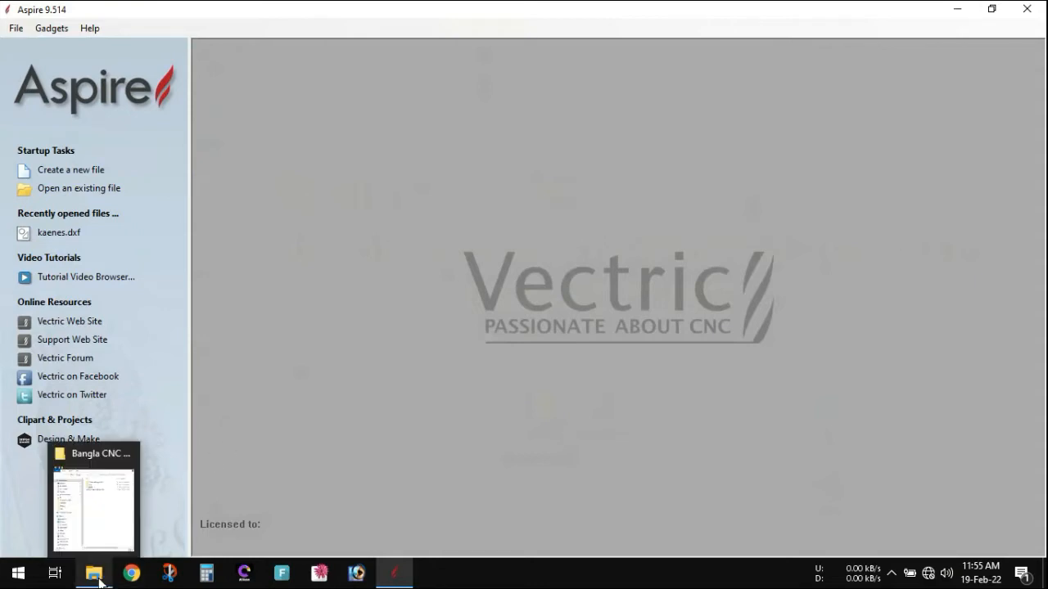
{"action": "left_click", "coordinate": [153, 556]}
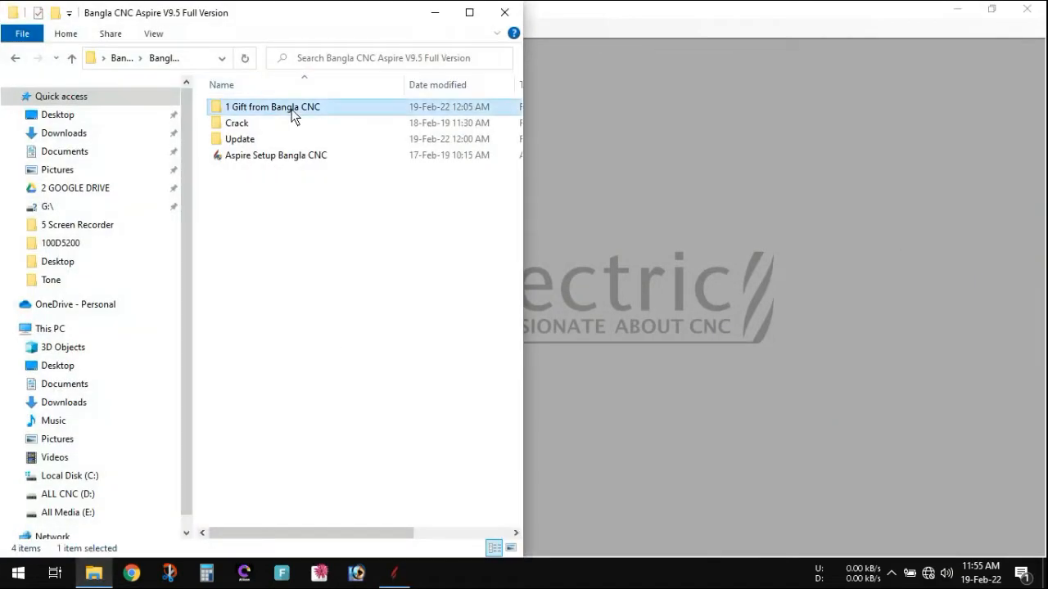
{"action": "double_click", "coordinate": [303, 107]}
{"action": "left_click", "coordinate": [298, 143]}
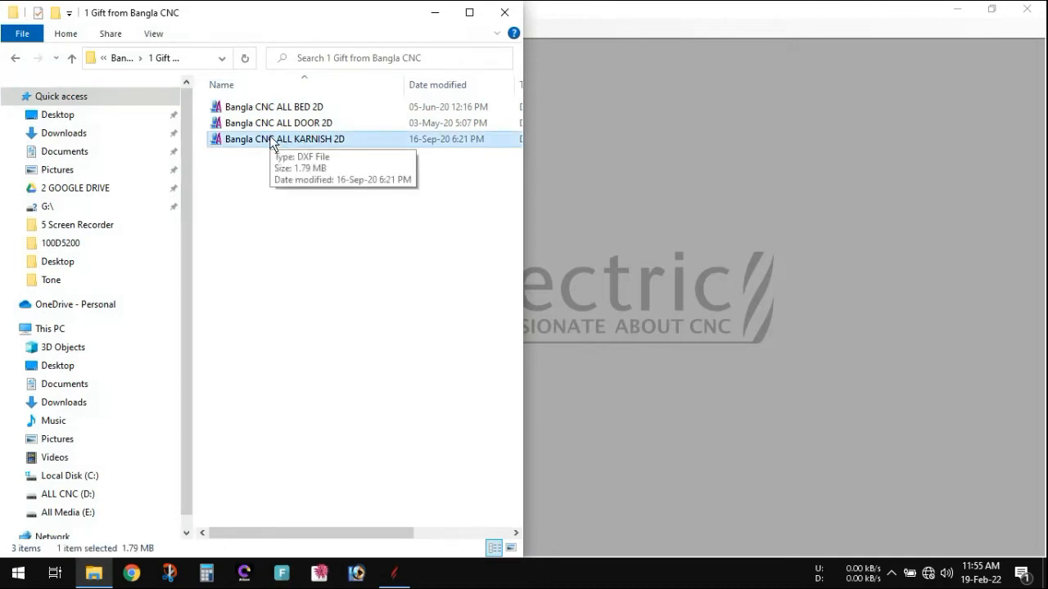
{"action": "left_click_drag", "start_coordinate": [271, 143], "coordinate": [641, 278]}
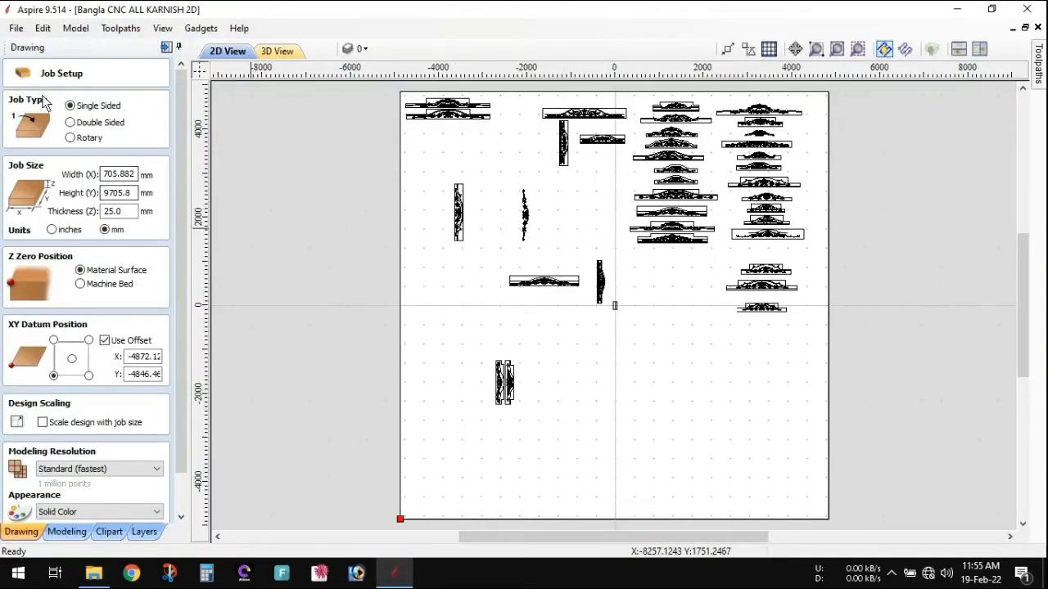
{"action": "left_click_drag", "start_coordinate": [177, 321], "coordinate": [178, 404]}
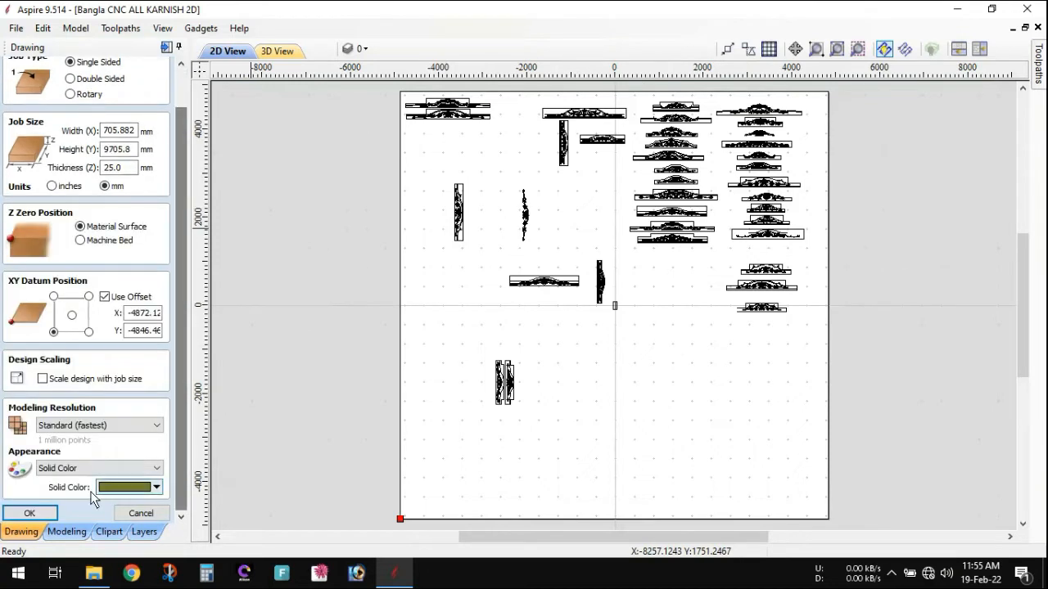
{"action": "left_click", "coordinate": [29, 513]}
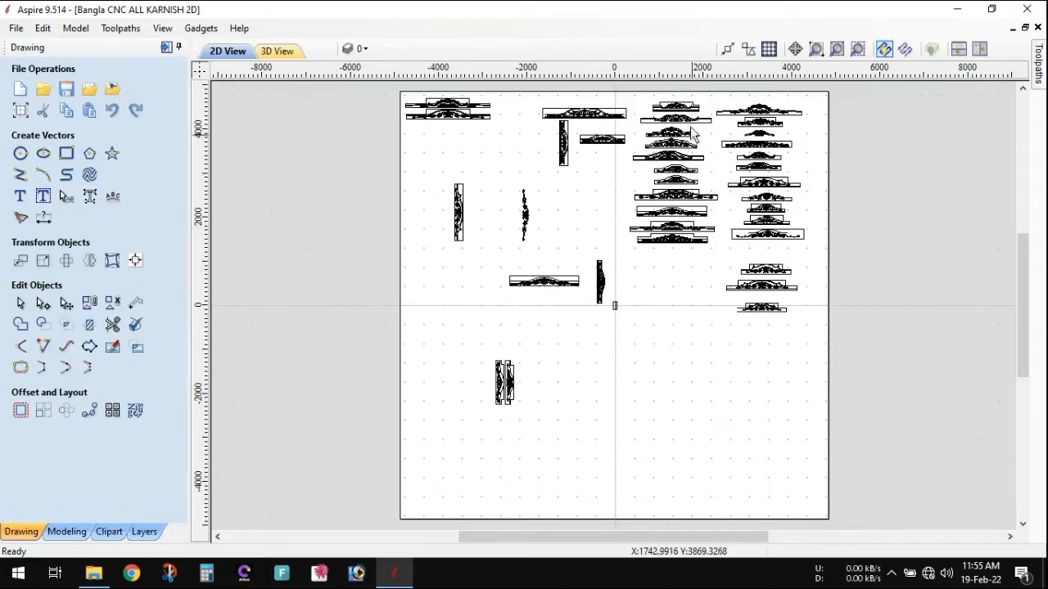
Select the floral crest ornament with the central flower, leaving out its straight frame lines, and copy it
{"action": "scroll", "coordinate": [693, 116], "scroll_direction": "up", "scroll_amount": 2}
{"action": "scroll", "coordinate": [692, 116], "scroll_direction": "up", "scroll_amount": 1}
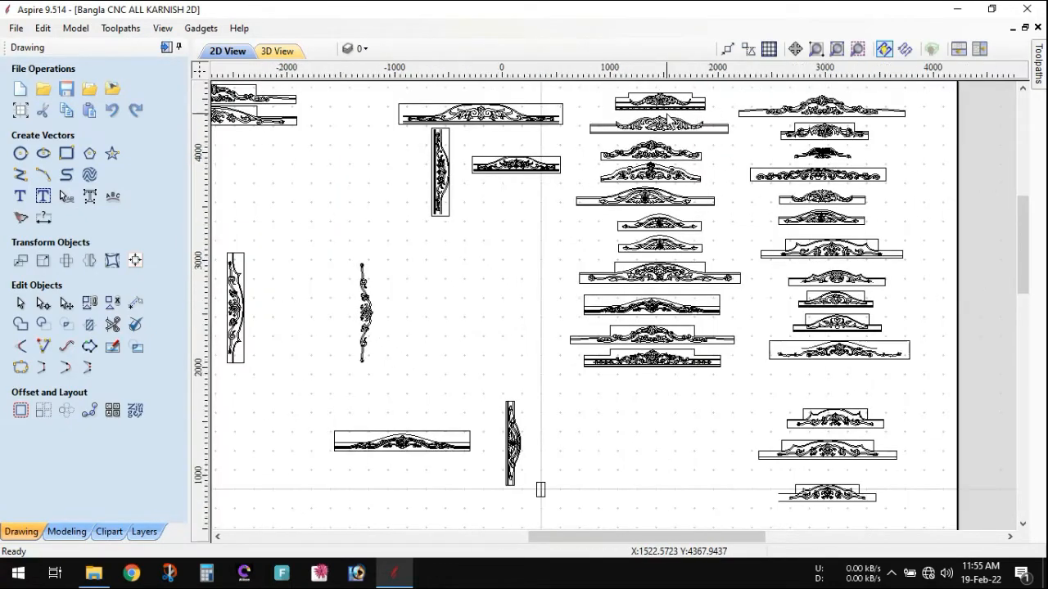
{"action": "scroll", "coordinate": [667, 120], "scroll_direction": "up", "scroll_amount": 1}
{"action": "scroll", "coordinate": [667, 120], "scroll_direction": "up", "scroll_amount": 3}
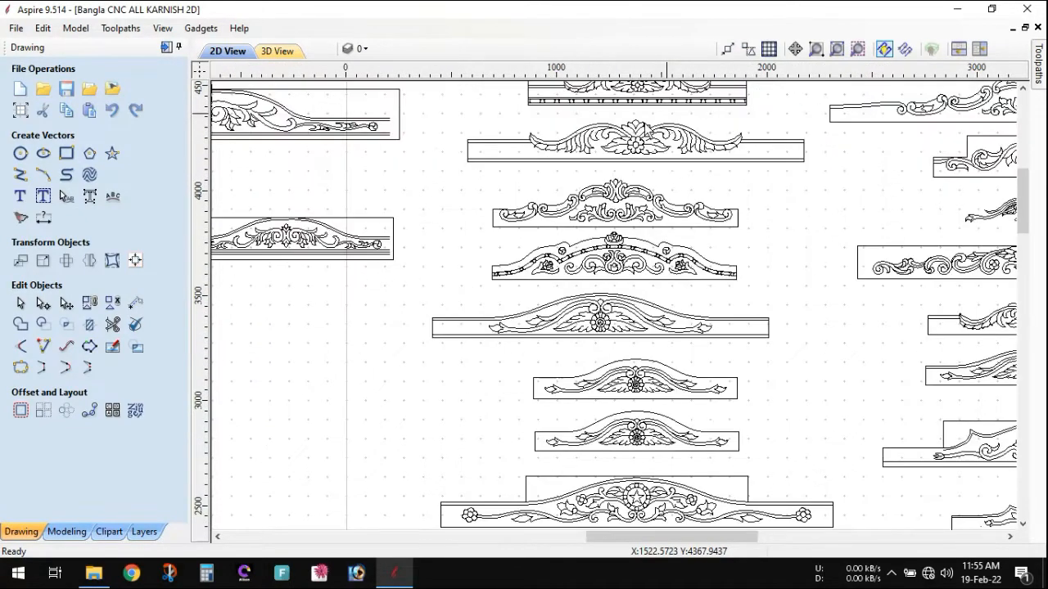
{"action": "scroll", "coordinate": [645, 128], "scroll_direction": "up", "scroll_amount": 3}
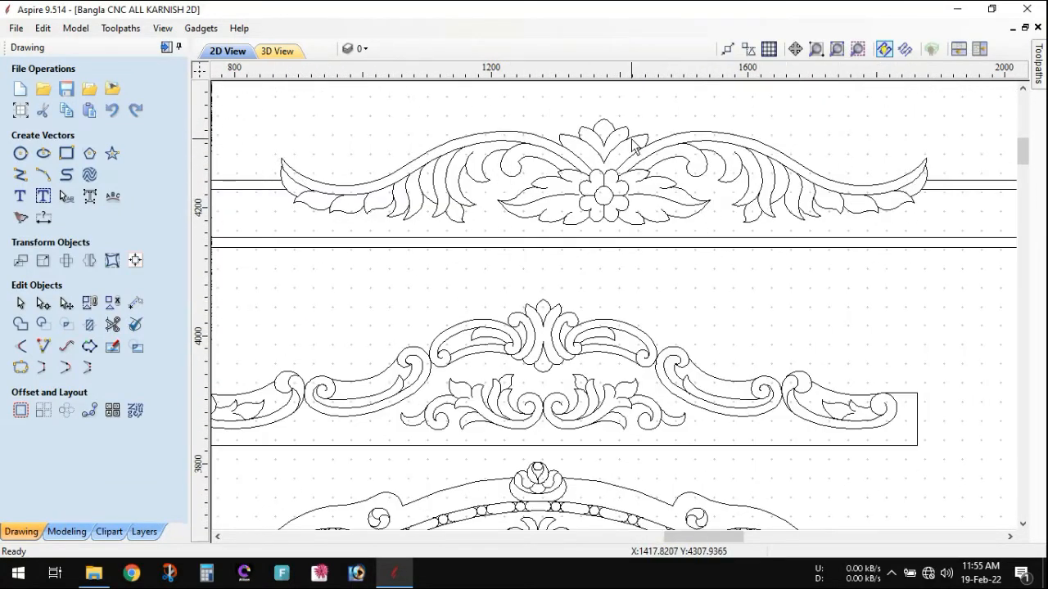
{"action": "scroll", "coordinate": [357, 144], "scroll_direction": "down", "scroll_amount": 1}
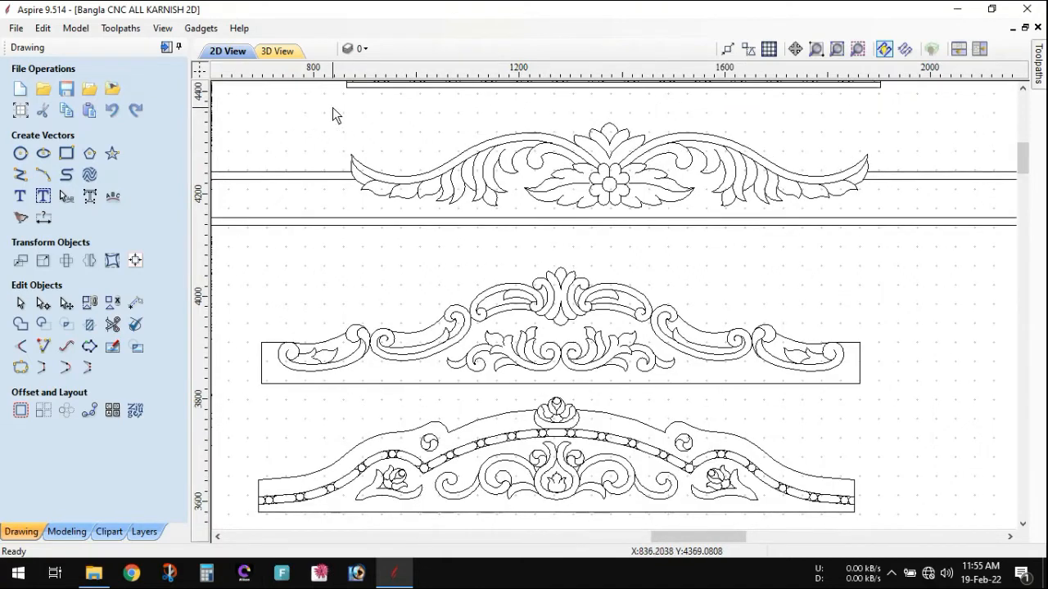
{"action": "left_click_drag", "start_coordinate": [332, 107], "coordinate": [872, 231]}
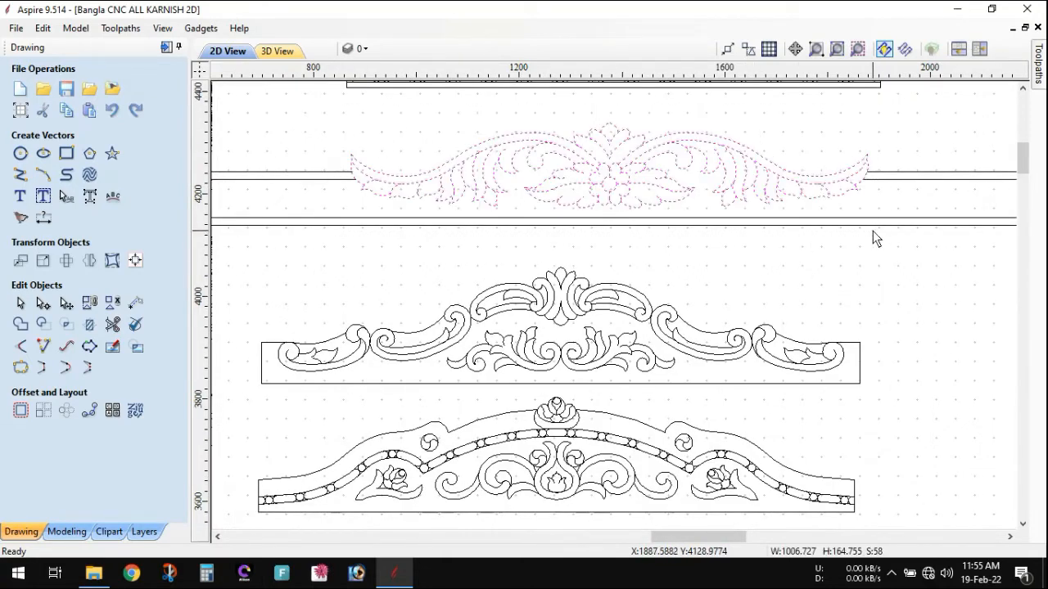
{"action": "right_click", "coordinate": [687, 158]}
{"action": "left_click", "coordinate": [724, 216]}
Create a new single-sided job 900 mm wide and 150 mm high without saving changes to the KARNISH drawing
{"action": "left_click", "coordinate": [16, 30]}
{"action": "left_click", "coordinate": [33, 45]}
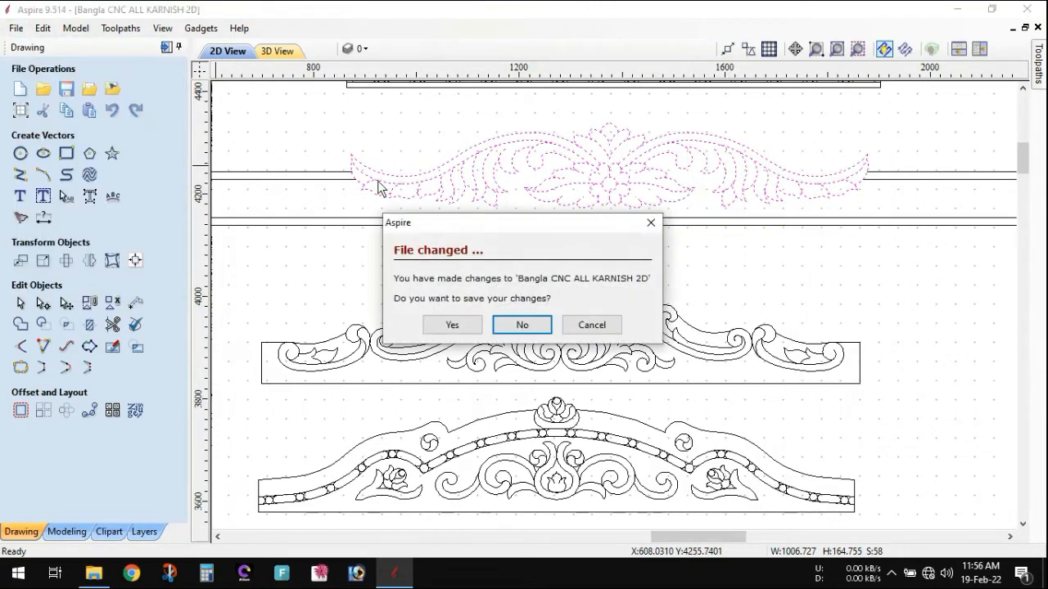
{"action": "left_click", "coordinate": [522, 325]}
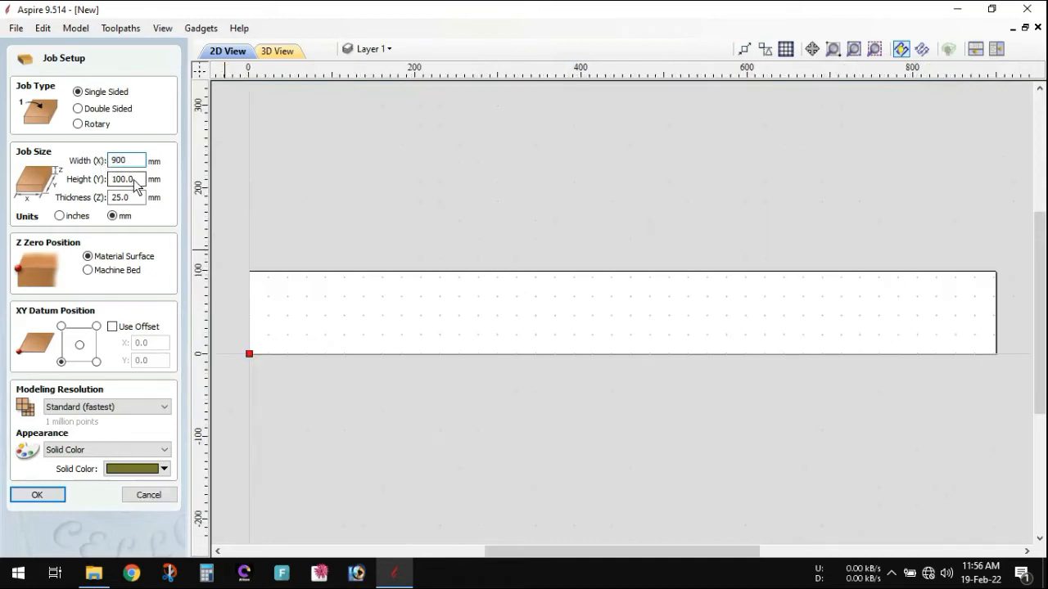
{"action": "left_click_drag", "start_coordinate": [135, 181], "coordinate": [52, 183]}
{"action": "type", "text": "150"}
{"action": "left_click_drag", "start_coordinate": [141, 199], "coordinate": [59, 206]}
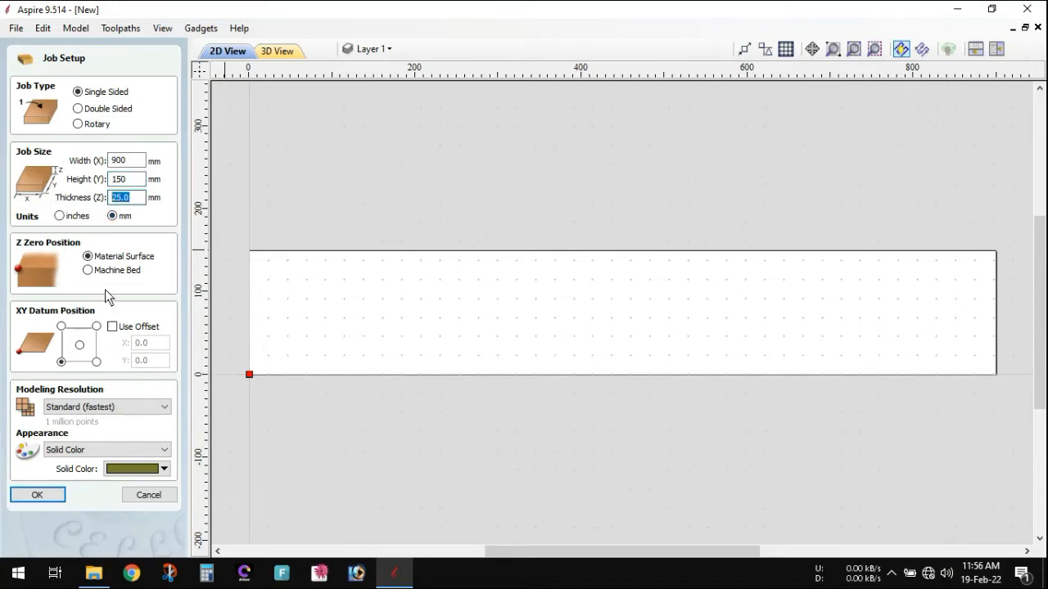
{"action": "left_click", "coordinate": [42, 496]}
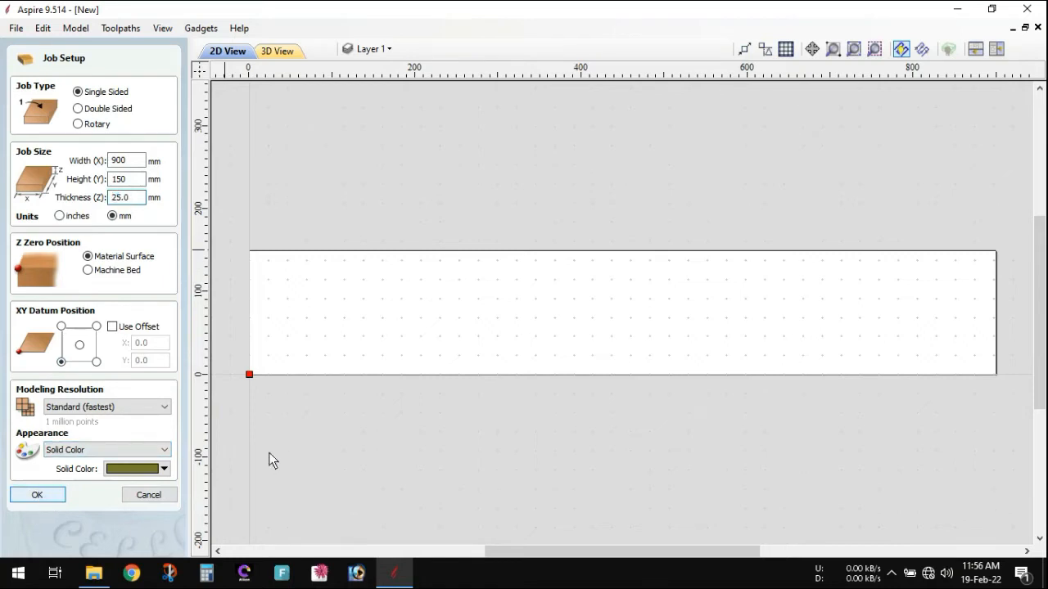
Paste the copied ornament centred on the job and scale it down to about 850 x 145 mm to fit the material
{"action": "scroll", "coordinate": [508, 302], "scroll_direction": "down", "scroll_amount": 1}
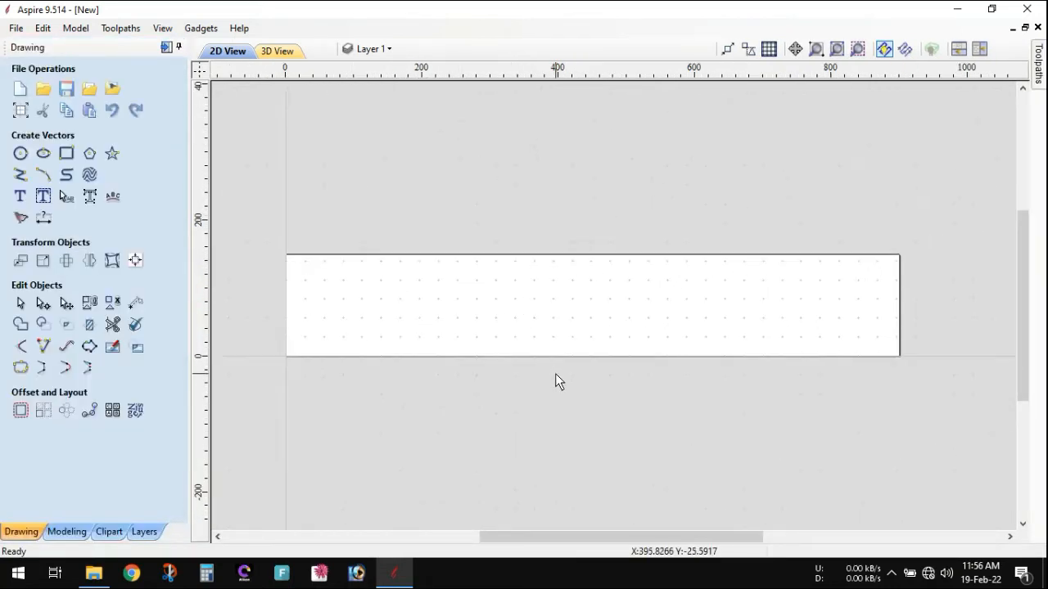
{"action": "scroll", "coordinate": [568, 316], "scroll_direction": "down", "scroll_amount": 1}
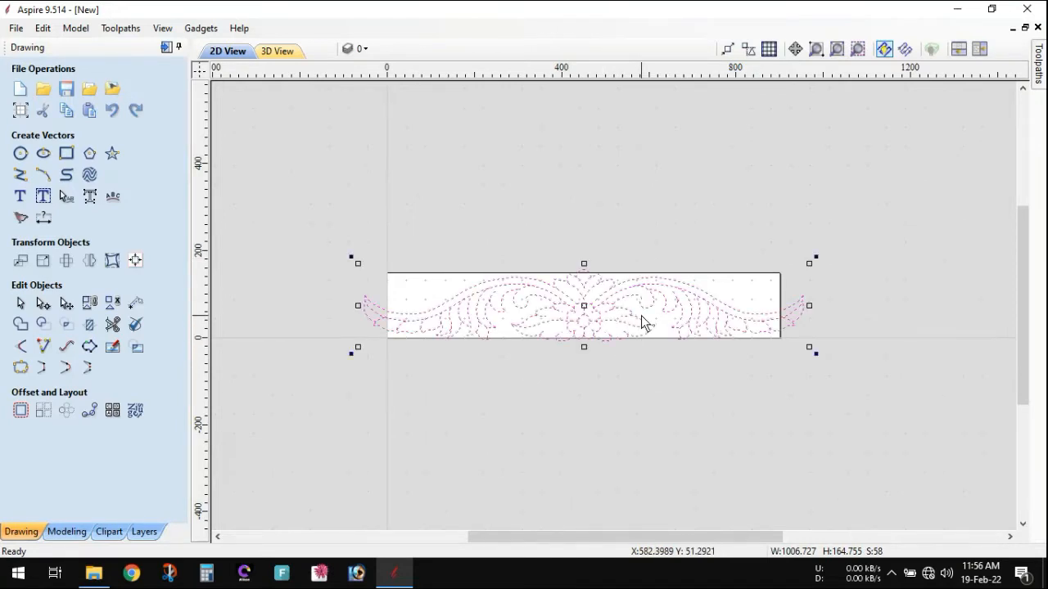
{"action": "scroll", "coordinate": [641, 326], "scroll_direction": "up", "scroll_amount": 1}
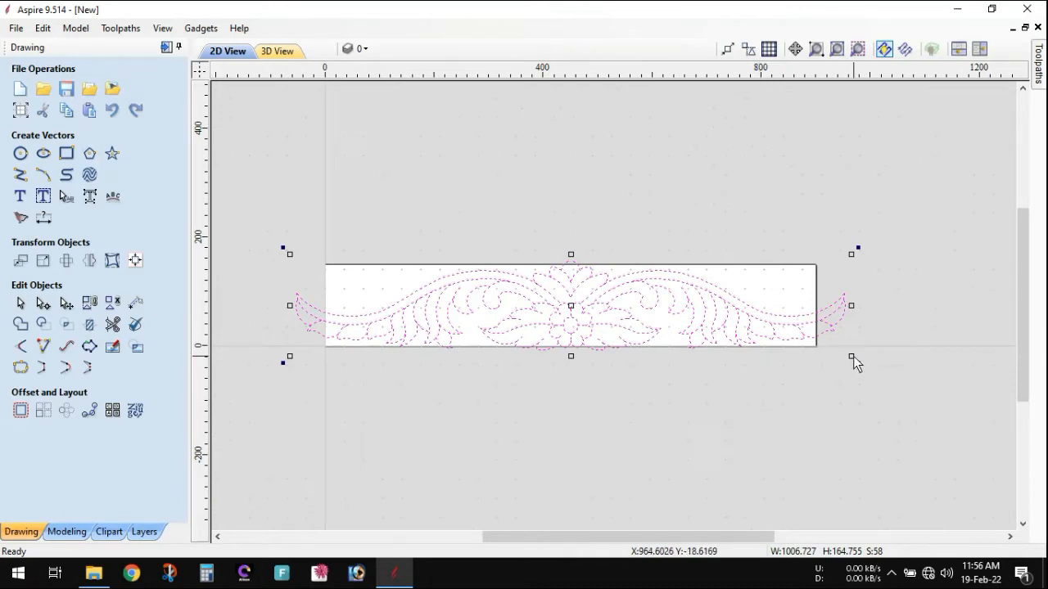
{"action": "left_click_drag", "start_coordinate": [852, 356], "coordinate": [802, 345]}
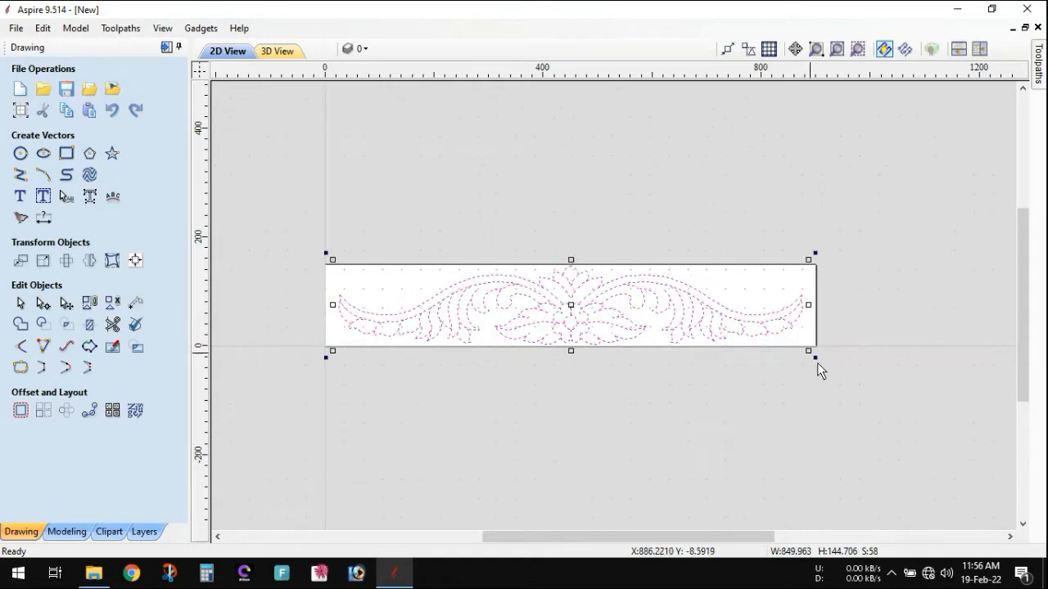
{"action": "left_click", "coordinate": [802, 459]}
Place a vertical guideline through the centre of the ornament's middle flower
{"action": "scroll", "coordinate": [577, 378], "scroll_direction": "up", "scroll_amount": 2}
{"action": "scroll", "coordinate": [577, 378], "scroll_direction": "down", "scroll_amount": 1}
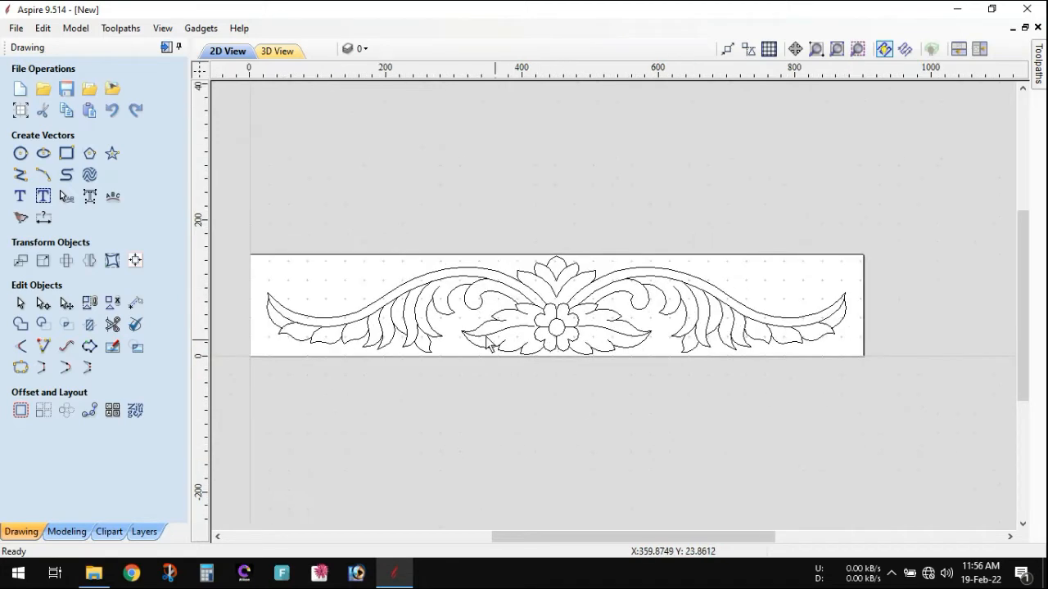
{"action": "scroll", "coordinate": [557, 410], "scroll_direction": "up", "scroll_amount": 1}
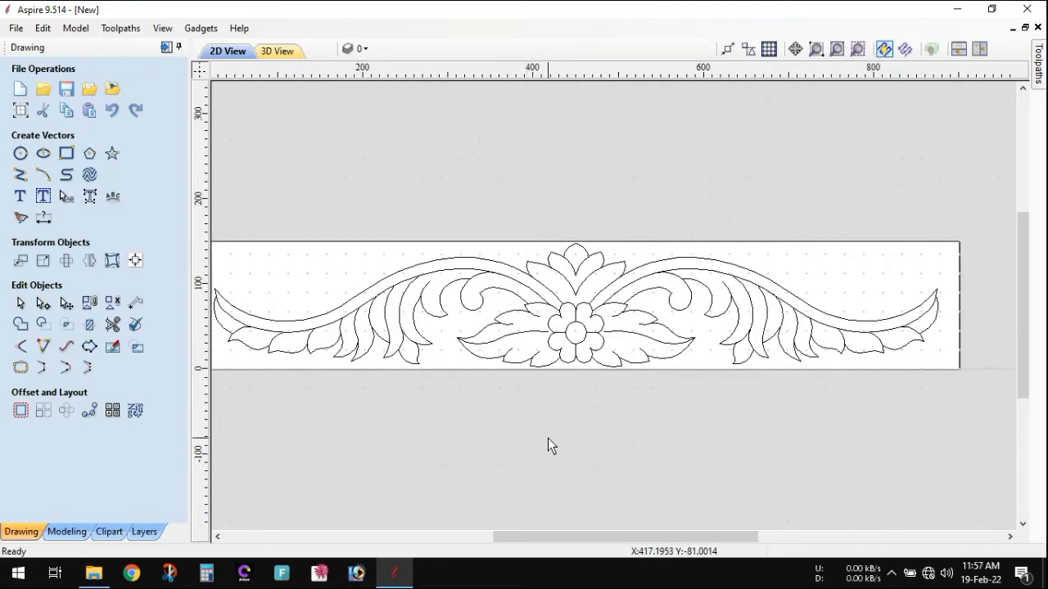
{"action": "scroll", "coordinate": [573, 442], "scroll_direction": "down", "scroll_amount": 1}
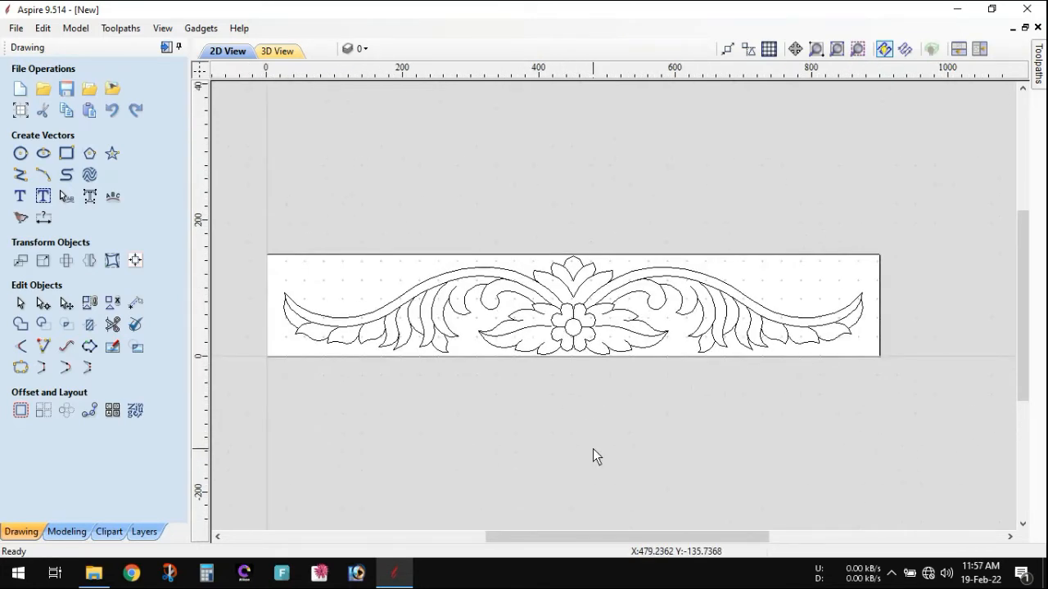
{"action": "scroll", "coordinate": [311, 352], "scroll_direction": "up", "scroll_amount": 3}
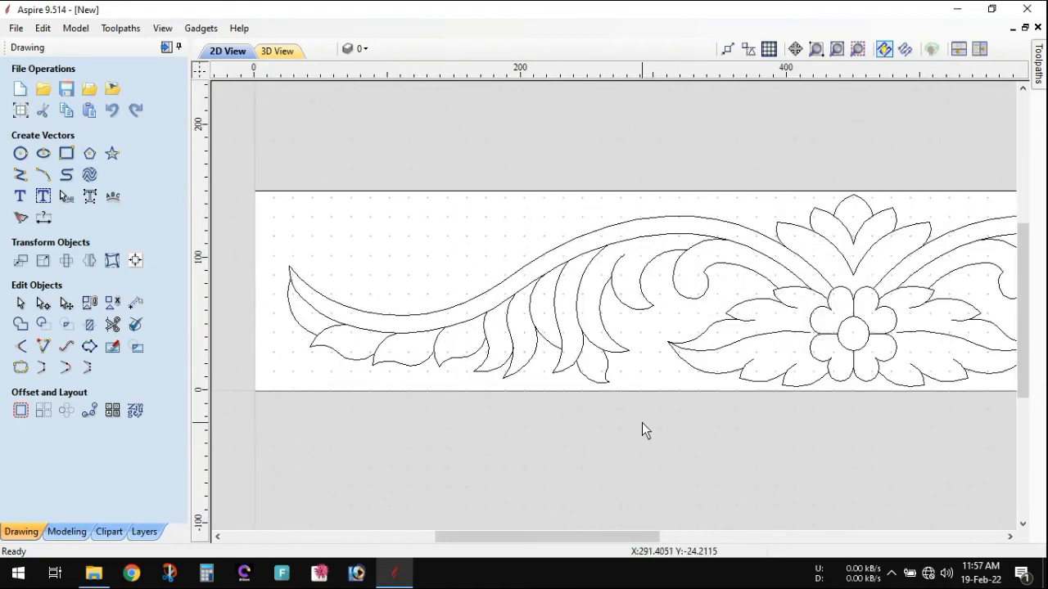
{"action": "left_click_drag", "start_coordinate": [201, 360], "coordinate": [854, 353]}
{"action": "scroll", "coordinate": [921, 303], "scroll_direction": "down", "scroll_amount": 2}
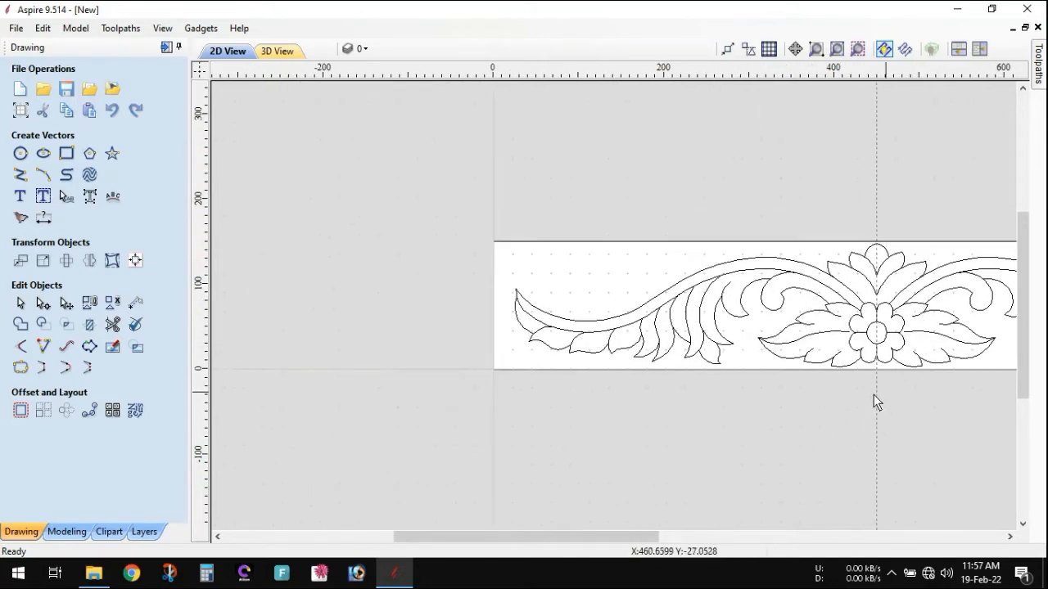
Node-edit the first small leaf under the left scroll and cut its outline where the outer stem curve meets it
{"action": "scroll", "coordinate": [835, 368], "scroll_direction": "up", "scroll_amount": 2}
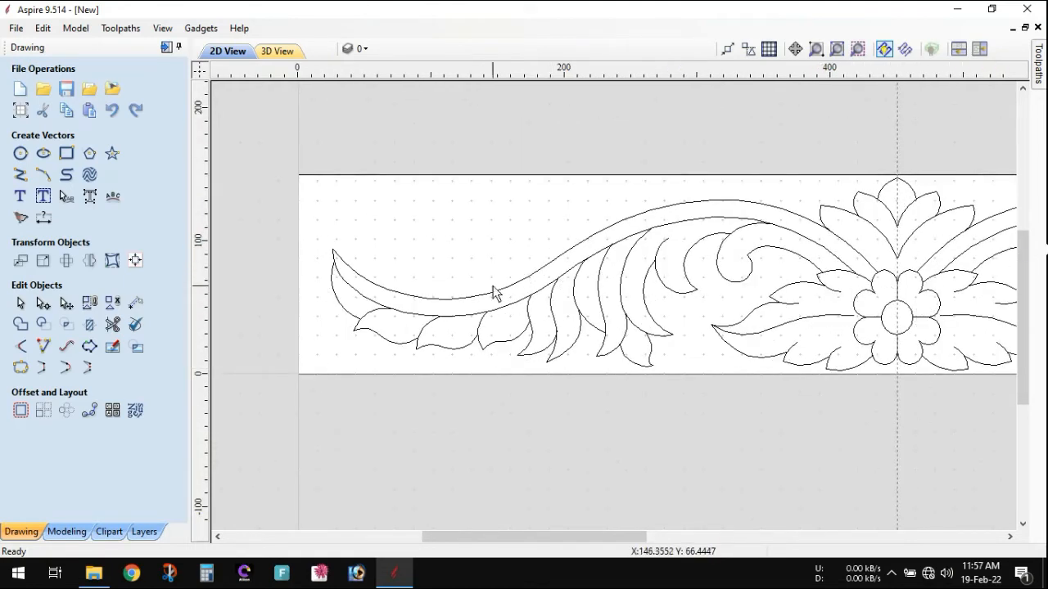
{"action": "scroll", "coordinate": [388, 313], "scroll_direction": "up", "scroll_amount": 1}
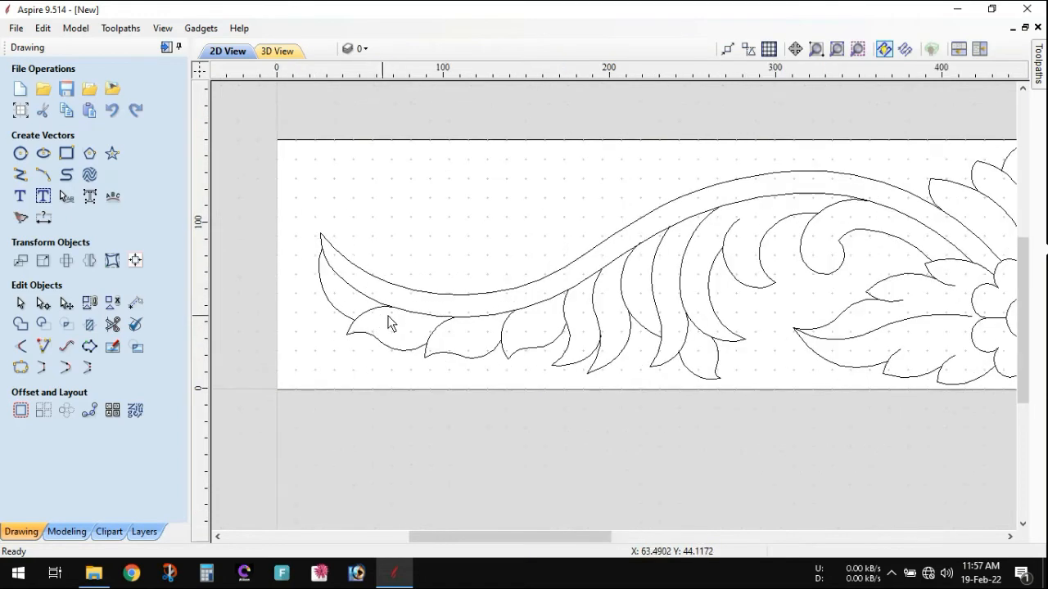
{"action": "scroll", "coordinate": [383, 316], "scroll_direction": "up", "scroll_amount": 1}
{"action": "left_click", "coordinate": [378, 310]}
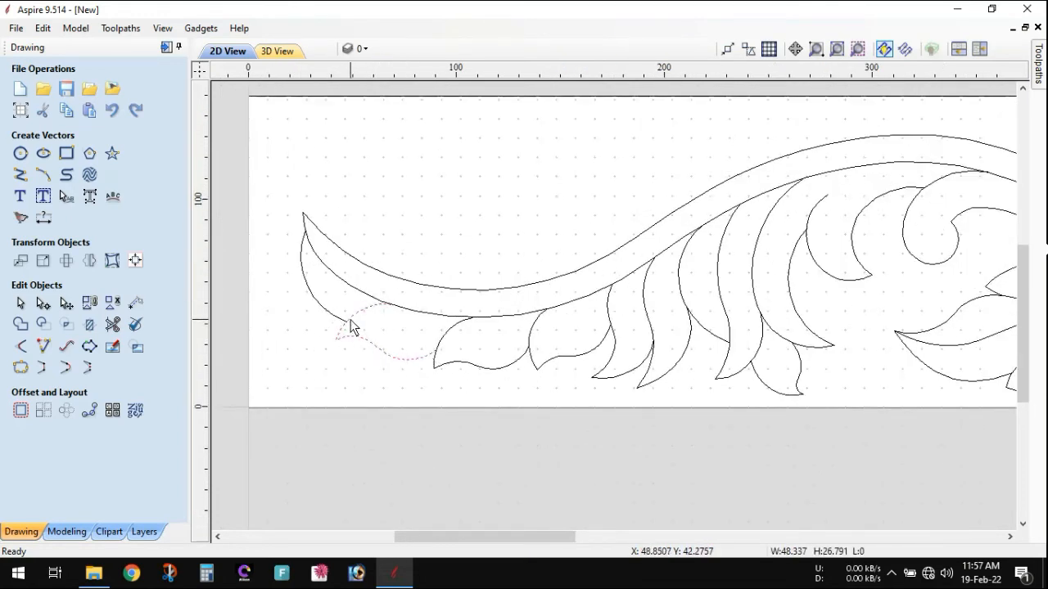
{"action": "scroll", "coordinate": [385, 312], "scroll_direction": "up", "scroll_amount": 2}
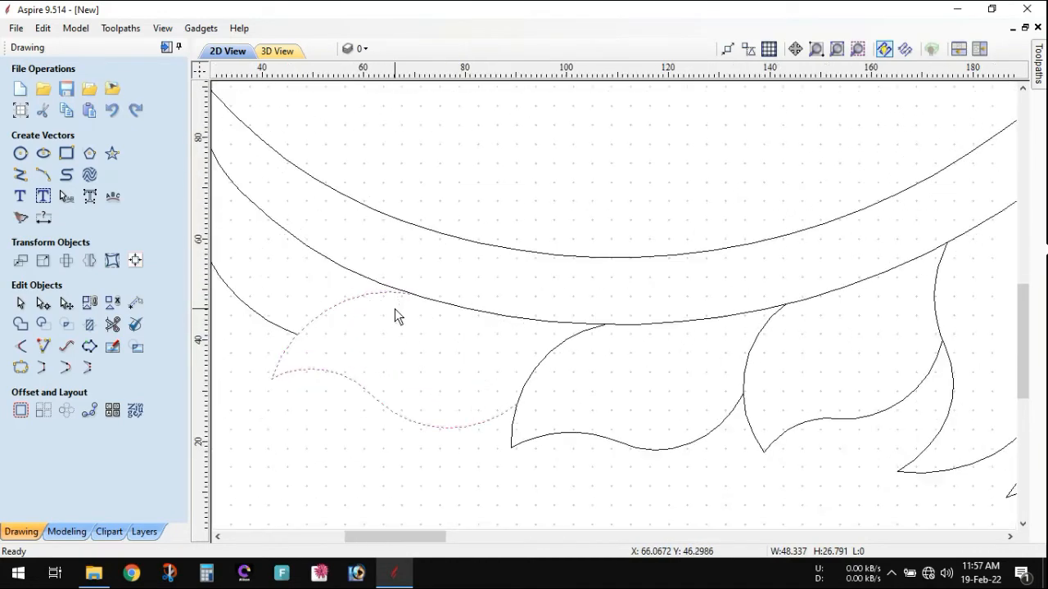
{"action": "left_click", "coordinate": [369, 348]}
{"action": "left_click", "coordinate": [324, 319]}
{"action": "left_click", "coordinate": [44, 305]}
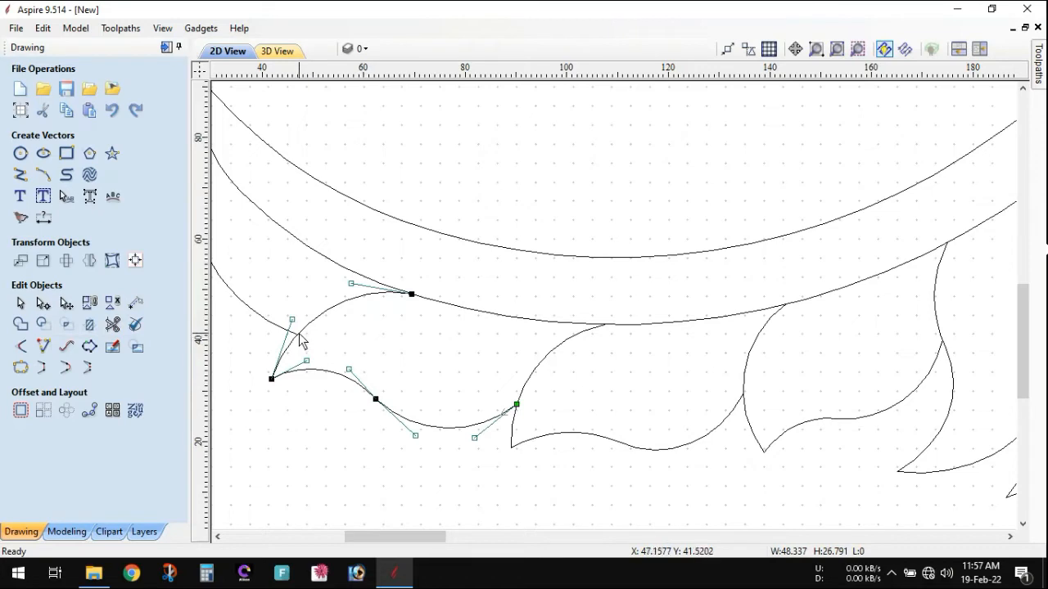
{"action": "key", "text": "c"}
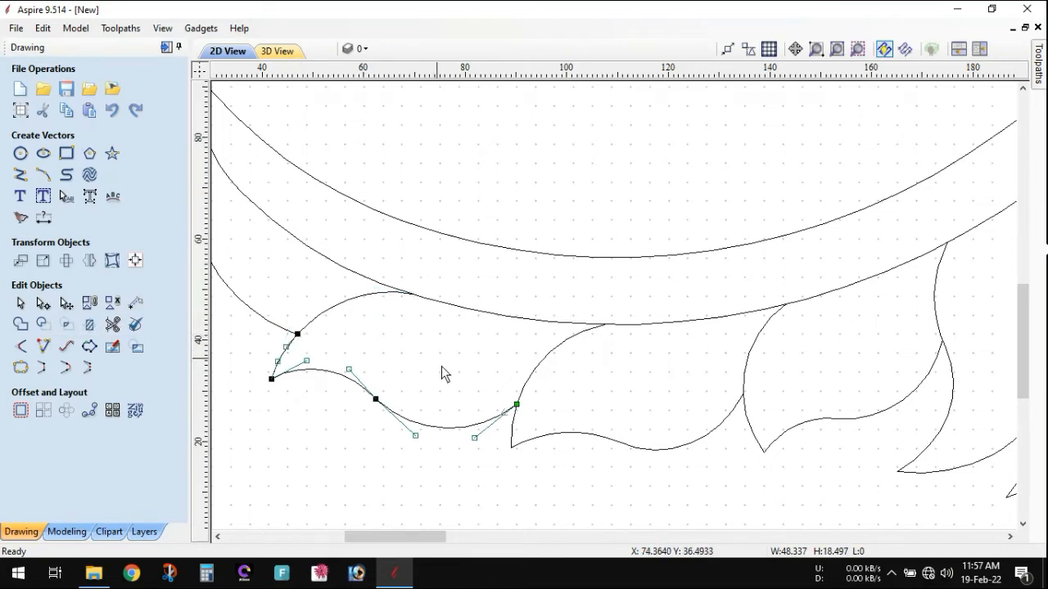
{"action": "left_click", "coordinate": [334, 314]}
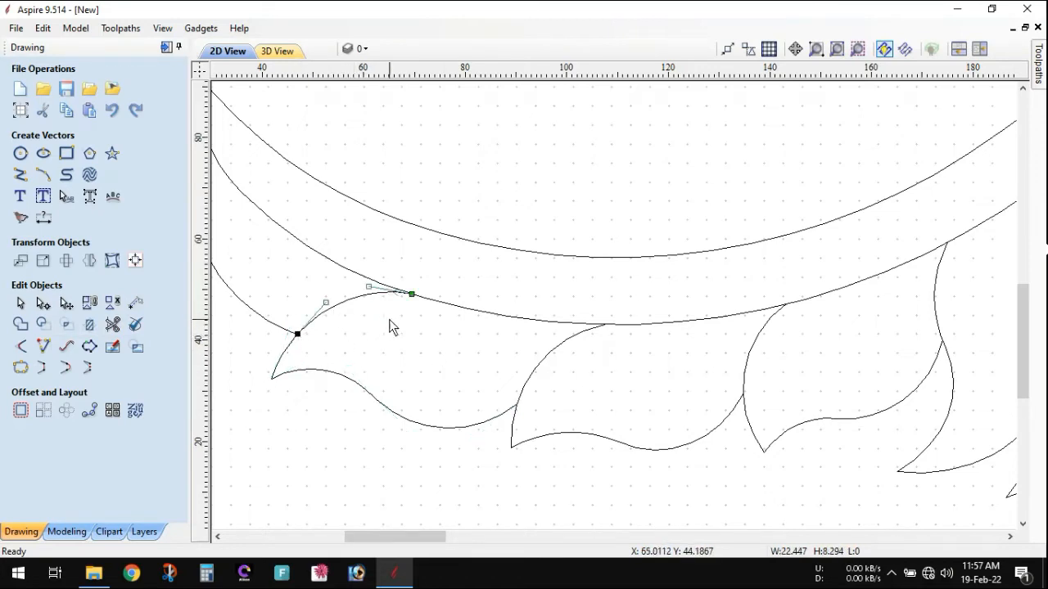
Cut the outlines of the next two leaves where the preceding leaf's lower curve meets each of them
{"action": "left_click", "coordinate": [538, 368]}
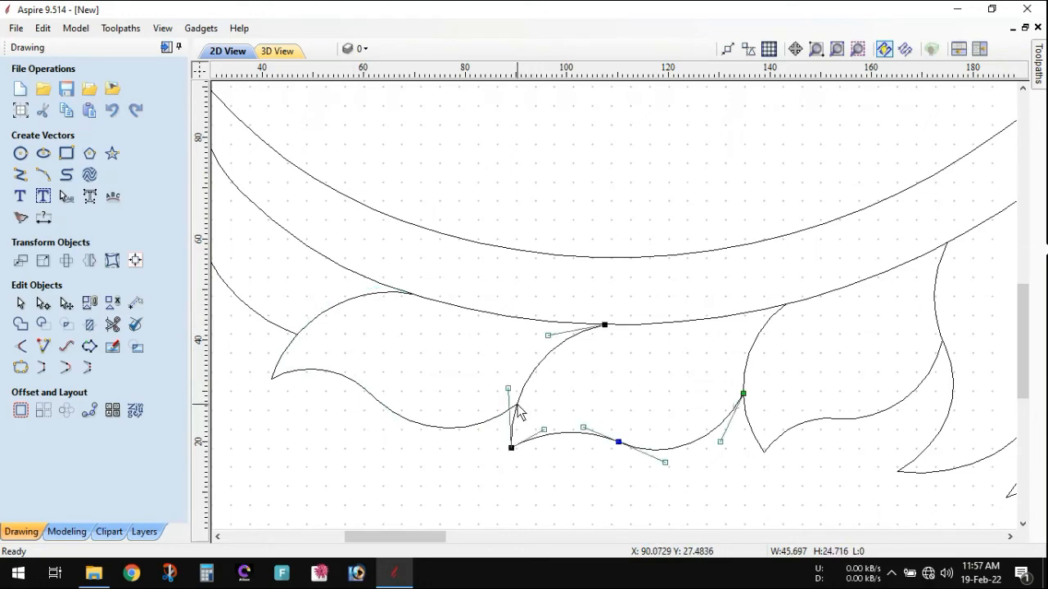
{"action": "left_click", "coordinate": [745, 392]}
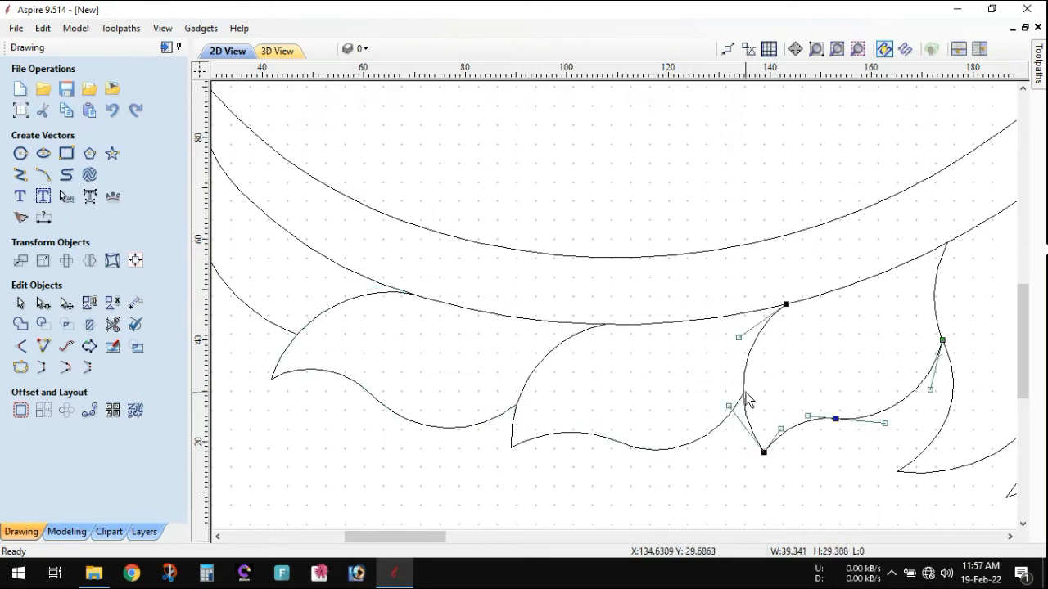
{"action": "key", "text": "c"}
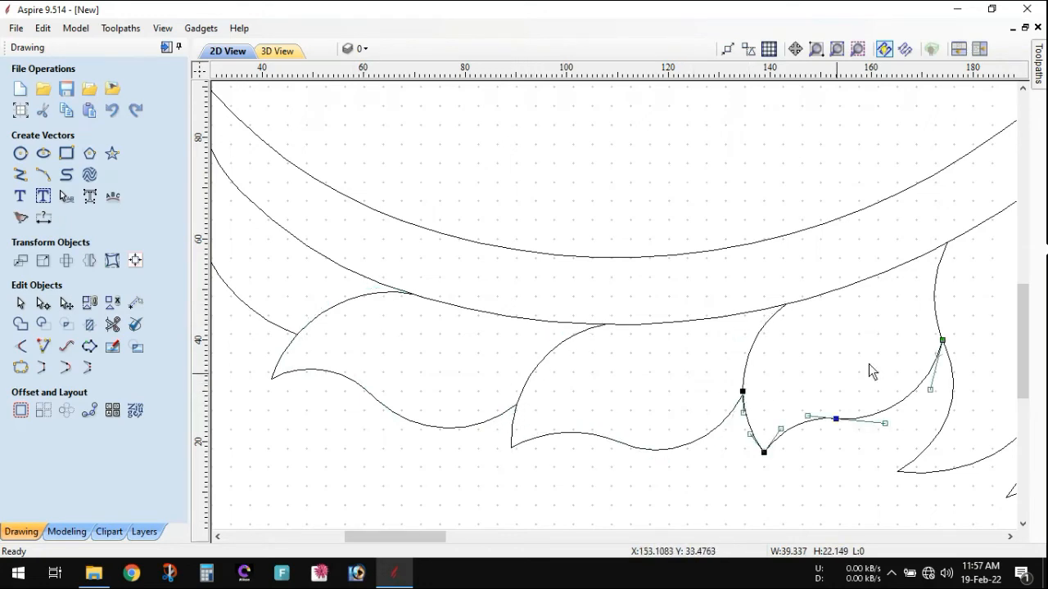
Cut the fourth leaf's outline under the left scroll exactly where the third leaf's lower curve meets it
{"action": "left_click", "coordinate": [937, 320]}
{"action": "key", "text": "c"}
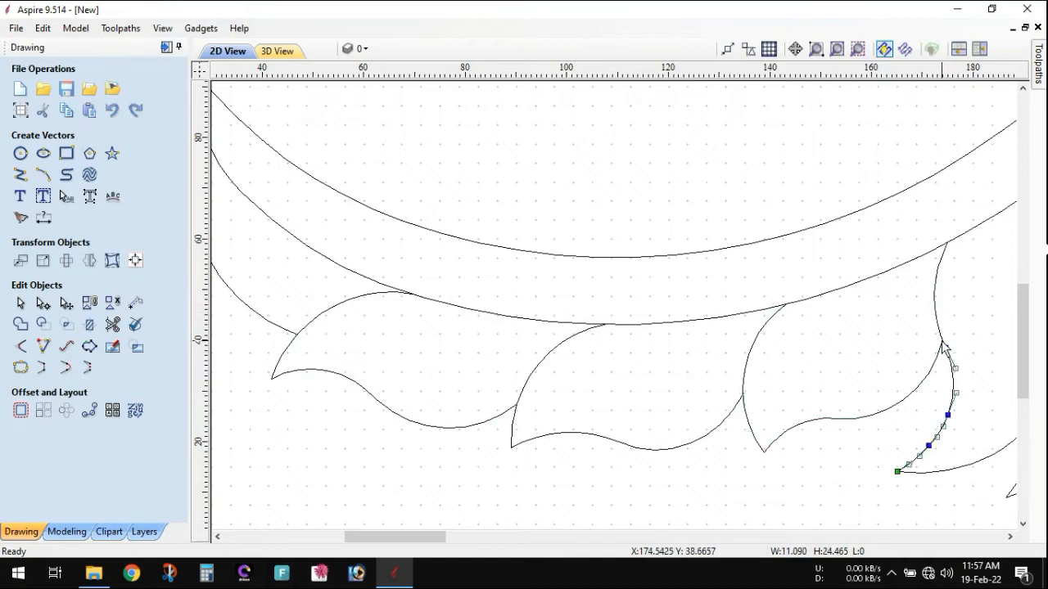
{"action": "left_click", "coordinate": [935, 321]}
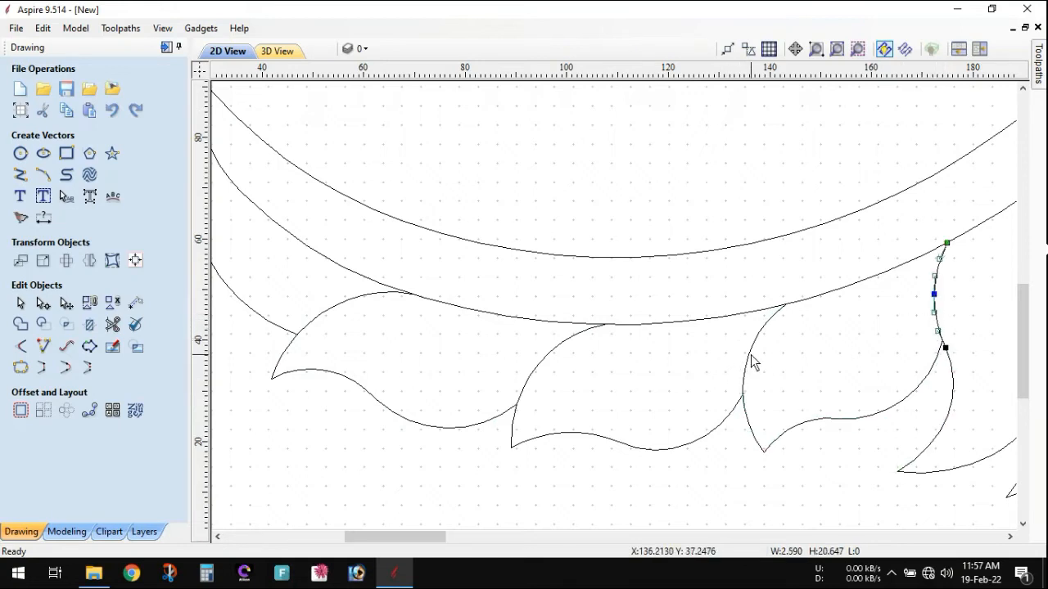
{"action": "left_click", "coordinate": [750, 360]}
{"action": "scroll", "coordinate": [772, 299], "scroll_direction": "down", "scroll_amount": 5}
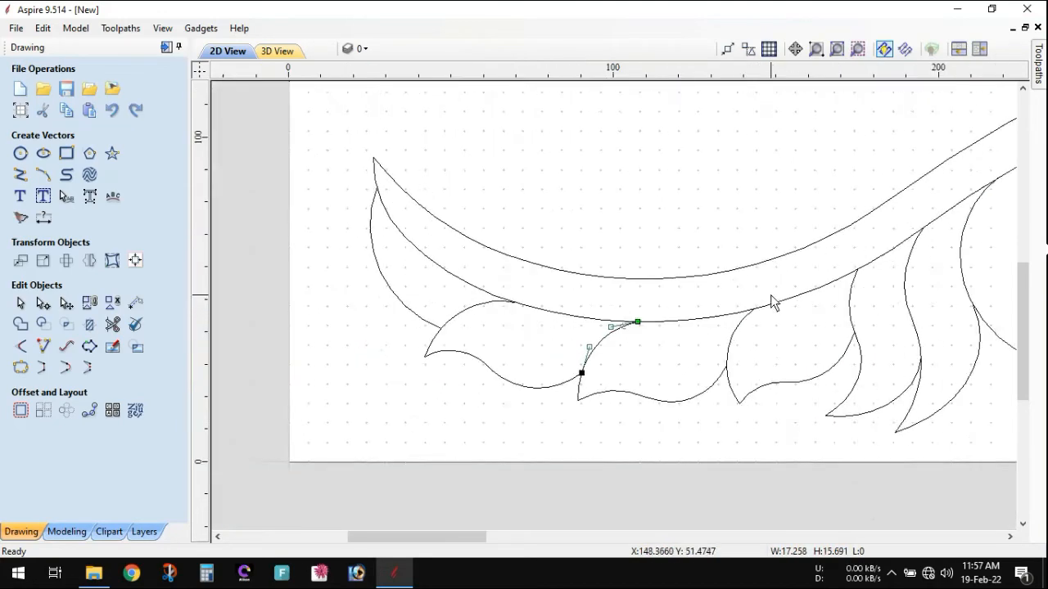
{"action": "scroll", "coordinate": [981, 292], "scroll_direction": "up", "scroll_amount": 5}
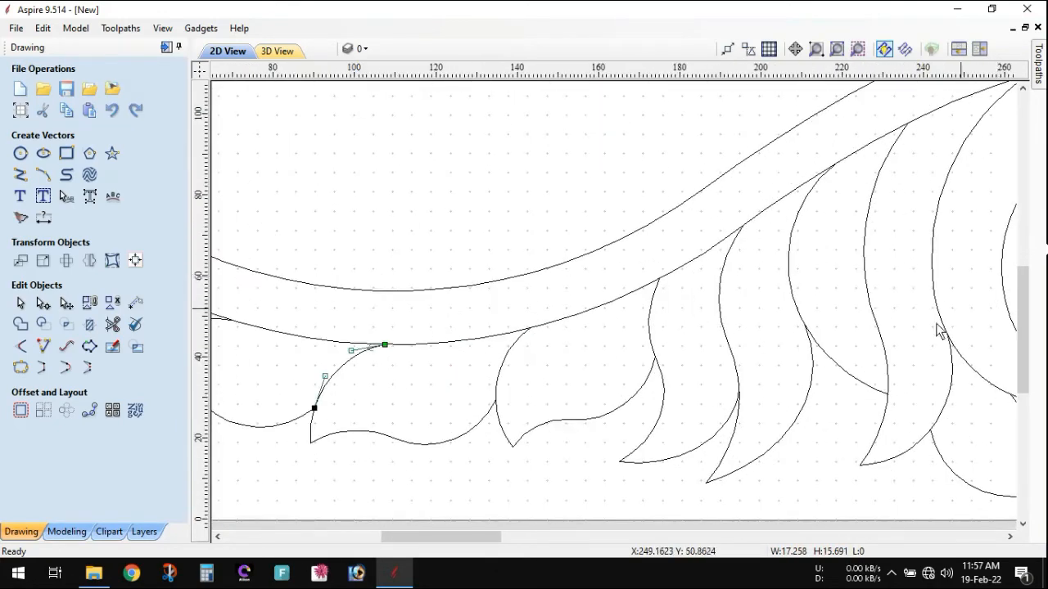
{"action": "left_click", "coordinate": [652, 351]}
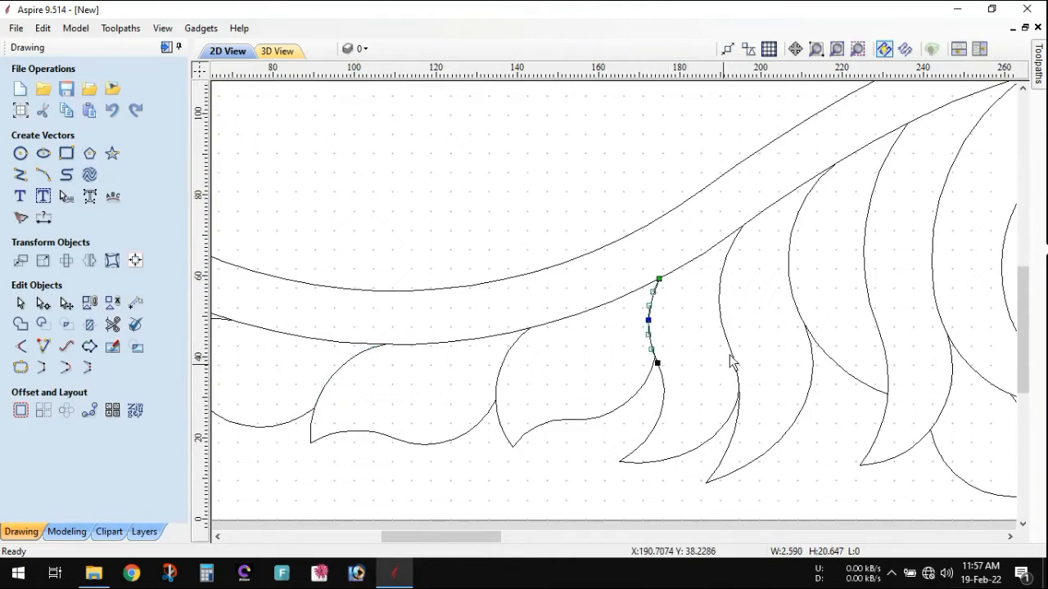
{"action": "scroll", "coordinate": [655, 363], "scroll_direction": "up", "scroll_amount": 2}
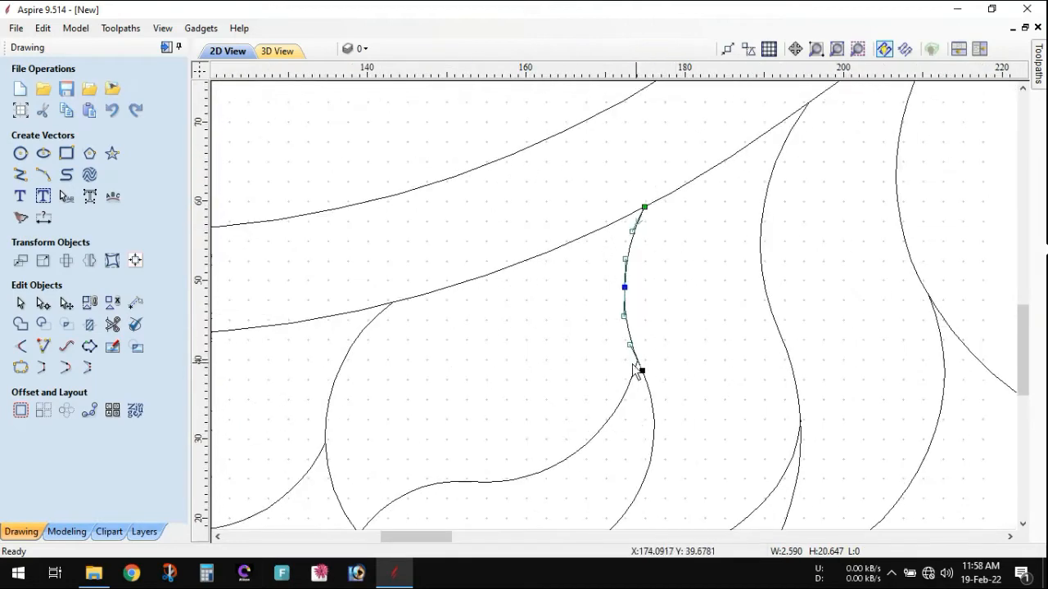
{"action": "left_click", "coordinate": [638, 362]}
Cut the fifth and sixth leaves' outlines at the points where the lower curves of their preceding leaves join them
{"action": "left_click", "coordinate": [774, 325]}
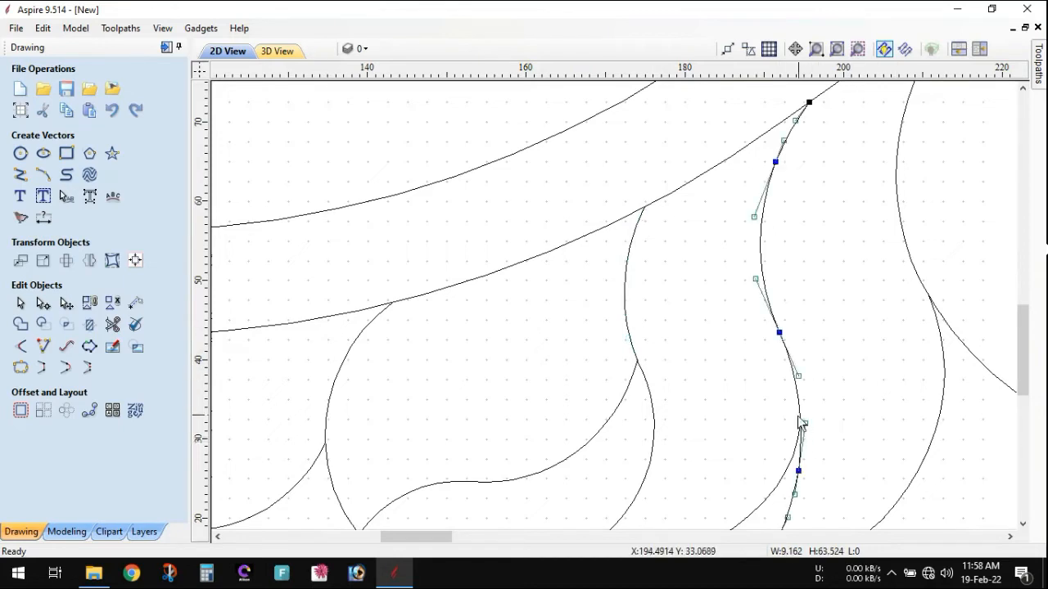
{"action": "key", "text": "c"}
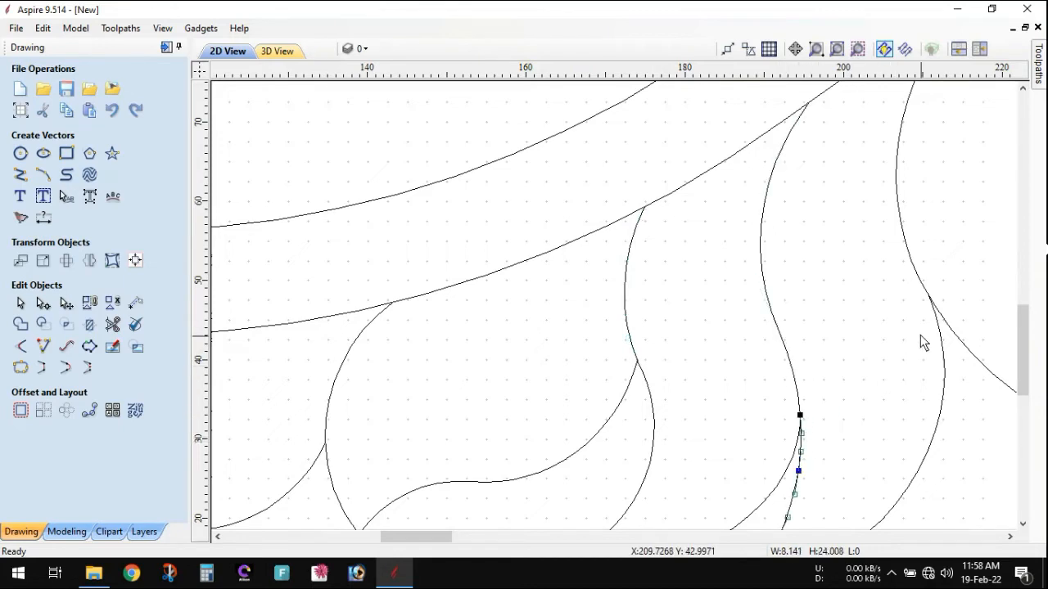
{"action": "left_click", "coordinate": [920, 282]}
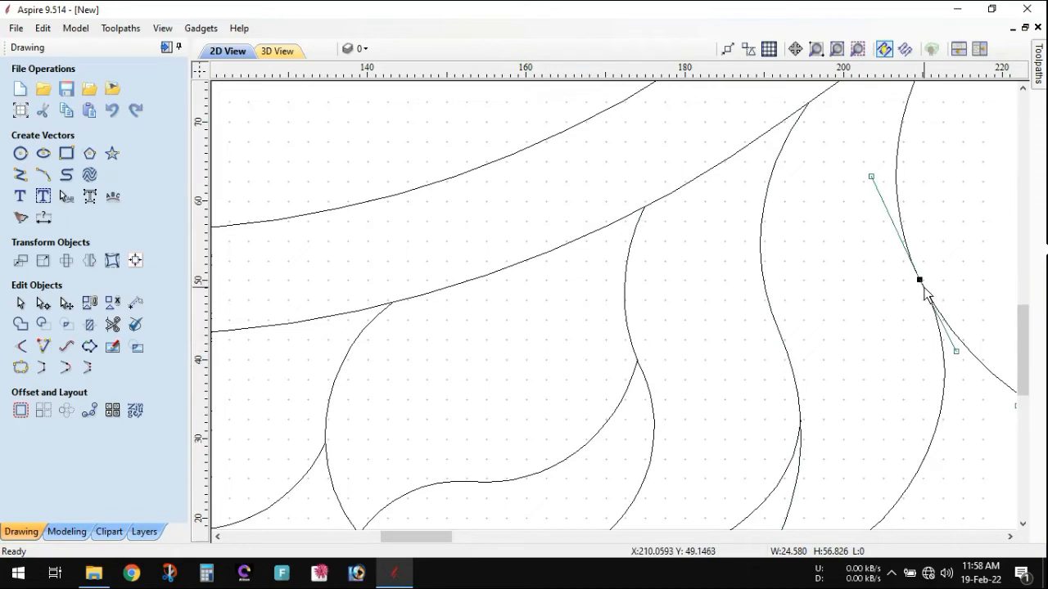
{"action": "key", "text": "c"}
{"action": "left_click", "coordinate": [815, 230]}
Cut the seventh and eighth leaves' outlines where the curve of the leaf before each one joins it
{"action": "scroll", "coordinate": [816, 231], "scroll_direction": "down", "scroll_amount": 7}
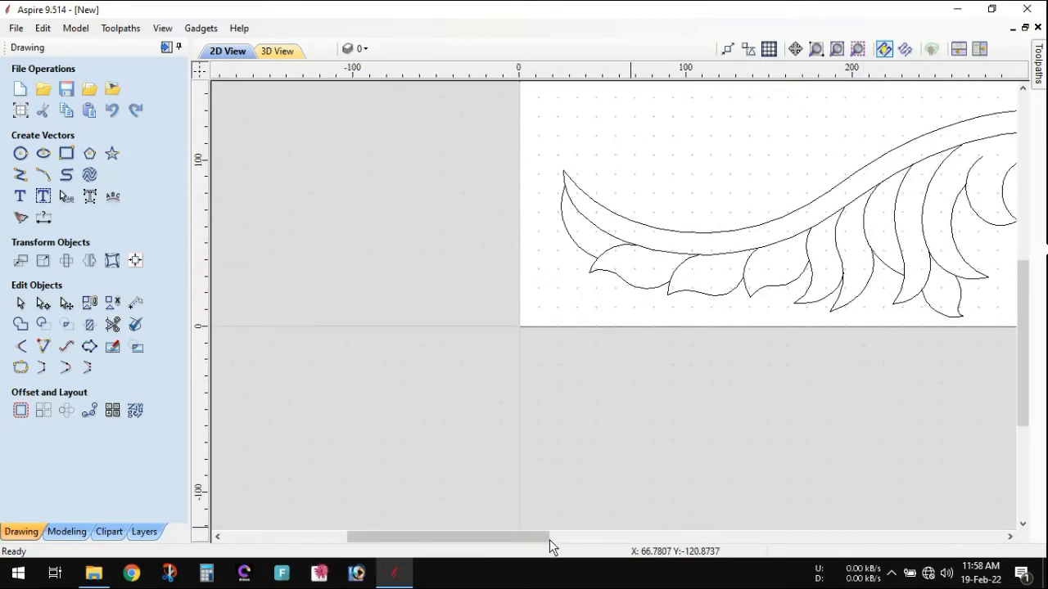
{"action": "left_click_drag", "start_coordinate": [546, 538], "coordinate": [655, 538]}
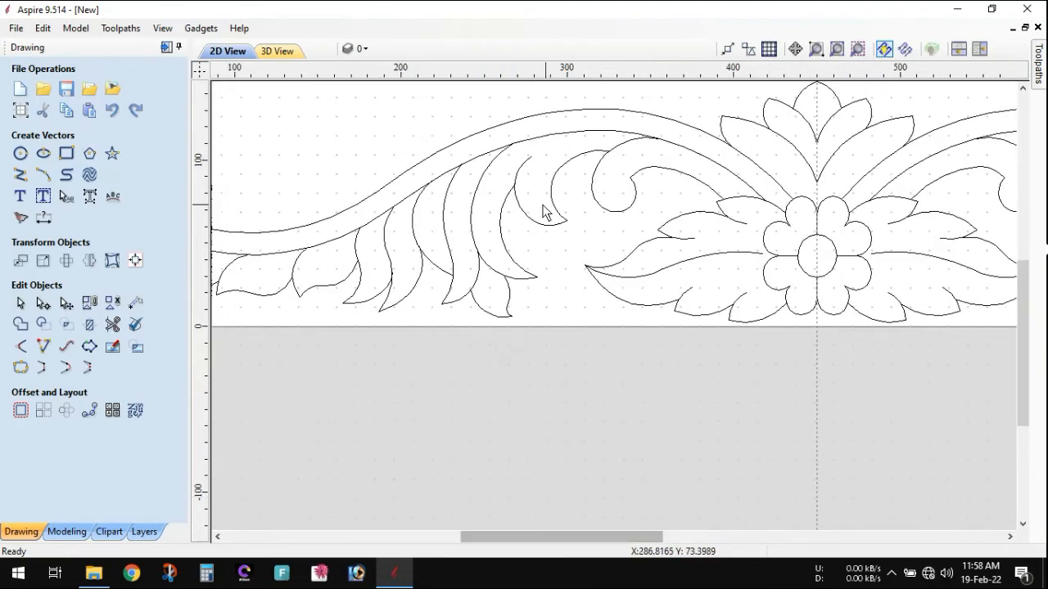
{"action": "scroll", "coordinate": [547, 213], "scroll_direction": "up", "scroll_amount": 2}
{"action": "left_click", "coordinate": [350, 262]}
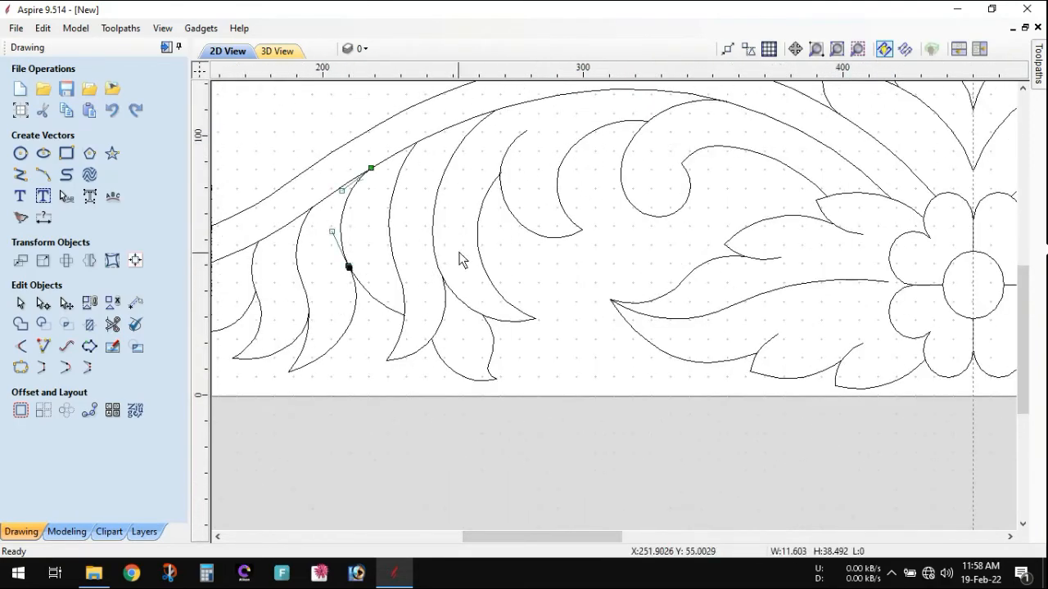
{"action": "left_click", "coordinate": [393, 258]}
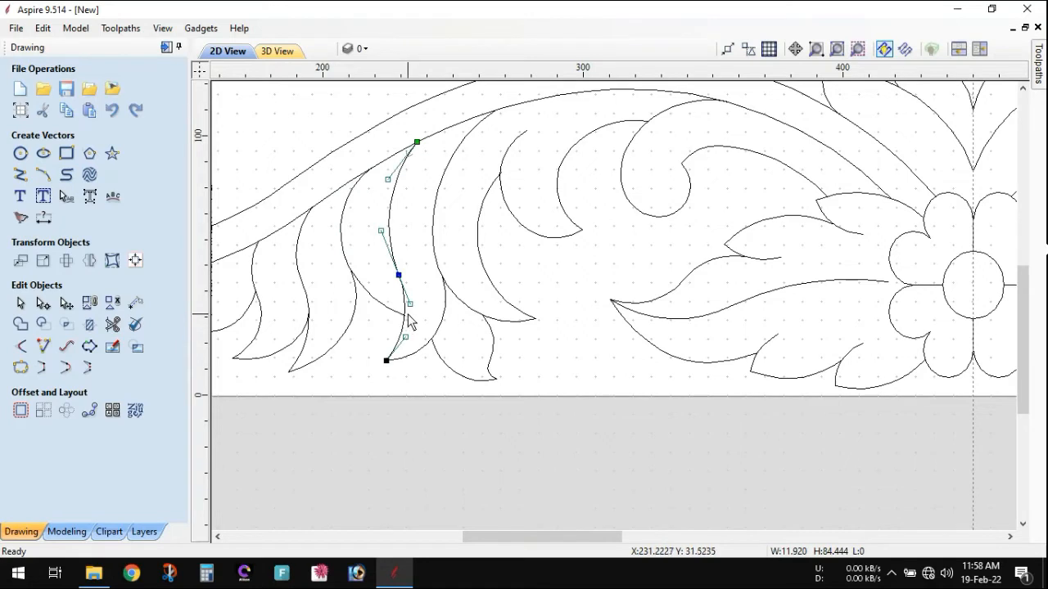
{"action": "left_click", "coordinate": [446, 283]}
{"action": "left_click", "coordinate": [446, 283]}
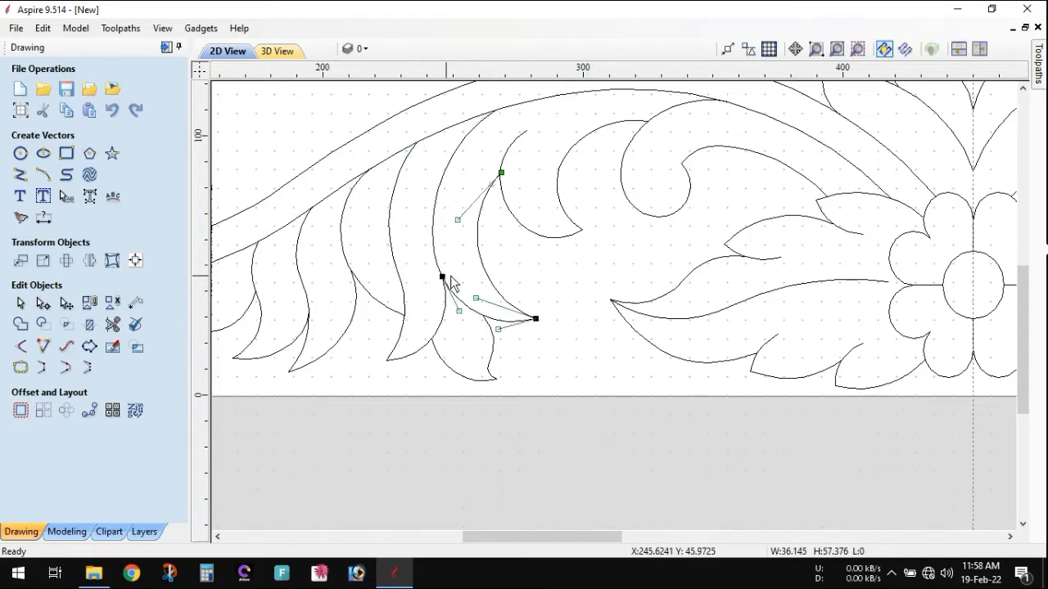
Cut the crescent leaf's outline where the preceding leaf joins it, and the spiral curl's outline where the crescent's upper end meets it
{"action": "left_click", "coordinate": [514, 156]}
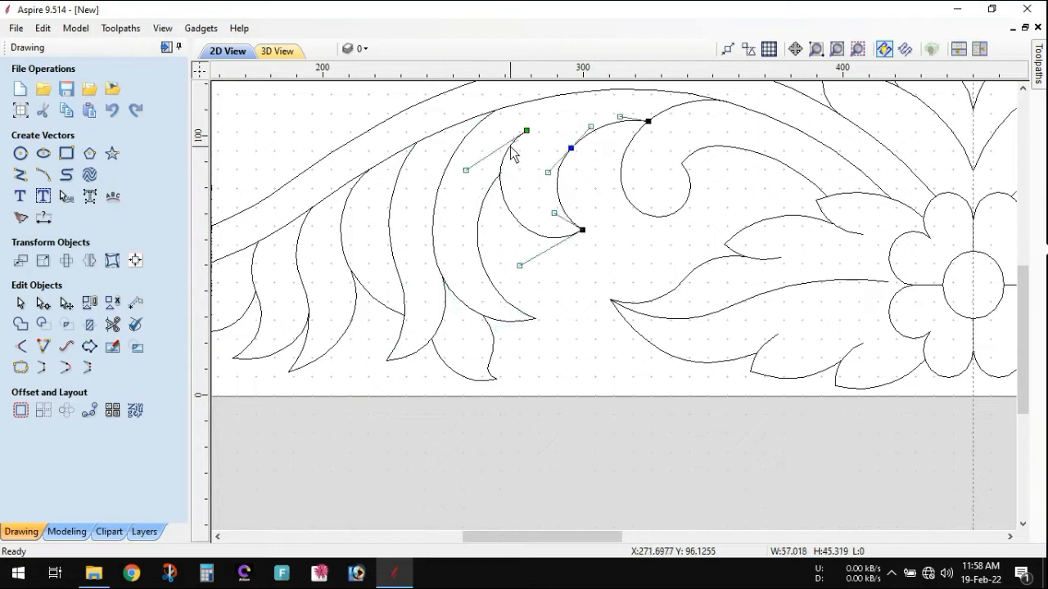
{"action": "key", "text": "c"}
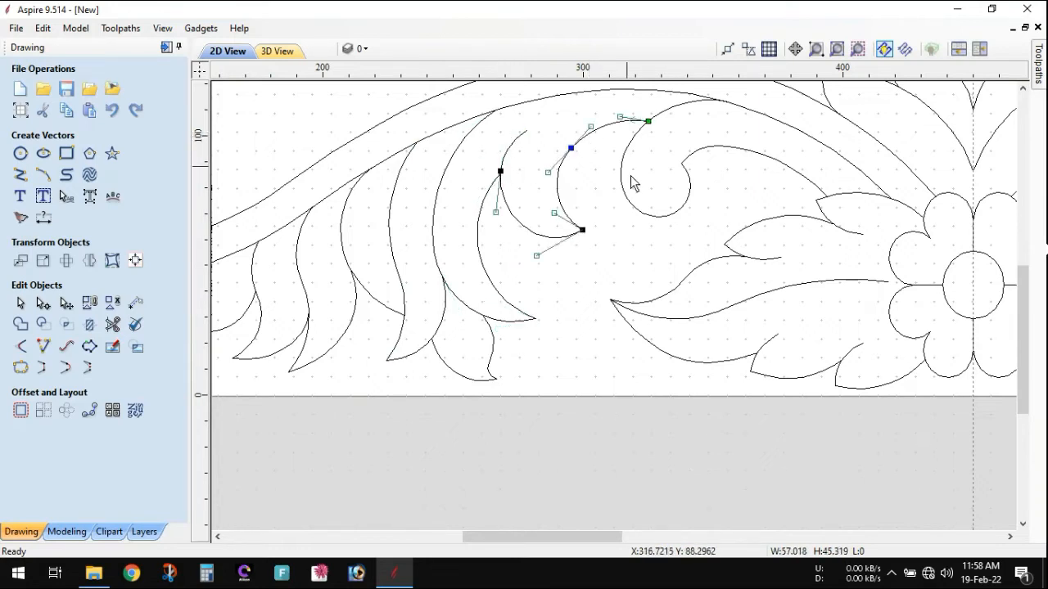
{"action": "left_click", "coordinate": [652, 125]}
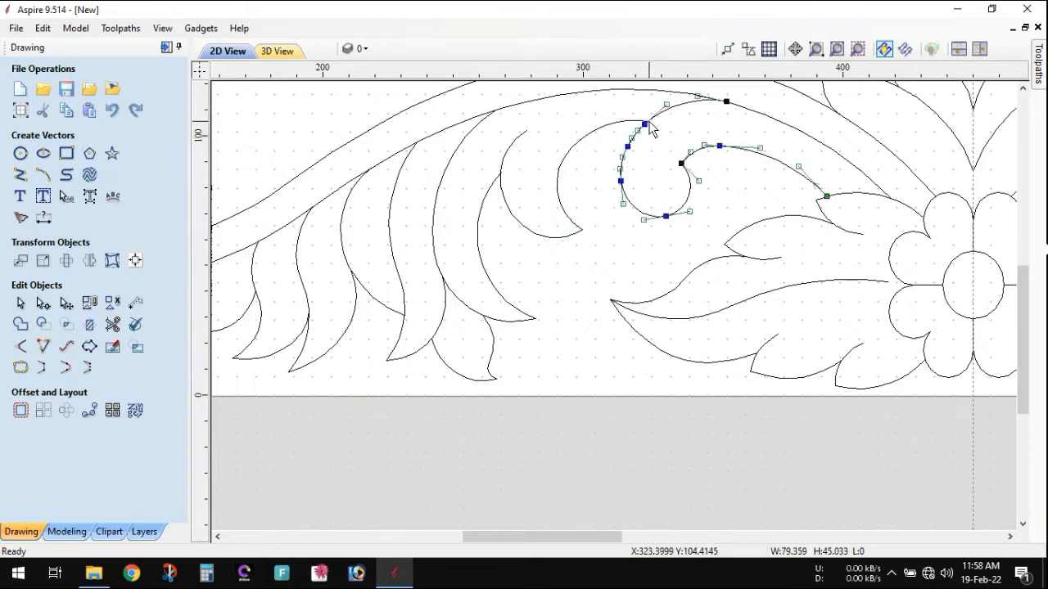
{"action": "left_click", "coordinate": [742, 211]}
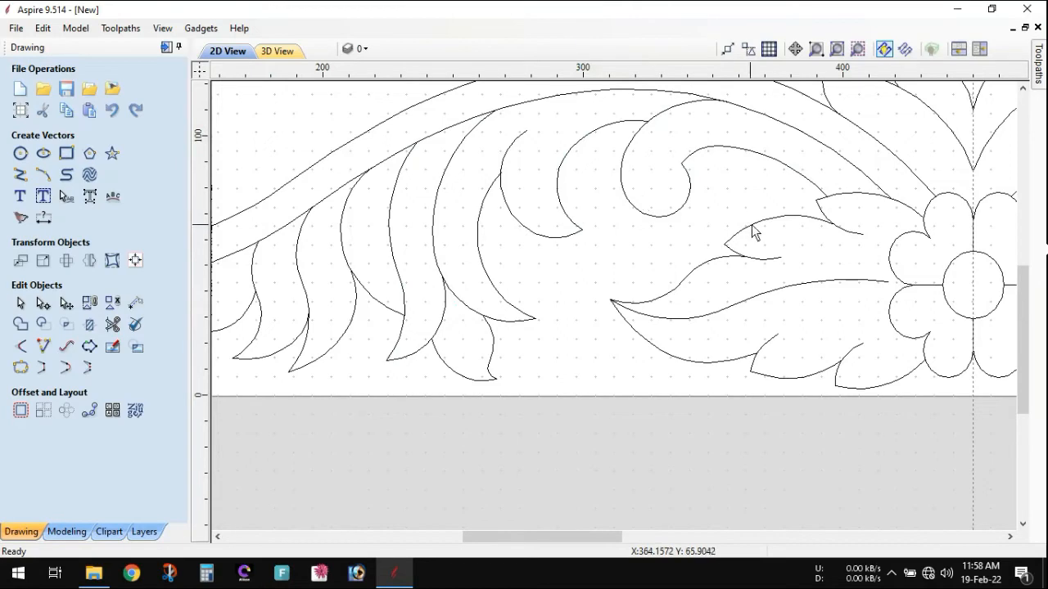
Cut the two upper leaves beside the central flower's left side where the adjoining leaf curves meet their undersides
{"action": "left_click", "coordinate": [851, 239]}
{"action": "scroll", "coordinate": [839, 241], "scroll_direction": "up", "scroll_amount": 5}
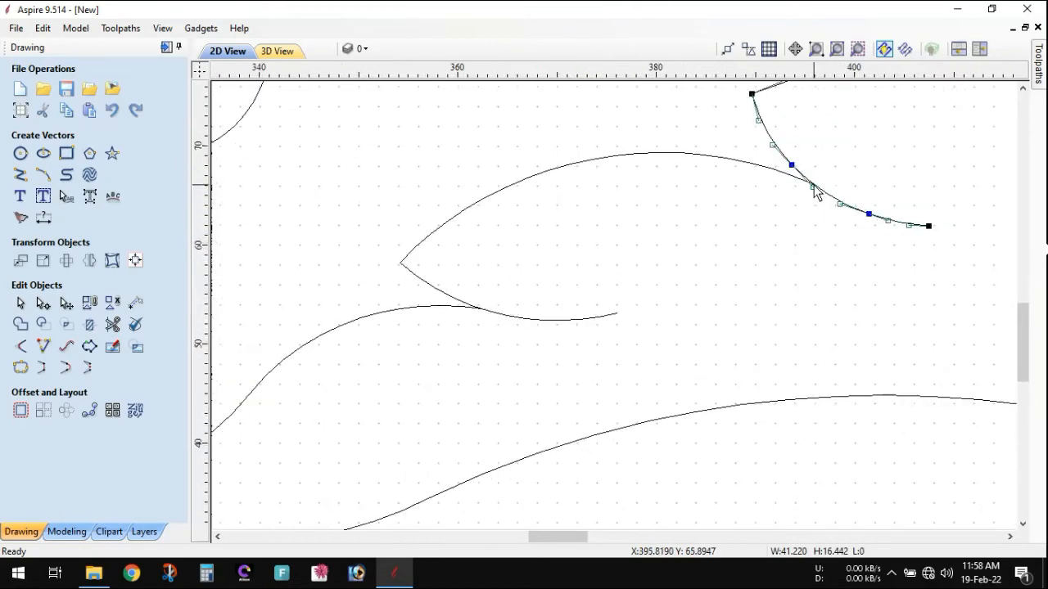
{"action": "left_click", "coordinate": [815, 203]}
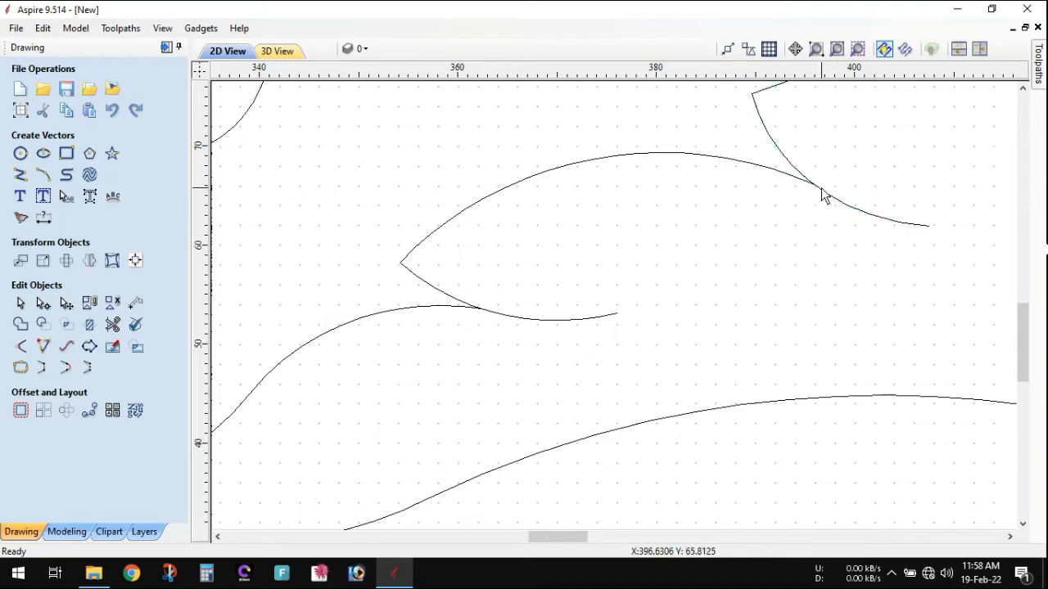
{"action": "left_click", "coordinate": [821, 188]}
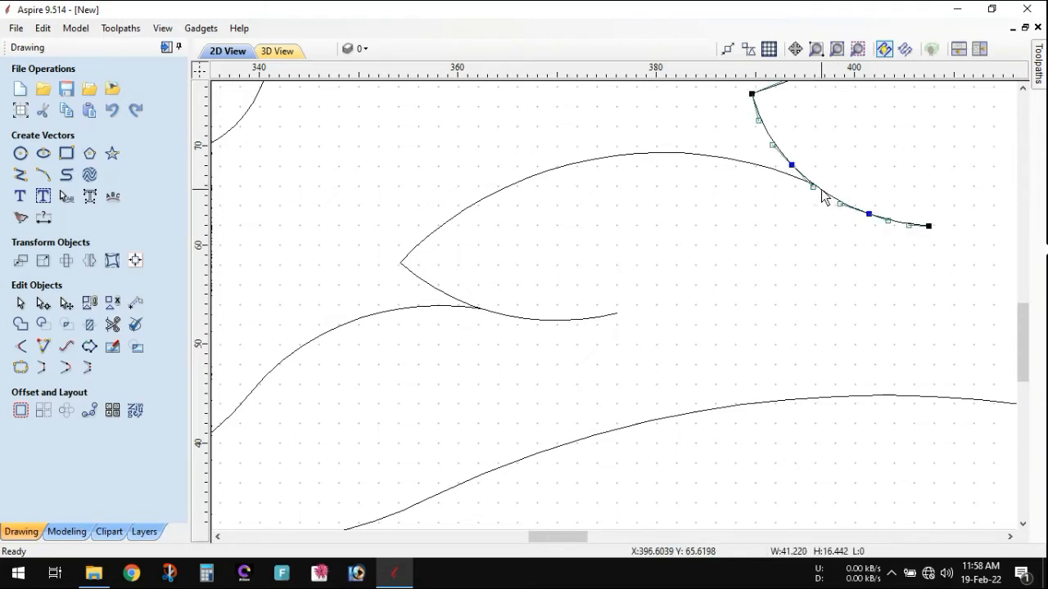
{"action": "key", "text": "c"}
{"action": "left_click", "coordinate": [549, 323]}
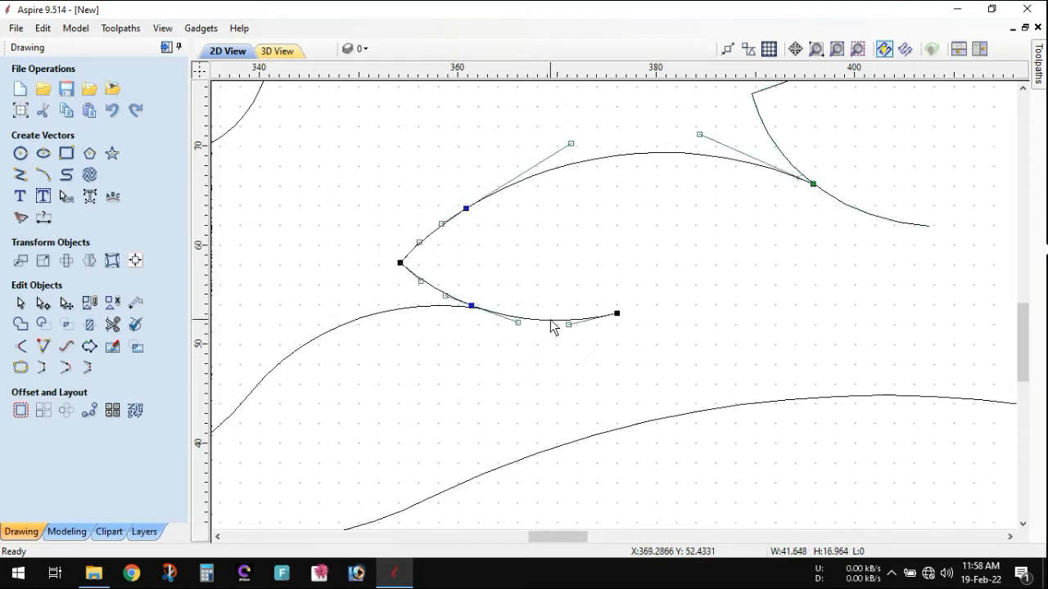
{"action": "key", "text": "c"}
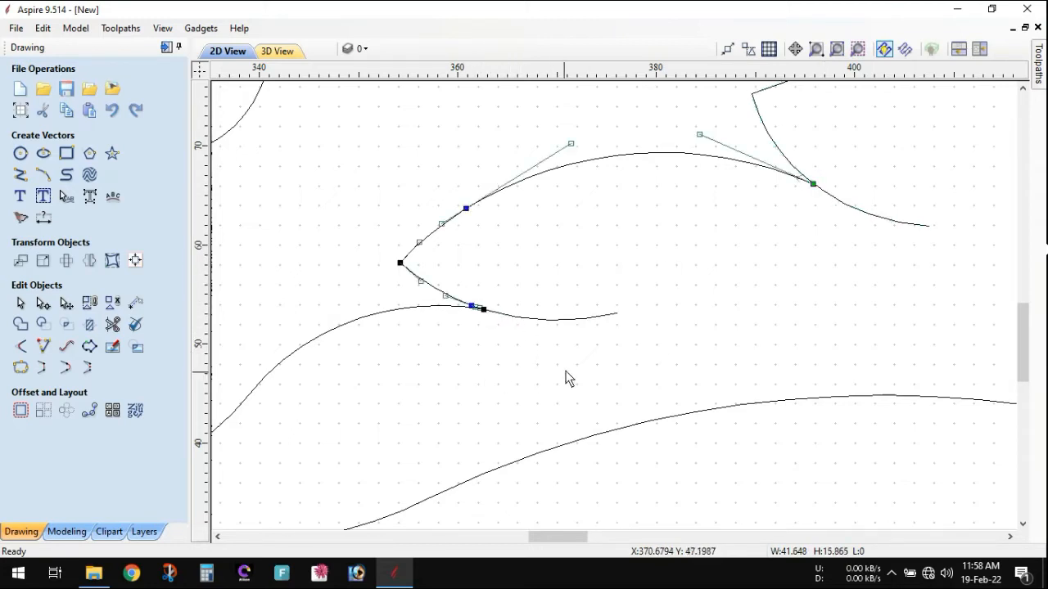
Cut the first small lower leaf left of the central flower where the long leaf's bottom curve meets it
{"action": "scroll", "coordinate": [568, 378], "scroll_direction": "down", "scroll_amount": 4}
{"action": "scroll", "coordinate": [581, 491], "scroll_direction": "up", "scroll_amount": 2}
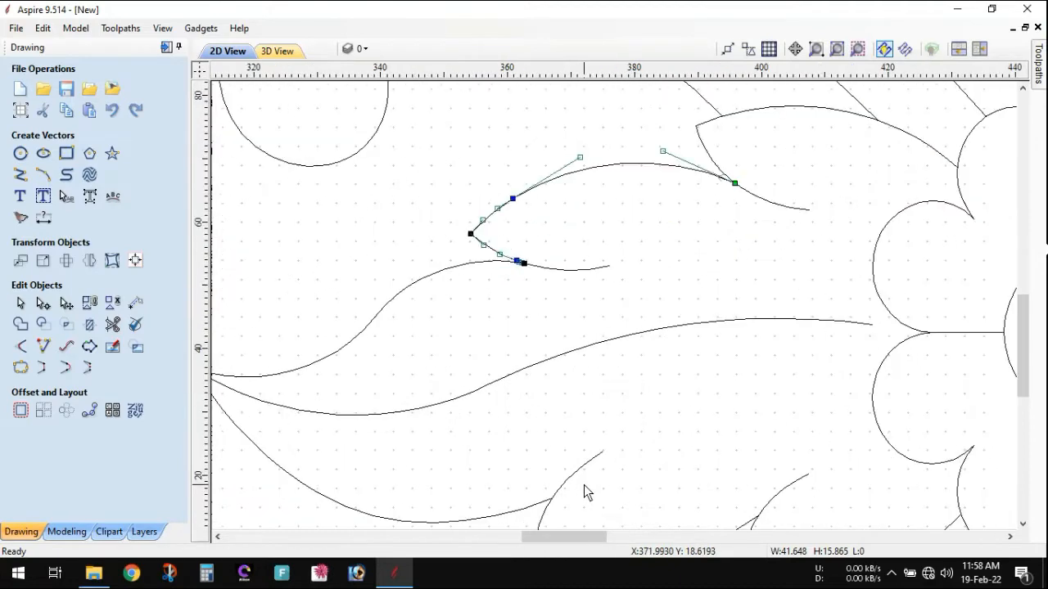
{"action": "scroll", "coordinate": [573, 491], "scroll_direction": "up", "scroll_amount": 2}
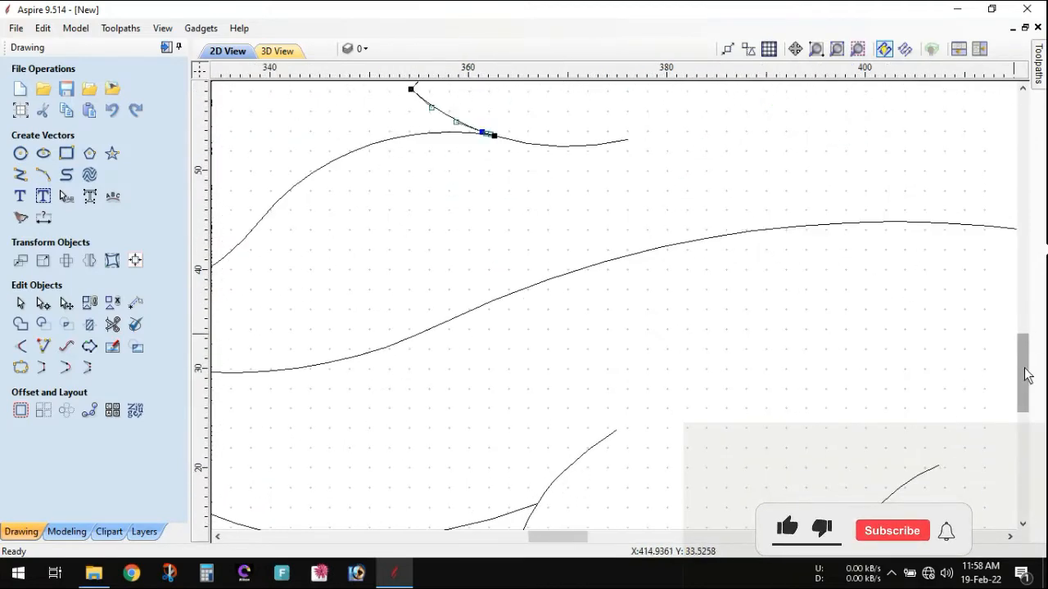
{"action": "left_click_drag", "start_coordinate": [1027, 375], "coordinate": [1027, 401]}
{"action": "left_click", "coordinate": [540, 357]}
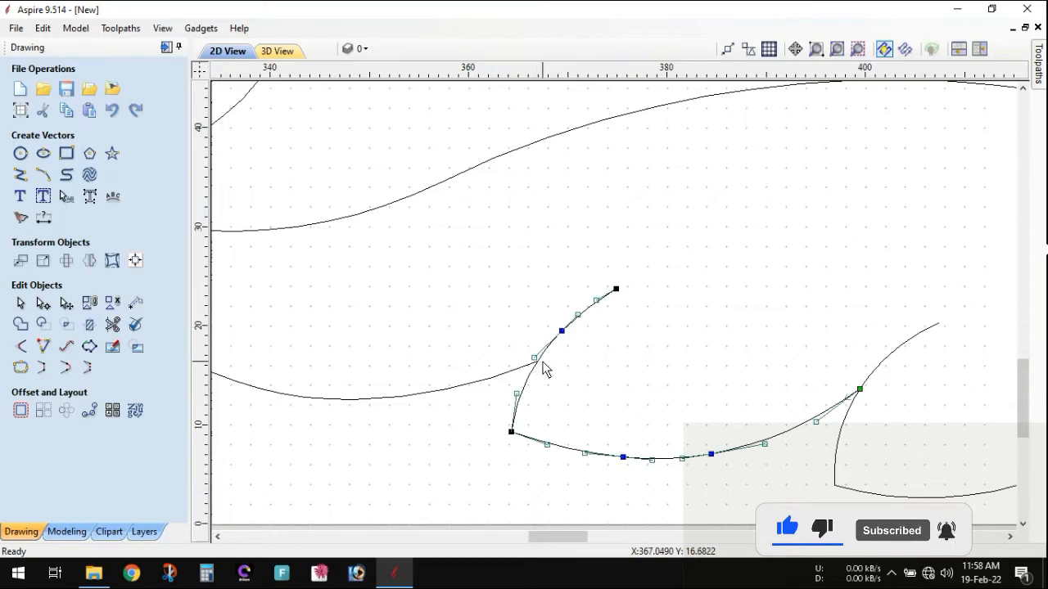
{"action": "left_click", "coordinate": [535, 359]}
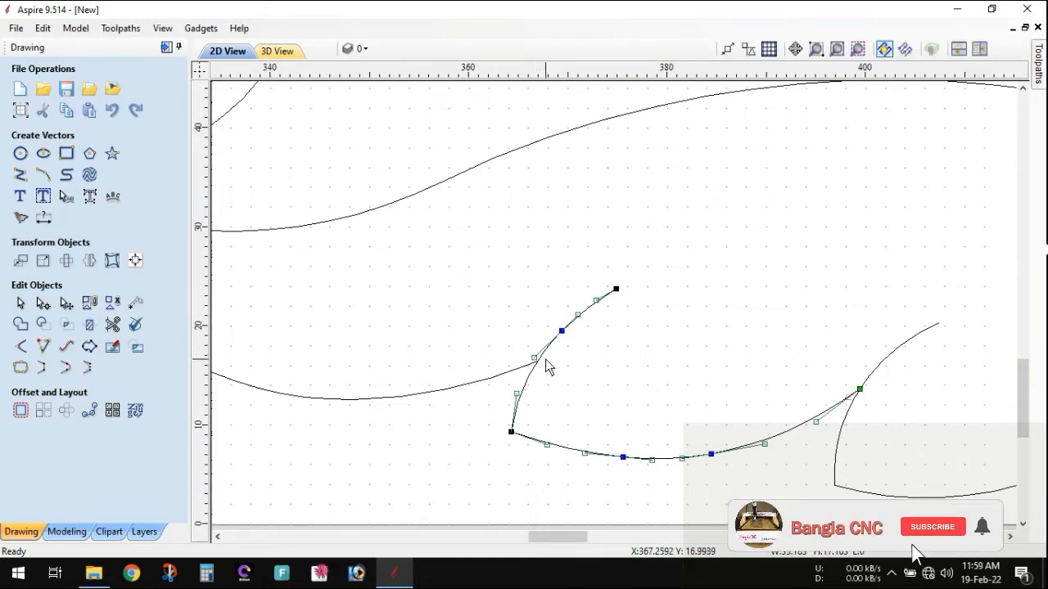
{"action": "scroll", "coordinate": [544, 362], "scroll_direction": "up", "scroll_amount": 2}
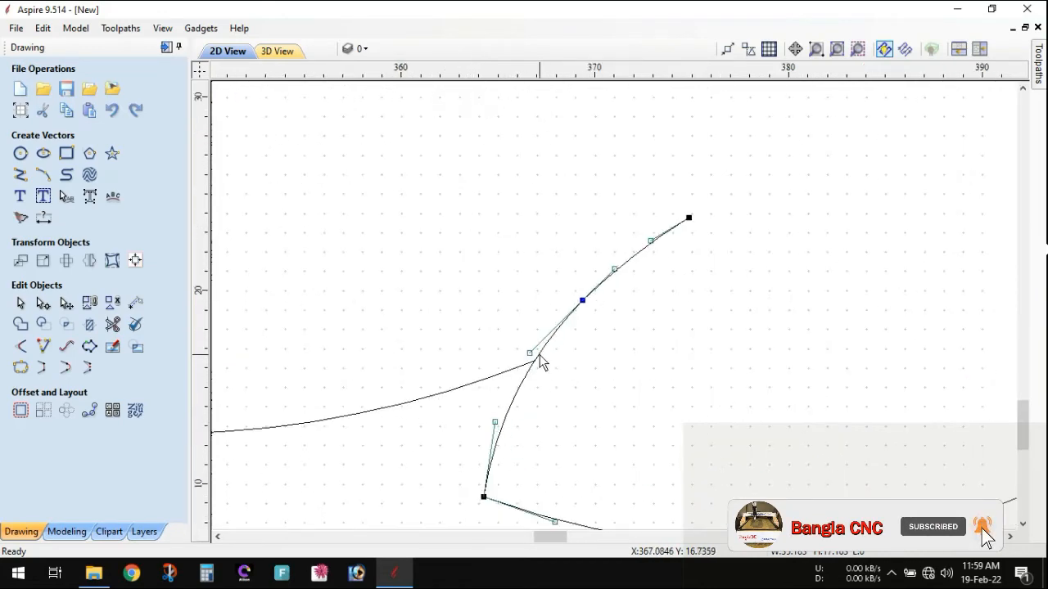
{"action": "key", "text": "c"}
Cut the lower leaf nearest the central flower's left side where the neighbouring small leaf's bottom curve joins it
{"action": "scroll", "coordinate": [832, 338], "scroll_direction": "down", "scroll_amount": 3}
{"action": "scroll", "coordinate": [1014, 367], "scroll_direction": "down", "scroll_amount": 2}
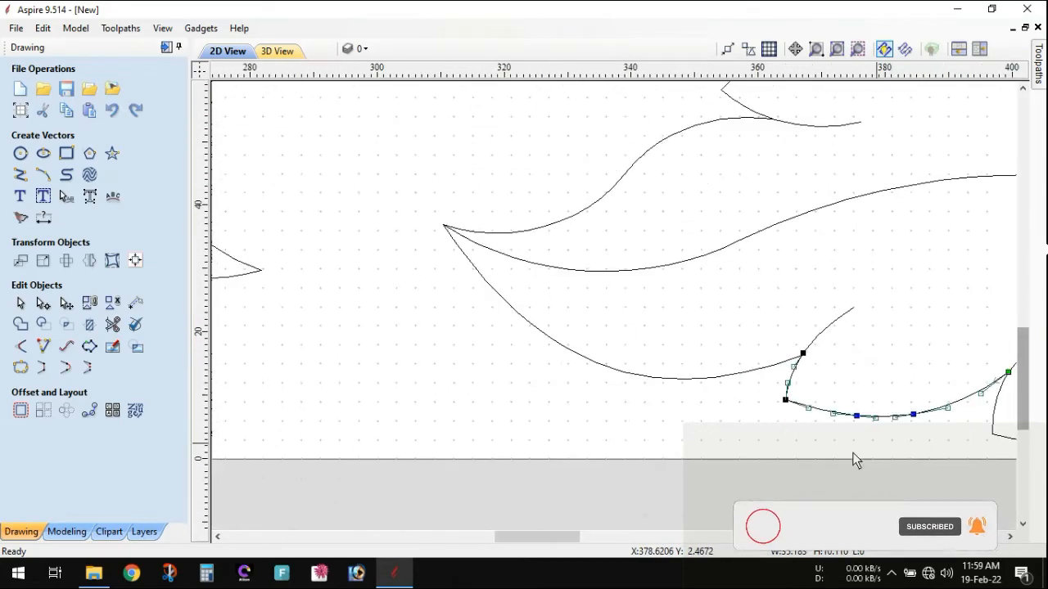
{"action": "left_click_drag", "start_coordinate": [567, 538], "coordinate": [627, 540]}
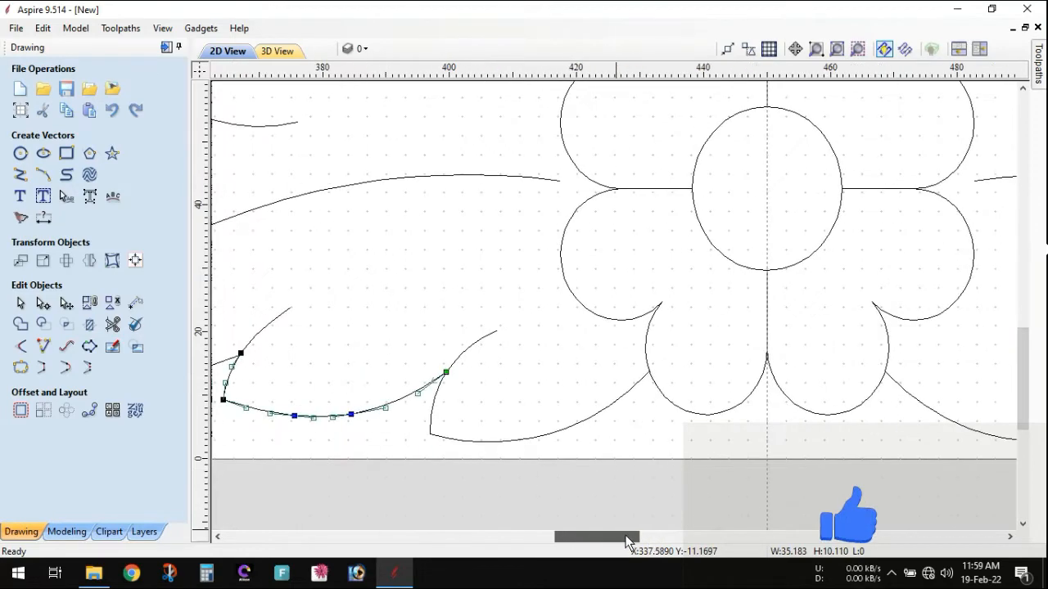
{"action": "scroll", "coordinate": [458, 354], "scroll_direction": "up", "scroll_amount": 2}
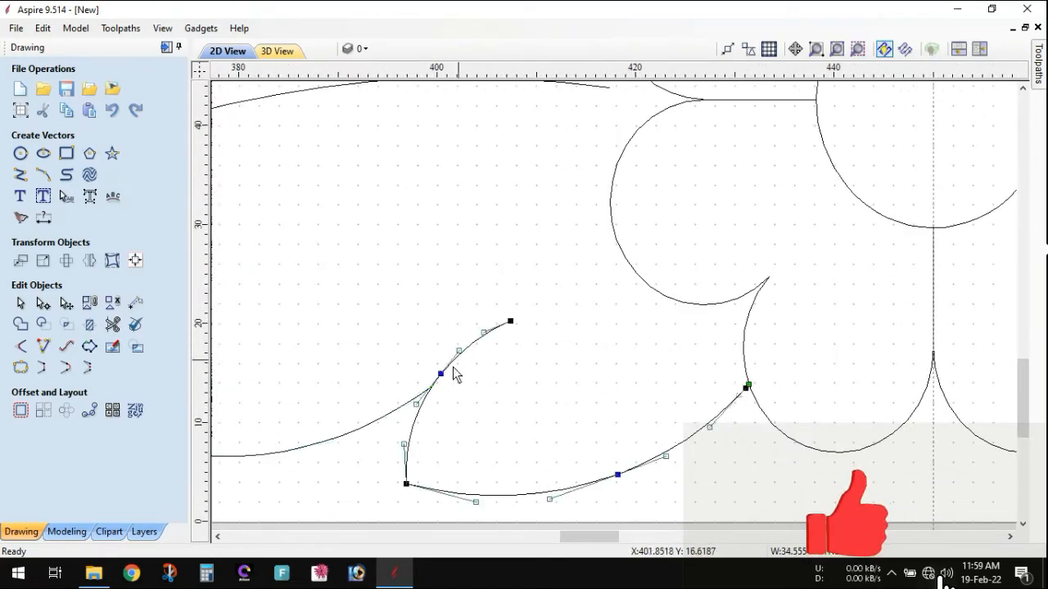
{"action": "key", "text": "c"}
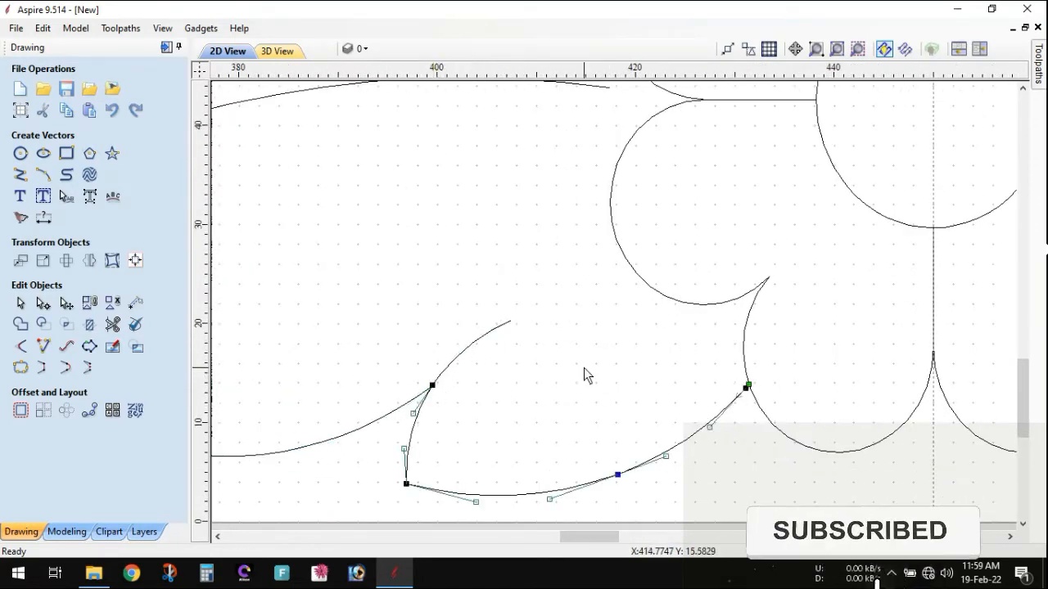
Cut the top ornament's inner leaf-pair outline where the top petal's left side meets it and at its lower tip on the centre line
{"action": "scroll", "coordinate": [559, 241], "scroll_direction": "down", "scroll_amount": 5}
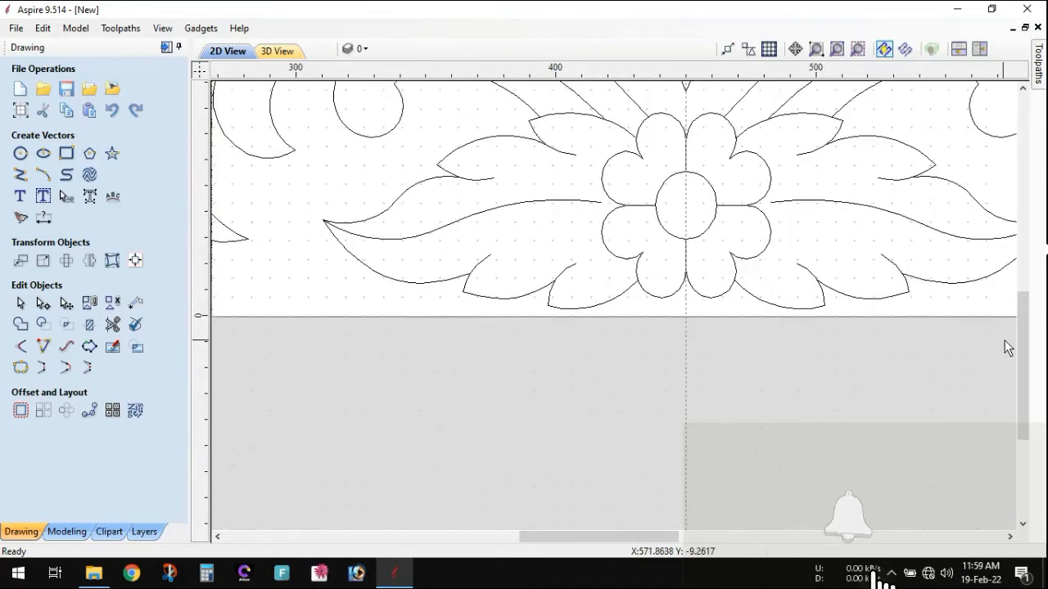
{"action": "left_click_drag", "start_coordinate": [1023, 360], "coordinate": [1022, 282]}
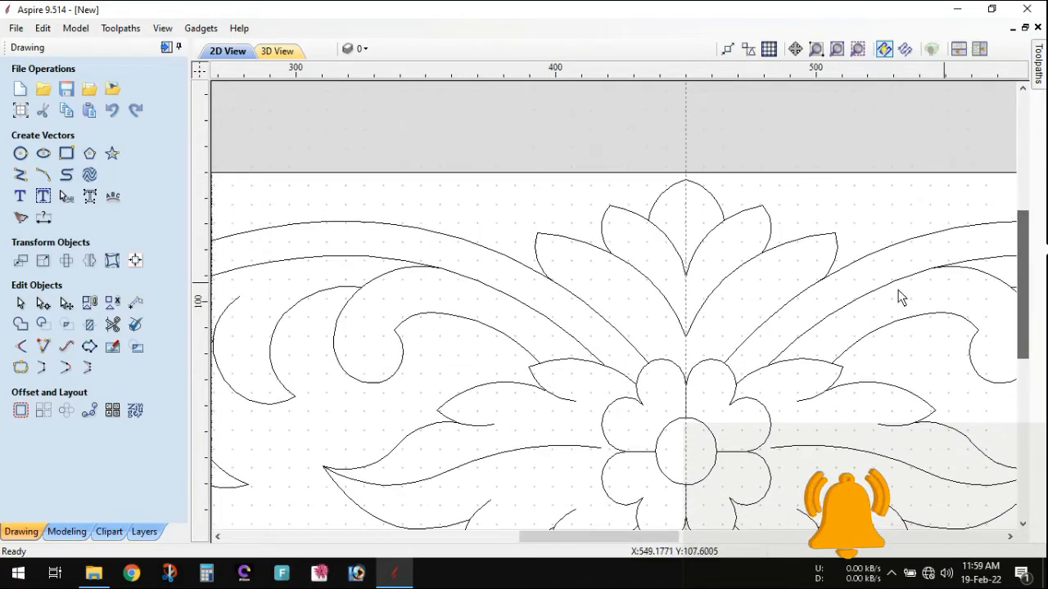
{"action": "scroll", "coordinate": [661, 291], "scroll_direction": "up", "scroll_amount": 3}
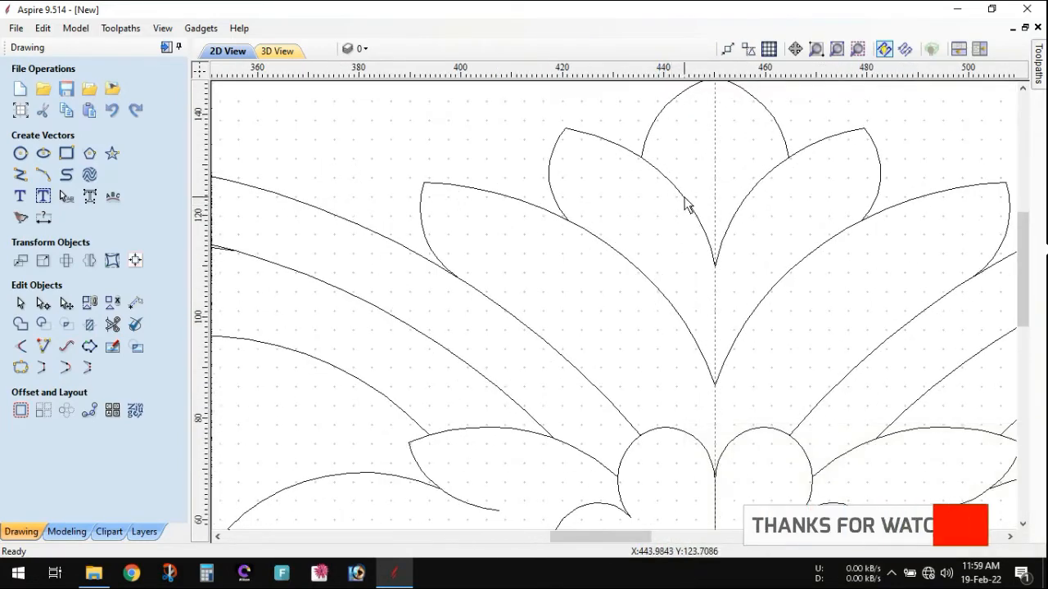
{"action": "double_click", "coordinate": [663, 176]}
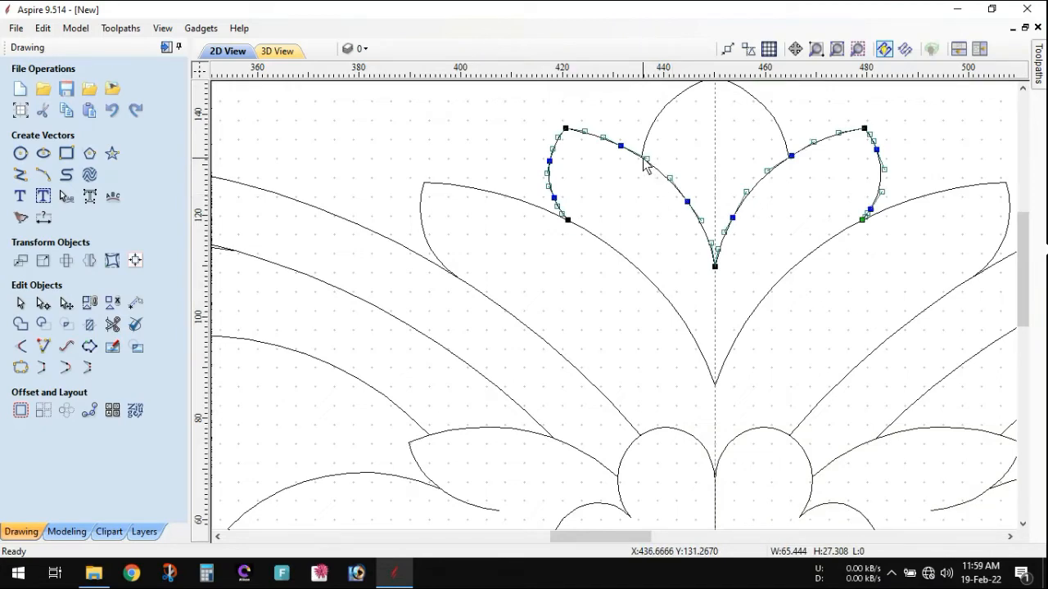
{"action": "scroll", "coordinate": [651, 169], "scroll_direction": "up", "scroll_amount": 2}
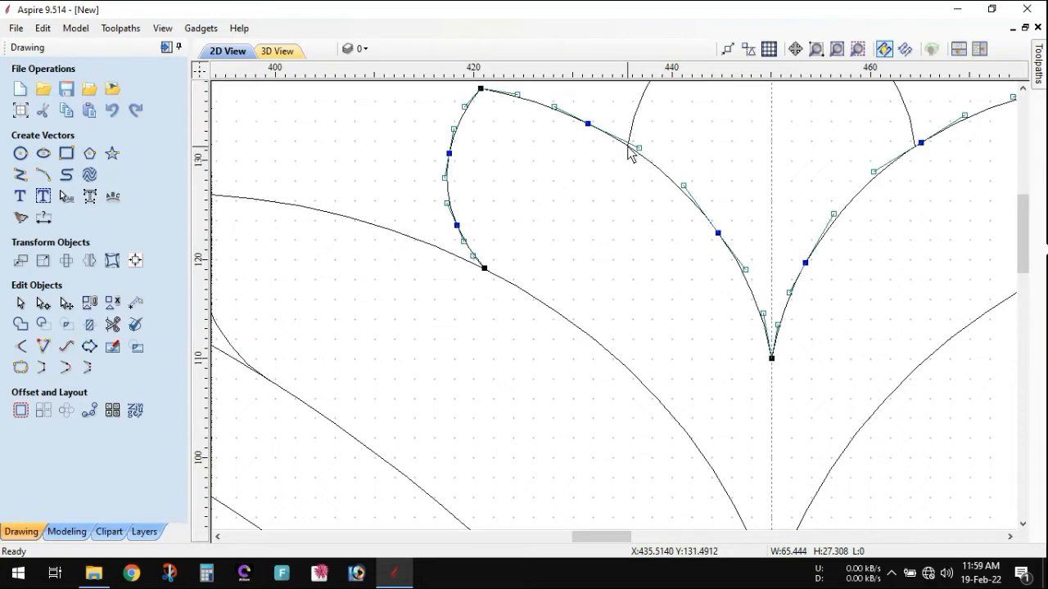
{"action": "key", "text": "c"}
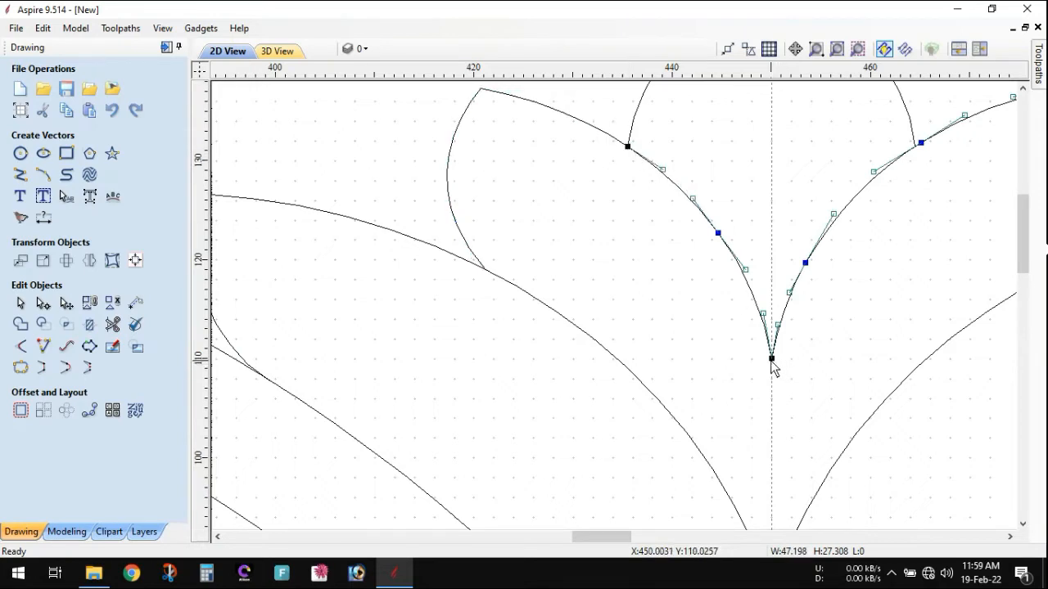
{"action": "key", "text": "c"}
Cut the top ornament's outer leaf-pair outline where the lower end of the inner left leaf meets it
{"action": "left_click", "coordinate": [582, 336]}
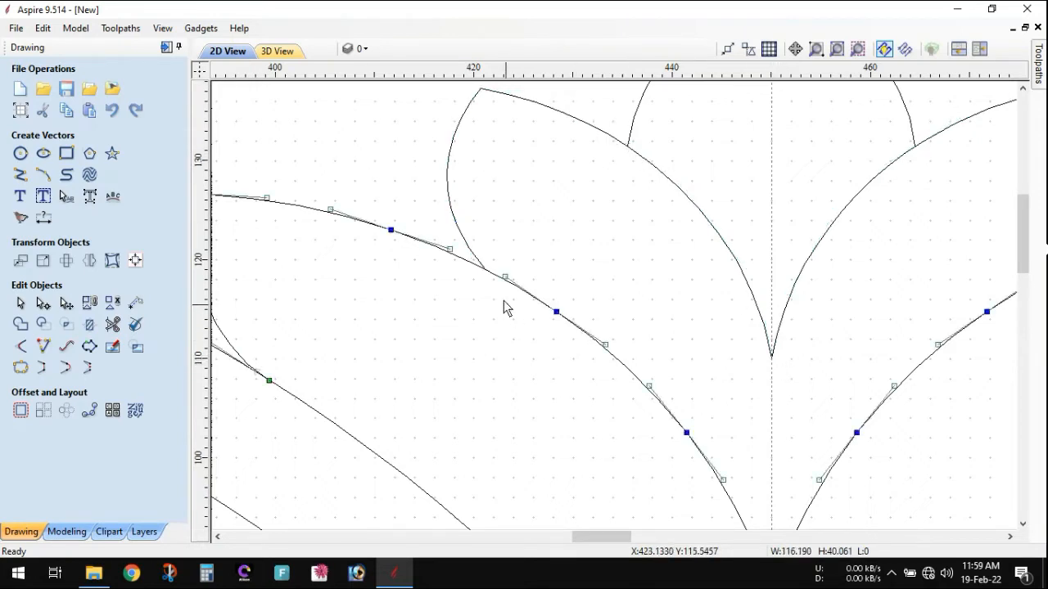
{"action": "key", "text": "c"}
{"action": "scroll", "coordinate": [725, 461], "scroll_direction": "down", "scroll_amount": 3}
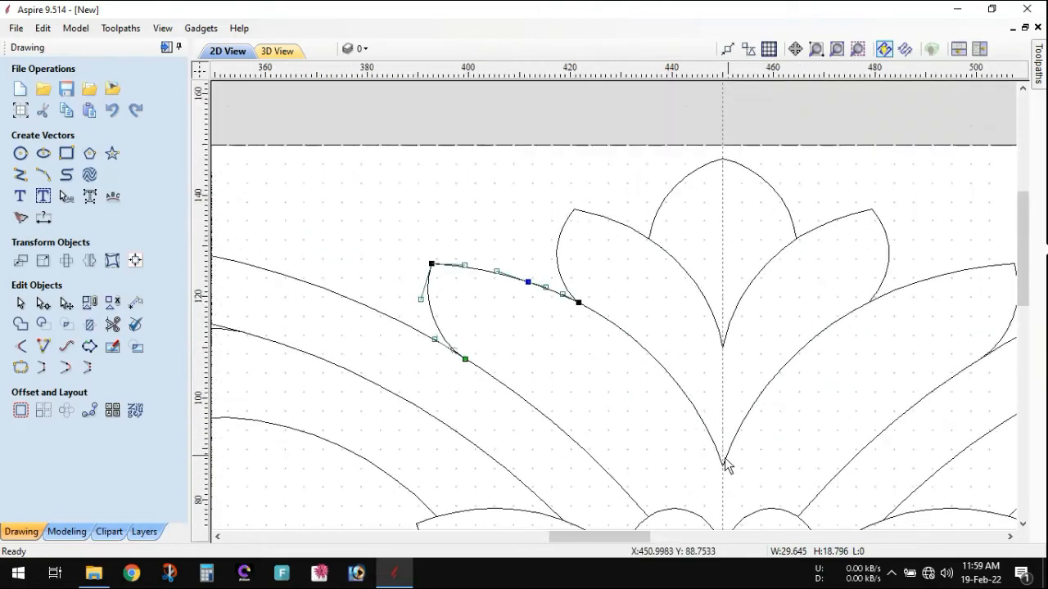
{"action": "scroll", "coordinate": [725, 465], "scroll_direction": "up", "scroll_amount": 2}
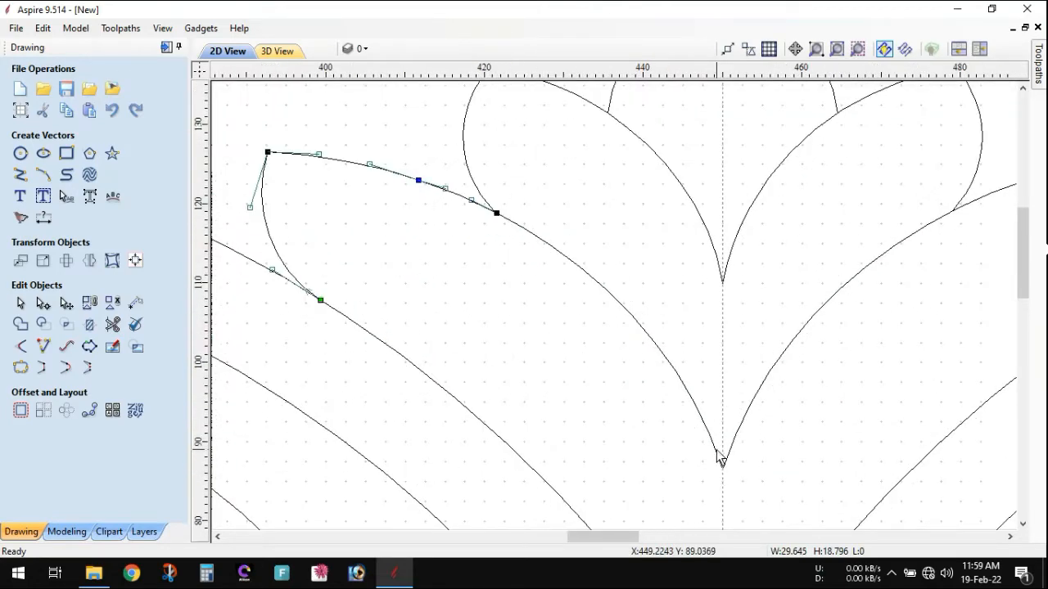
Cut the lower petal vector at the node on the centre line where its two halves meet
{"action": "left_click", "coordinate": [711, 440]}
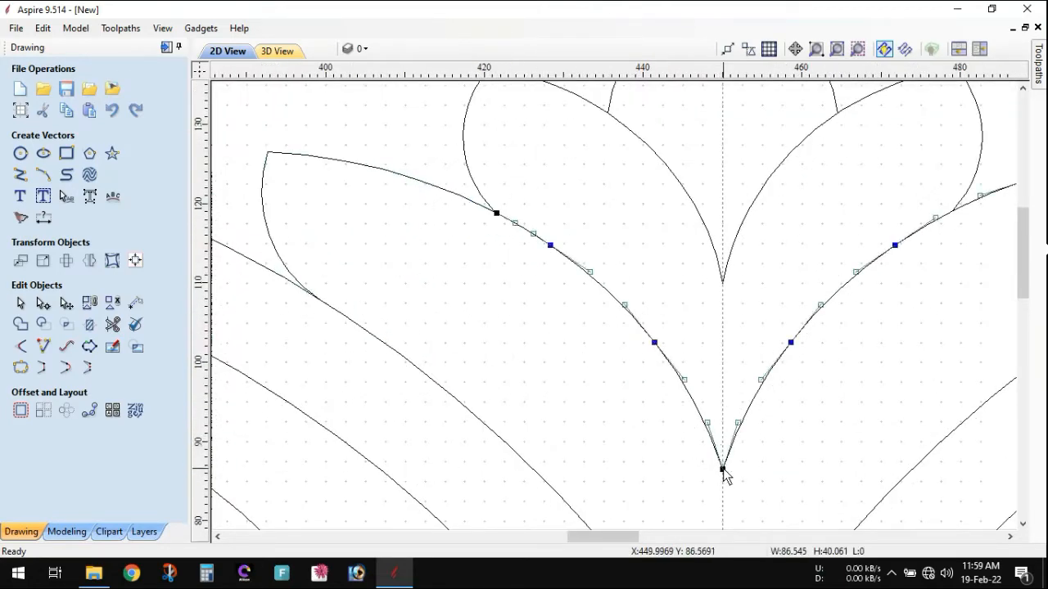
{"action": "key", "text": "c"}
{"action": "left_click", "coordinate": [611, 400]}
Examine the whole ornament from the central flower to the far tip of the left scroll
{"action": "scroll", "coordinate": [611, 398], "scroll_direction": "down", "scroll_amount": 3}
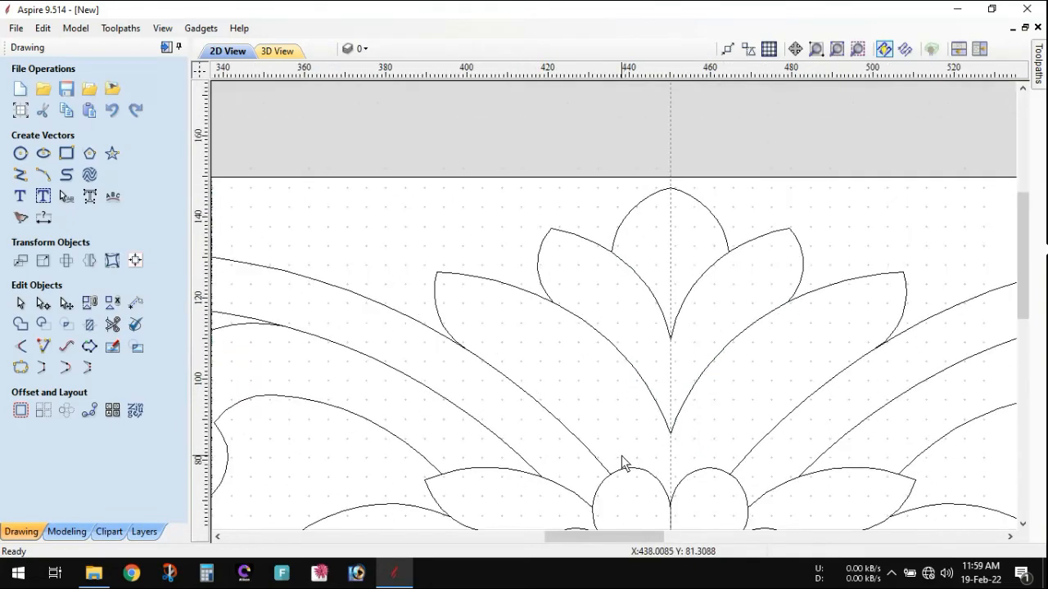
{"action": "scroll", "coordinate": [613, 470], "scroll_direction": "down", "scroll_amount": 3}
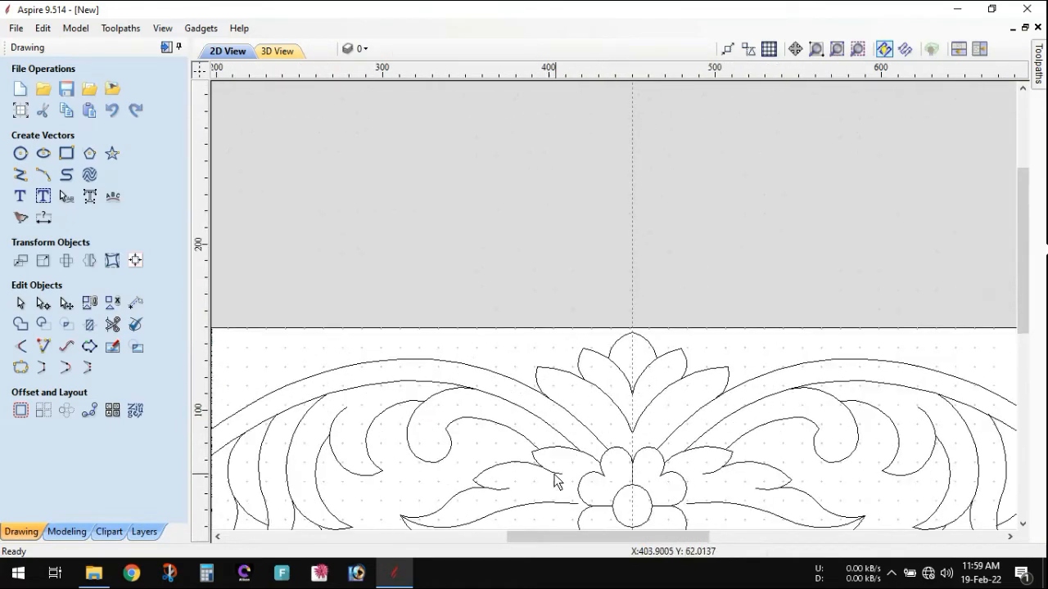
{"action": "scroll", "coordinate": [555, 481], "scroll_direction": "down", "scroll_amount": 4}
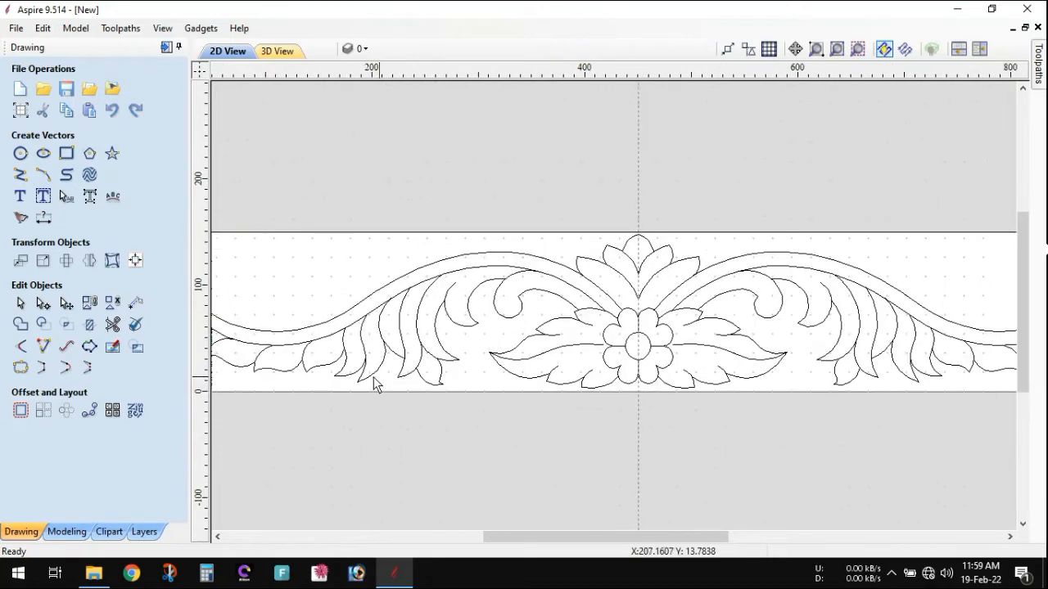
{"action": "scroll", "coordinate": [376, 382], "scroll_direction": "down", "scroll_amount": 1}
{"action": "left_click_drag", "start_coordinate": [571, 541], "coordinate": [529, 543]}
{"action": "scroll", "coordinate": [555, 347], "scroll_direction": "up", "scroll_amount": 1}
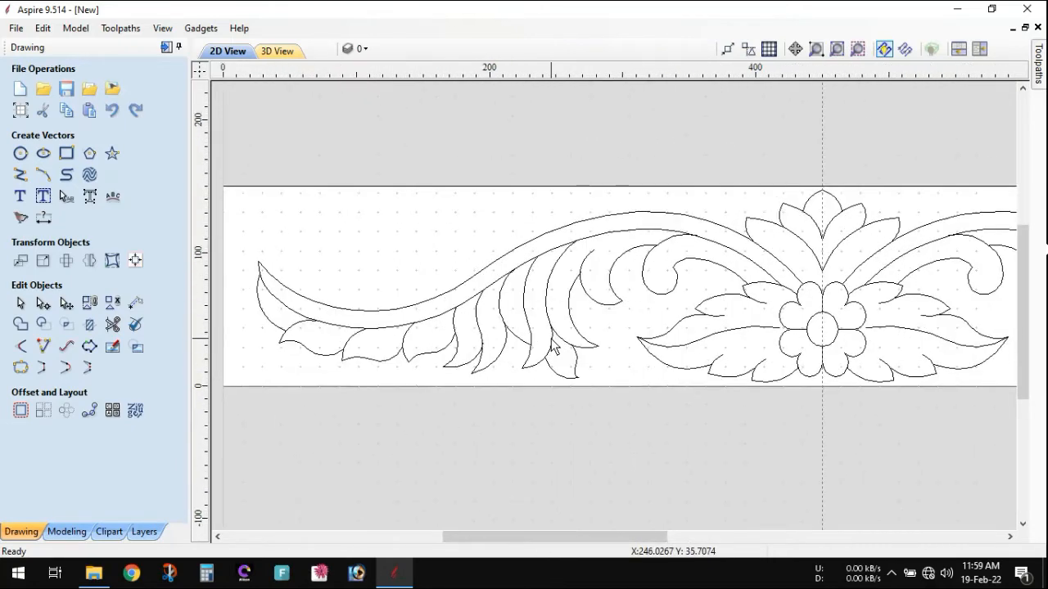
{"action": "scroll", "coordinate": [555, 347], "scroll_direction": "up", "scroll_amount": 1}
{"action": "scroll", "coordinate": [488, 346], "scroll_direction": "down", "scroll_amount": 1}
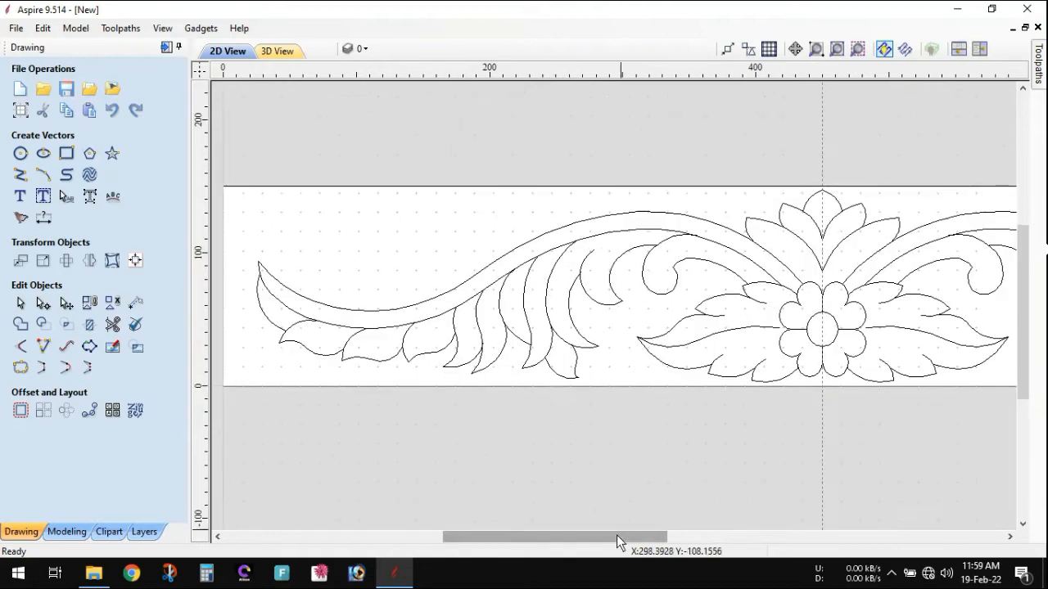
{"action": "left_click_drag", "start_coordinate": [616, 536], "coordinate": [600, 536]}
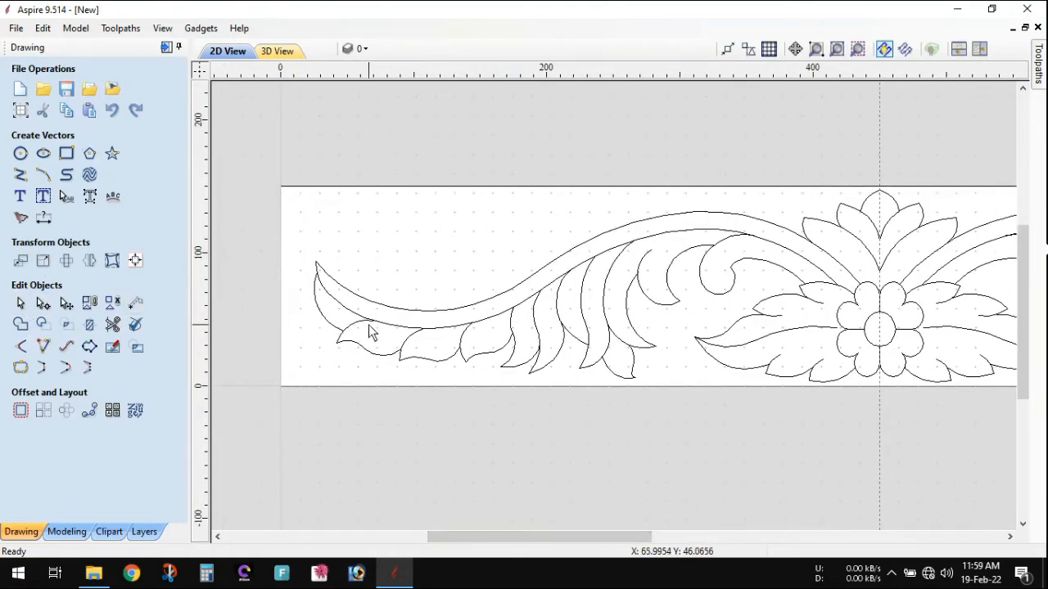
Check one by one the inner curves that divide the leaves beneath the left scroll
{"action": "scroll", "coordinate": [404, 344], "scroll_direction": "up", "scroll_amount": 2}
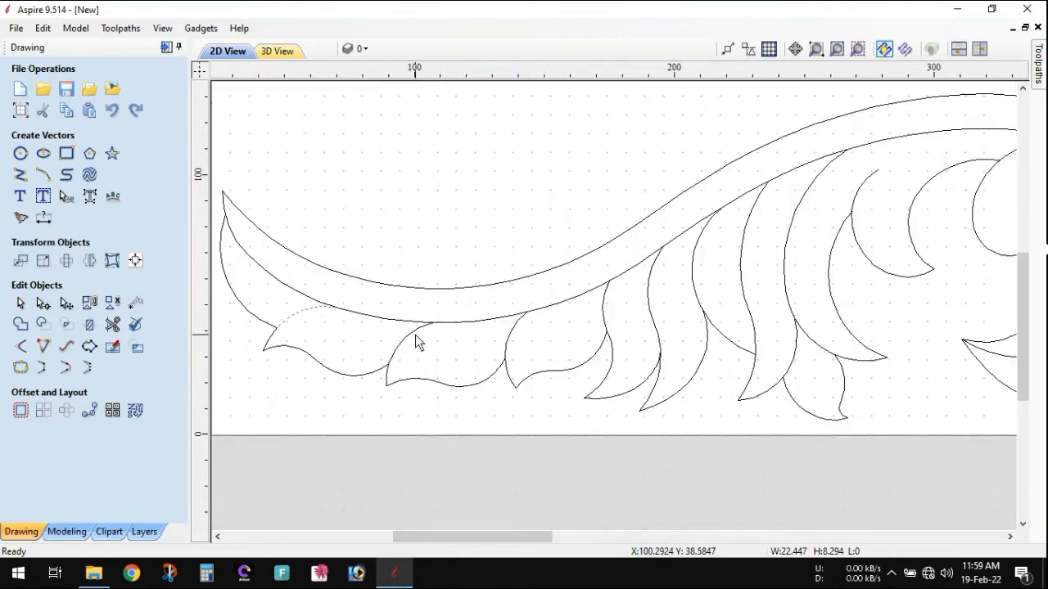
{"action": "left_click", "coordinate": [354, 396]}
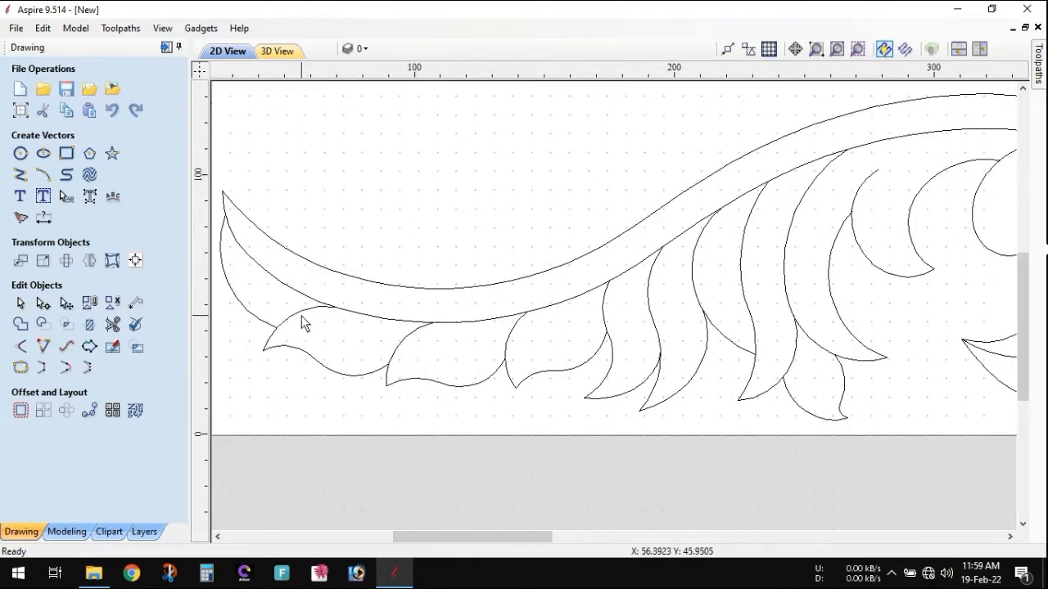
{"action": "left_click", "coordinate": [300, 311]}
{"action": "left_click", "coordinate": [402, 351]}
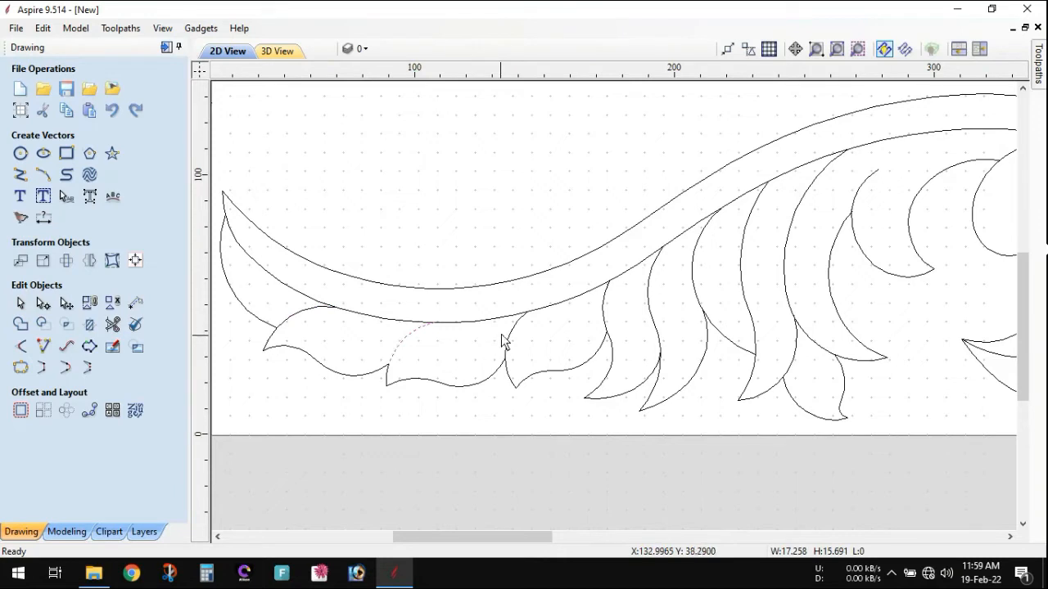
{"action": "left_click", "coordinate": [512, 338]}
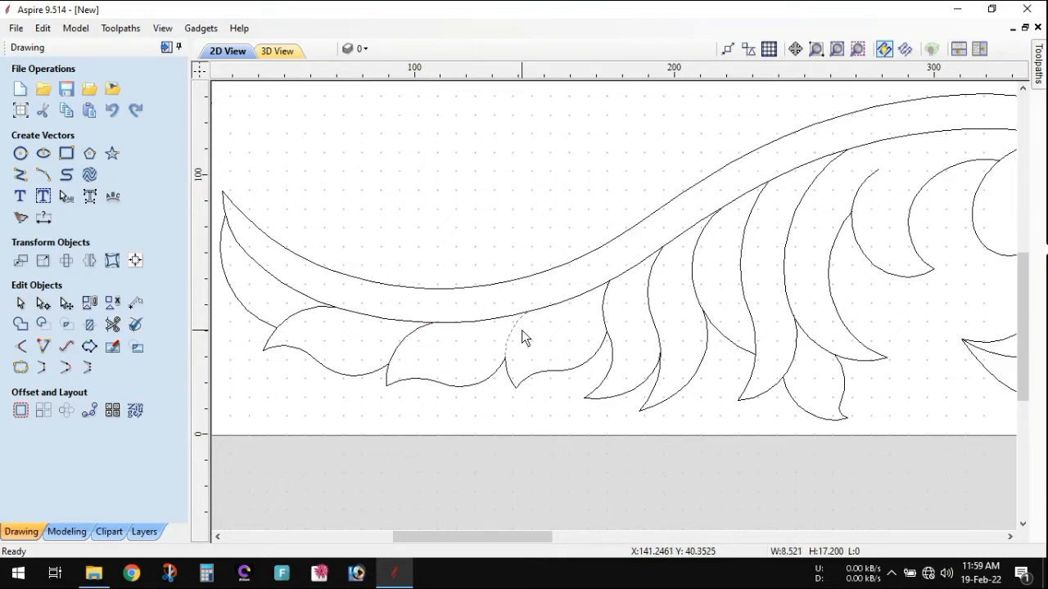
{"action": "left_click", "coordinate": [607, 315]}
{"action": "left_click", "coordinate": [649, 301]}
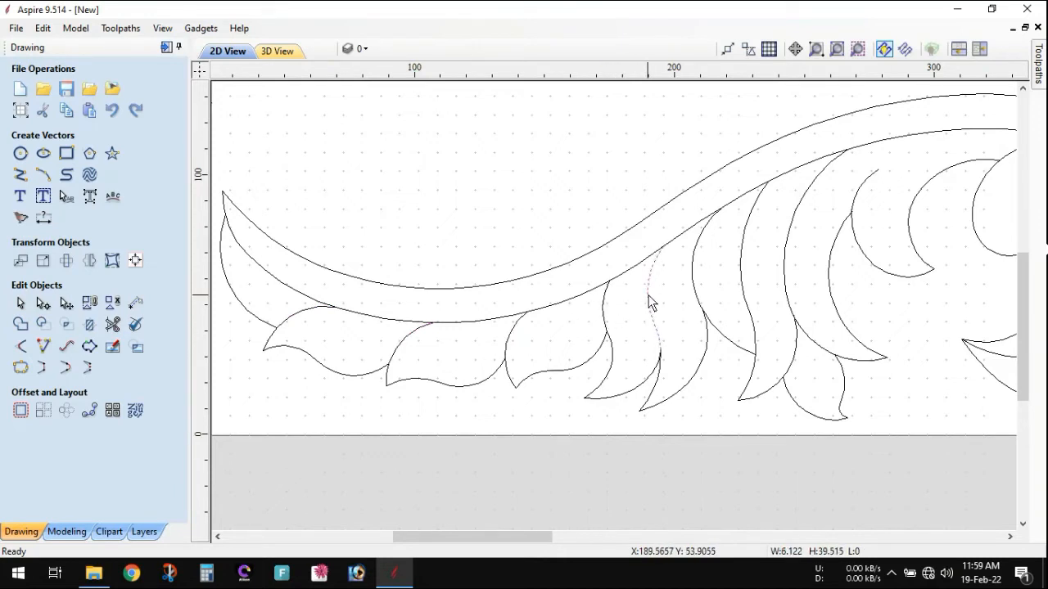
{"action": "left_click", "coordinate": [698, 286]}
{"action": "left_click", "coordinate": [753, 262]}
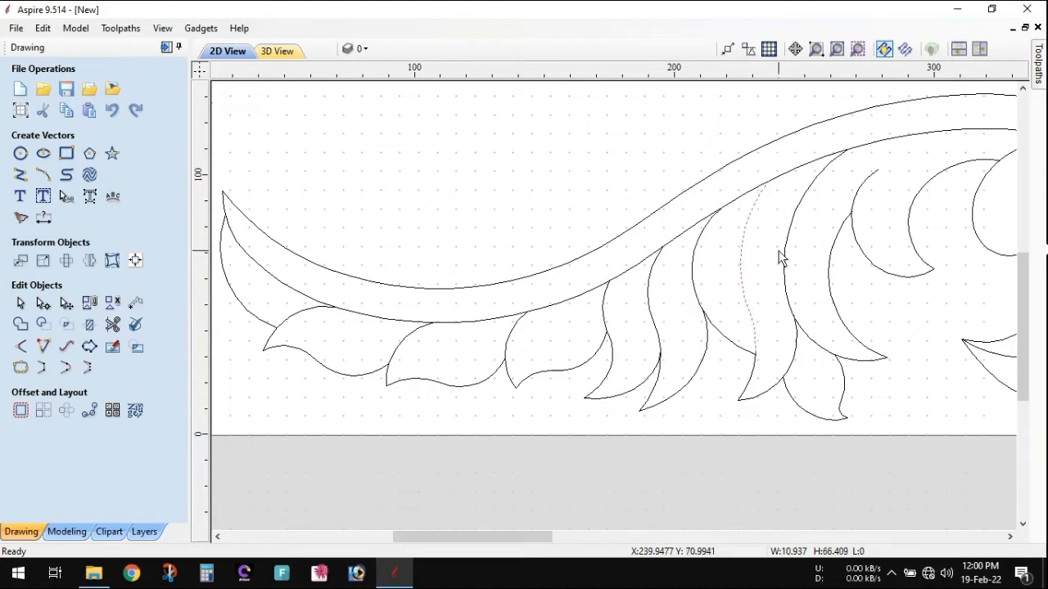
{"action": "left_click", "coordinate": [787, 244]}
{"action": "left_click", "coordinate": [860, 197]}
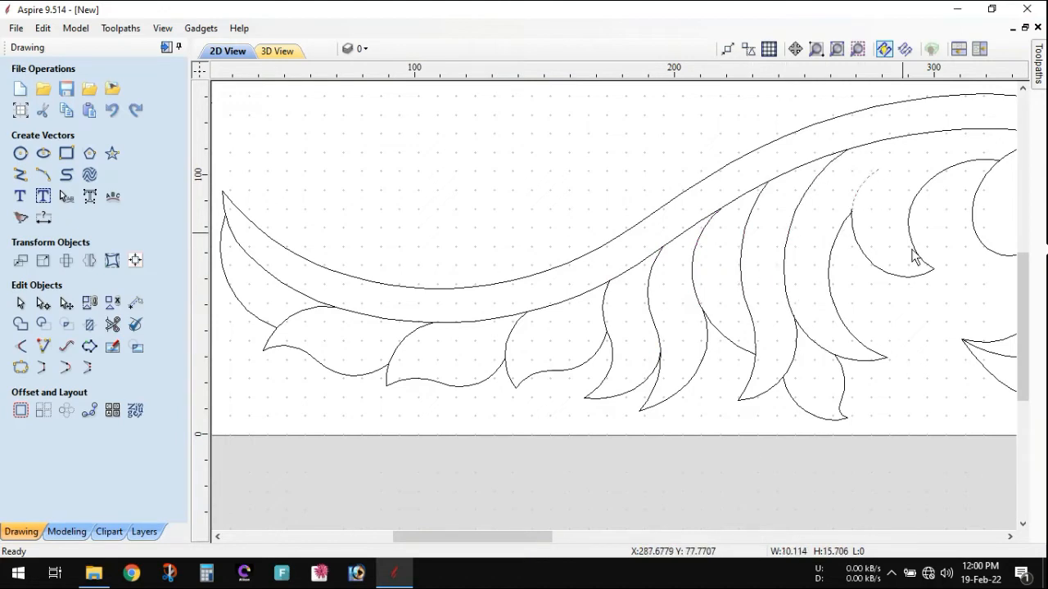
Check the separate curves of the spiral, the side leaf and the two left petals of the top crown
{"action": "scroll", "coordinate": [851, 326], "scroll_direction": "down", "scroll_amount": 1}
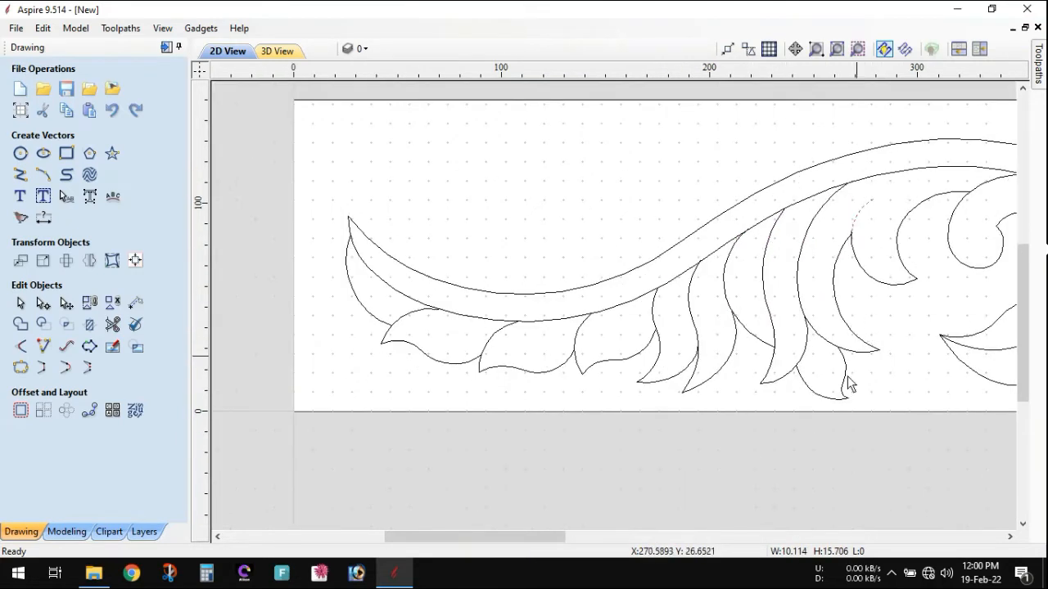
{"action": "left_click_drag", "start_coordinate": [544, 537], "coordinate": [610, 537]}
{"action": "left_click", "coordinate": [701, 181]}
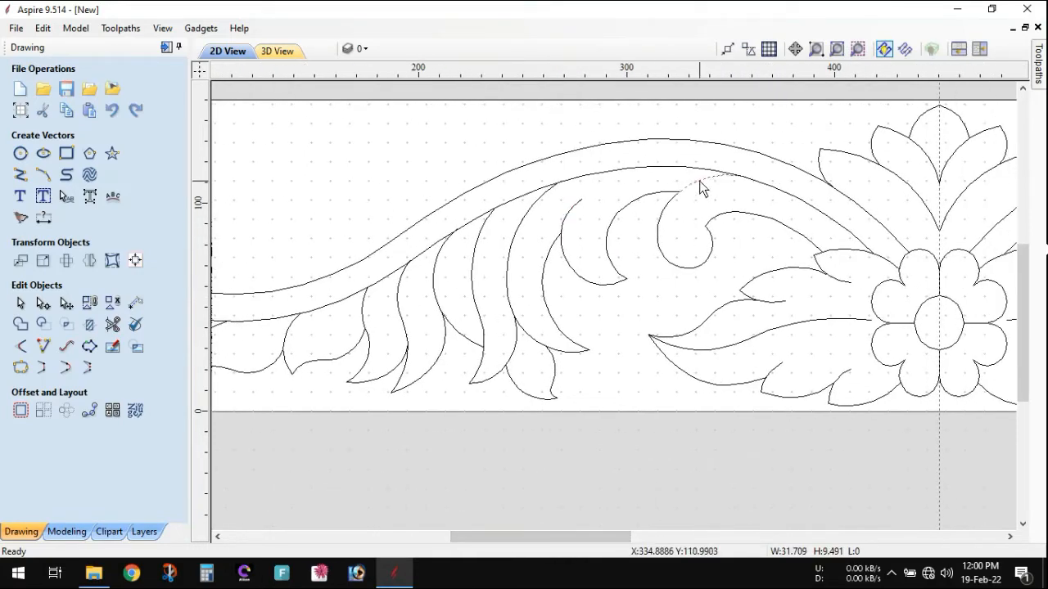
{"action": "left_click", "coordinate": [842, 285]}
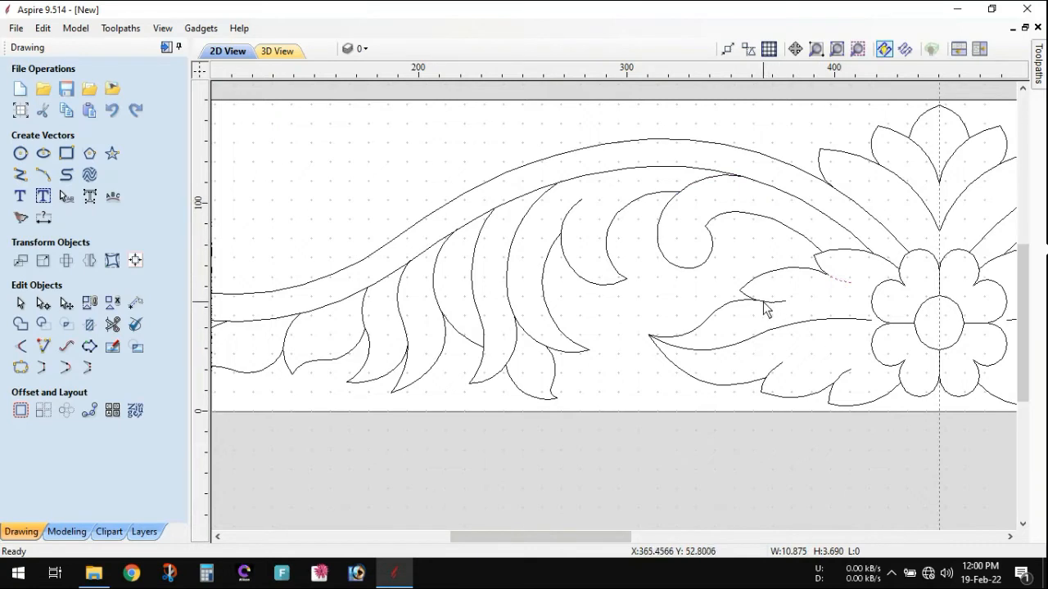
{"action": "left_click", "coordinate": [918, 200]}
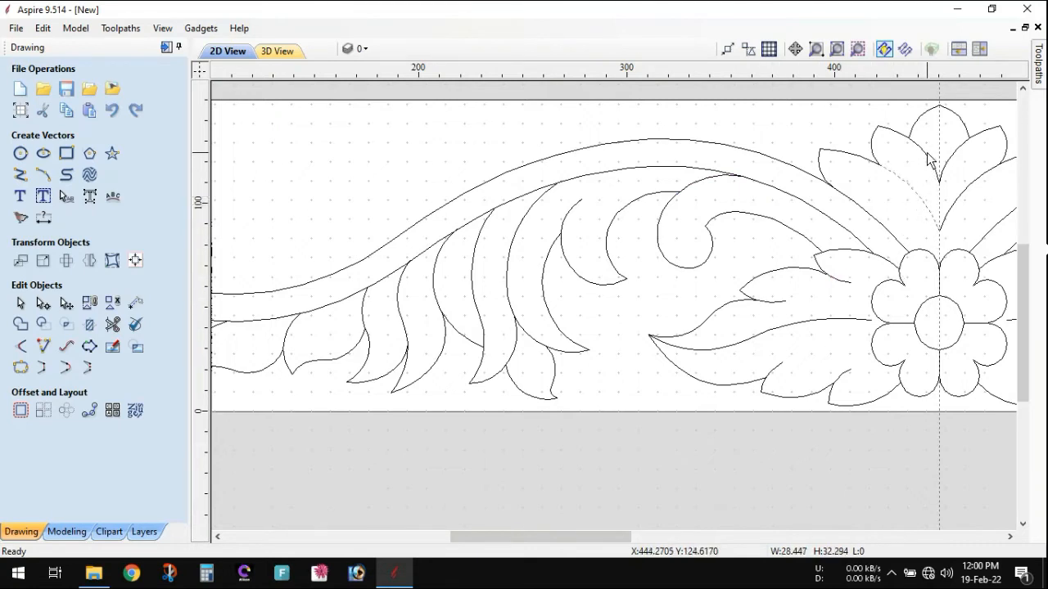
{"action": "left_click", "coordinate": [928, 159]}
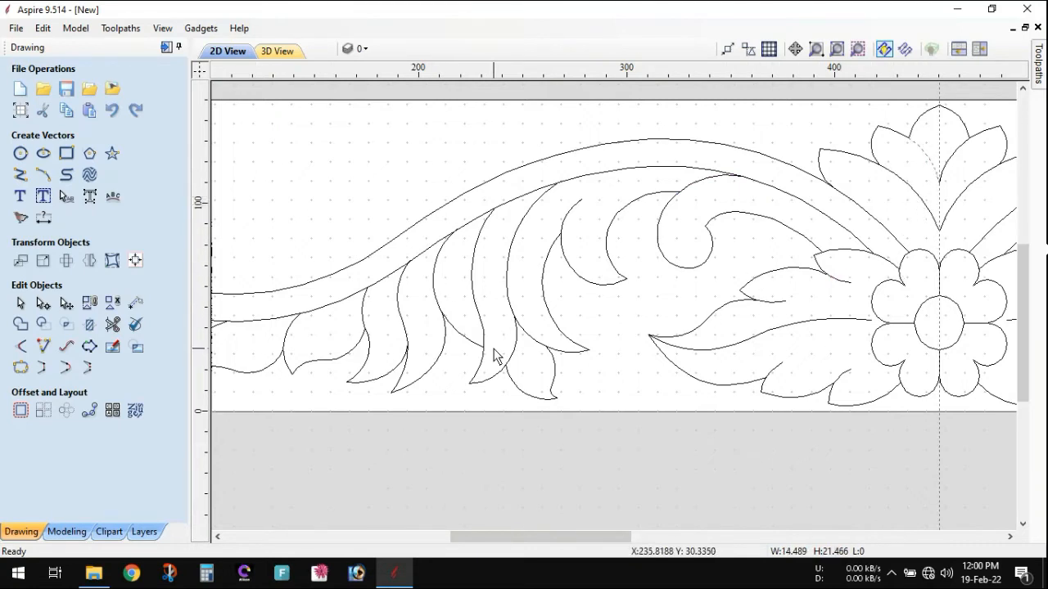
Inspect the start nodes of the left crown petal curves, the short leaf veins and the spiral's connecting curve
{"action": "left_click", "coordinate": [906, 190]}
{"action": "left_click", "coordinate": [927, 159]}
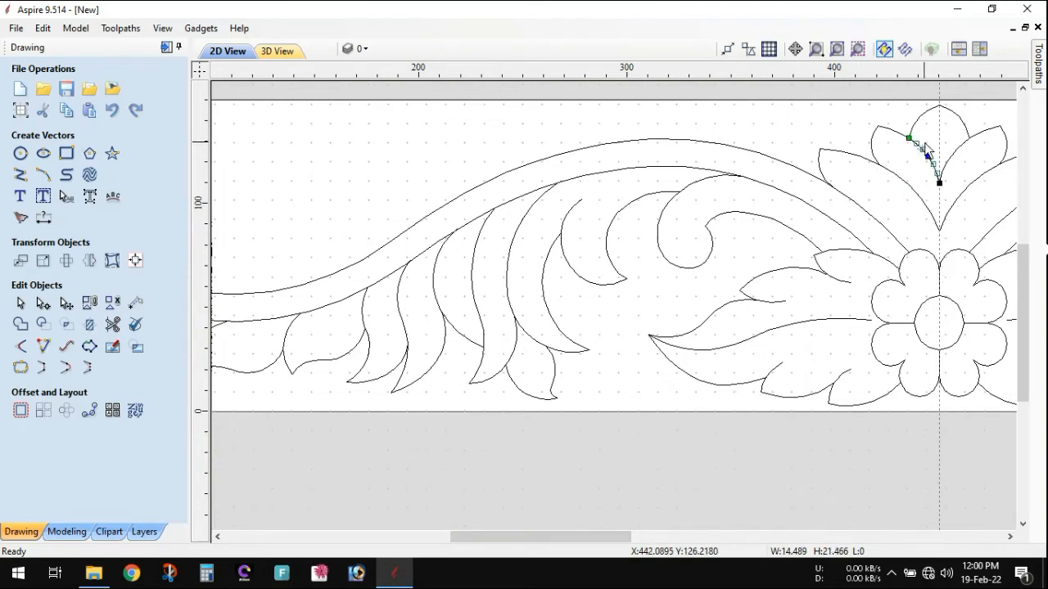
{"action": "left_click", "coordinate": [908, 195]}
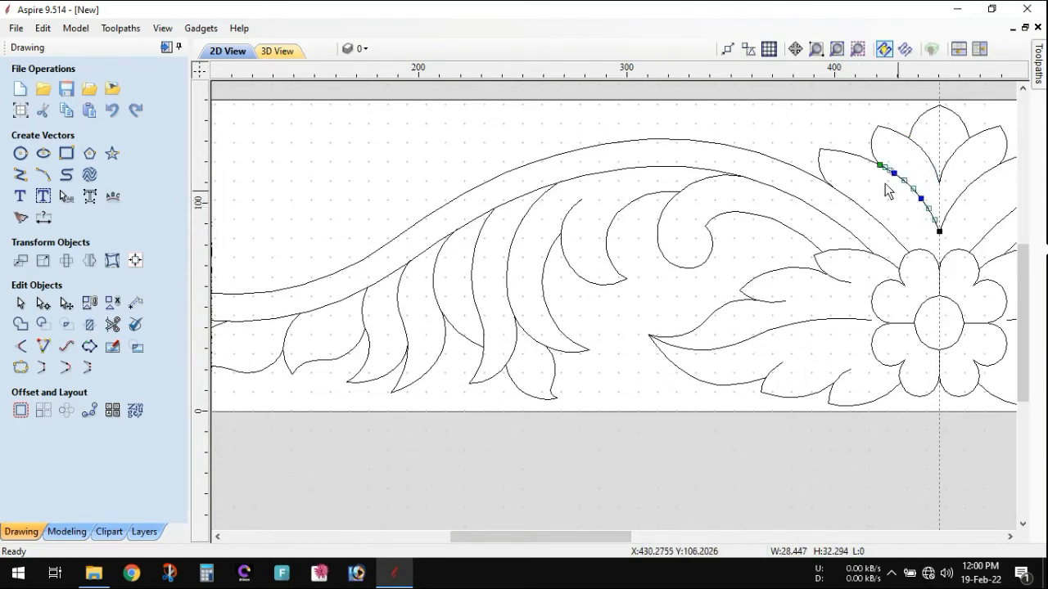
{"action": "left_click", "coordinate": [845, 283]}
{"action": "left_click", "coordinate": [783, 302]}
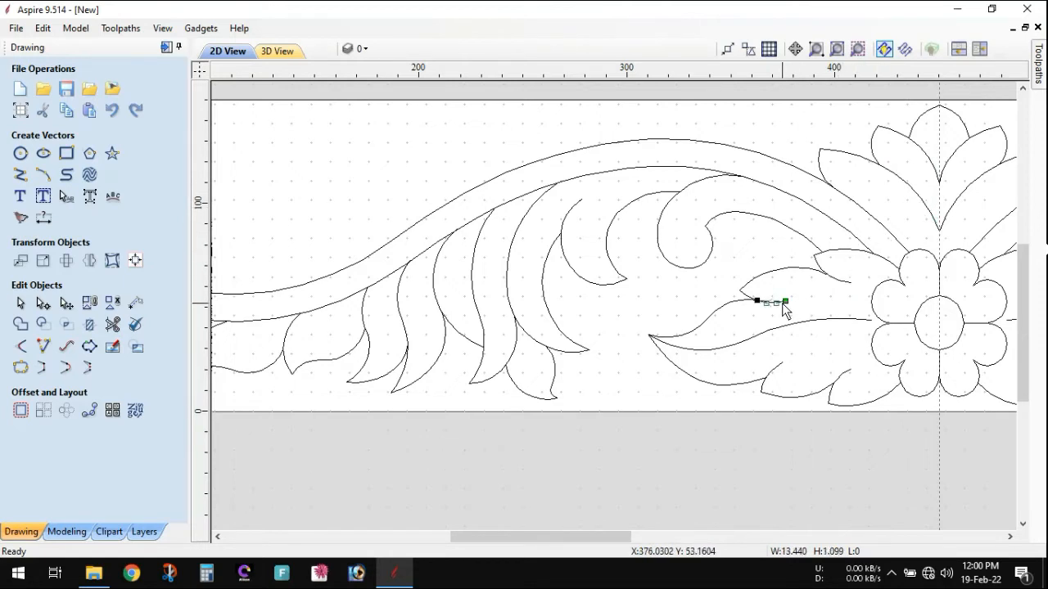
{"action": "left_click", "coordinate": [778, 368]}
{"action": "left_click", "coordinate": [847, 375]}
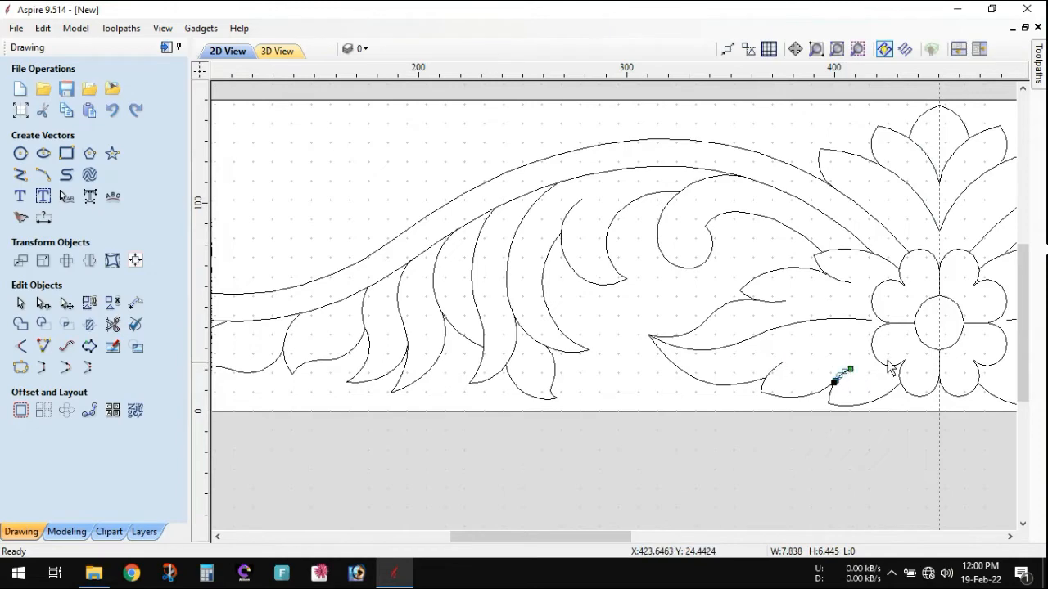
{"action": "left_click", "coordinate": [714, 183]}
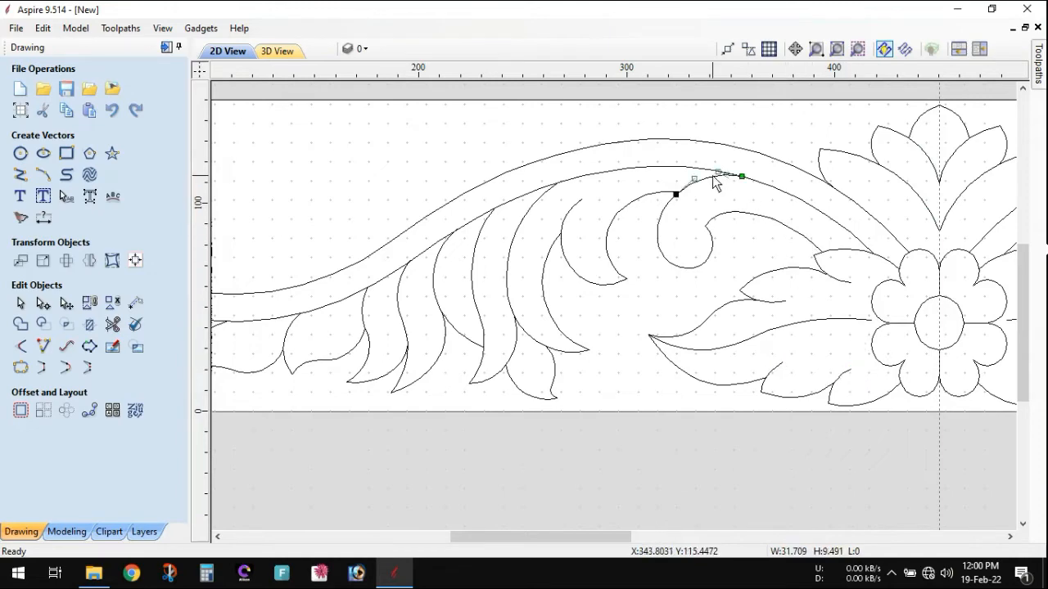
Reverse the direction of the lower left petal curve so it starts at the centre line
{"action": "scroll", "coordinate": [917, 222], "scroll_direction": "up", "scroll_amount": 2}
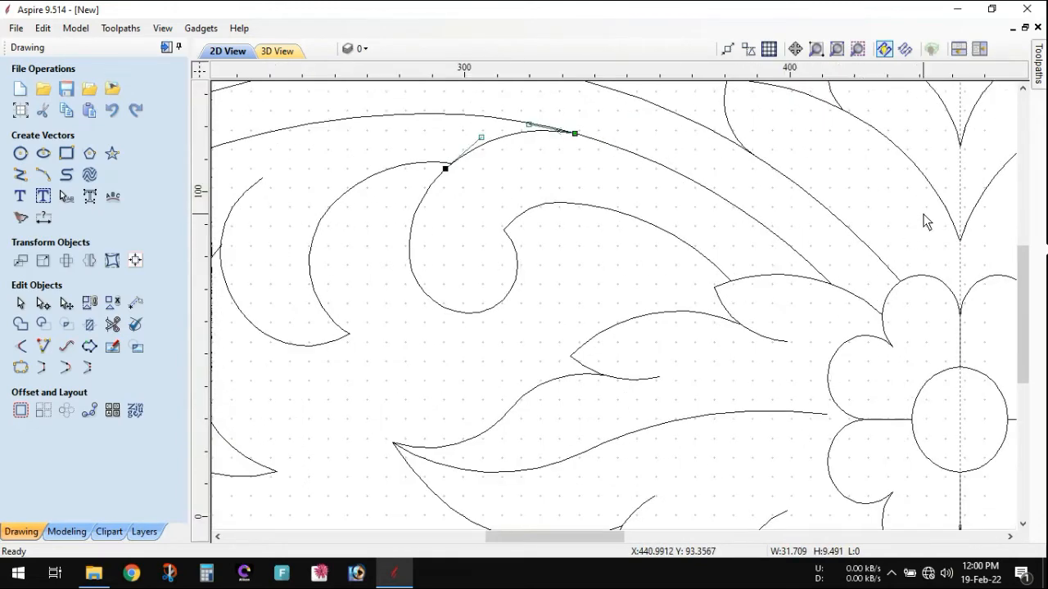
{"action": "scroll", "coordinate": [925, 221], "scroll_direction": "down", "scroll_amount": 1}
{"action": "left_click_drag", "start_coordinate": [1023, 289], "coordinate": [1023, 266]}
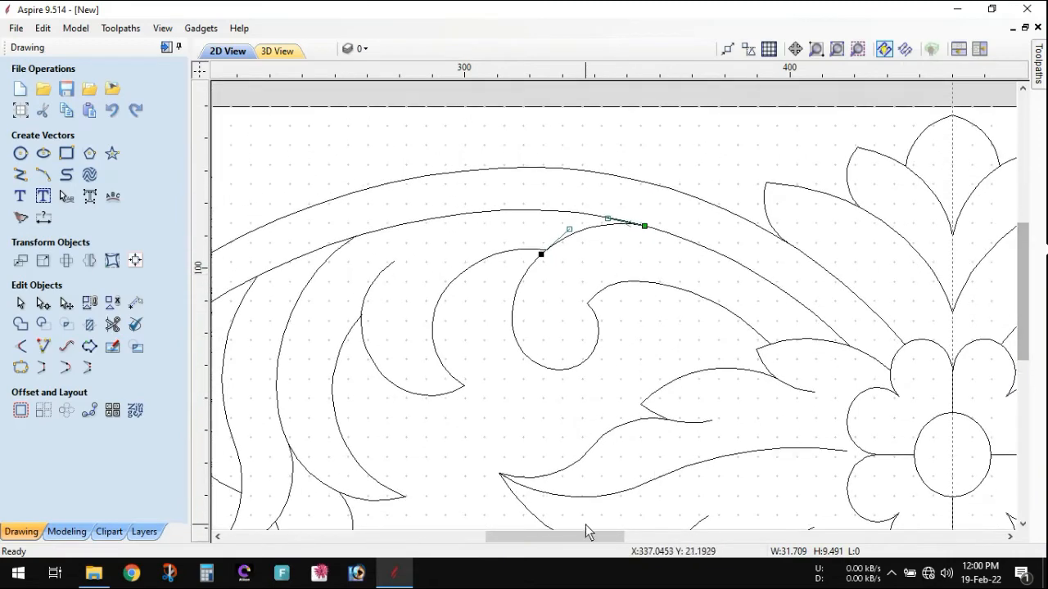
{"action": "left_click_drag", "start_coordinate": [585, 532], "coordinate": [631, 533]}
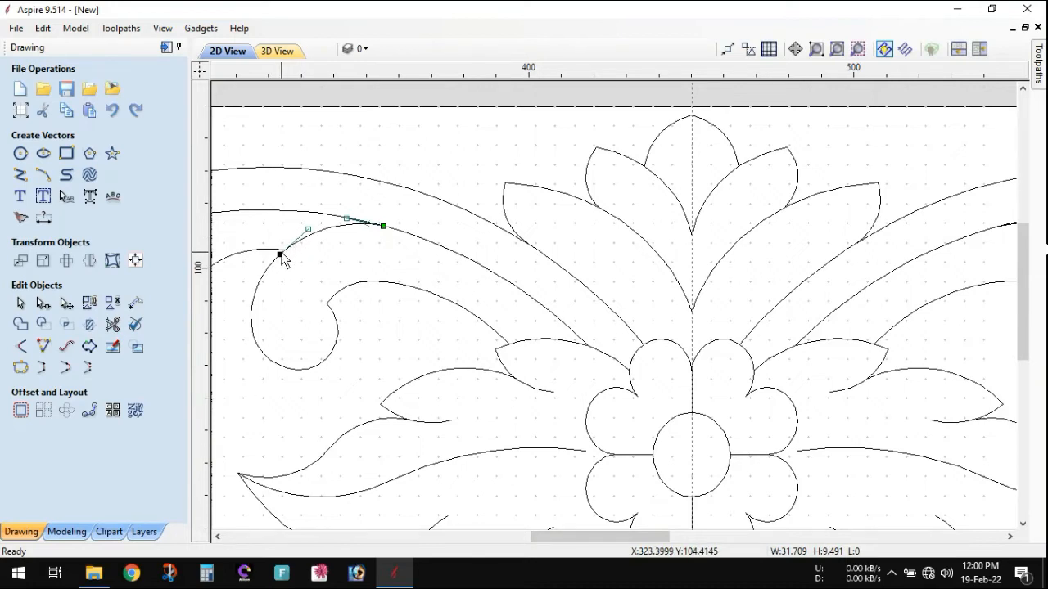
{"action": "left_click", "coordinate": [671, 272]}
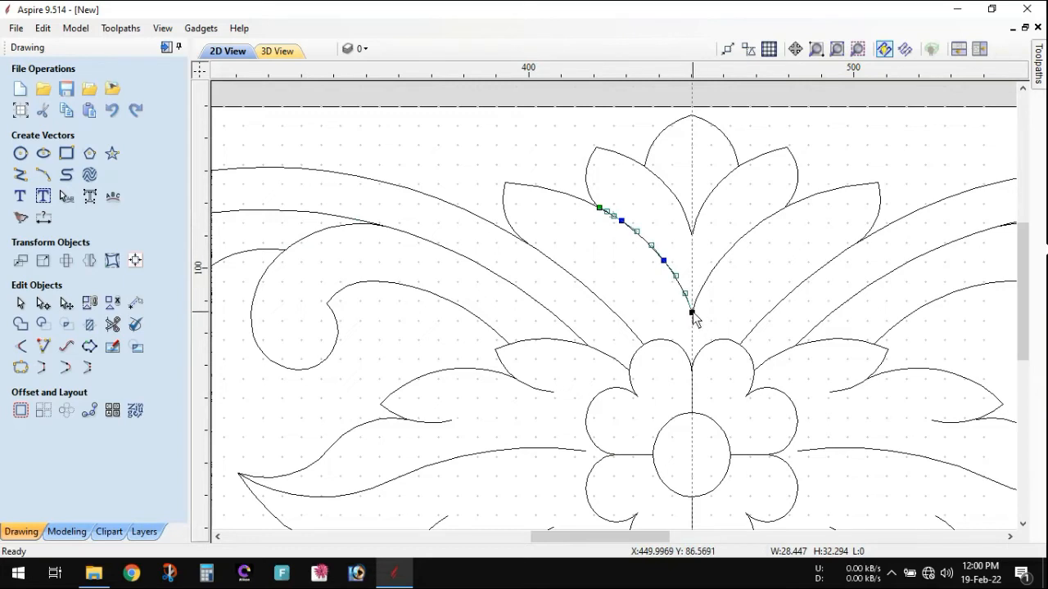
{"action": "scroll", "coordinate": [691, 315], "scroll_direction": "up", "scroll_amount": 2}
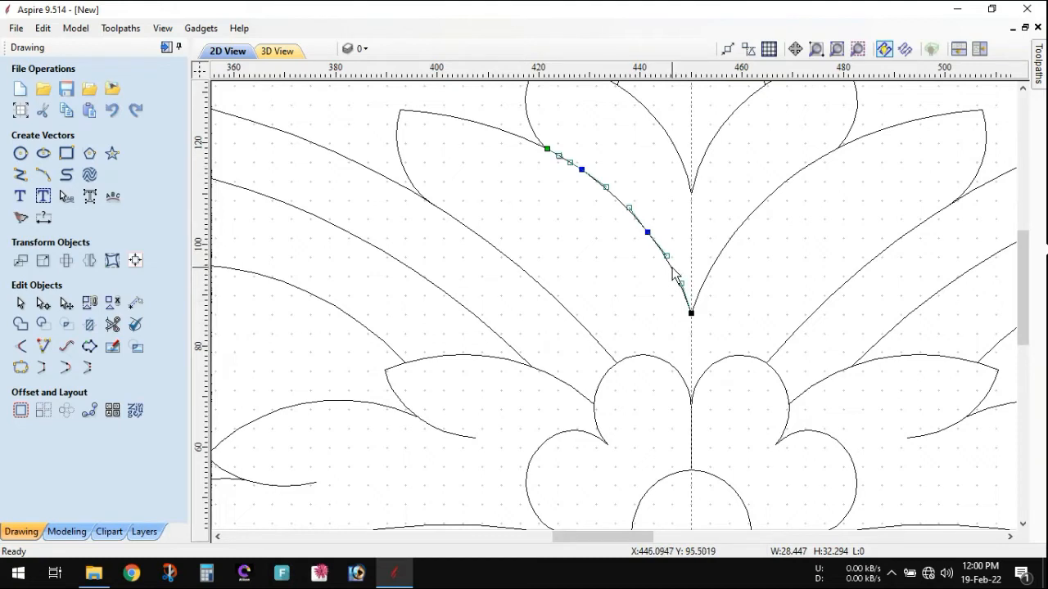
{"action": "right_click", "coordinate": [672, 273]}
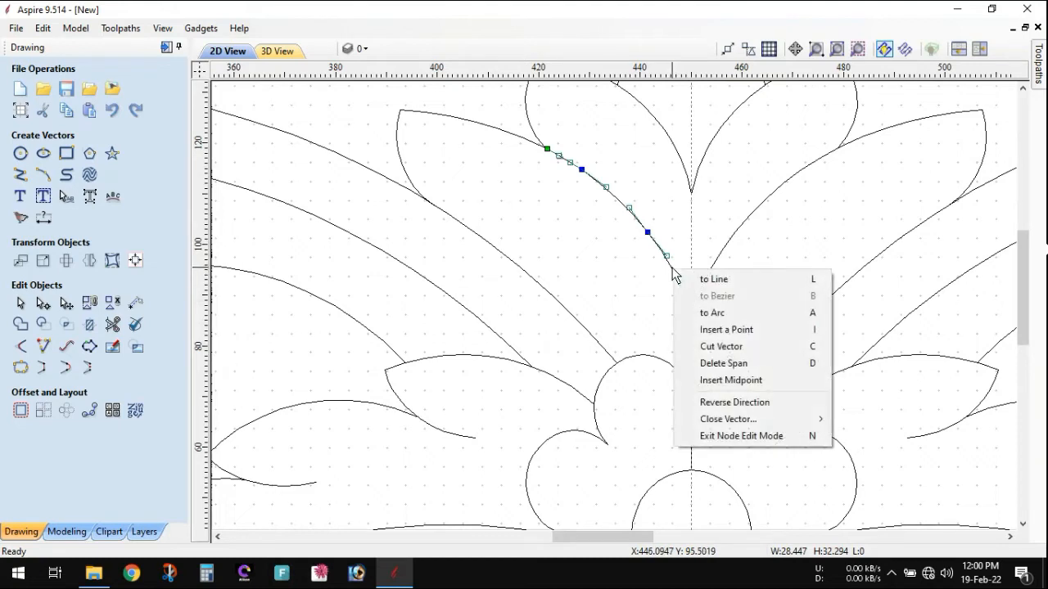
{"action": "left_click", "coordinate": [737, 404]}
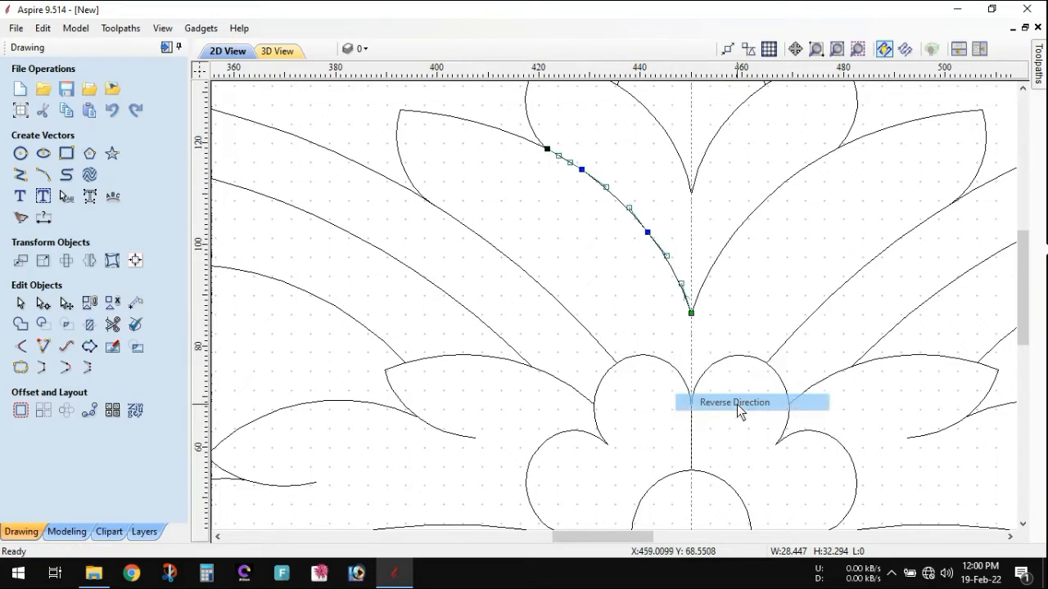
Reverse the direction of the upper left petal curve so it starts at the centre line
{"action": "left_click", "coordinate": [672, 146]}
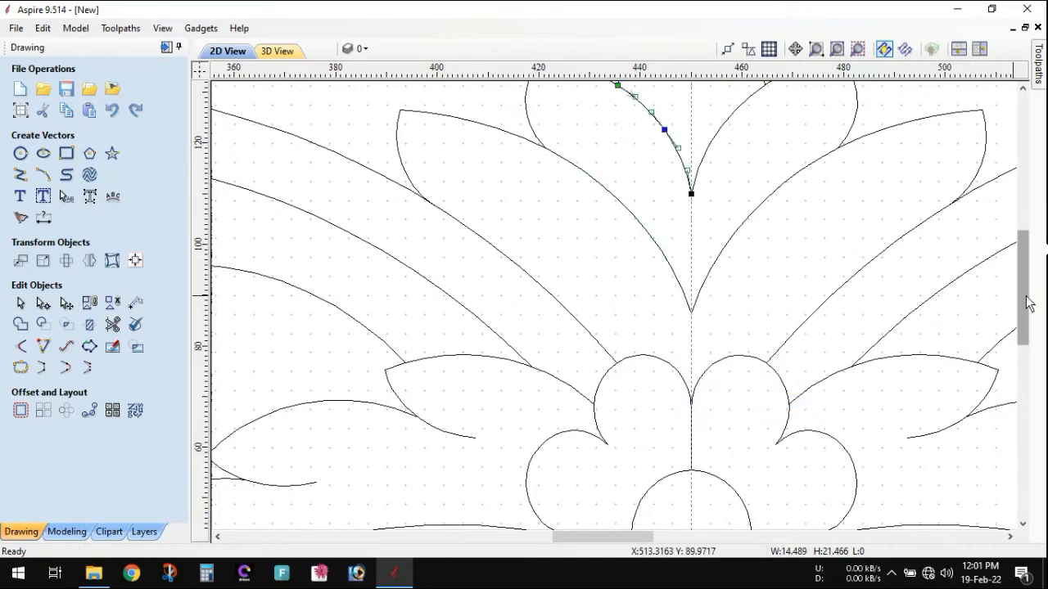
{"action": "left_click_drag", "start_coordinate": [1031, 304], "coordinate": [1030, 269]}
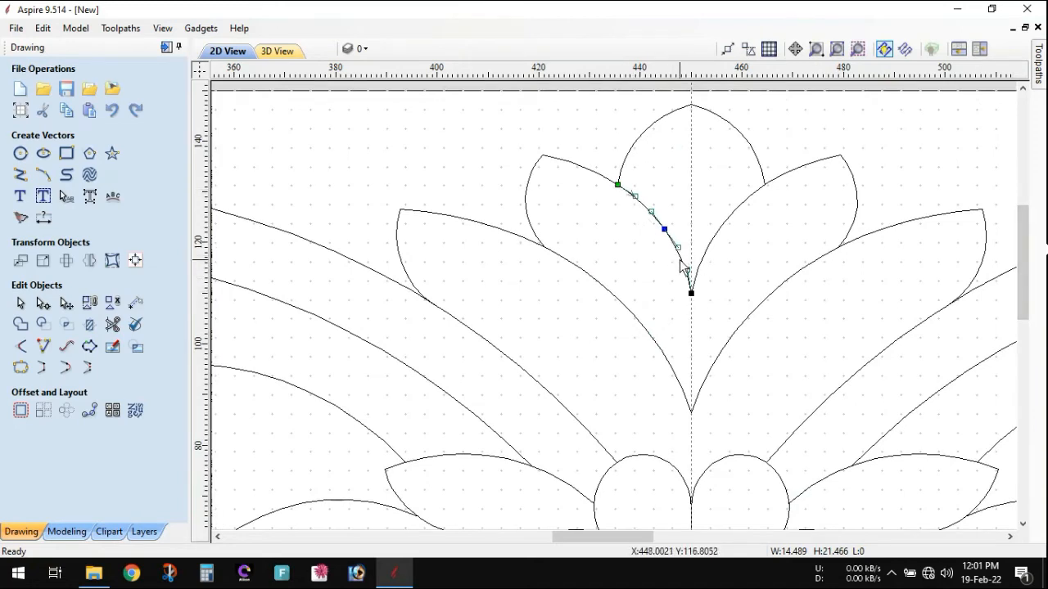
{"action": "right_click", "coordinate": [681, 265]}
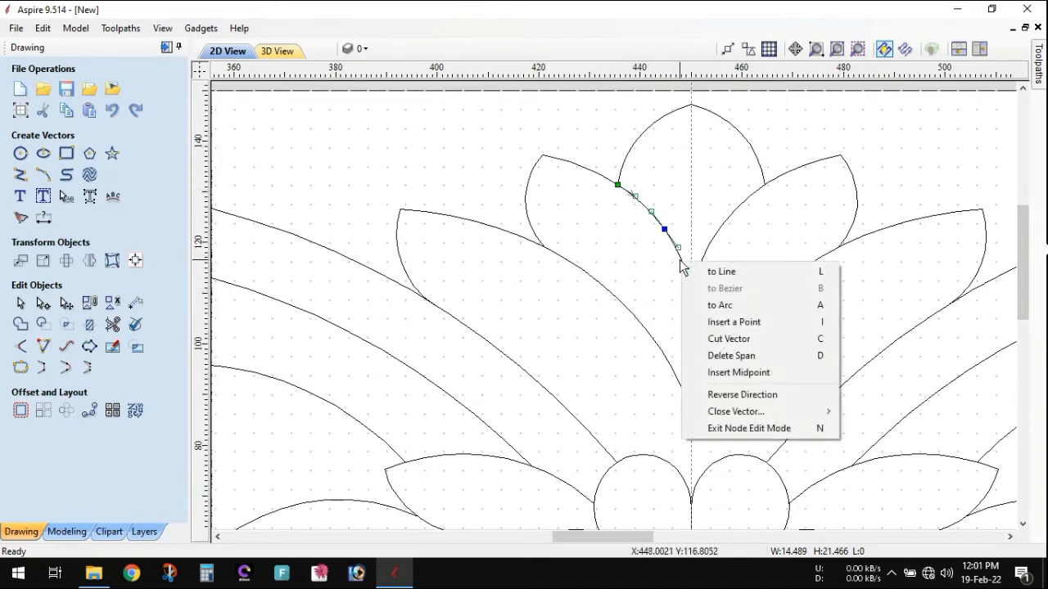
{"action": "left_click", "coordinate": [742, 394]}
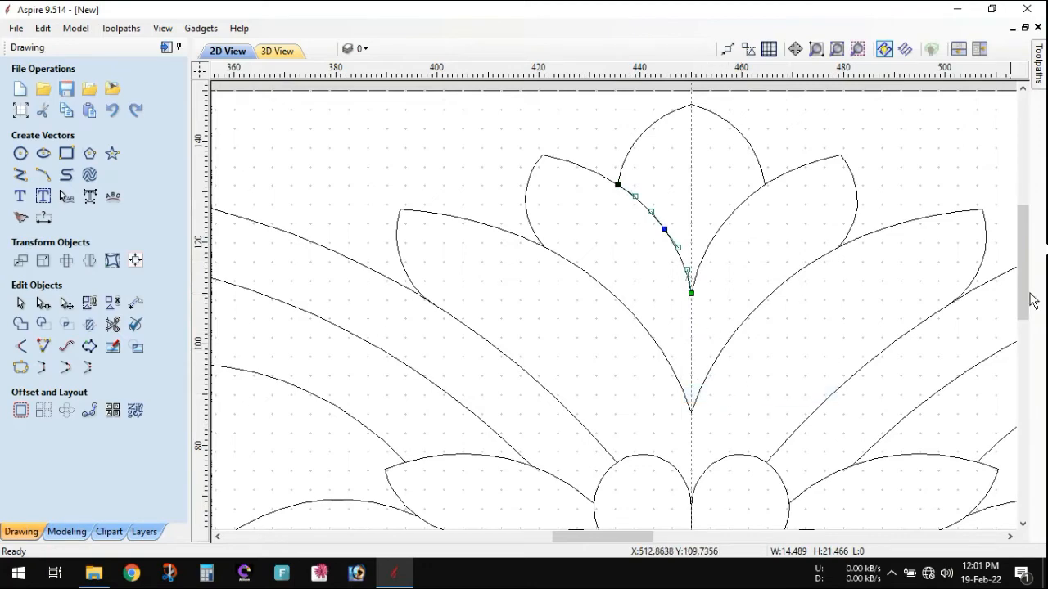
Inspect the start nodes of the short vein curves on the upper and lower leaves beside the central flower
{"action": "scroll", "coordinate": [689, 322], "scroll_direction": "down", "scroll_amount": 3}
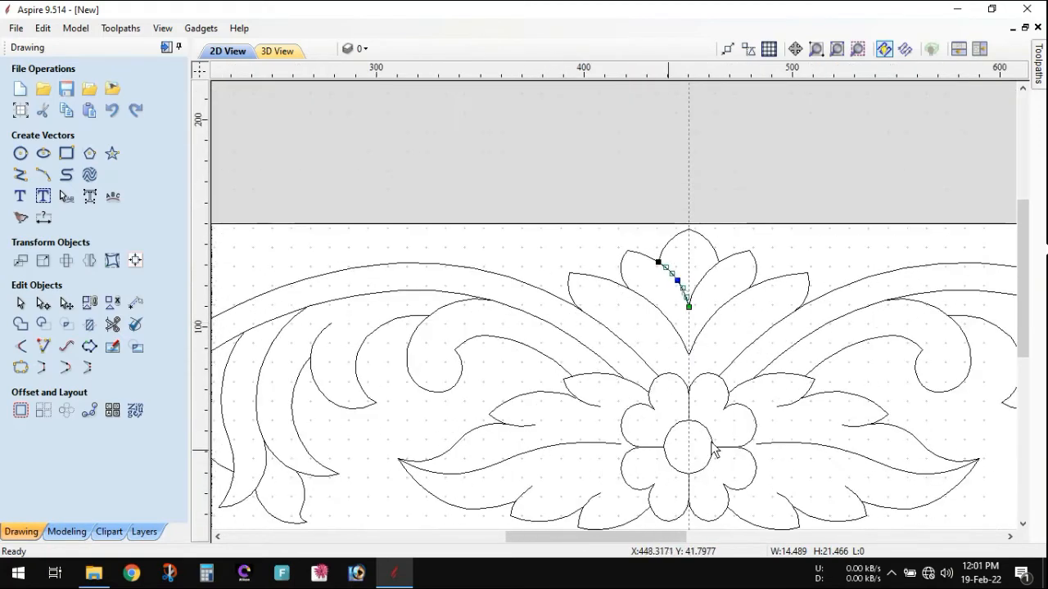
{"action": "left_click_drag", "start_coordinate": [1022, 339], "coordinate": [1022, 386]}
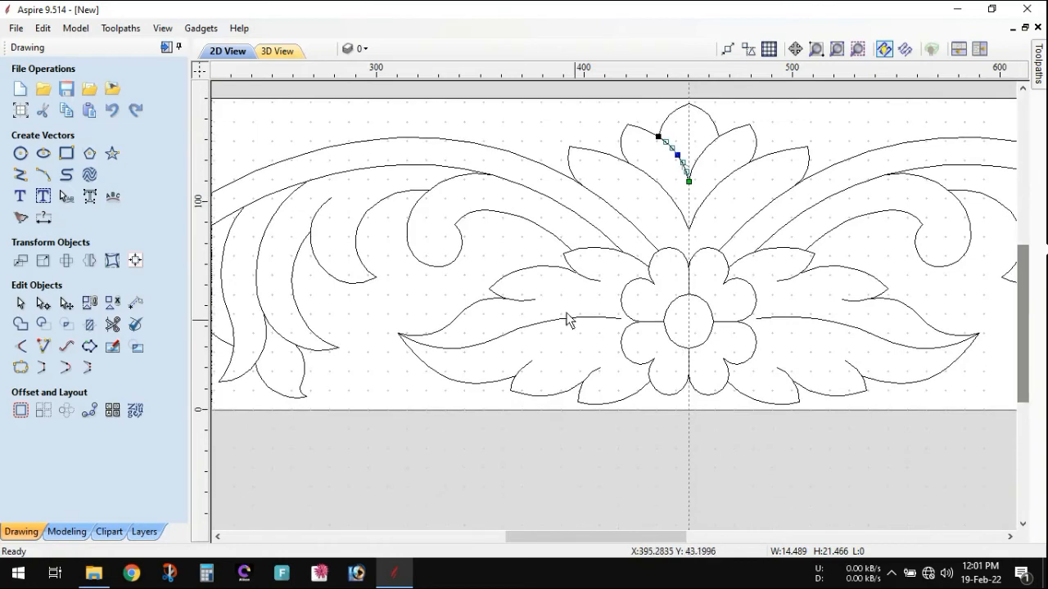
{"action": "scroll", "coordinate": [580, 288], "scroll_direction": "up", "scroll_amount": 2}
{"action": "left_click", "coordinate": [589, 268]}
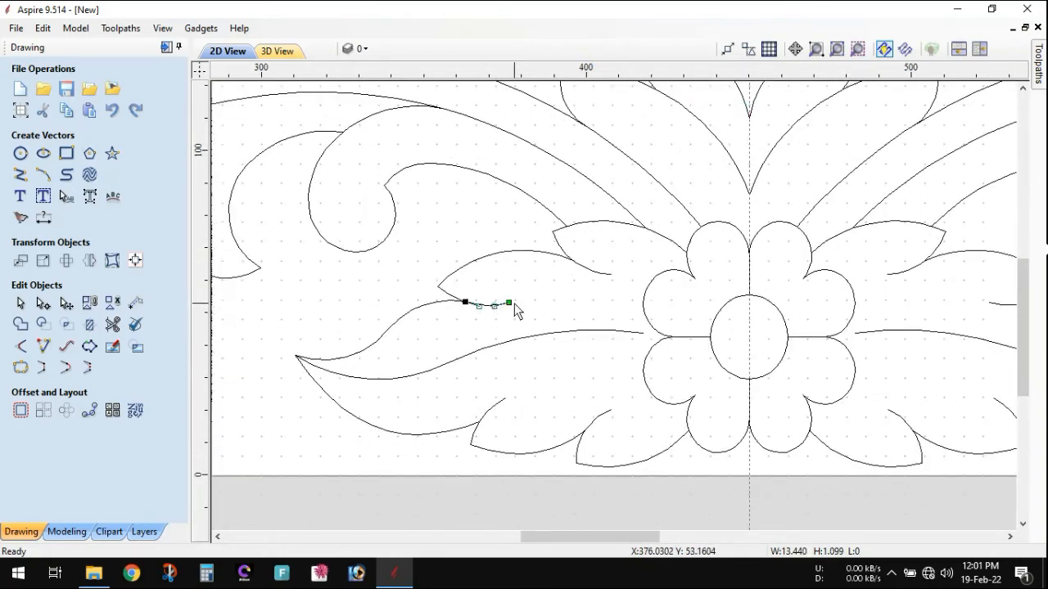
{"action": "left_click", "coordinate": [496, 407]}
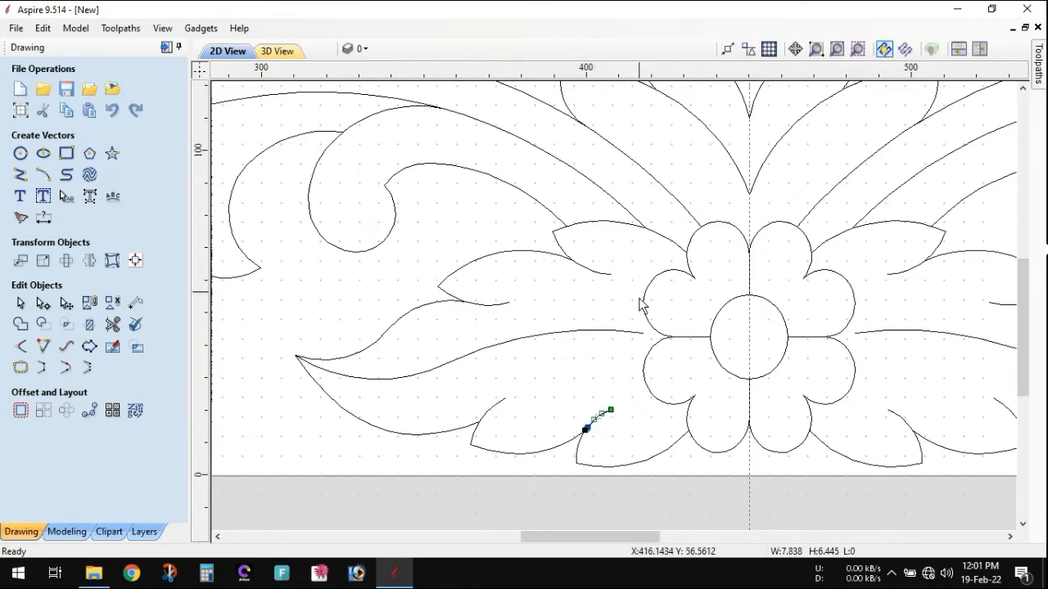
{"action": "mouse_move", "coordinate": [1029, 331]}
{"action": "left_mouse_down"}
{"action": "mouse_move", "coordinate": [1023, 303]}
{"action": "mouse_move", "coordinate": [1023, 320]}
{"action": "left_mouse_up"}
{"action": "scroll", "coordinate": [669, 263], "scroll_direction": "down", "scroll_amount": 1}
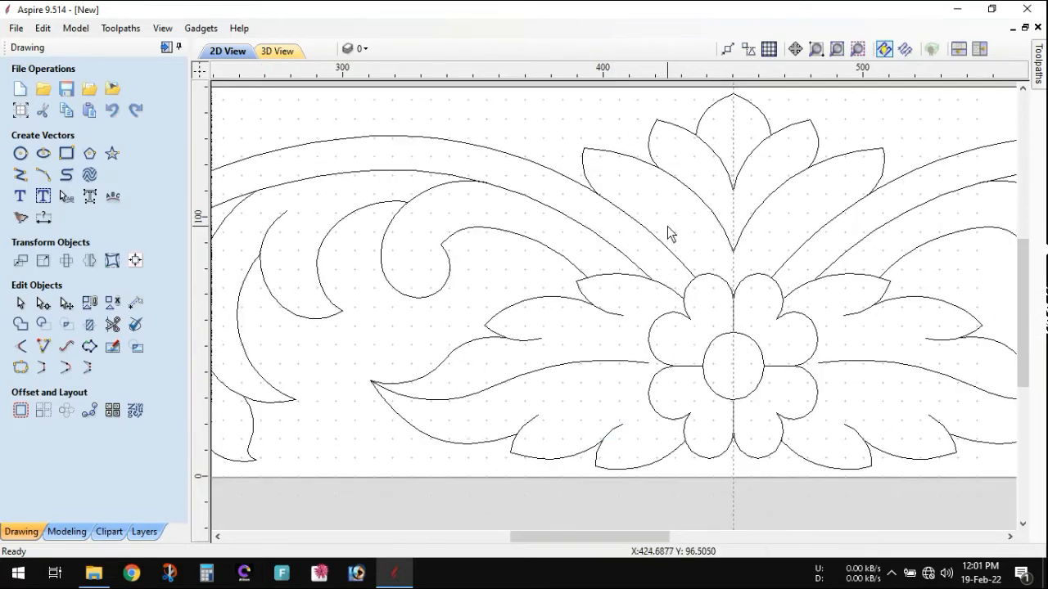
Select the two left crown petal curves, the four short leaf veins, the spiral's connecting curve and the short curve of the adjoining leaf
{"action": "left_click", "coordinate": [722, 167]}
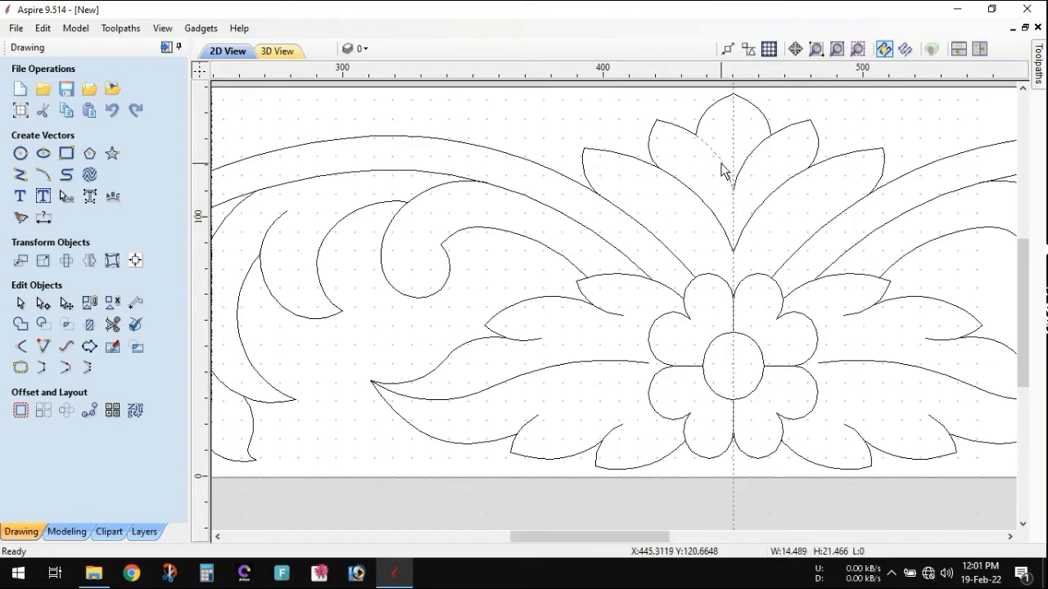
{"action": "left_click", "coordinate": [711, 224], "text": "shift"}
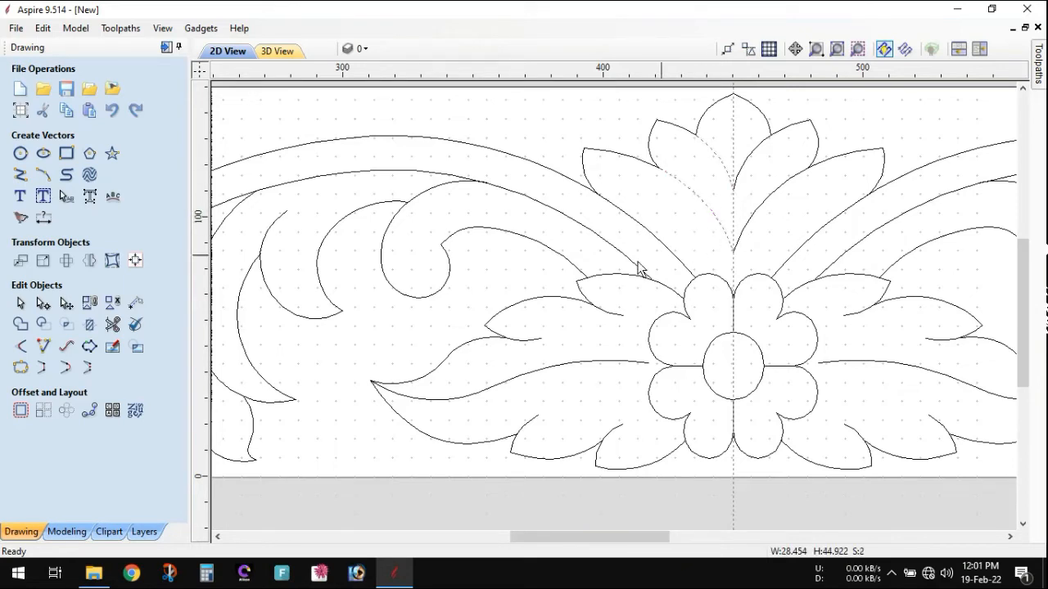
{"action": "left_click", "coordinate": [612, 312], "text": "shift"}
{"action": "left_click", "coordinate": [536, 339], "text": "shift"}
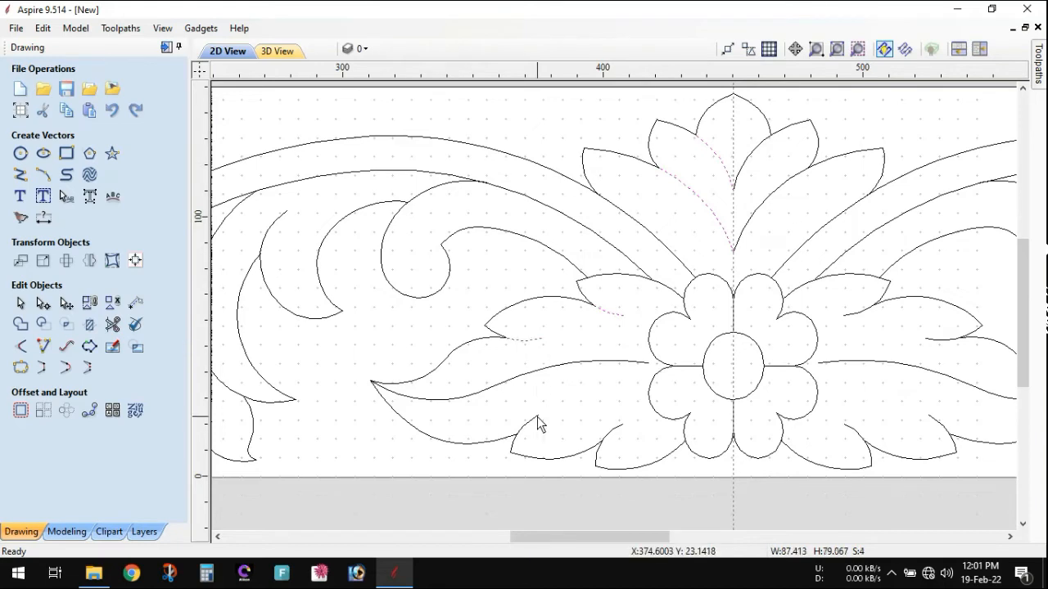
{"action": "left_click", "coordinate": [537, 416], "text": "shift"}
{"action": "left_click", "coordinate": [617, 428], "text": "shift"}
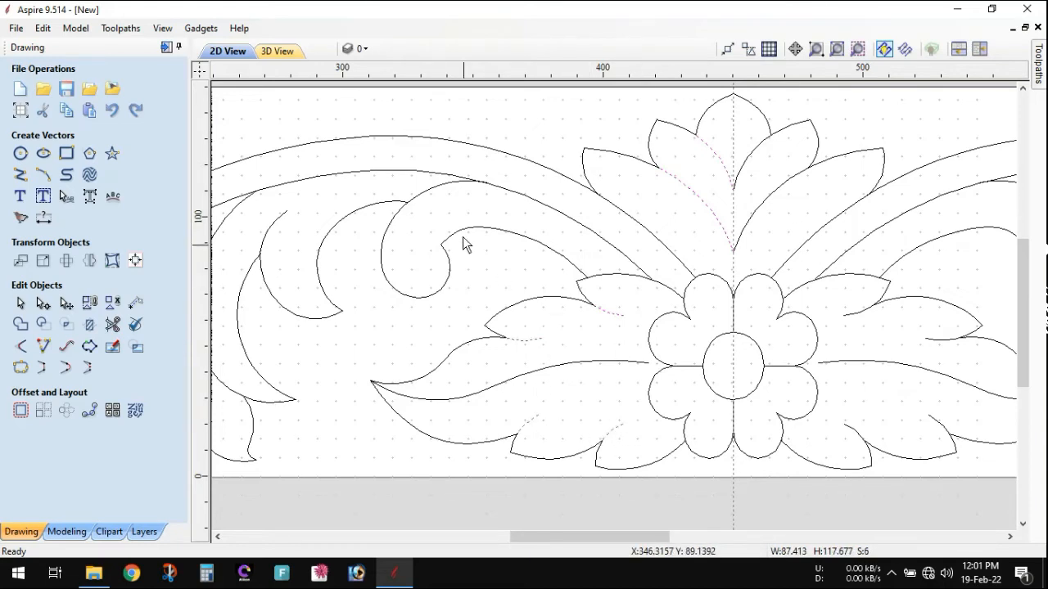
{"action": "left_click", "coordinate": [448, 185], "text": "shift"}
{"action": "left_click", "coordinate": [287, 216], "text": "shift"}
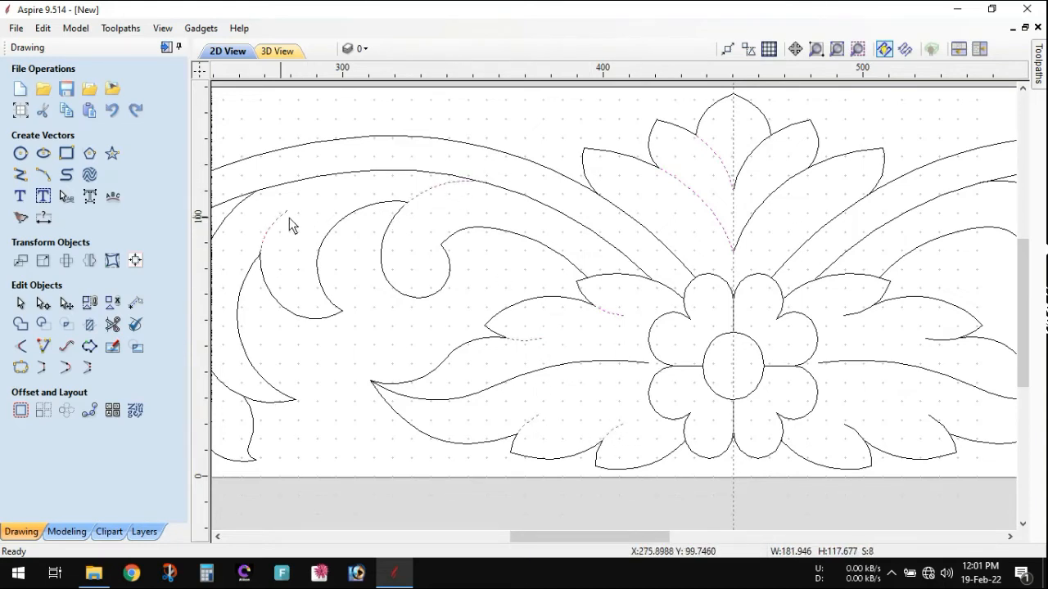
Add the inner vein curves of all leaves hanging below the left stem, out to its far end, to the selection
{"action": "left_click_drag", "start_coordinate": [672, 542], "coordinate": [598, 542]}
{"action": "left_click", "coordinate": [583, 271], "text": "shift"}
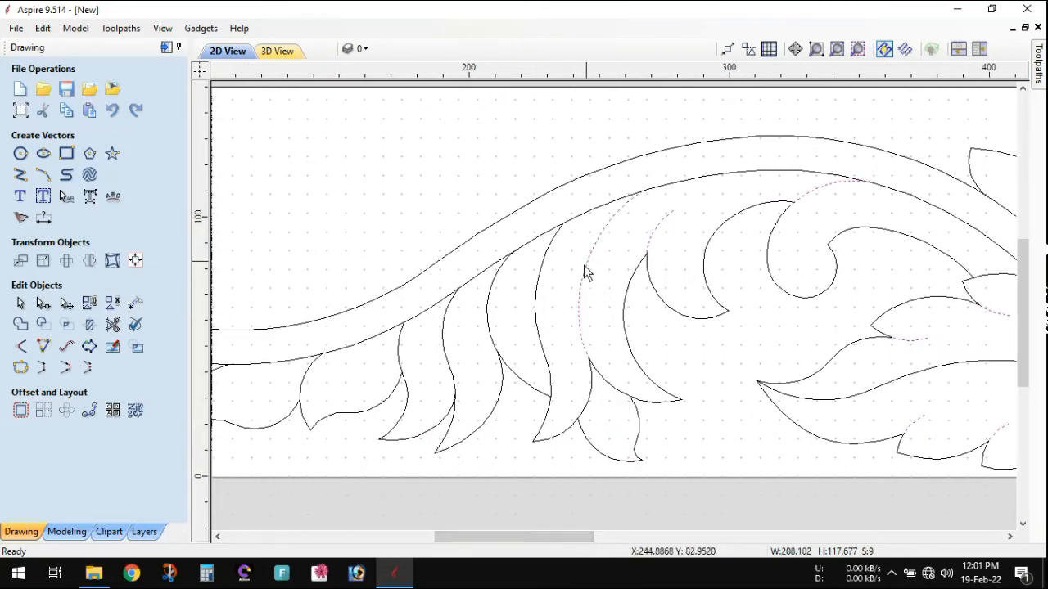
{"action": "left_click", "coordinate": [538, 303], "text": "shift"}
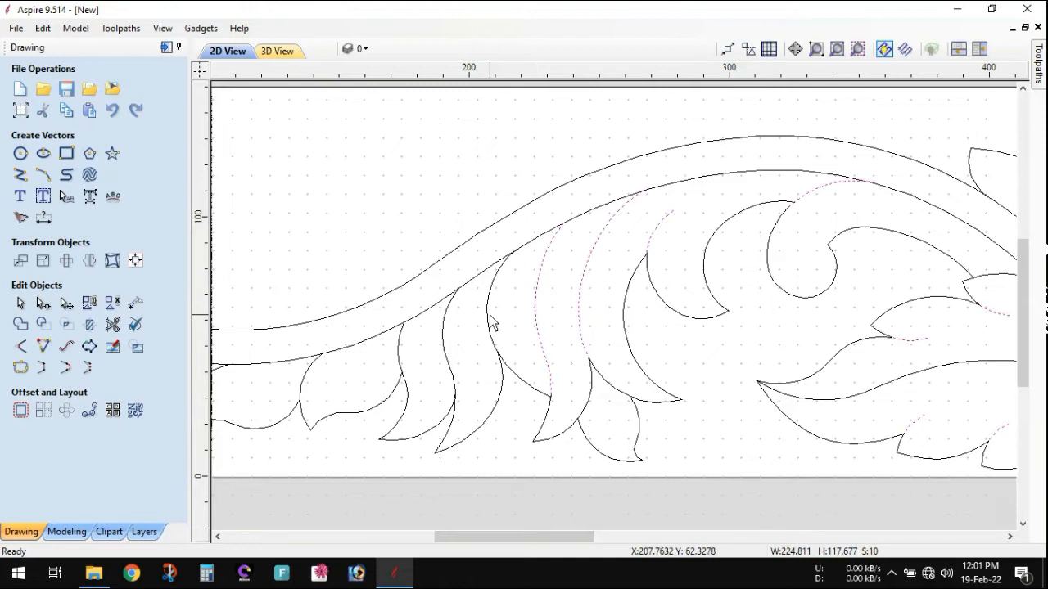
{"action": "left_click", "coordinate": [491, 320], "text": "shift"}
{"action": "left_click", "coordinate": [439, 348], "text": "shift"}
{"action": "left_click", "coordinate": [399, 350], "text": "shift"}
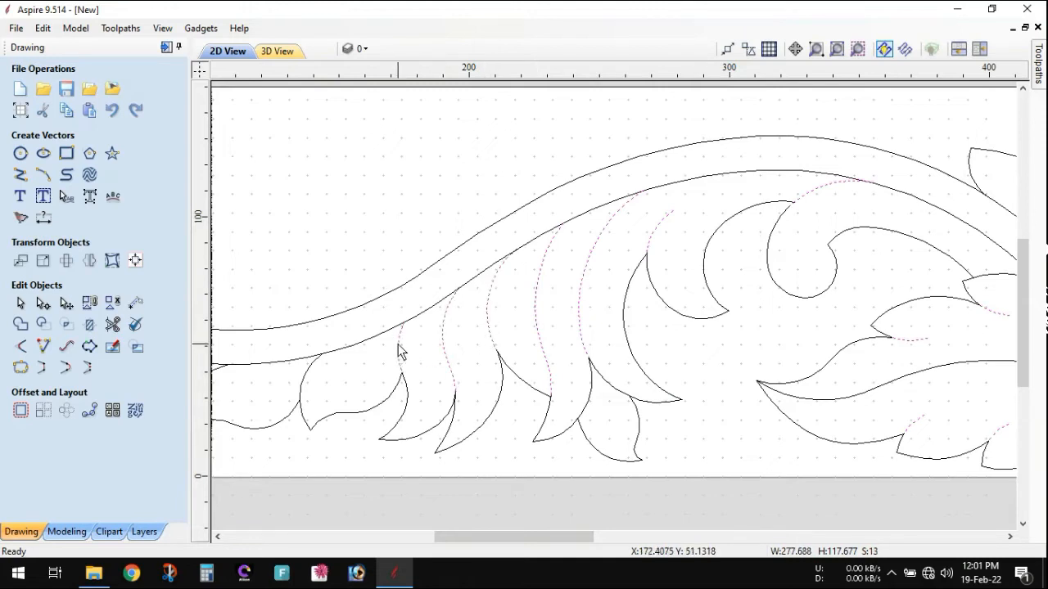
{"action": "left_click", "coordinate": [305, 380], "text": "shift"}
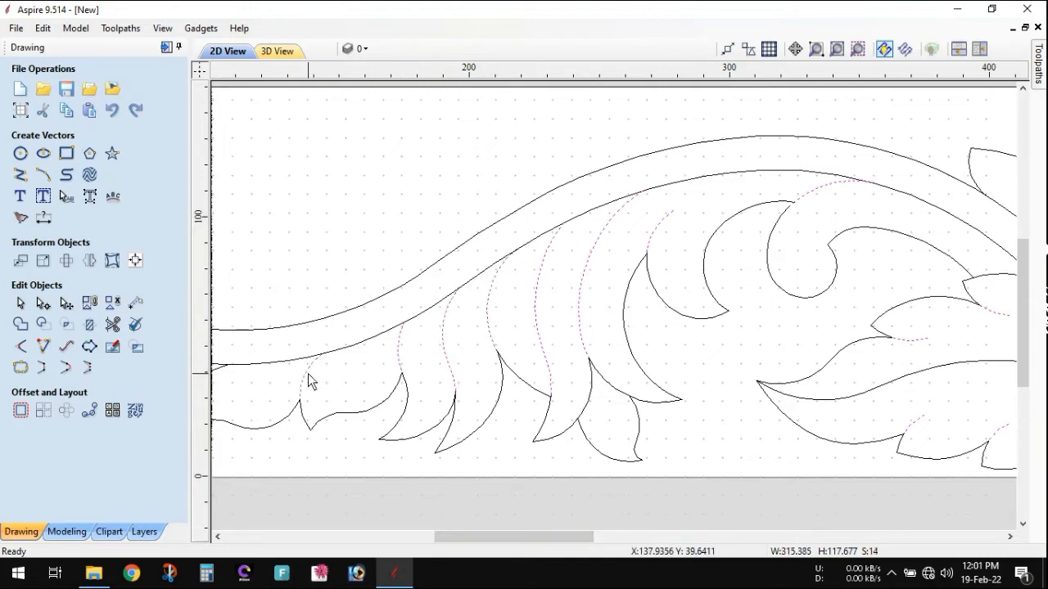
{"action": "left_click_drag", "start_coordinate": [510, 537], "coordinate": [447, 536]}
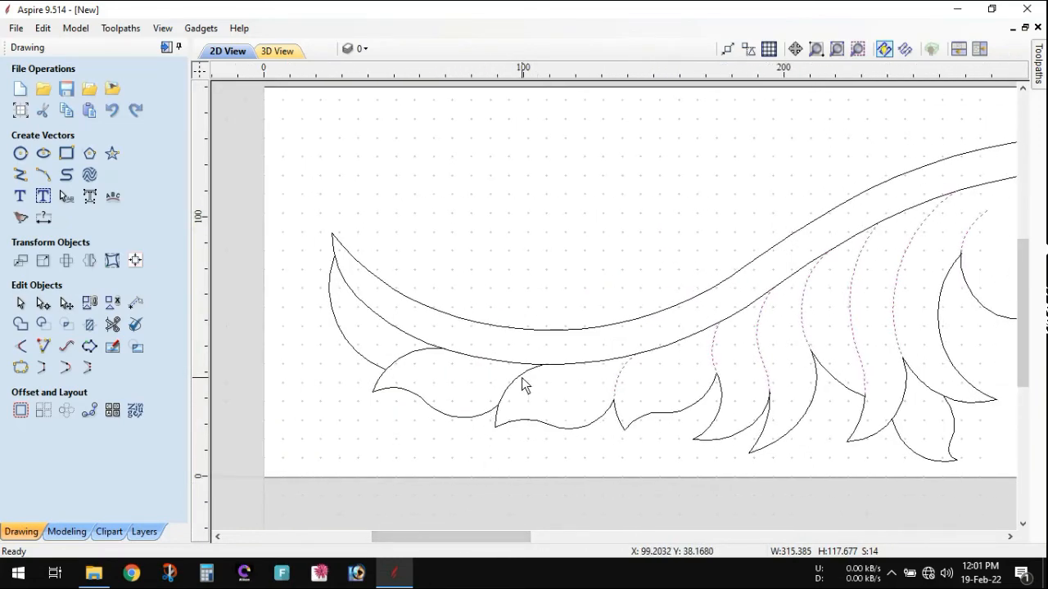
{"action": "left_click", "coordinate": [406, 358], "text": "shift"}
{"action": "left_click", "coordinate": [662, 344], "text": "shift"}
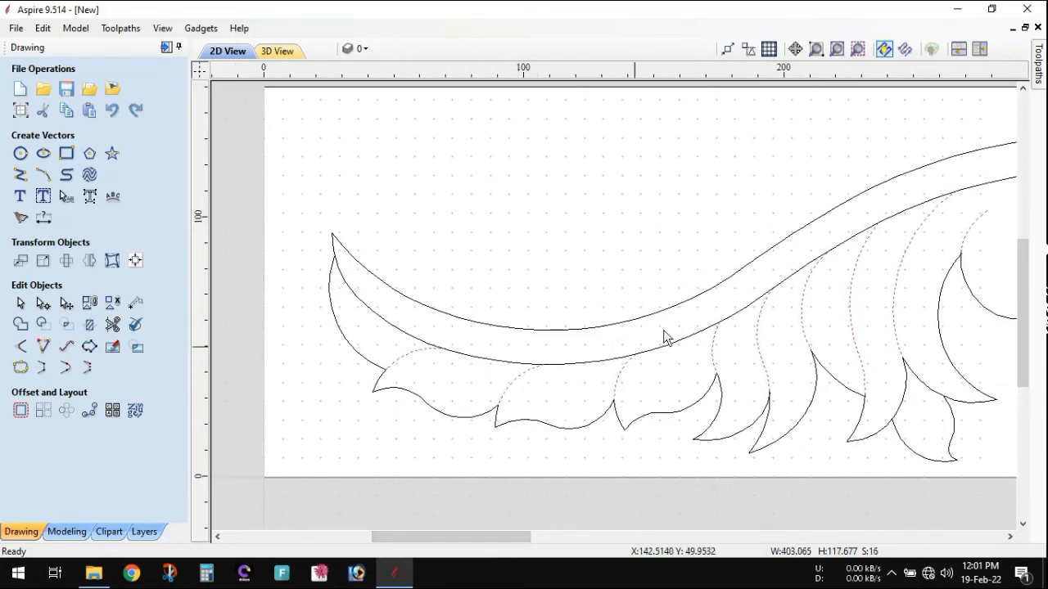
Group the selected petal, vein and leaf curves into one object and check that they select together
{"action": "scroll", "coordinate": [794, 277], "scroll_direction": "down", "scroll_amount": 2}
{"action": "scroll", "coordinate": [793, 270], "scroll_direction": "down", "scroll_amount": 2}
{"action": "left_click_drag", "start_coordinate": [507, 537], "coordinate": [584, 536]}
{"action": "scroll", "coordinate": [660, 304], "scroll_direction": "up", "scroll_amount": 1}
{"action": "scroll", "coordinate": [660, 304], "scroll_direction": "up", "scroll_amount": 1}
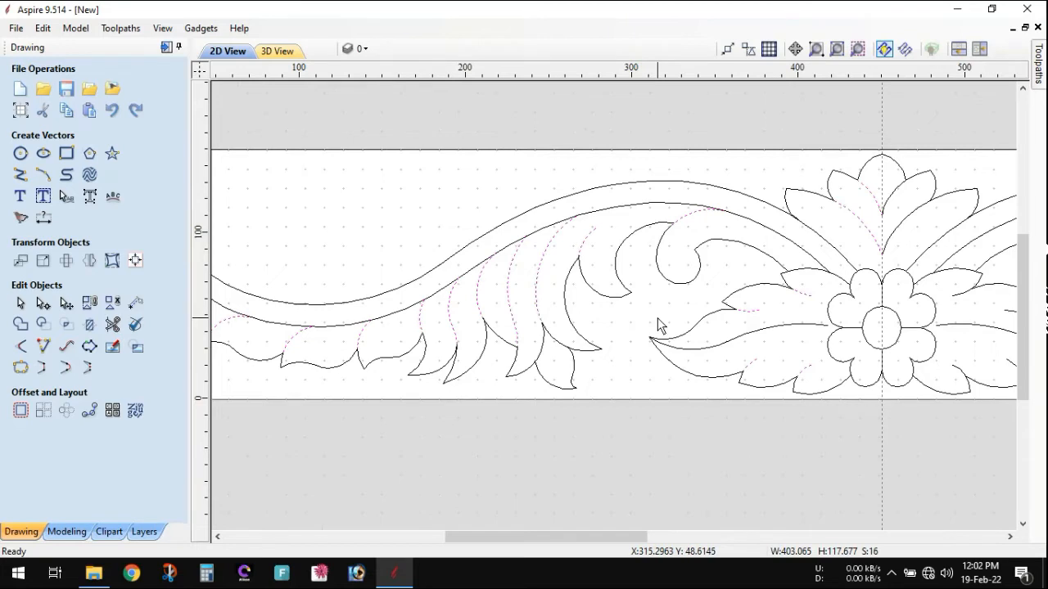
{"action": "key", "text": "g"}
{"action": "left_click", "coordinate": [627, 310]}
{"action": "left_click", "coordinate": [554, 244]}
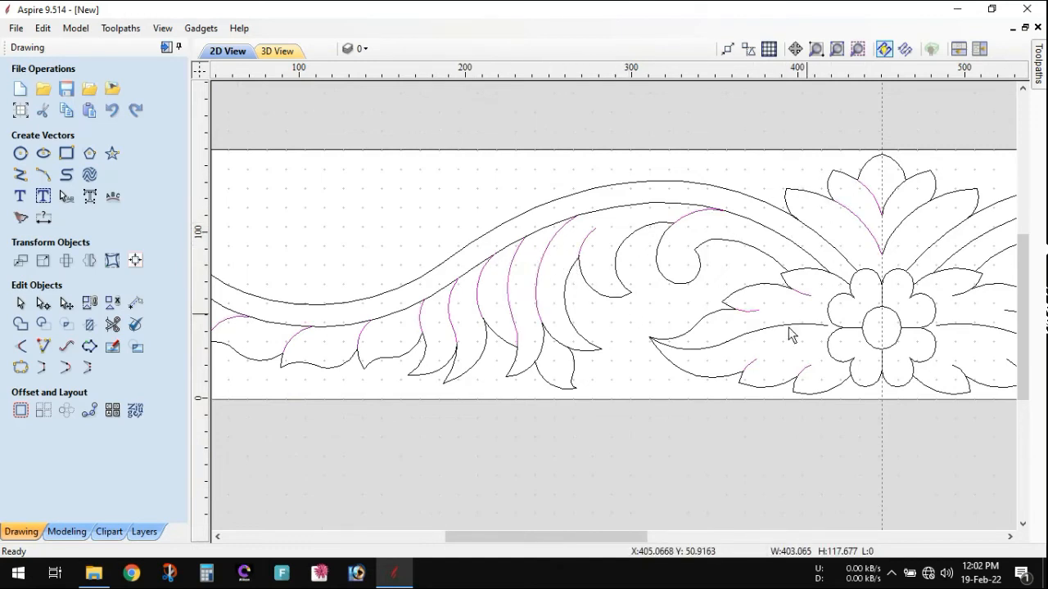
{"action": "left_click", "coordinate": [693, 459]}
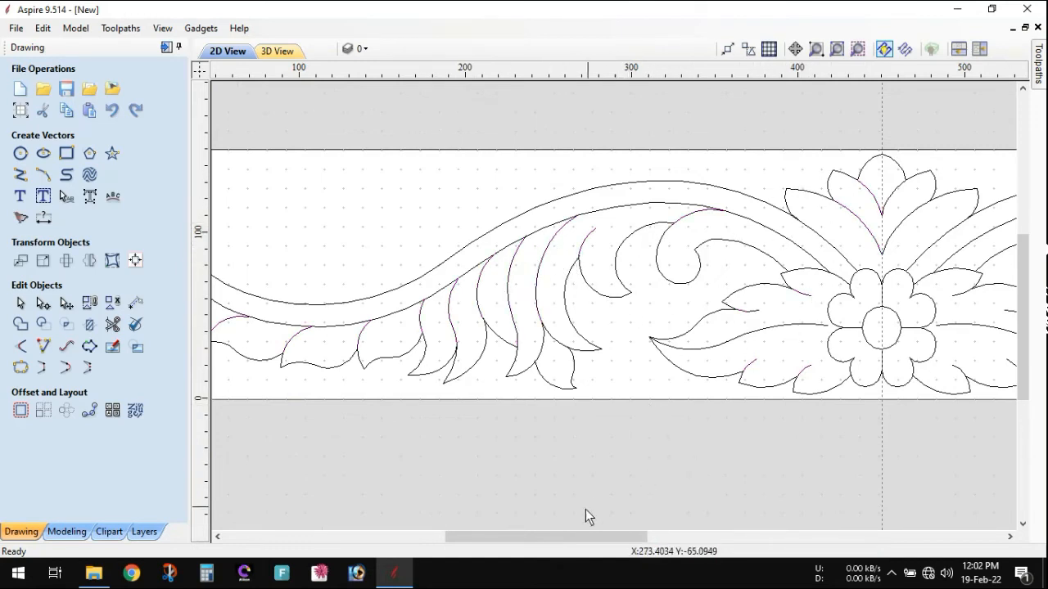
Select the grouped left-side curves with the whole ornament in view
{"action": "left_click_drag", "start_coordinate": [595, 536], "coordinate": [649, 536]}
{"action": "scroll", "coordinate": [586, 329], "scroll_direction": "down", "scroll_amount": 3}
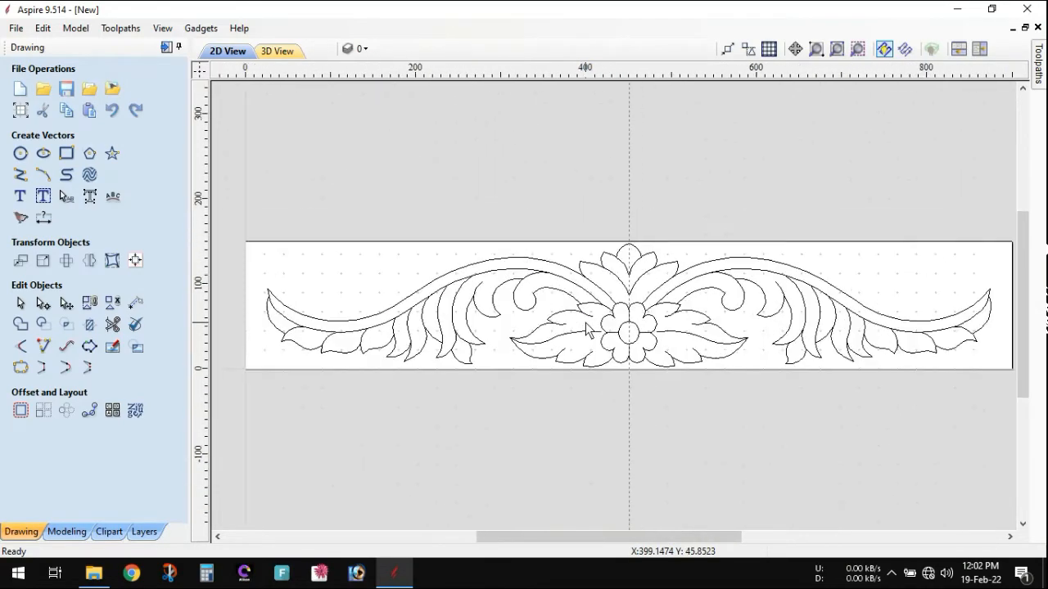
{"action": "mouse_move", "coordinate": [631, 537]}
{"action": "left_mouse_down"}
{"action": "mouse_move", "coordinate": [622, 536]}
{"action": "mouse_move", "coordinate": [644, 536]}
{"action": "left_mouse_up"}
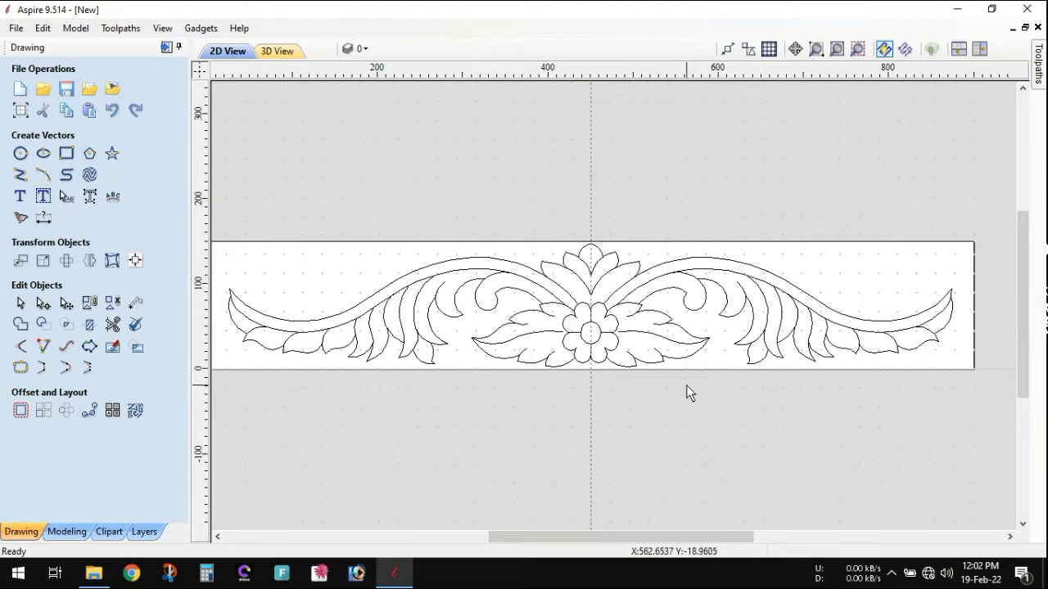
{"action": "left_click", "coordinate": [428, 293]}
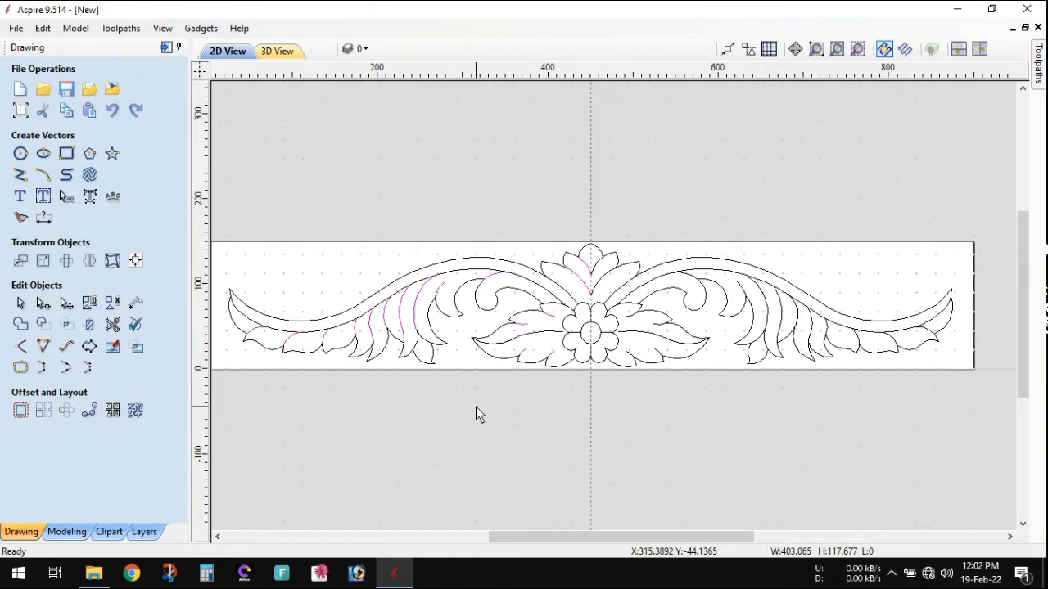
{"action": "left_click_drag", "start_coordinate": [552, 537], "coordinate": [543, 536]}
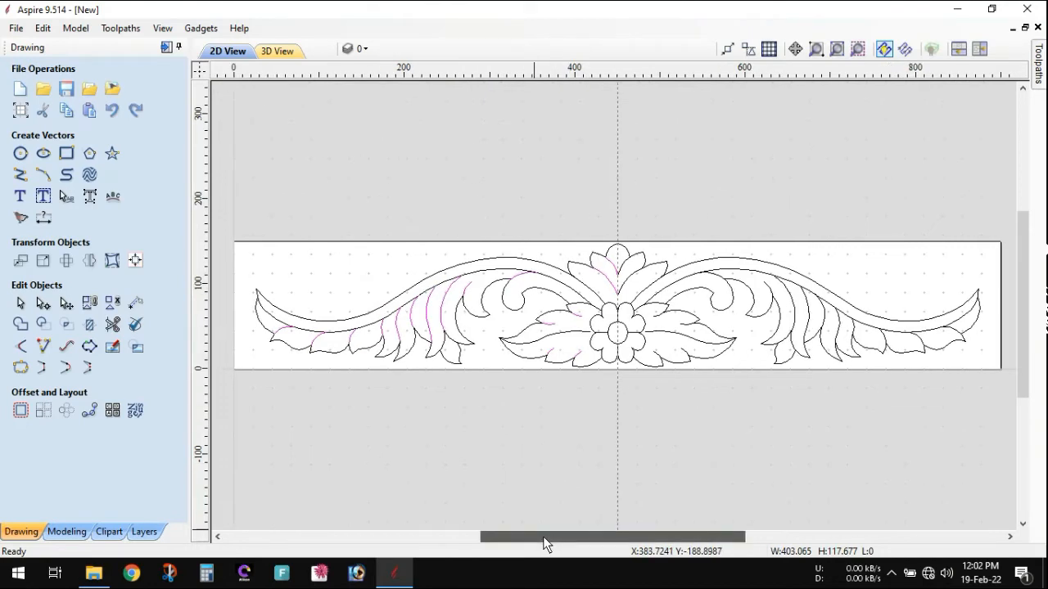
Keep the toolpath operations permanently open beside the drawing and reselect the grouped left-side curves
{"action": "left_click", "coordinate": [1037, 67]}
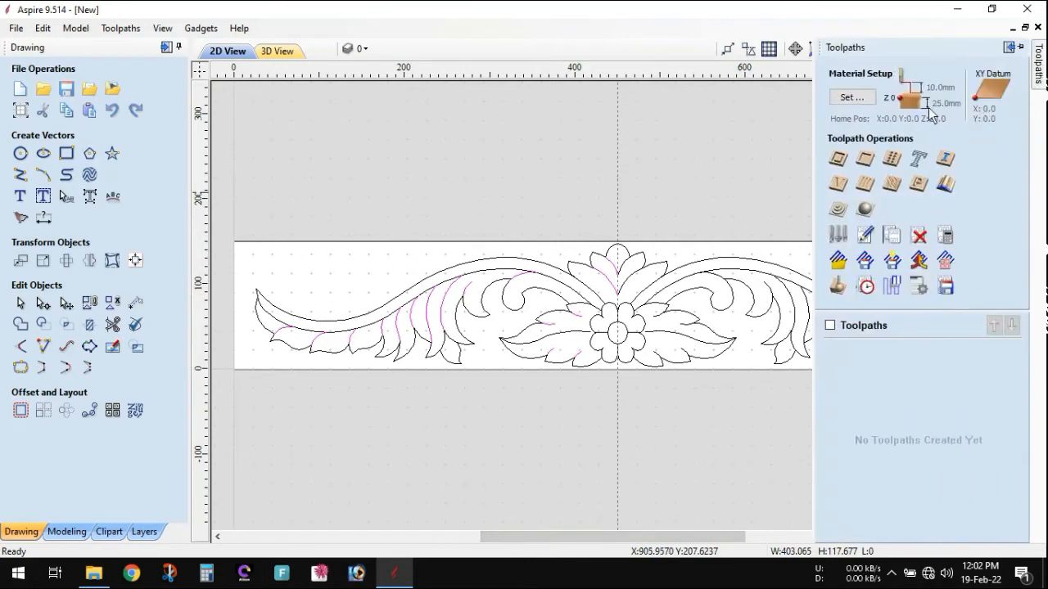
{"action": "left_click", "coordinate": [1028, 48]}
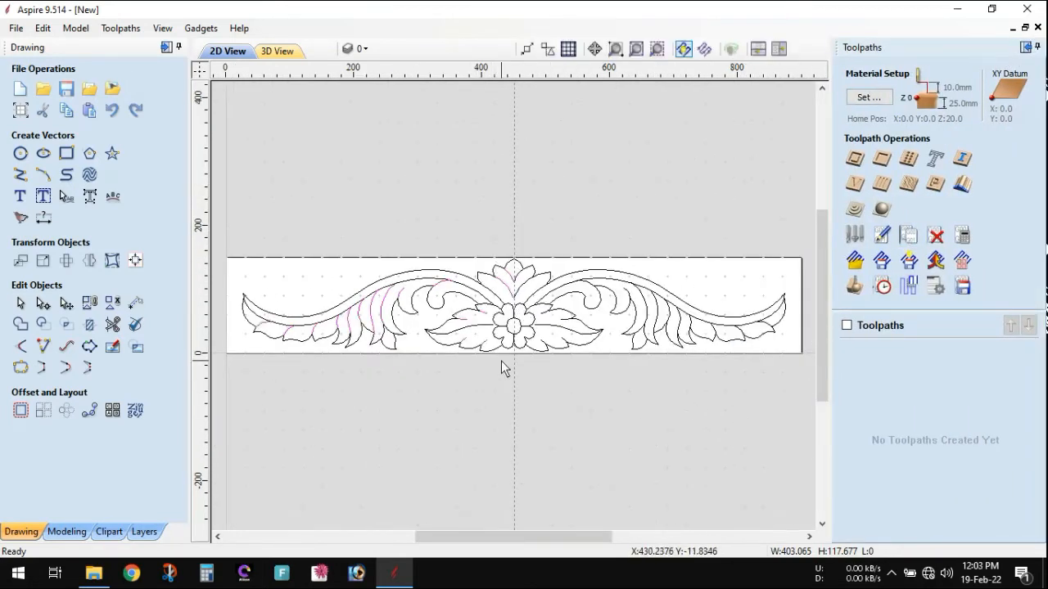
{"action": "left_click_drag", "start_coordinate": [224, 236], "coordinate": [804, 390]}
{"action": "left_click", "coordinate": [378, 338]}
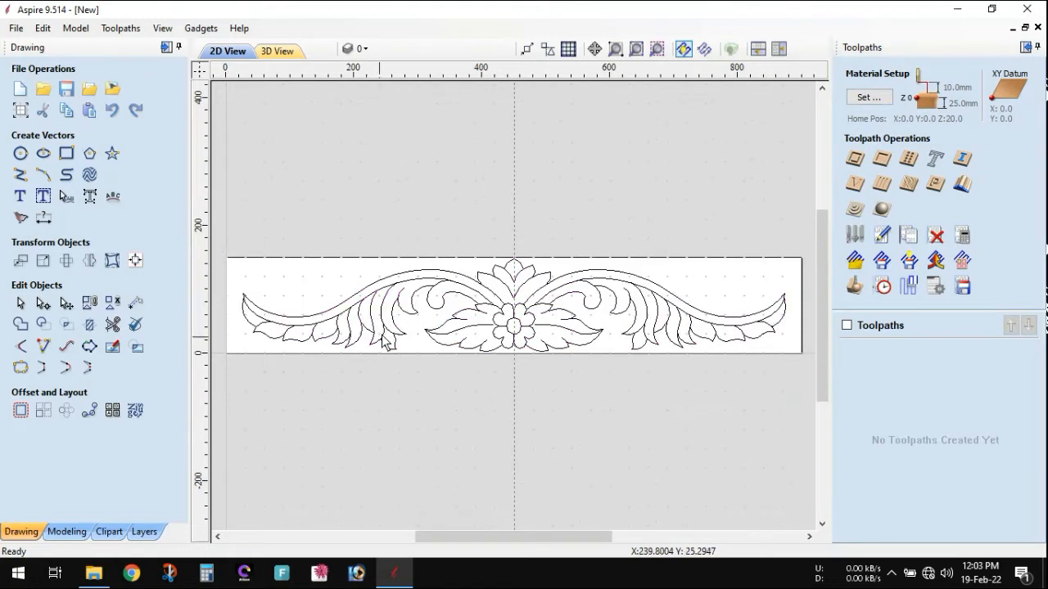
{"action": "left_click", "coordinate": [385, 308]}
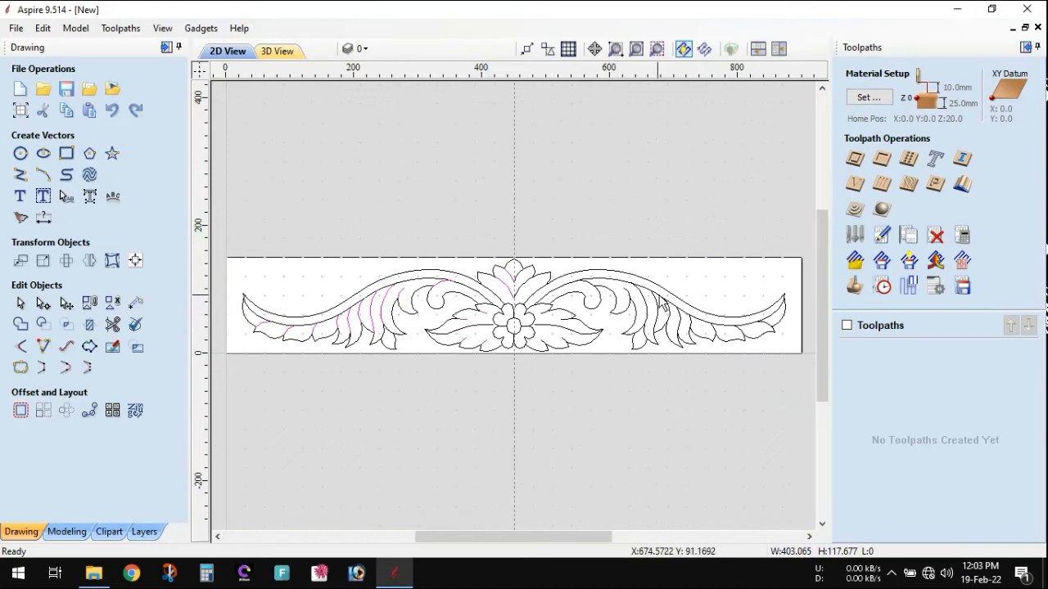
Review and accept the material setup with Z zero at the material surface, 10 mm clearance and plunge gaps, and a 20 mm home Z gap
{"action": "left_click", "coordinate": [870, 98]}
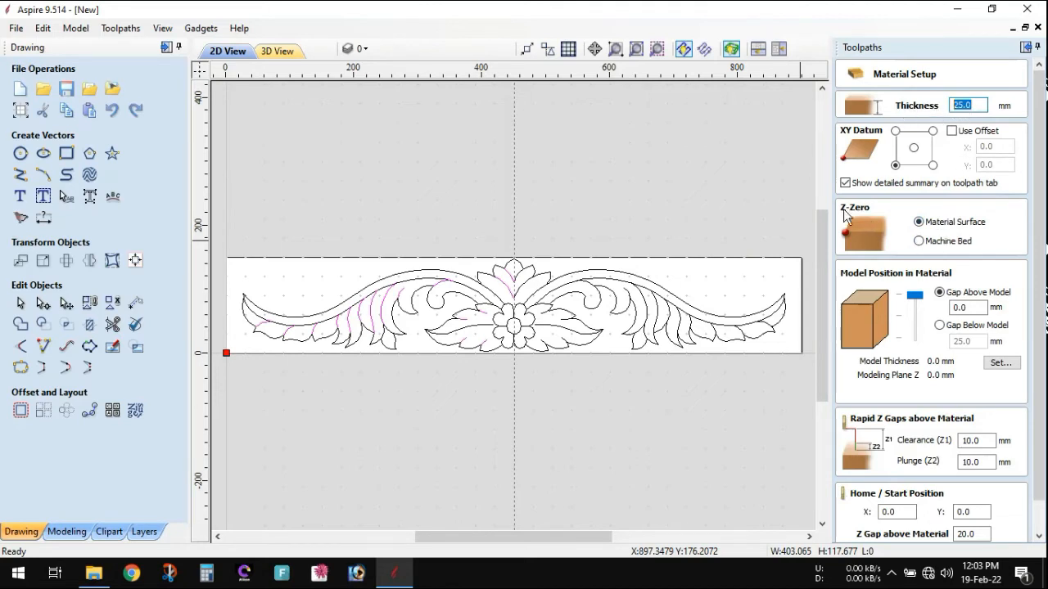
{"action": "left_click", "coordinate": [919, 221]}
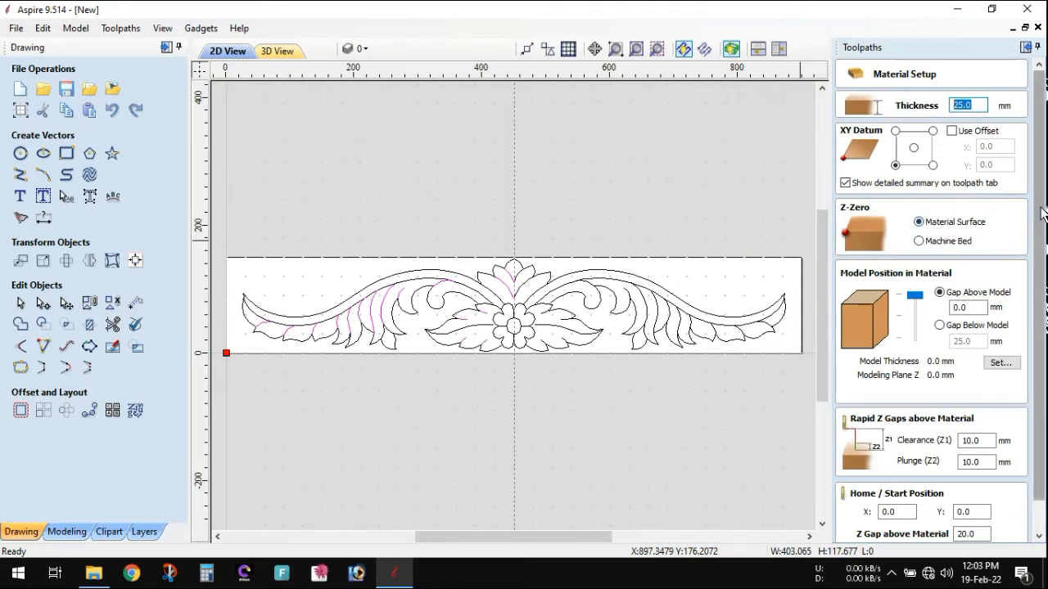
{"action": "scroll", "coordinate": [1044, 260], "scroll_direction": "down", "scroll_amount": 1}
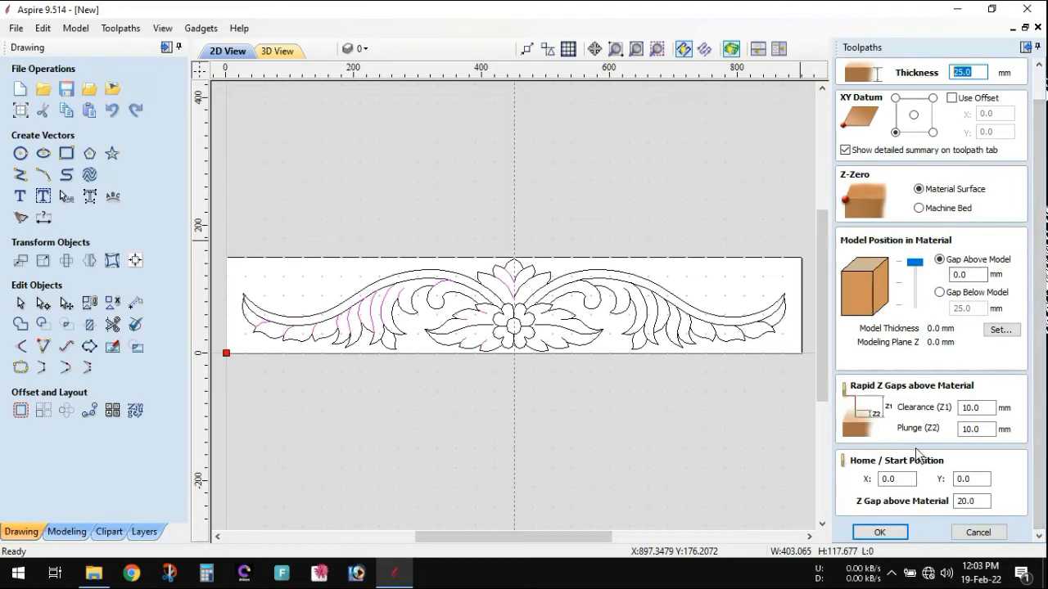
{"action": "left_click", "coordinate": [962, 408]}
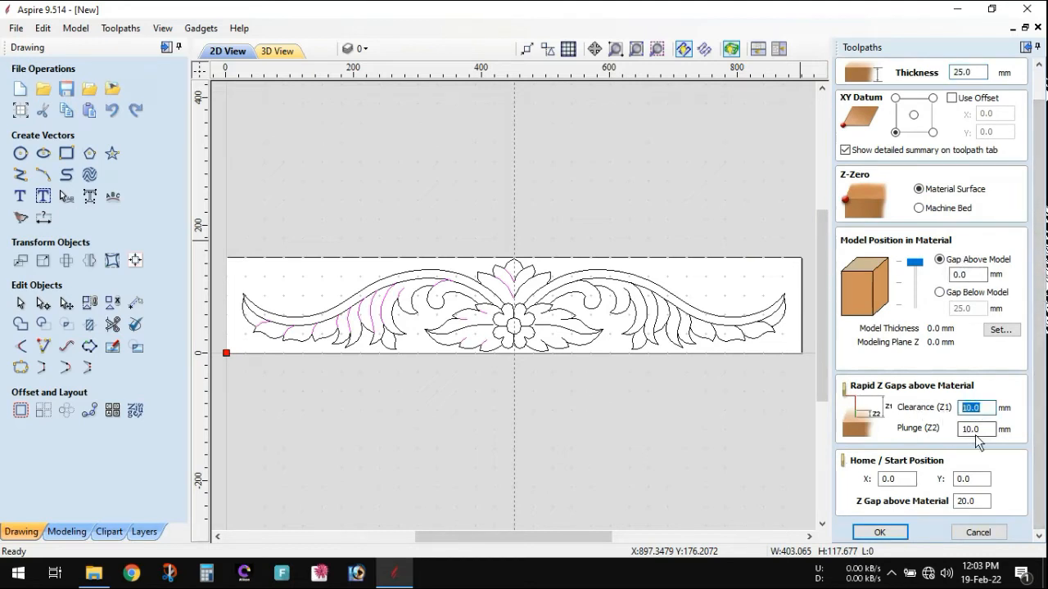
{"action": "left_click_drag", "start_coordinate": [982, 430], "coordinate": [933, 439]}
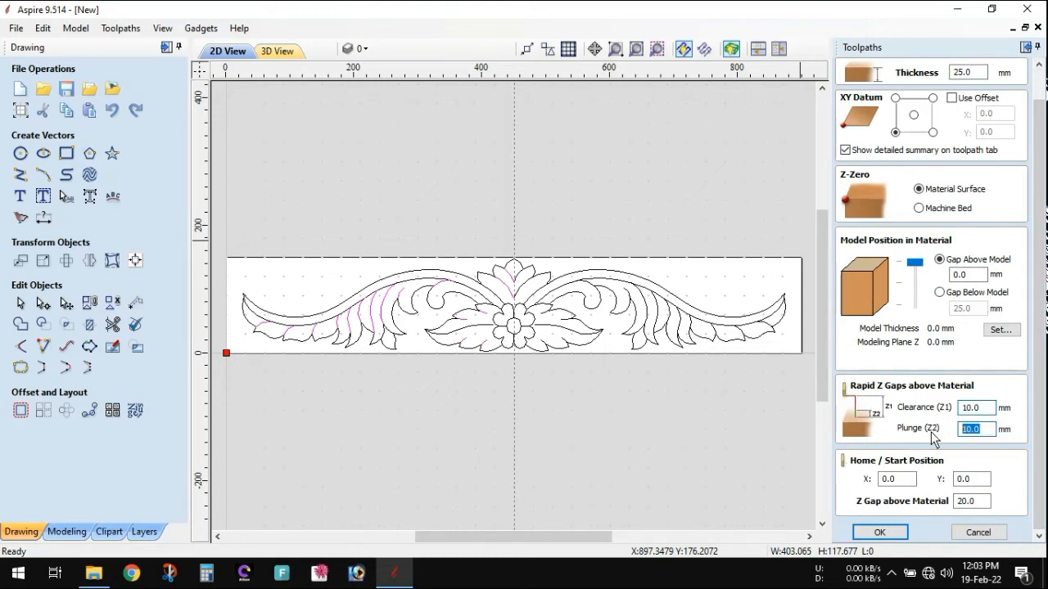
{"action": "left_click", "coordinate": [969, 408]}
{"action": "left_click_drag", "start_coordinate": [956, 408], "coordinate": [952, 413]}
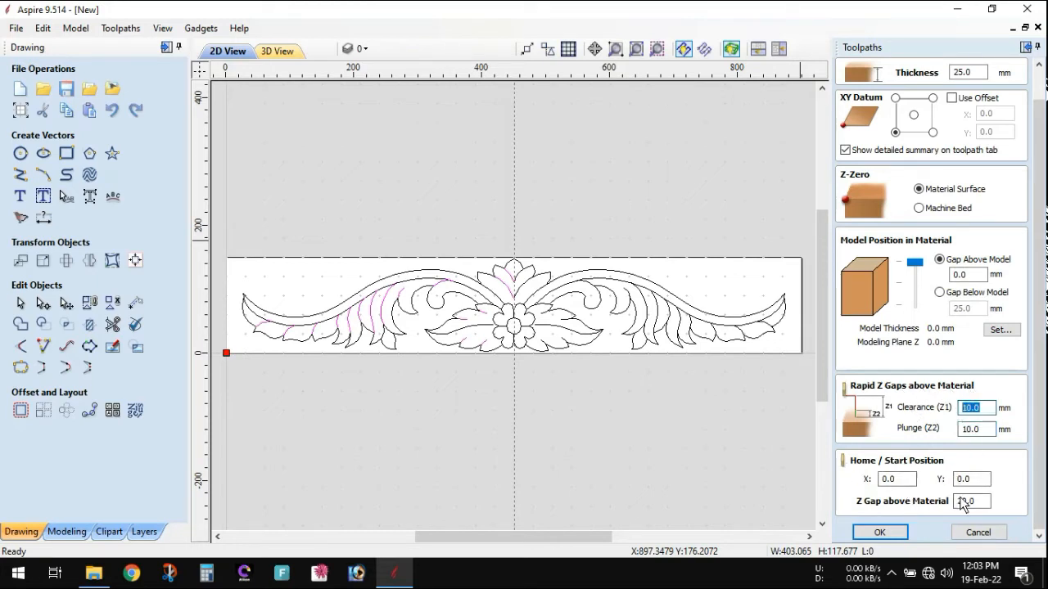
{"action": "left_click", "coordinate": [971, 509]}
{"action": "left_click", "coordinate": [887, 536]}
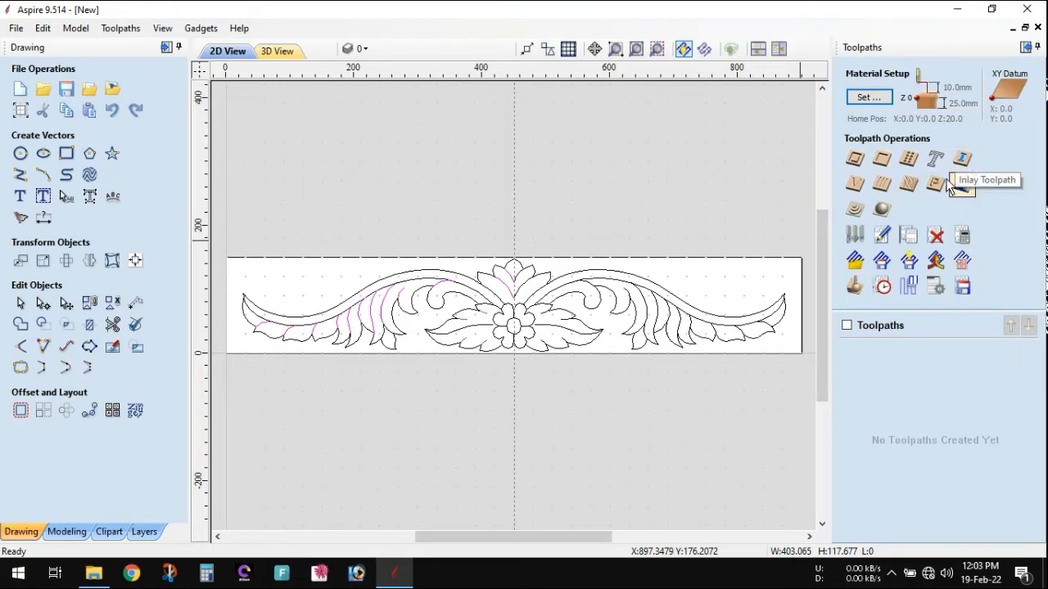
Start a fluting toolpath for the selected curve group with a 1 mm start depth and a 9 mm flute depth
{"action": "left_click", "coordinate": [885, 186]}
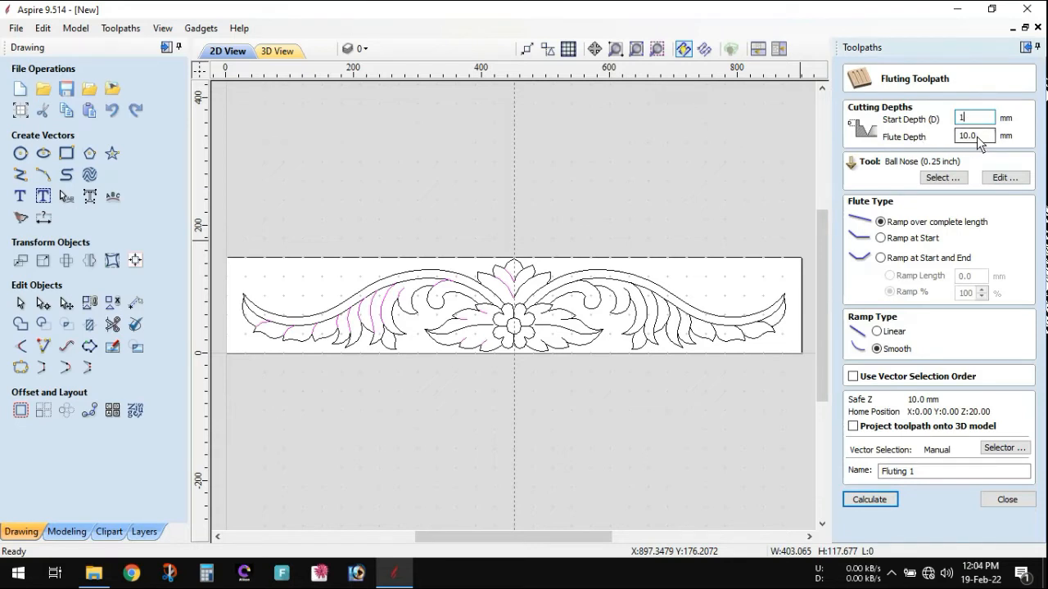
{"action": "left_click", "coordinate": [980, 136]}
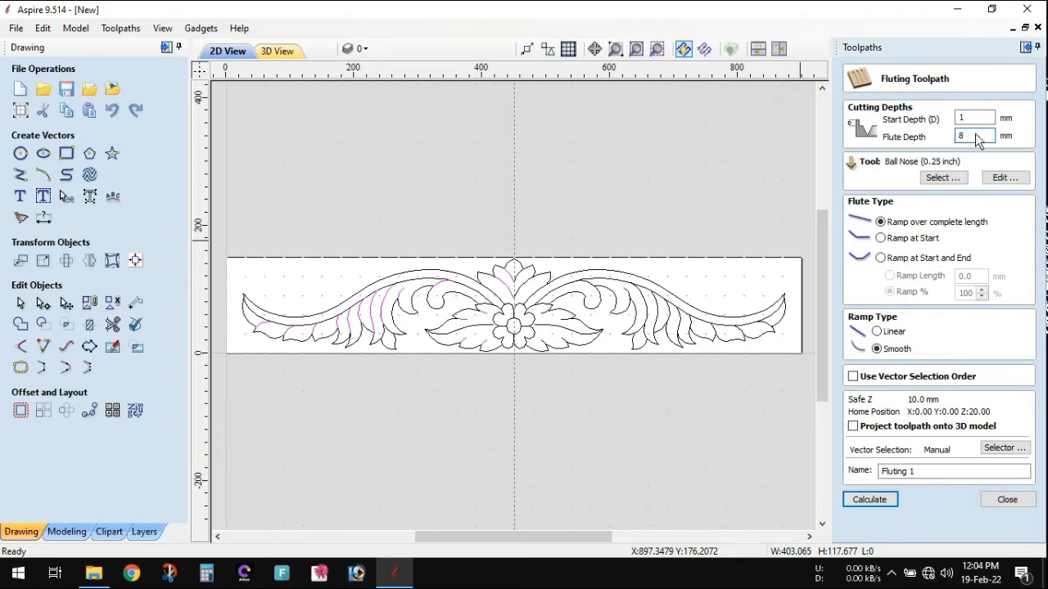
{"action": "double_click", "coordinate": [976, 137]}
{"action": "type", "text": "9"}
{"action": "left_click", "coordinate": [969, 118]}
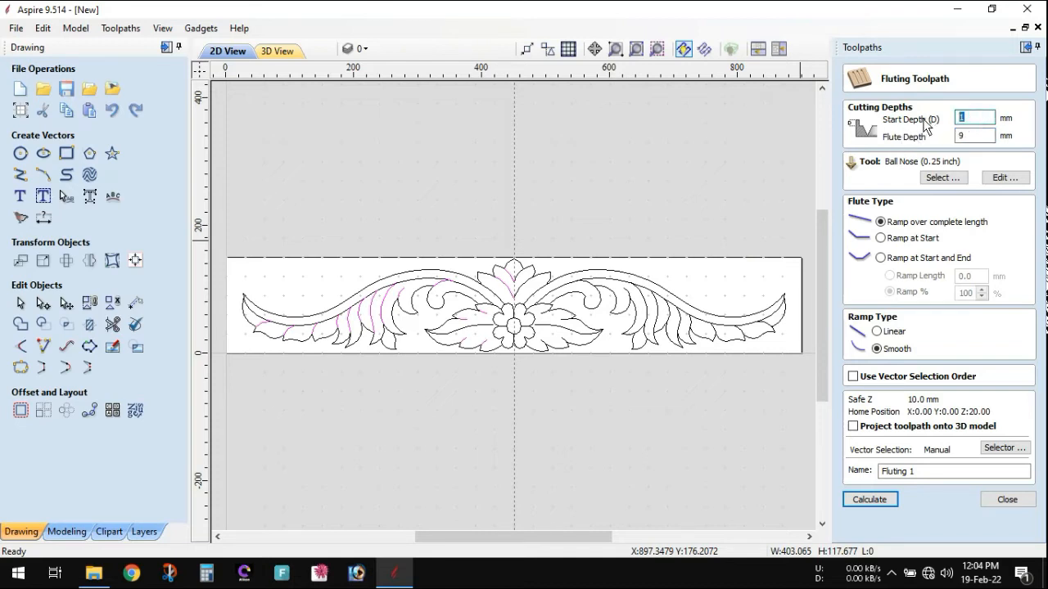
{"action": "key", "text": "Tab"}
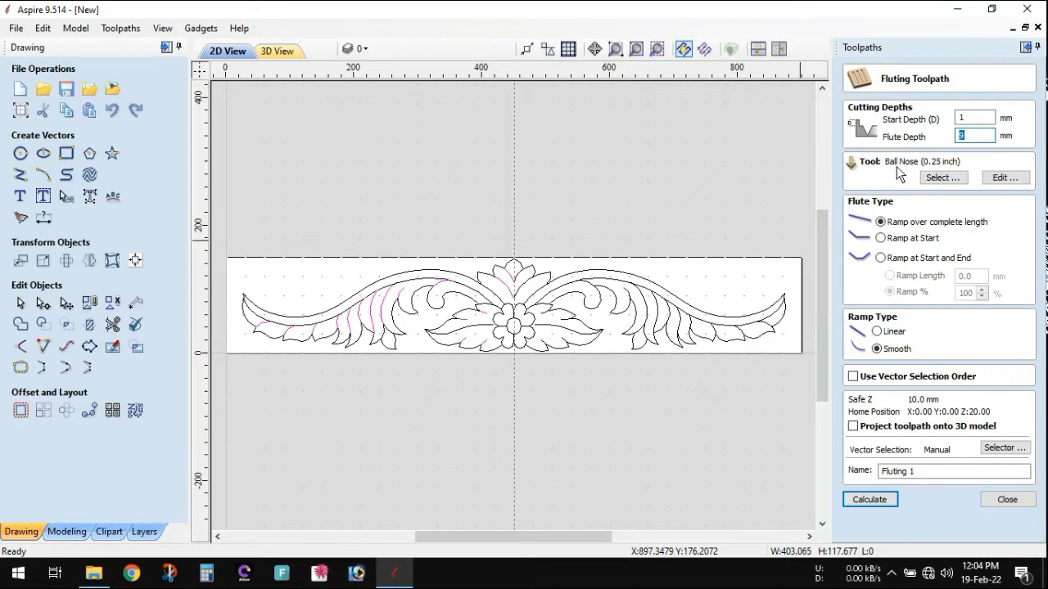
Choose the Suta Bitl - 25mm Dia form tool from the tool database for the fluting toolpath
{"action": "left_click", "coordinate": [945, 181]}
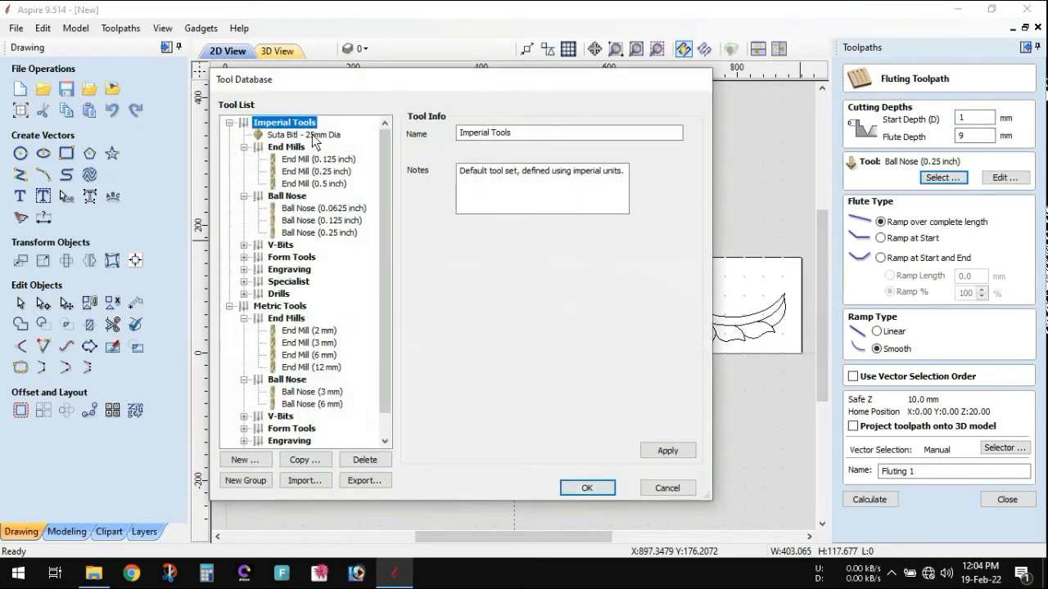
{"action": "left_click", "coordinate": [312, 136]}
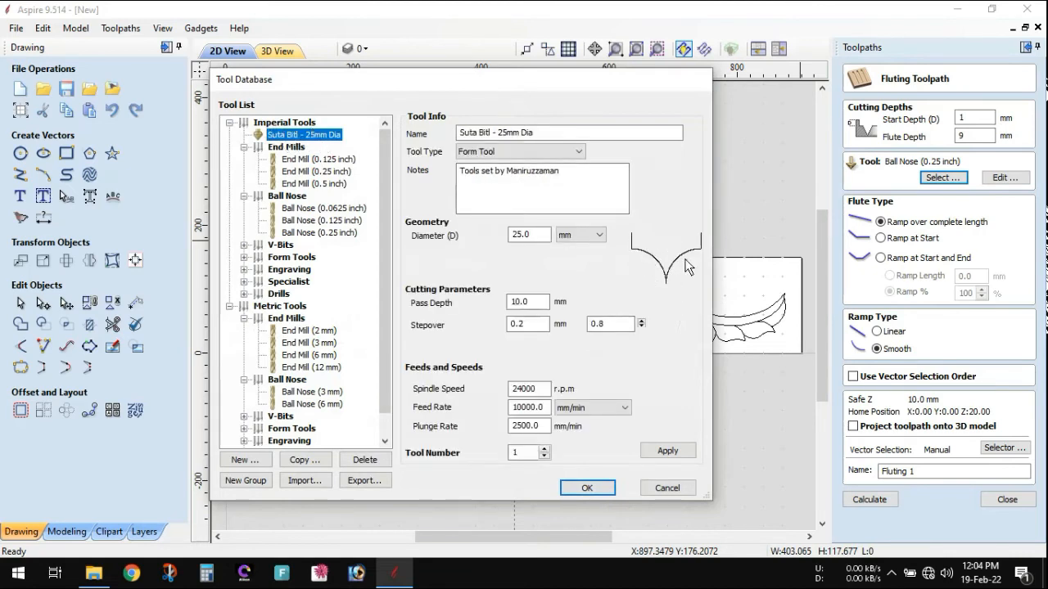
{"action": "left_click_drag", "start_coordinate": [532, 309], "coordinate": [459, 310]}
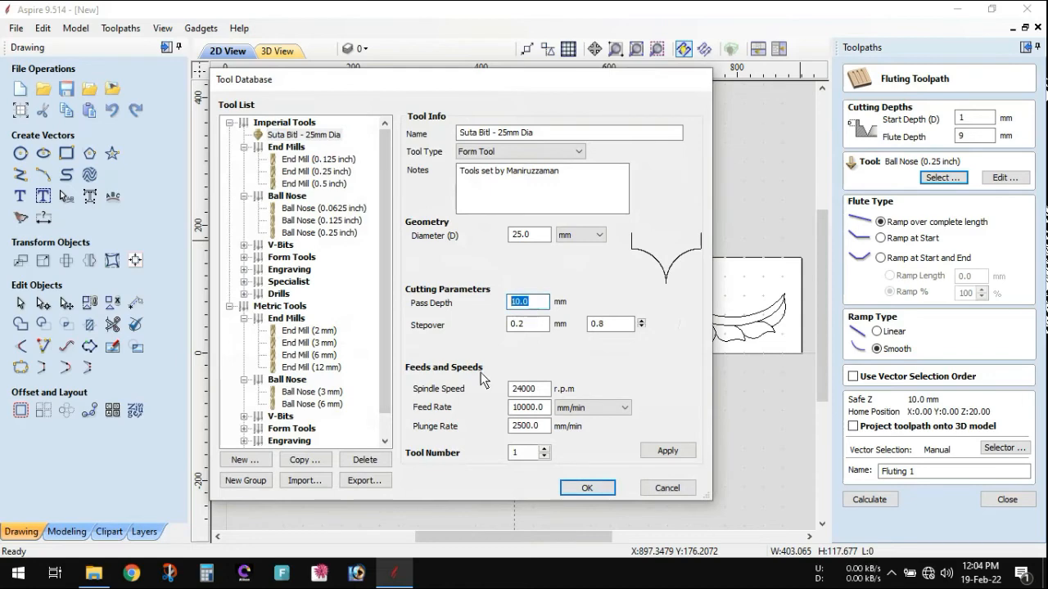
{"action": "left_click", "coordinate": [588, 488]}
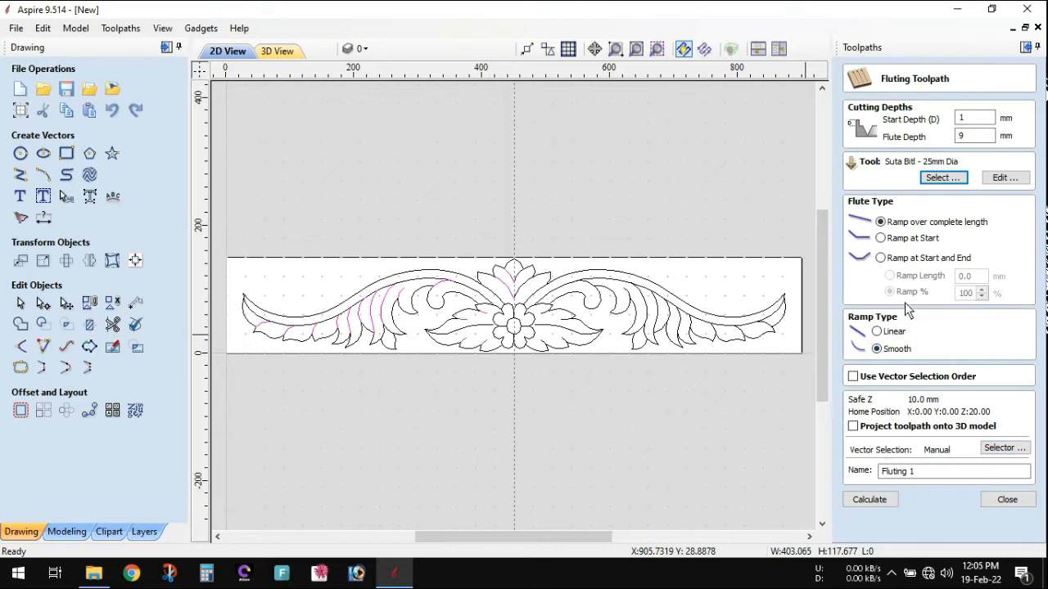
Calculate the fluting toolpath with a smooth ramp over the complete length and view its path in 3D
{"action": "left_click_drag", "start_coordinate": [971, 118], "coordinate": [952, 144]}
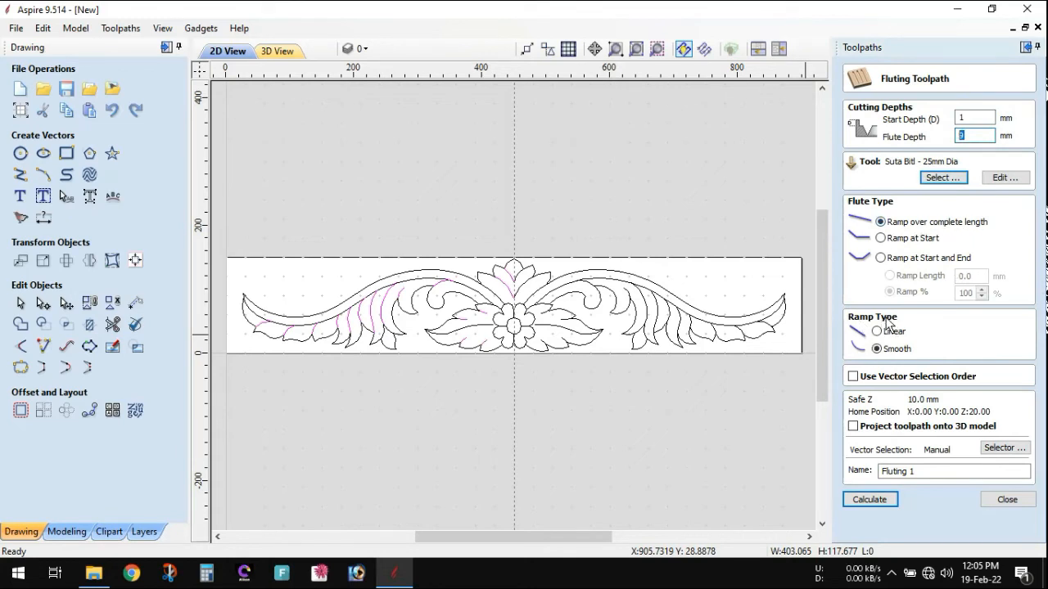
{"action": "left_click", "coordinate": [876, 500]}
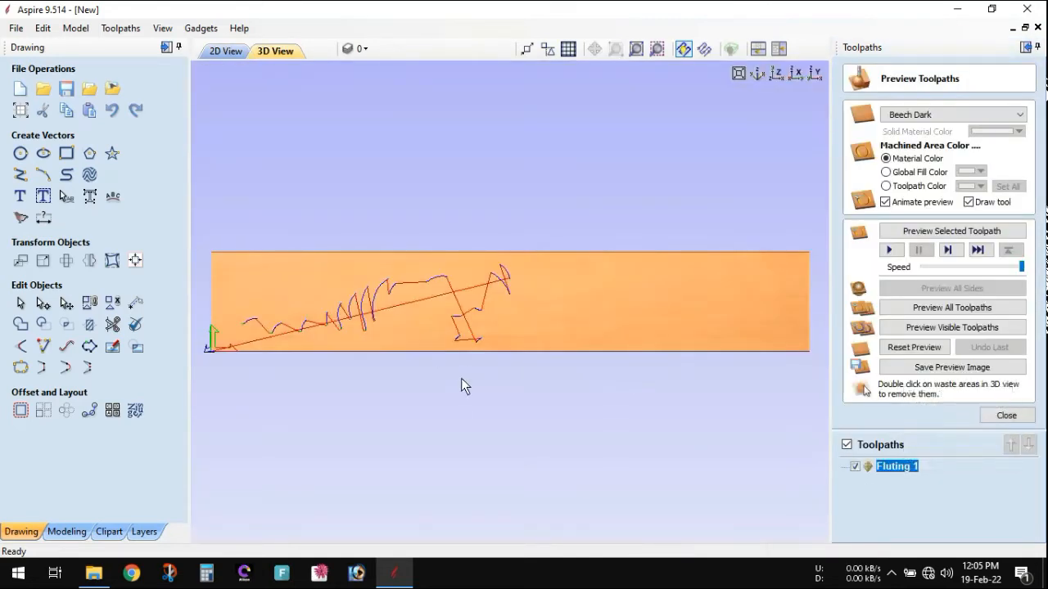
{"action": "scroll", "coordinate": [341, 322], "scroll_direction": "up", "scroll_amount": 3}
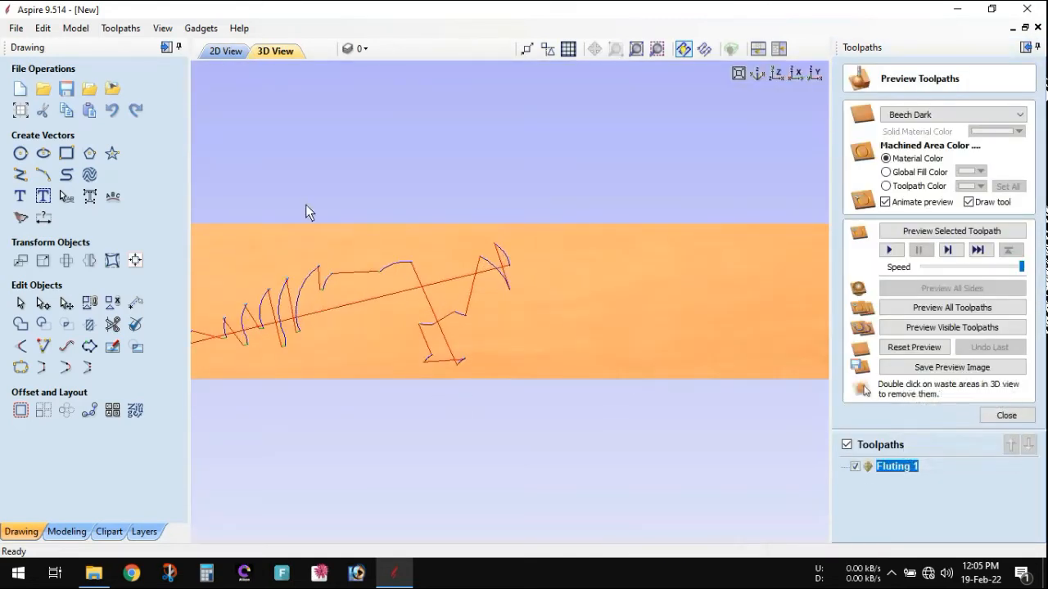
{"action": "left_click_drag", "start_coordinate": [357, 316], "coordinate": [290, 304]}
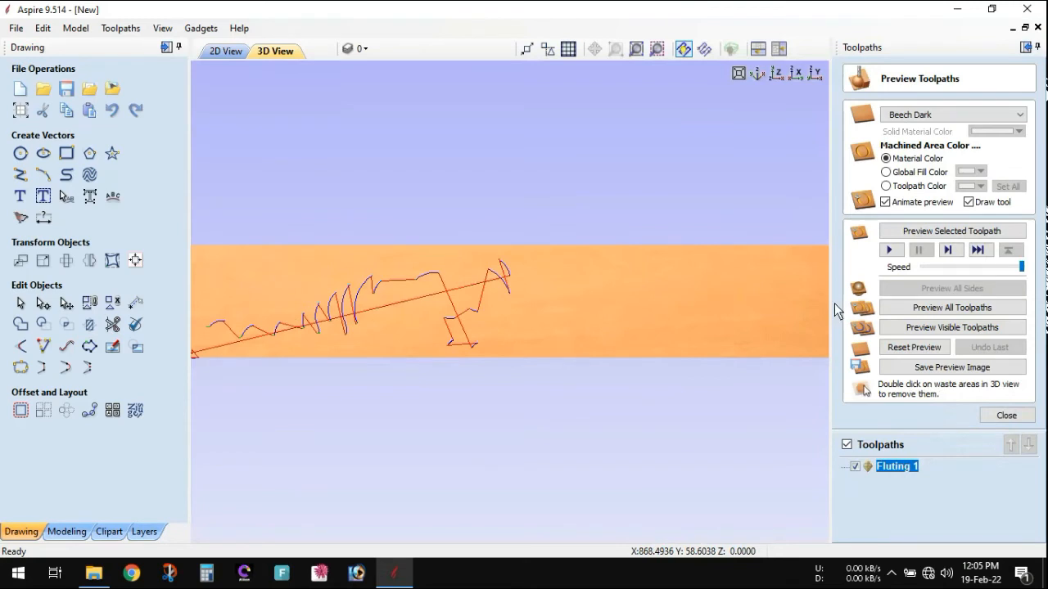
Check which preview simulation quality is set for the toolpaths, leaving the option as it is
{"action": "left_click", "coordinate": [163, 28]}
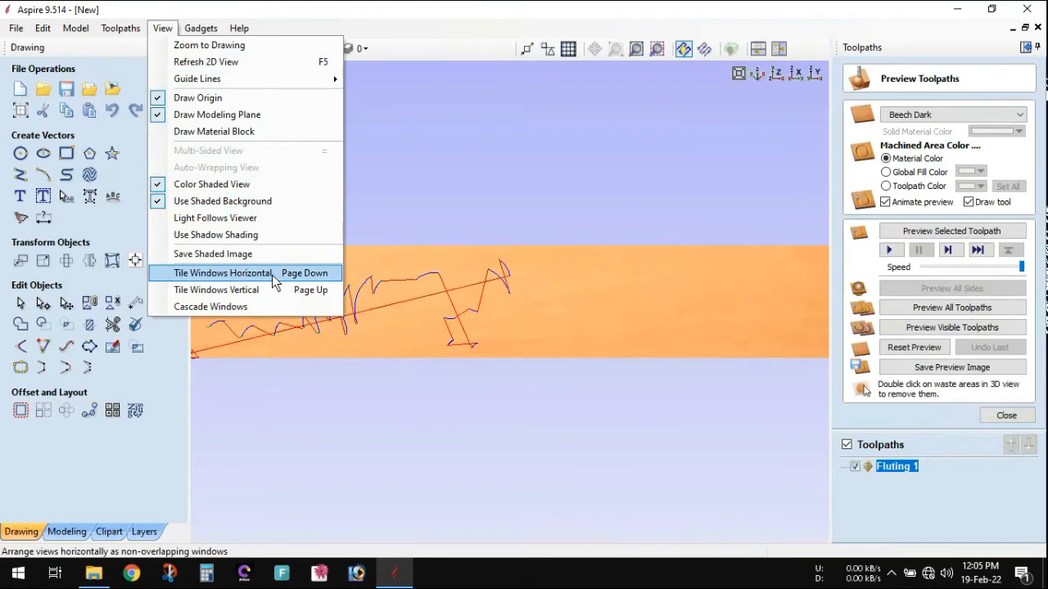
{"action": "mouse_move", "coordinate": [120, 28]}
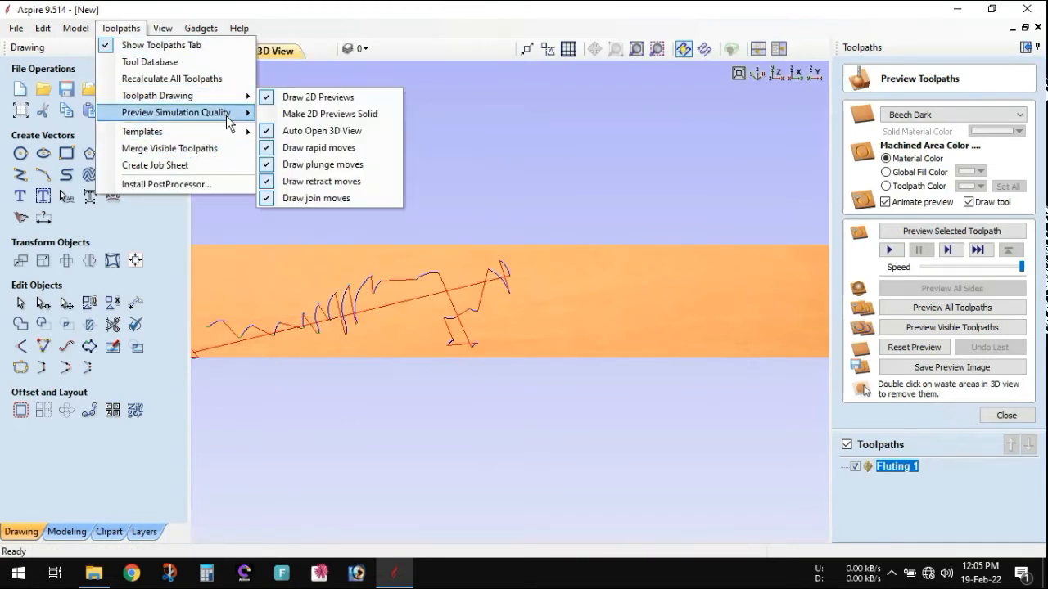
{"action": "mouse_move", "coordinate": [228, 121]}
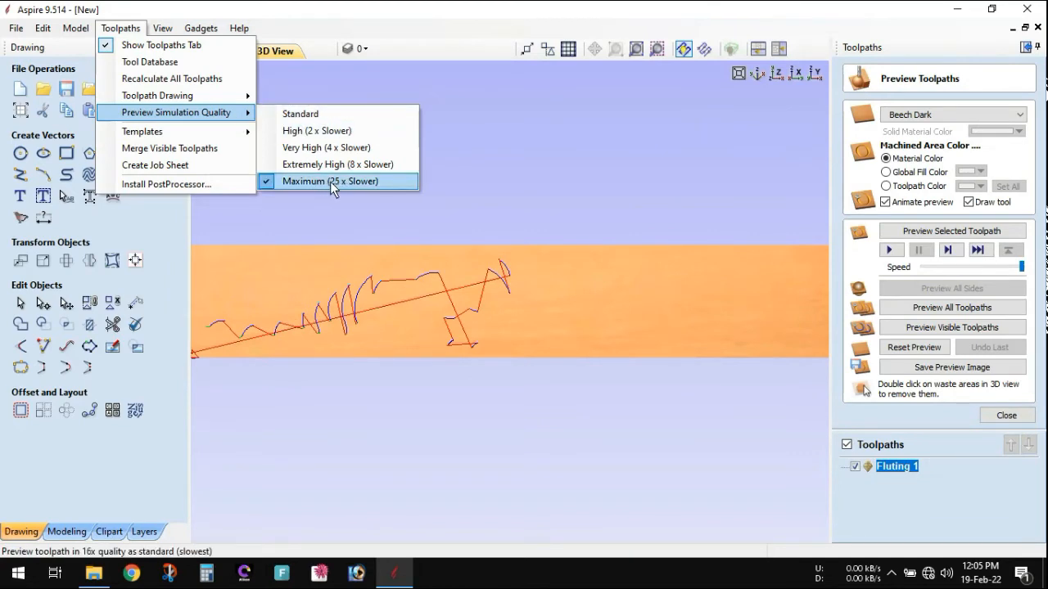
{"action": "left_click", "coordinate": [787, 227]}
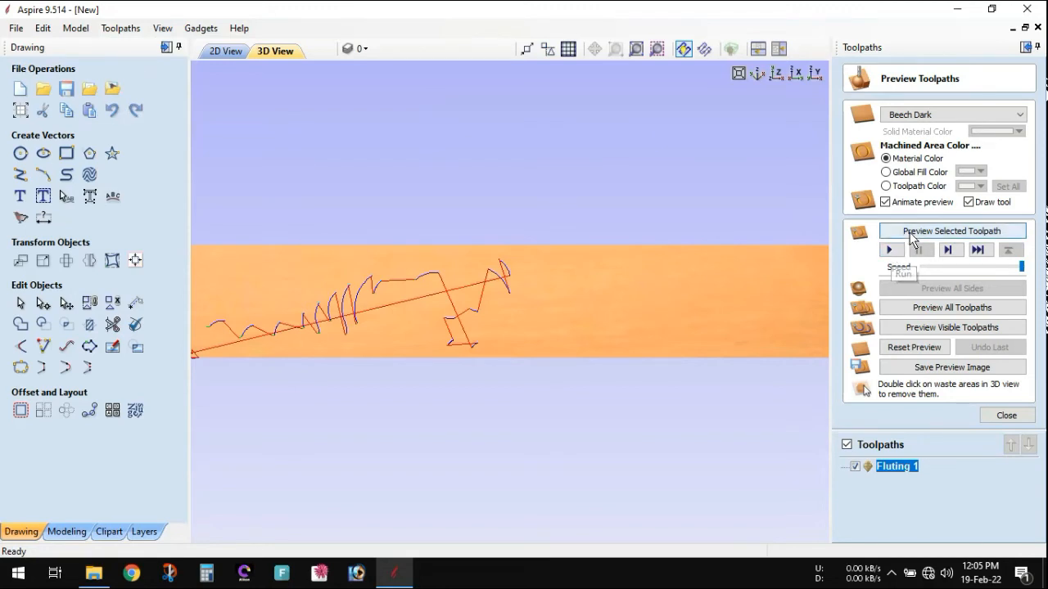
Run the fluting toolpath simulation on the board and inspect the carved grooves up close and as a whole
{"action": "left_click", "coordinate": [891, 249]}
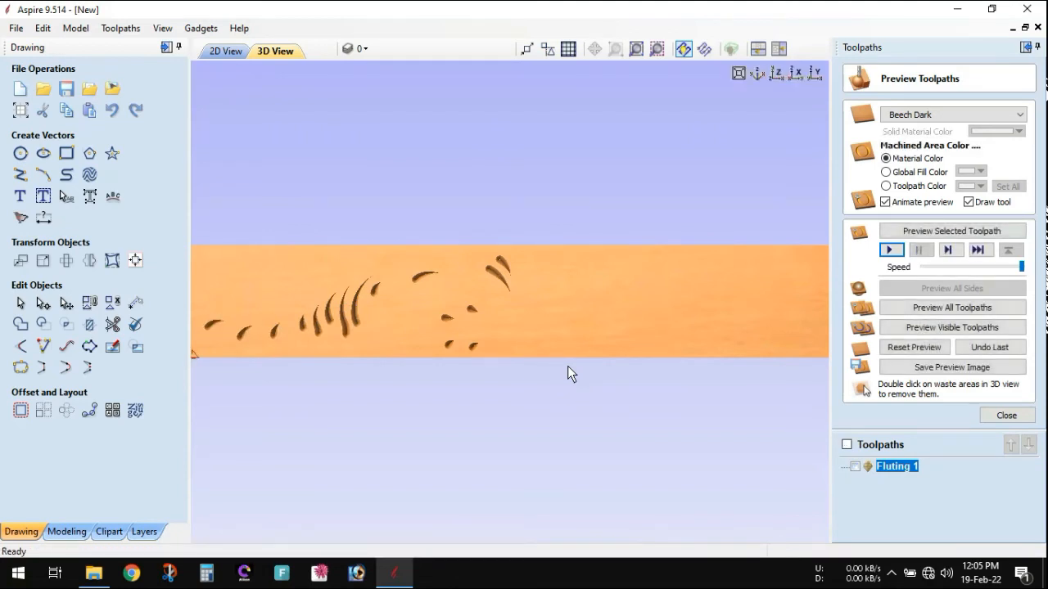
{"action": "scroll", "coordinate": [335, 311], "scroll_direction": "up", "scroll_amount": 5}
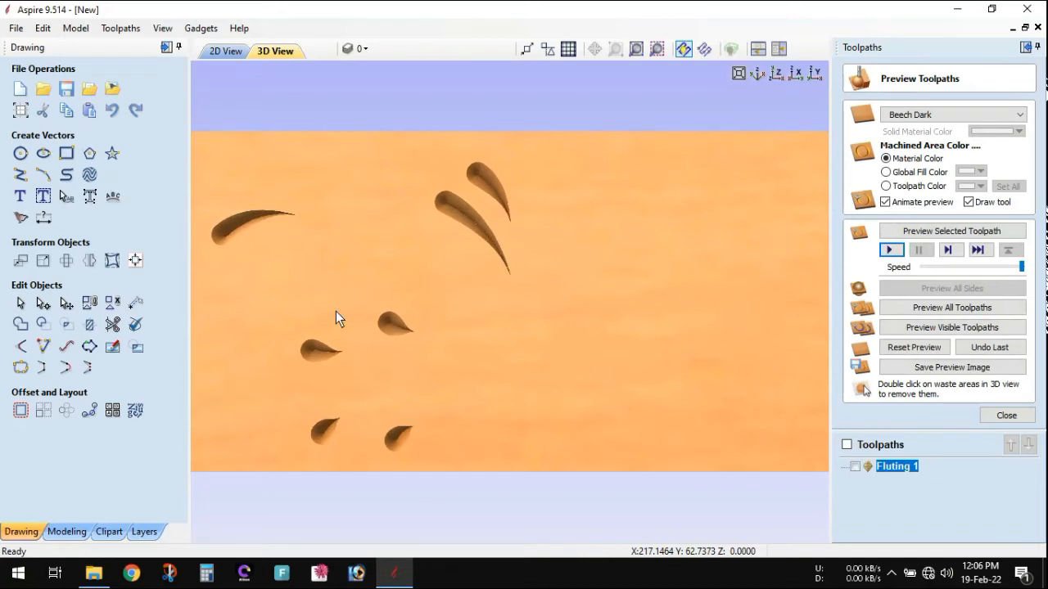
{"action": "scroll", "coordinate": [336, 311], "scroll_direction": "down", "scroll_amount": 5}
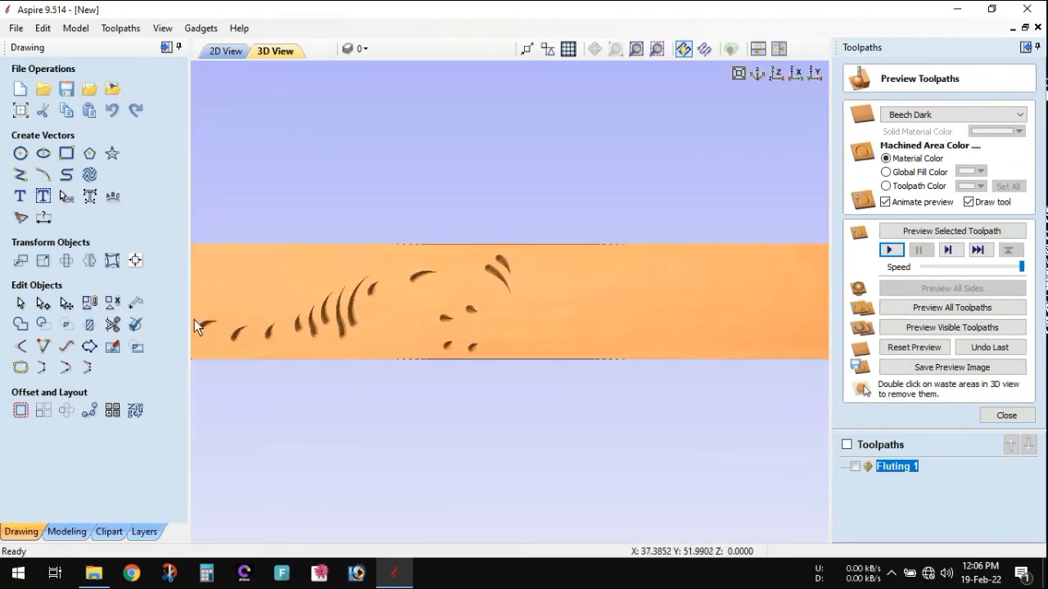
{"action": "scroll", "coordinate": [197, 321], "scroll_direction": "up", "scroll_amount": 2}
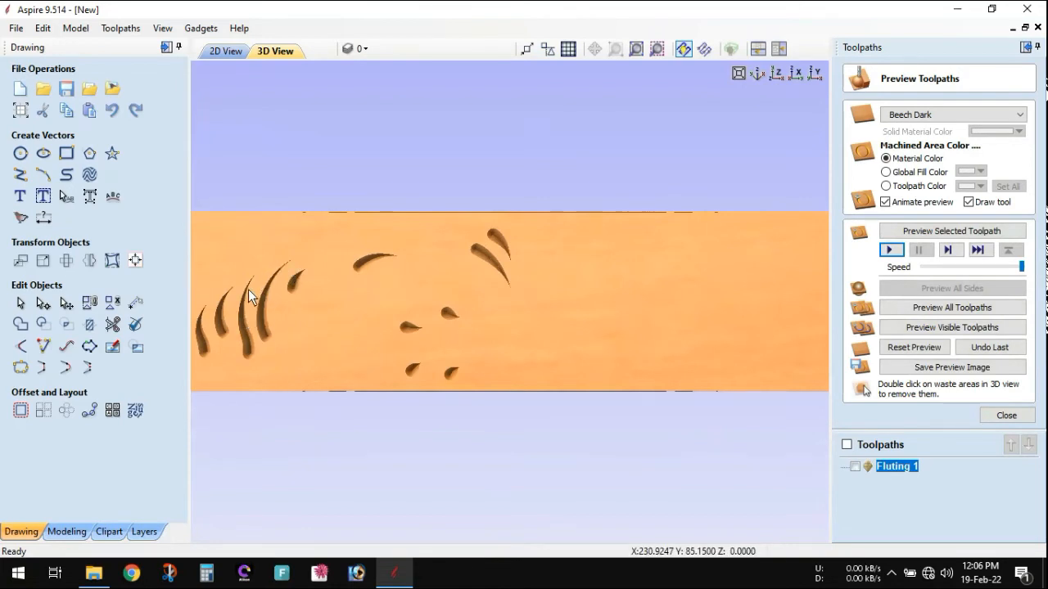
{"action": "scroll", "coordinate": [458, 300], "scroll_direction": "down", "scroll_amount": 1}
{"action": "scroll", "coordinate": [458, 299], "scroll_direction": "down", "scroll_amount": 2}
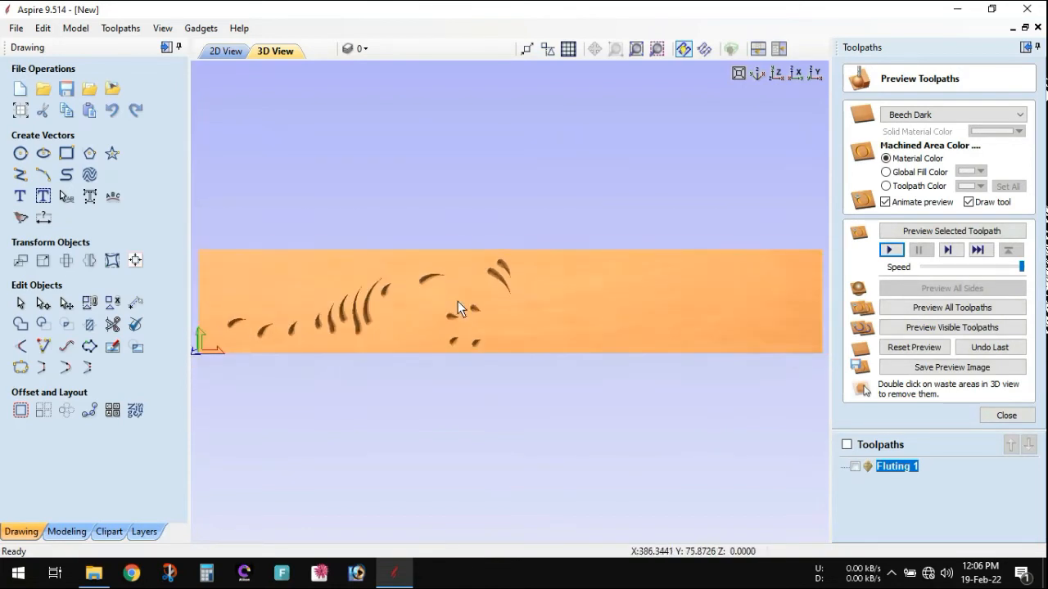
Return to the 2D drawing, close the preview, and select all ornament vectors except the grouped fluting curves
{"action": "left_click", "coordinate": [225, 51]}
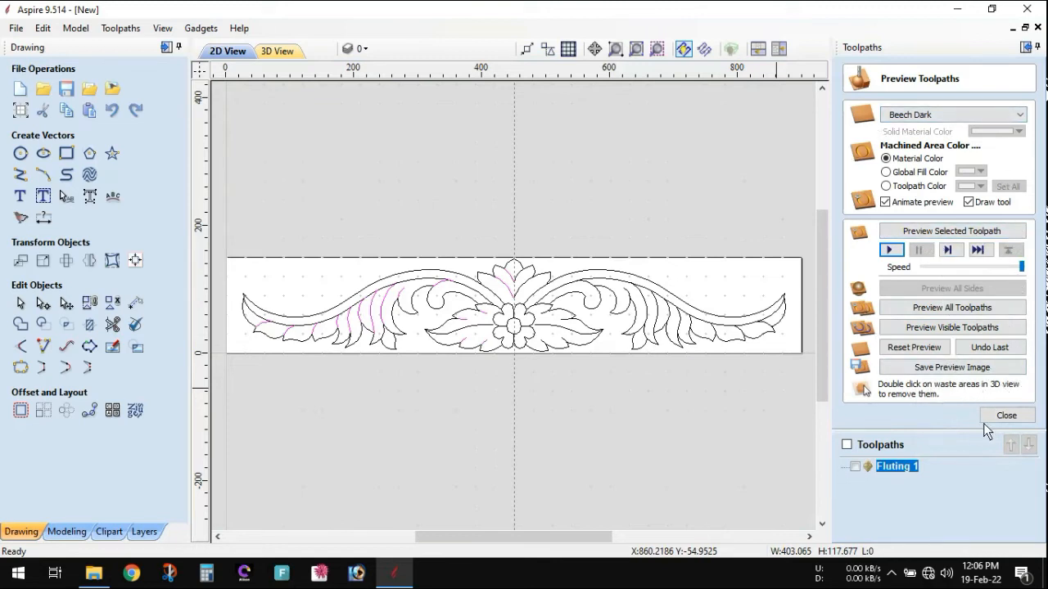
{"action": "left_click", "coordinate": [1007, 415]}
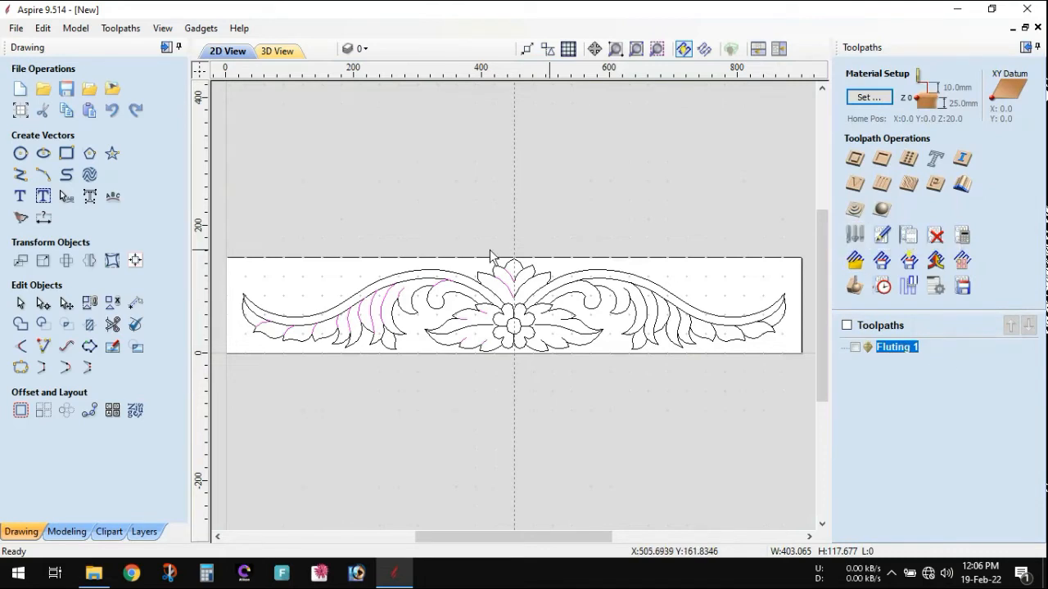
{"action": "left_click_drag", "start_coordinate": [234, 241], "coordinate": [793, 396]}
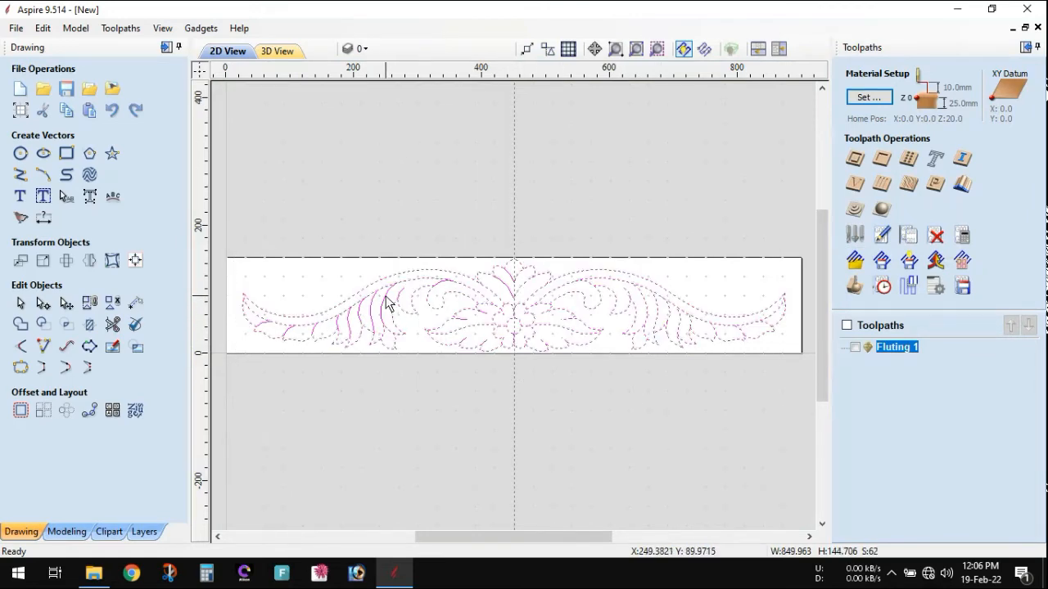
{"action": "scroll", "coordinate": [387, 303], "scroll_direction": "up", "scroll_amount": 2}
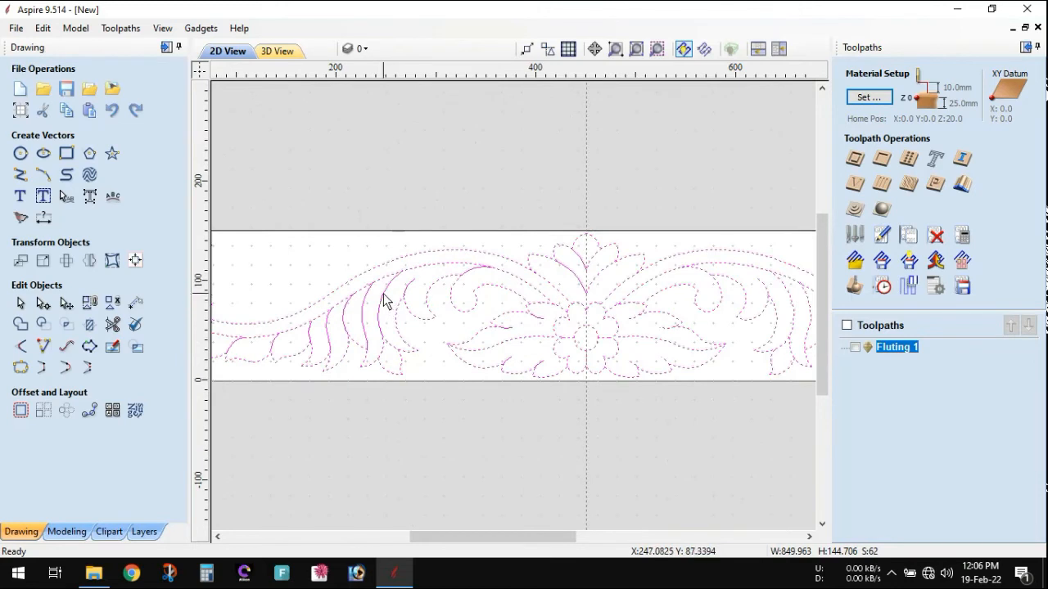
{"action": "scroll", "coordinate": [451, 299], "scroll_direction": "down", "scroll_amount": 1}
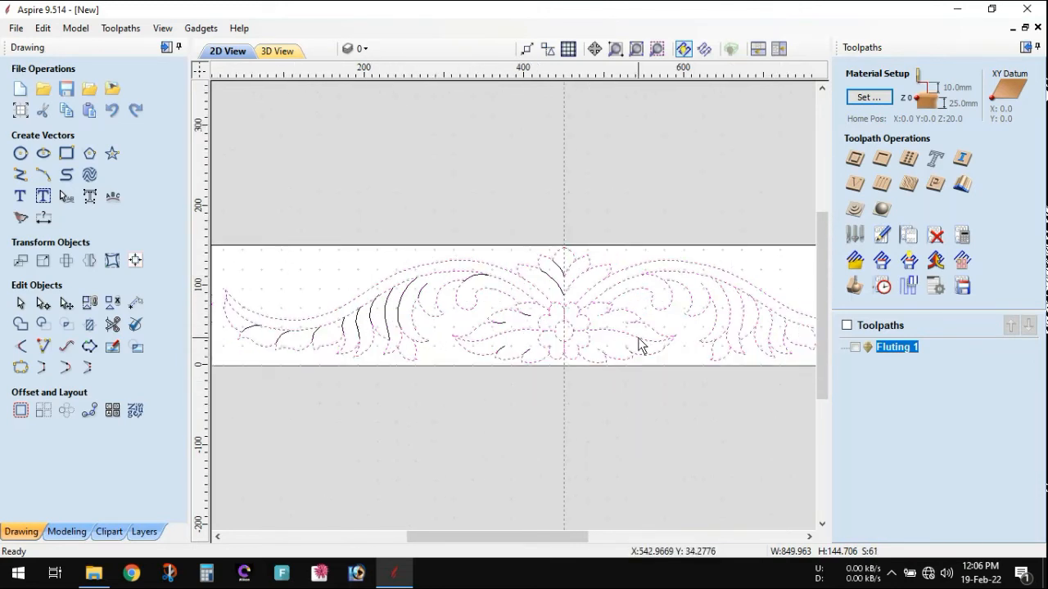
{"action": "scroll", "coordinate": [635, 346], "scroll_direction": "down", "scroll_amount": 1}
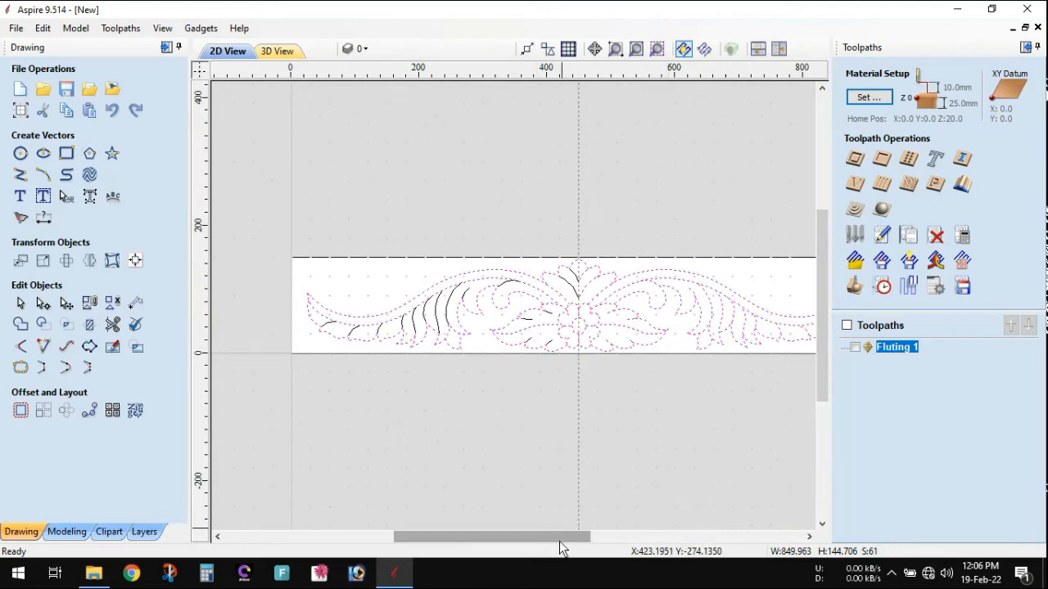
{"action": "left_click_drag", "start_coordinate": [559, 541], "coordinate": [579, 536]}
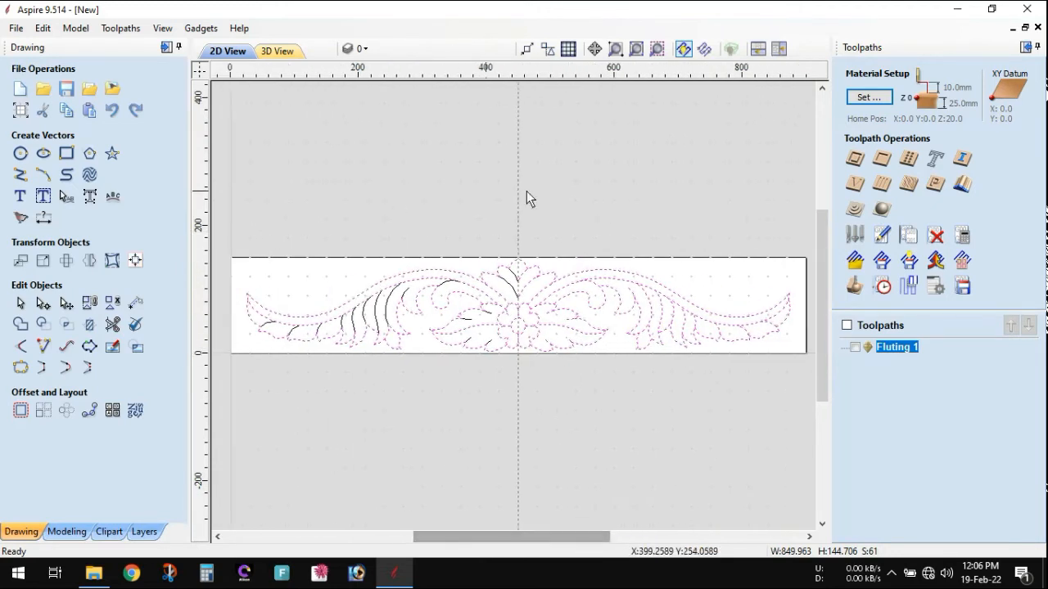
Start a 2D profile toolpath for the selected ornament outlines with a 0 mm start depth and a 9 mm cut depth
{"action": "left_click", "coordinate": [856, 159]}
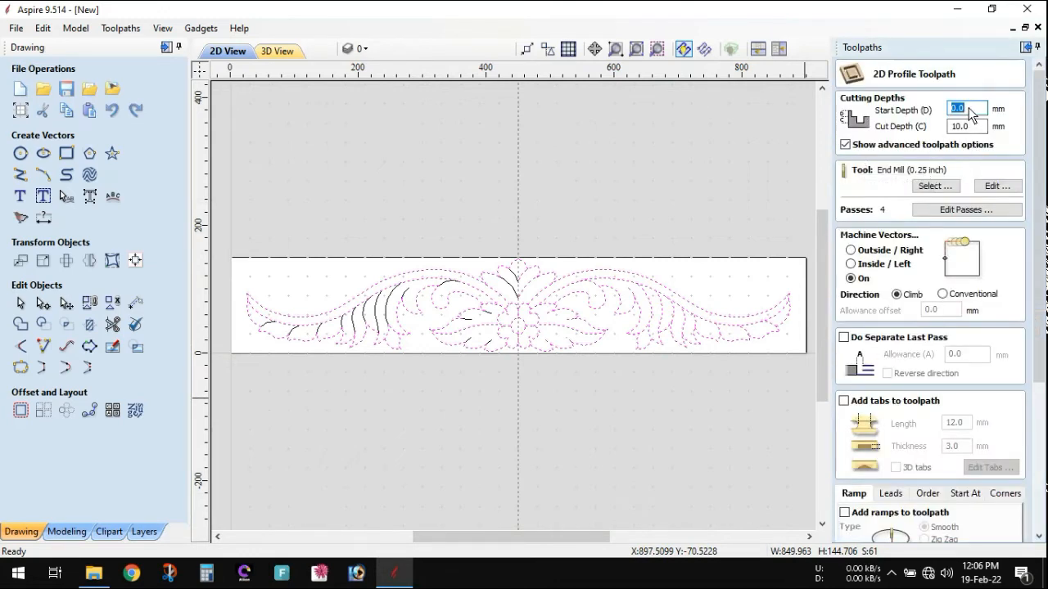
{"action": "key", "text": "Tab"}
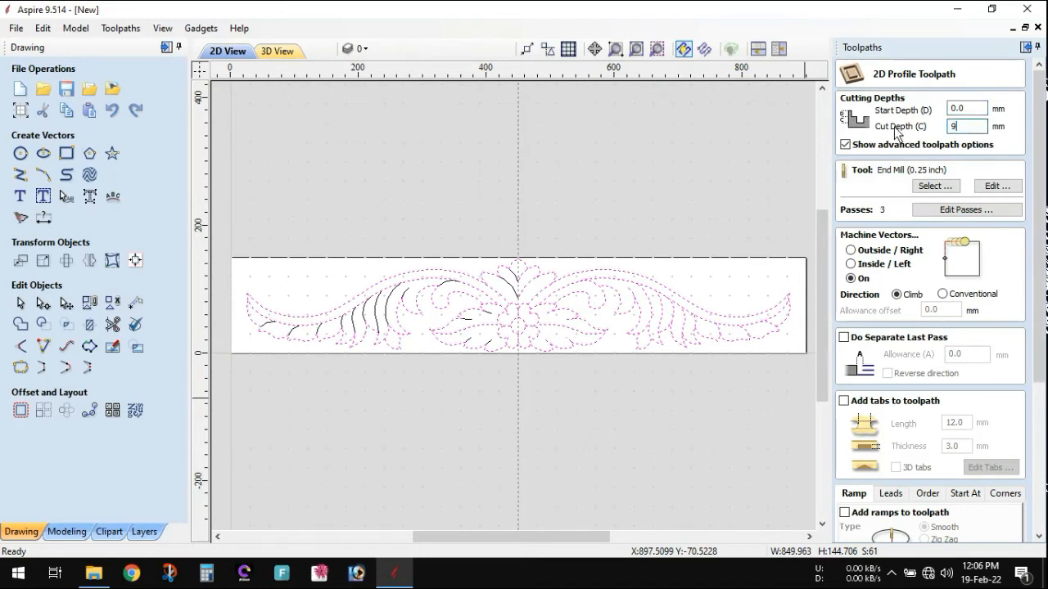
{"action": "left_click", "coordinate": [972, 112]}
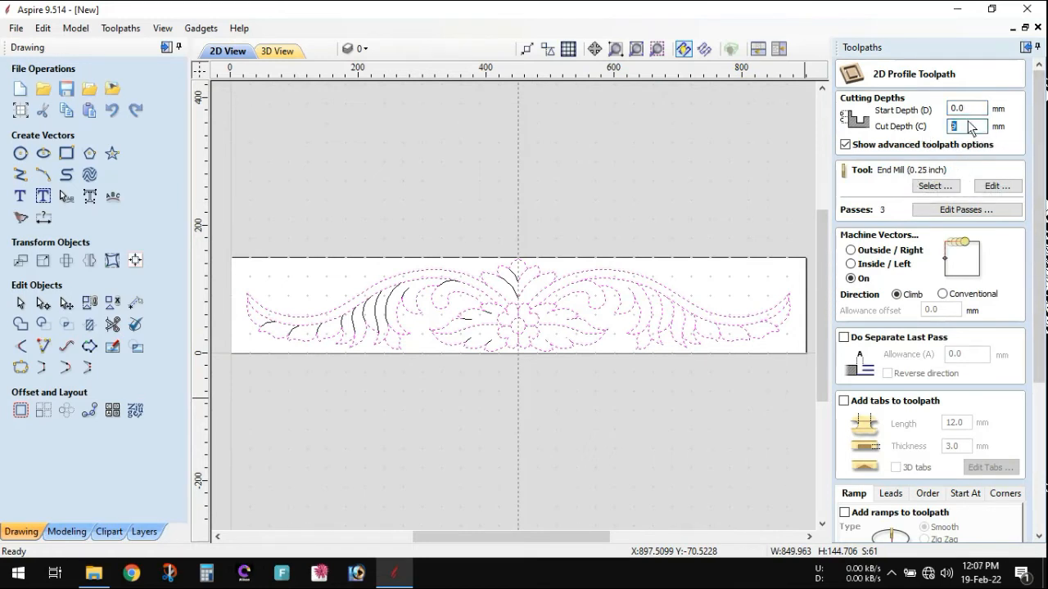
{"action": "double_click", "coordinate": [965, 108]}
{"action": "key", "text": "Tab"}
Assign the Suta Bitl - 25mm Dia form tool to the profile toolpath
{"action": "left_click", "coordinate": [935, 187]}
{"action": "left_click", "coordinate": [316, 136]}
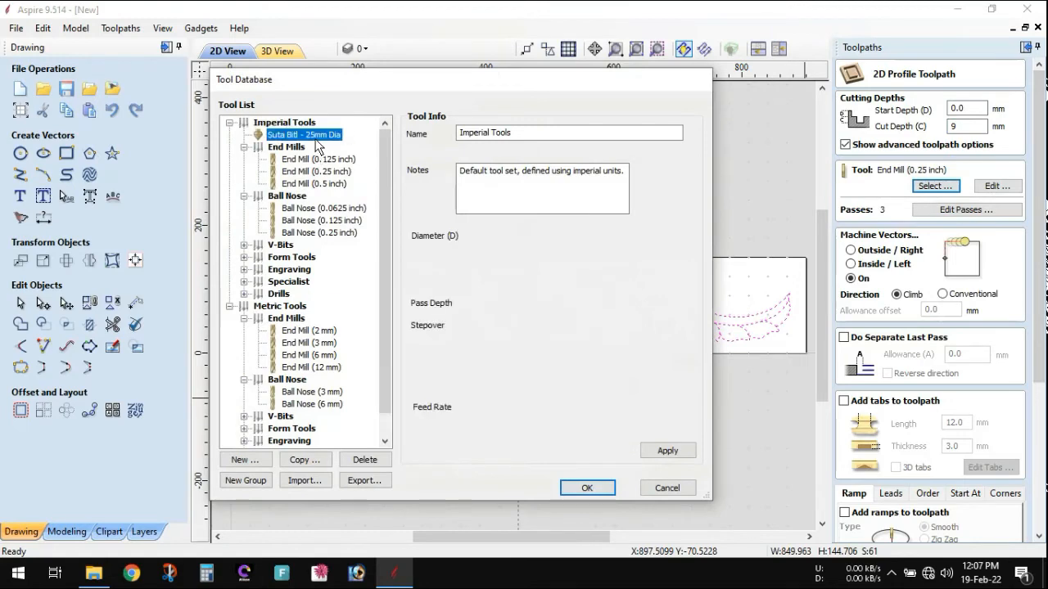
{"action": "left_click", "coordinate": [587, 488]}
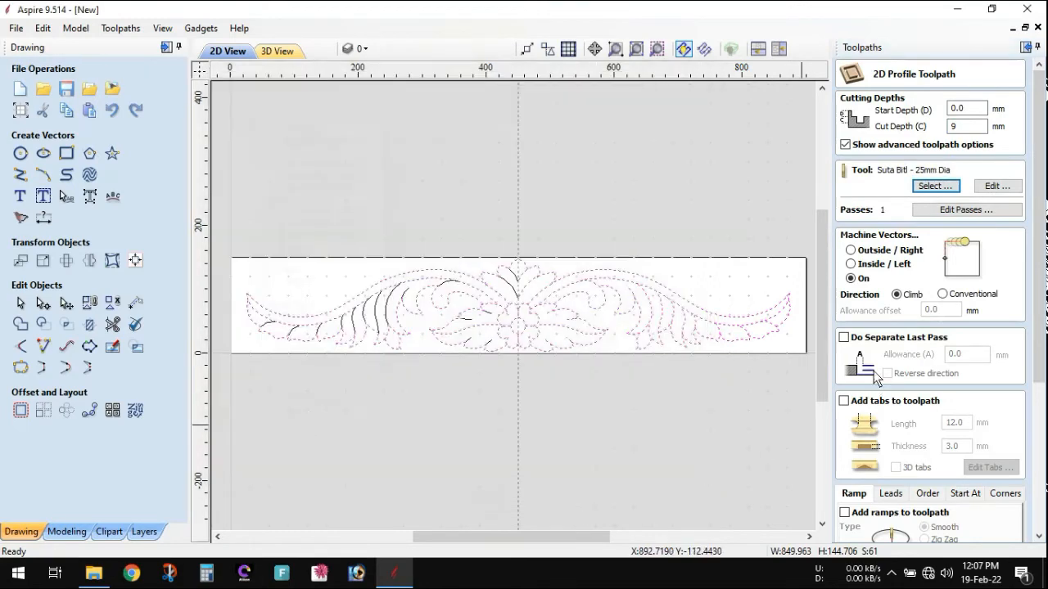
Set the profile toolpath to machine on the vectors and calculate it
{"action": "left_click", "coordinate": [851, 251]}
{"action": "left_click", "coordinate": [851, 263]}
{"action": "left_click", "coordinate": [852, 278]}
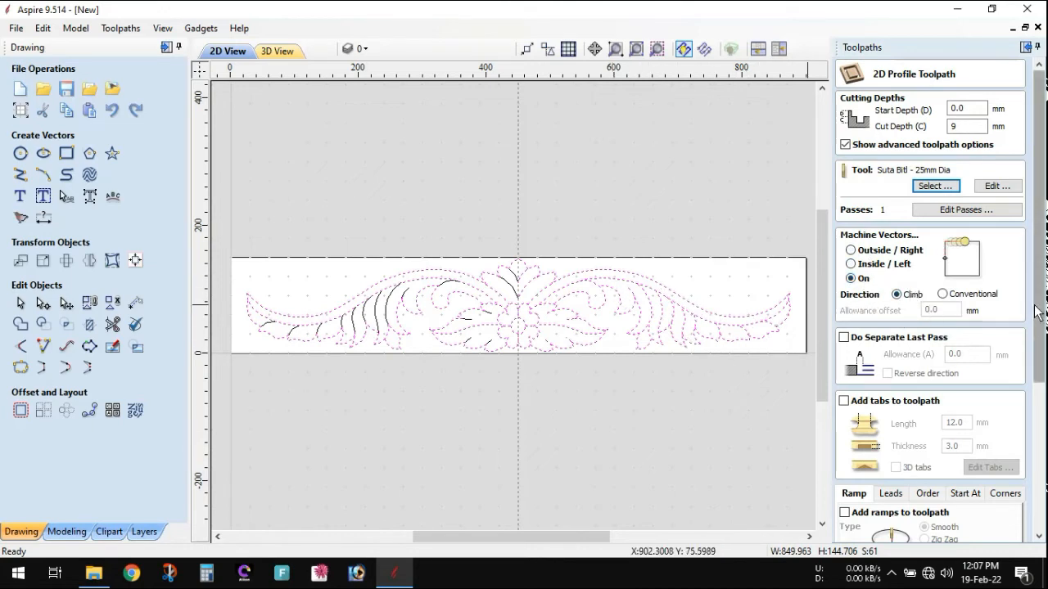
{"action": "left_click_drag", "start_coordinate": [1039, 316], "coordinate": [1040, 458]}
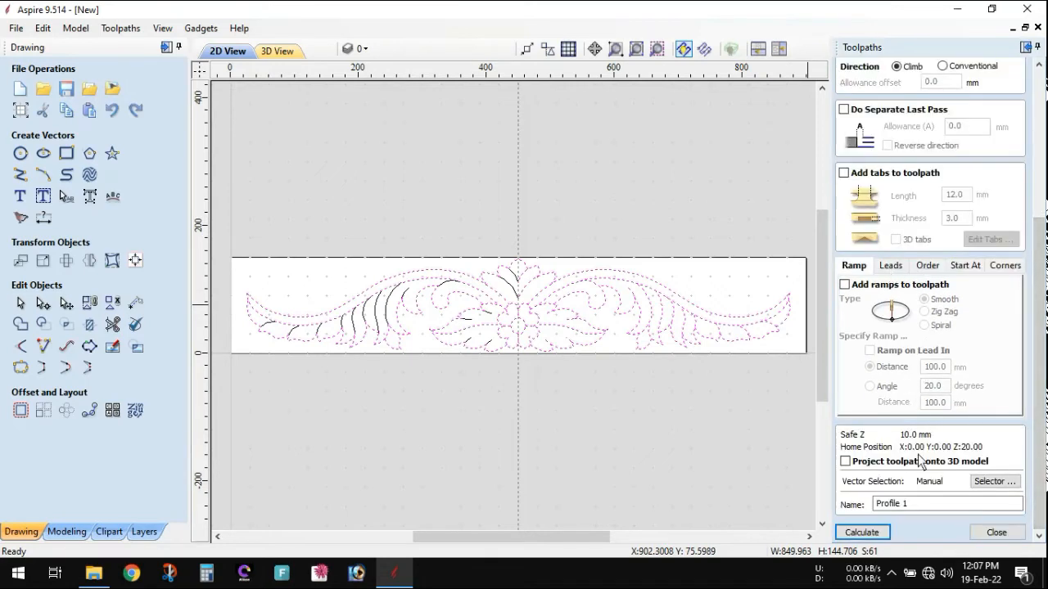
{"action": "left_click", "coordinate": [868, 531]}
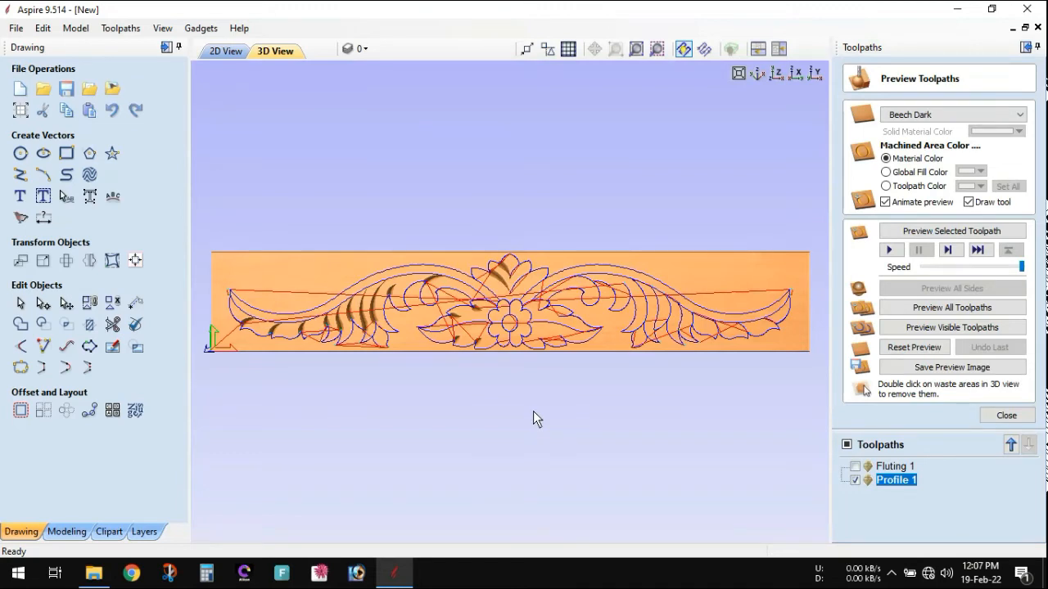
Run the profile toolpath simulation and inspect the carved ornament up close and as a whole in an enlarged 3D view
{"action": "left_click", "coordinate": [891, 250]}
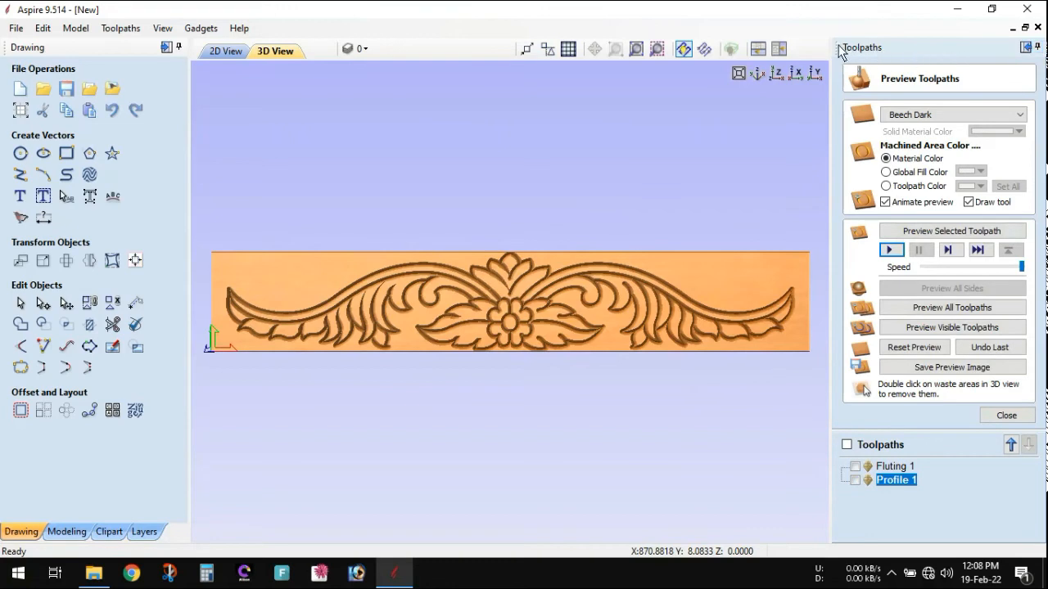
{"action": "left_click", "coordinate": [1025, 48]}
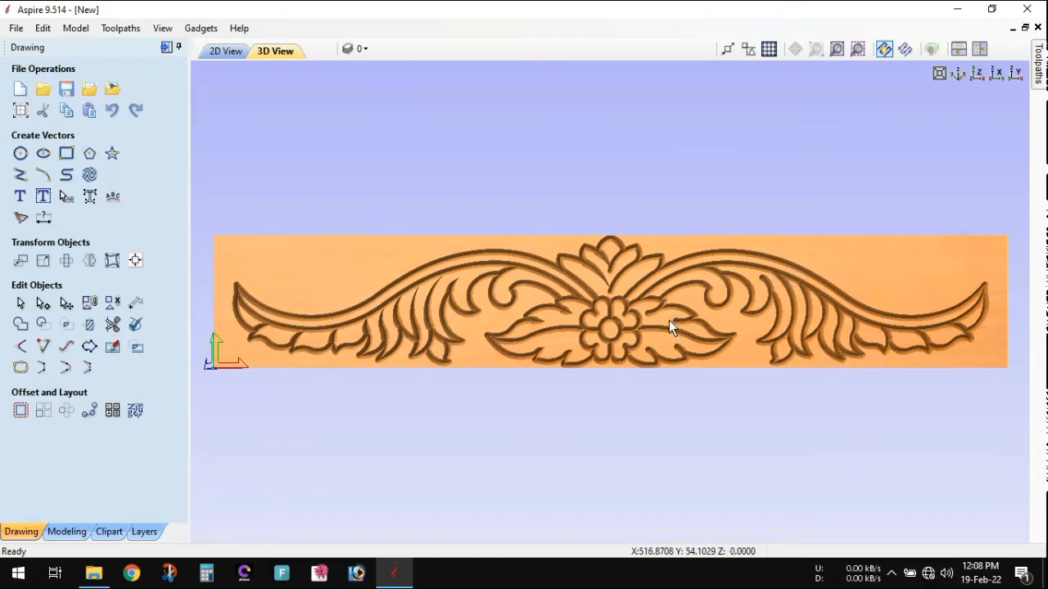
{"action": "scroll", "coordinate": [675, 324], "scroll_direction": "up", "scroll_amount": 3}
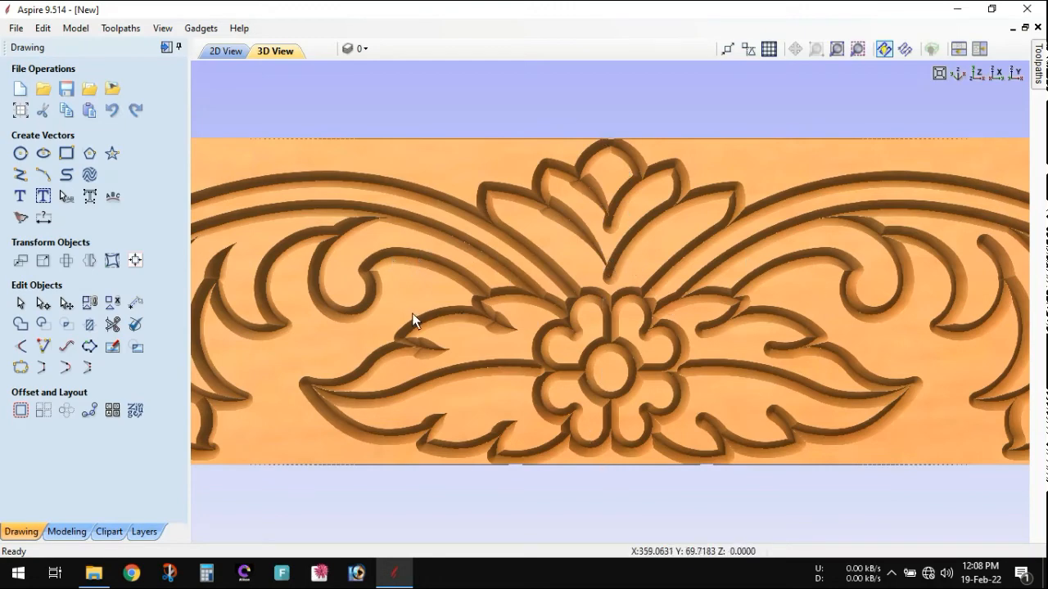
{"action": "scroll", "coordinate": [412, 313], "scroll_direction": "down", "scroll_amount": 3}
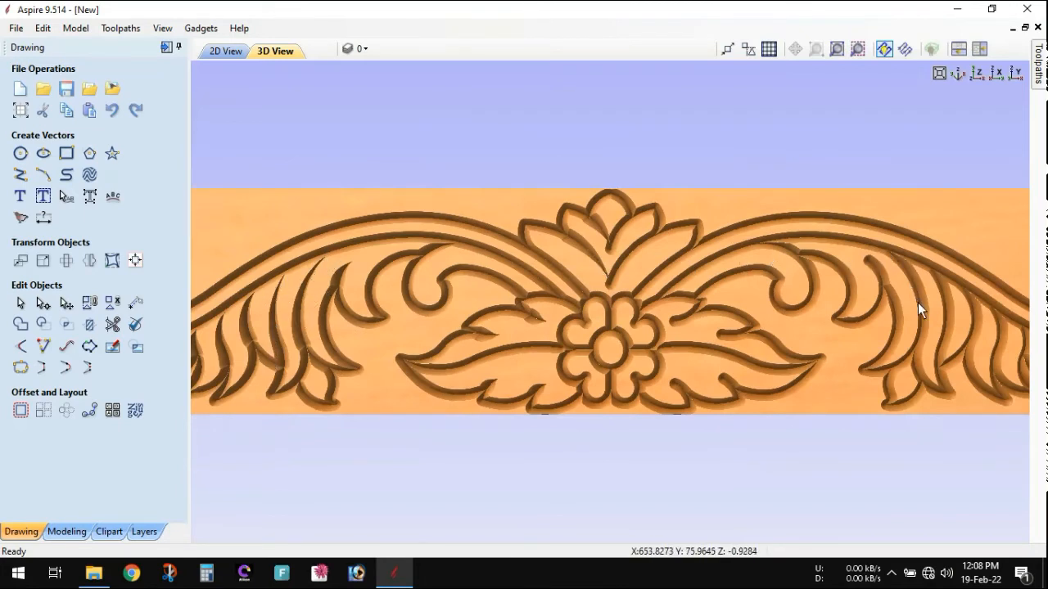
{"action": "scroll", "coordinate": [393, 272], "scroll_direction": "down", "scroll_amount": 2}
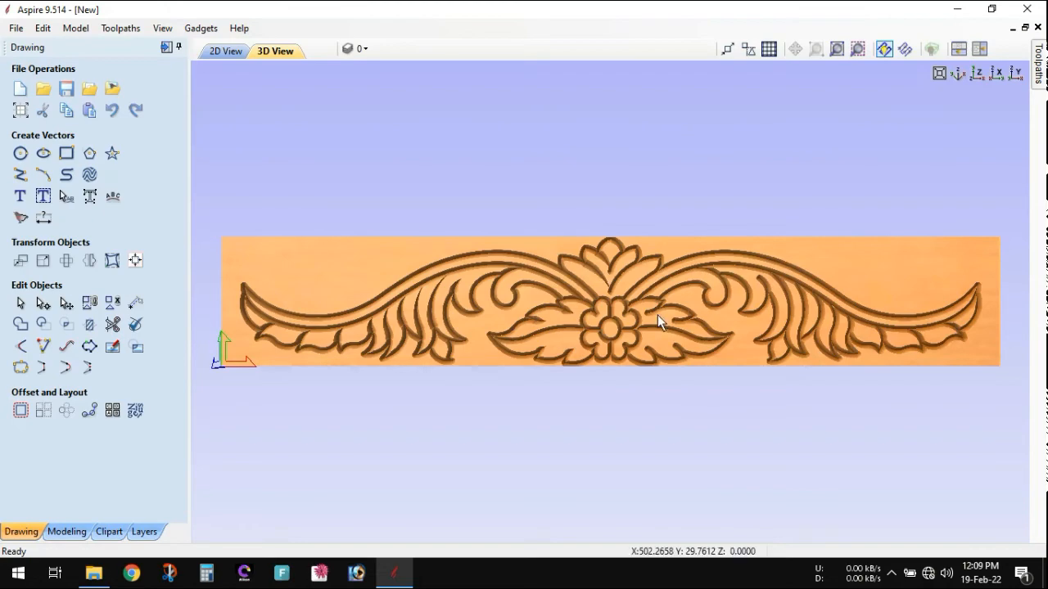
Reset the toolpath preview to a blank board and delete all toolpaths
{"action": "left_click", "coordinate": [1038, 71]}
{"action": "left_click", "coordinate": [1020, 48]}
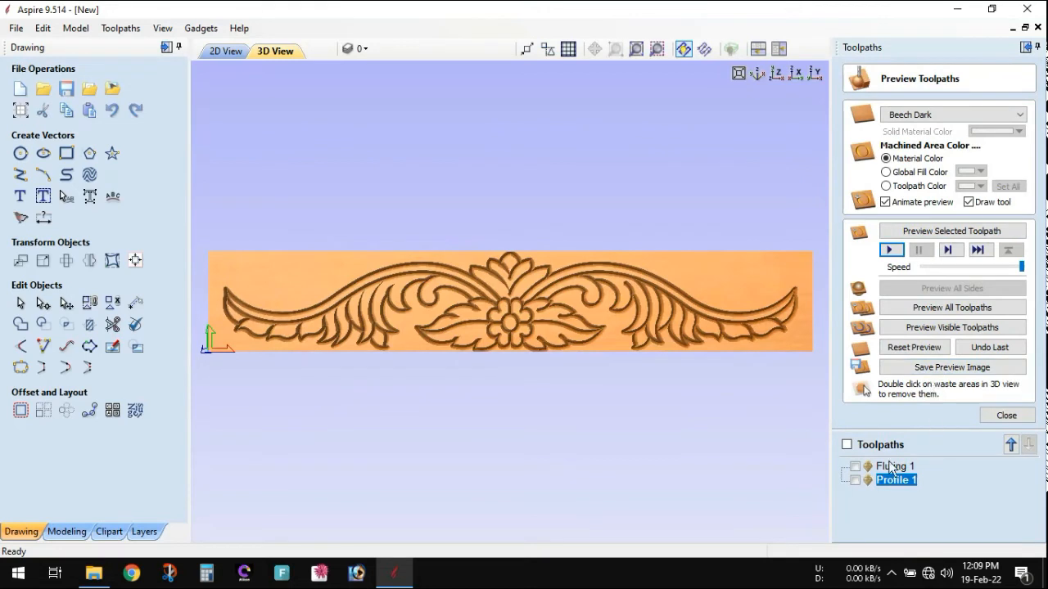
{"action": "left_click", "coordinate": [922, 354]}
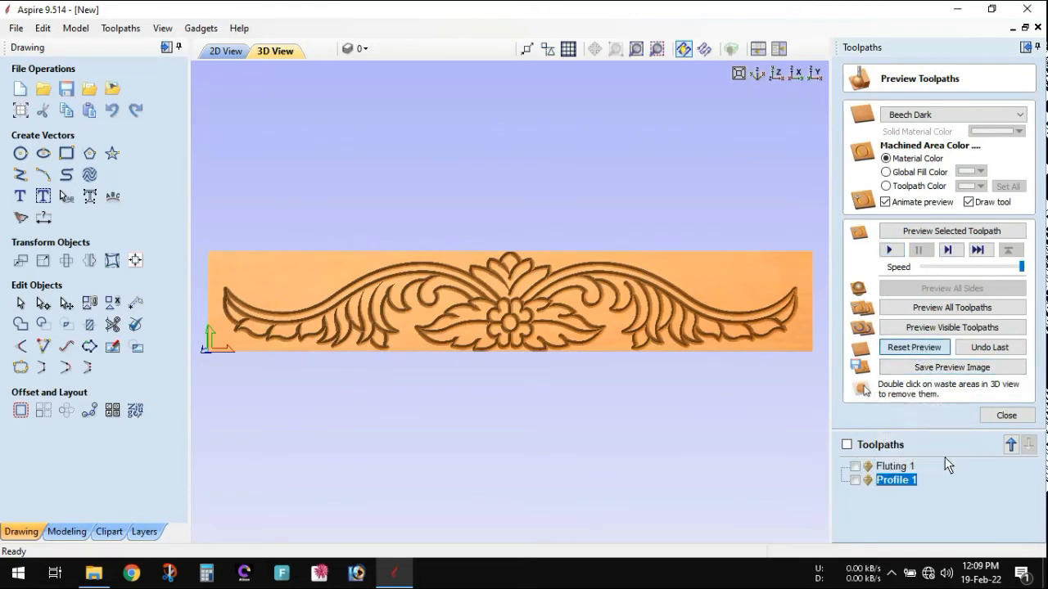
{"action": "left_click", "coordinate": [891, 470]}
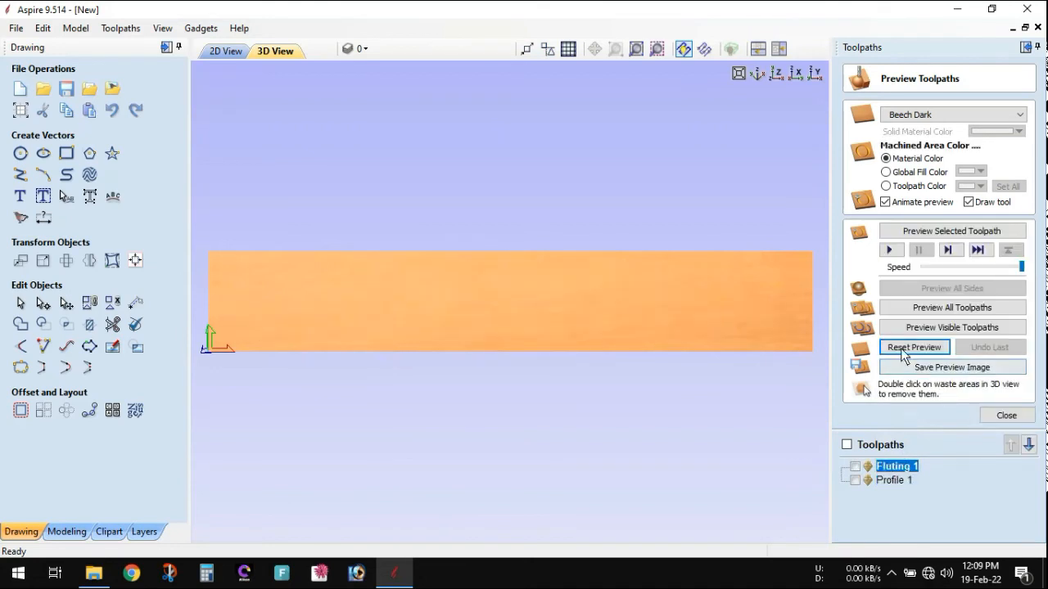
{"action": "left_click", "coordinate": [888, 482]}
{"action": "right_click", "coordinate": [891, 483]}
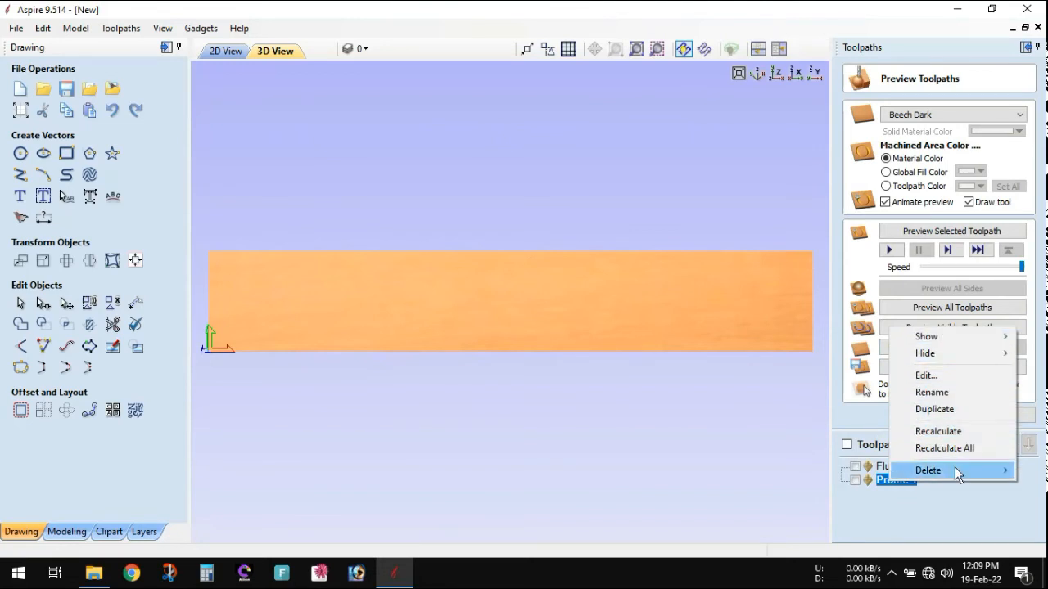
{"action": "mouse_move", "coordinate": [958, 467]}
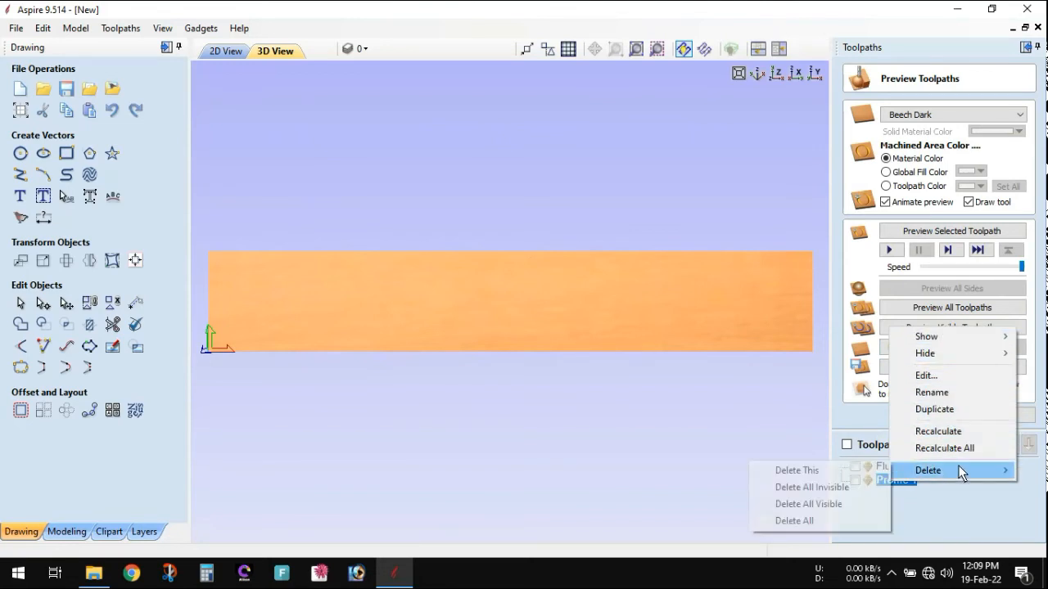
{"action": "left_click", "coordinate": [803, 521]}
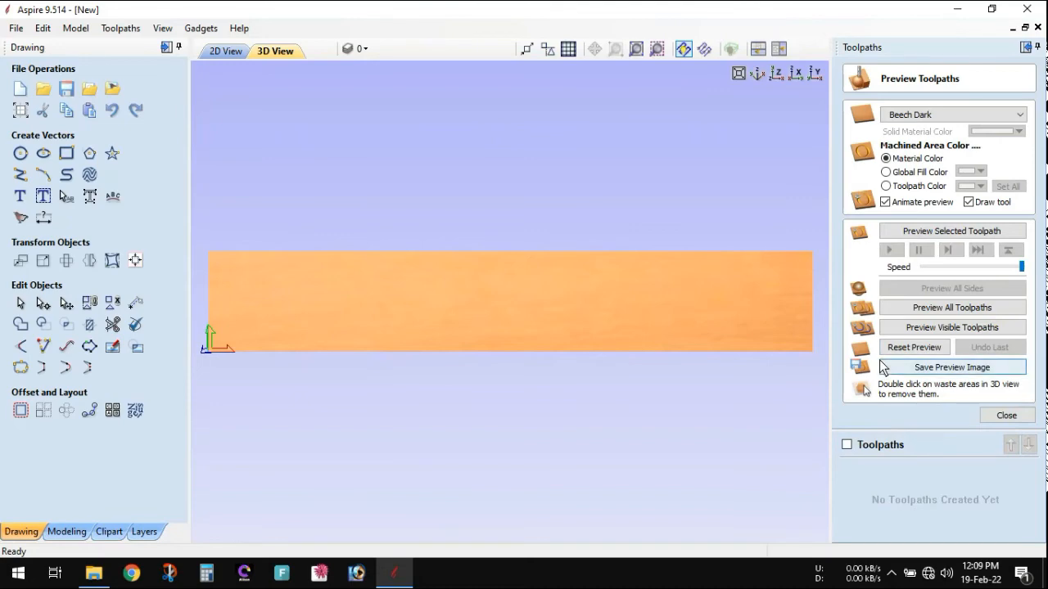
Return to the 2D drawing and delete the scroll, leaves and long outer curve on the ornament's right half
{"action": "left_click", "coordinate": [225, 53]}
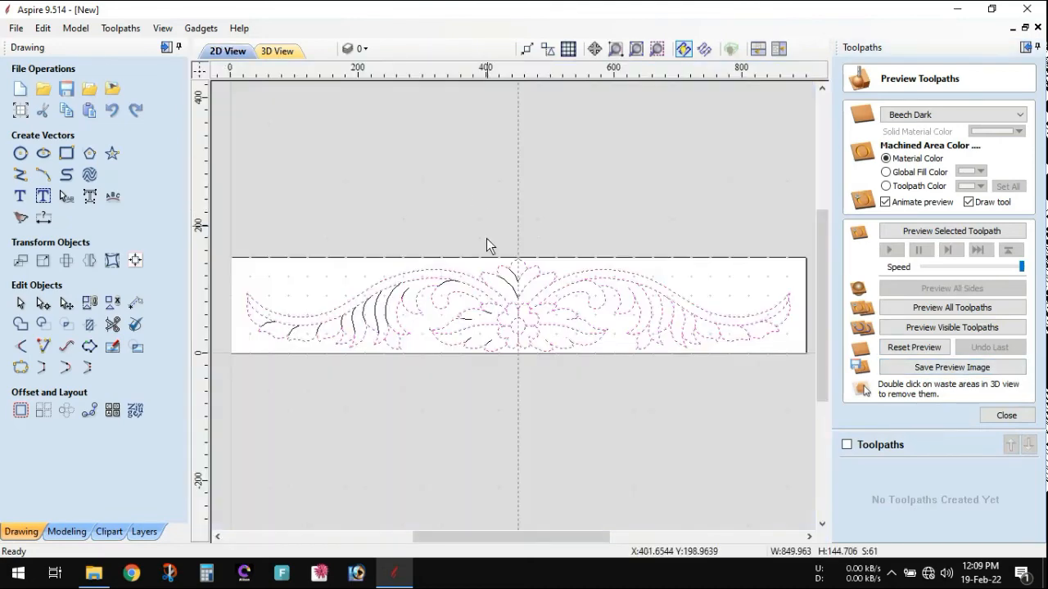
{"action": "scroll", "coordinate": [543, 352], "scroll_direction": "up", "scroll_amount": 4}
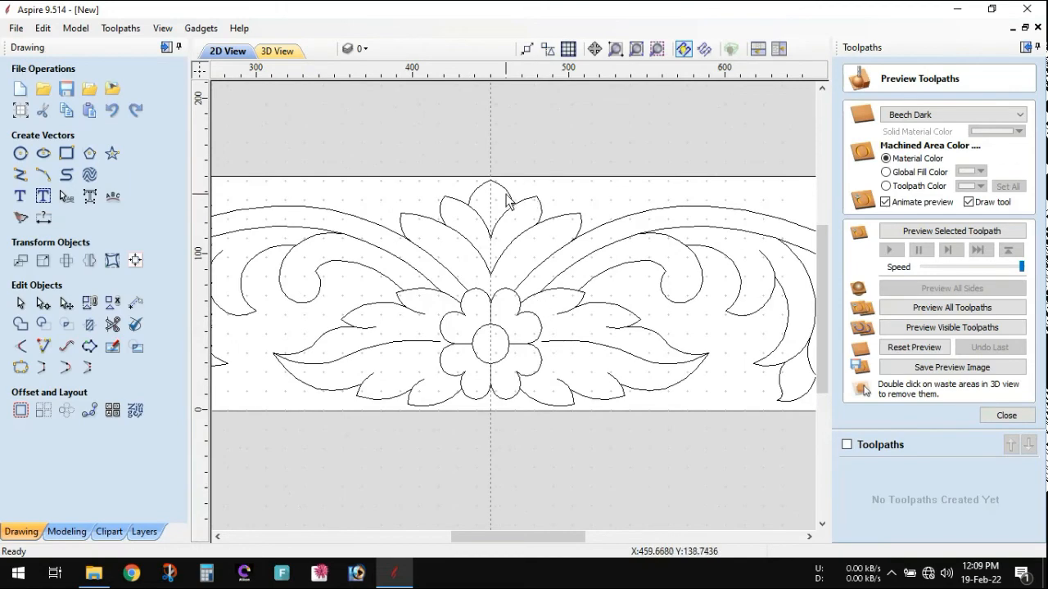
{"action": "left_click", "coordinate": [507, 195]}
{"action": "scroll", "coordinate": [580, 235], "scroll_direction": "down", "scroll_amount": 2}
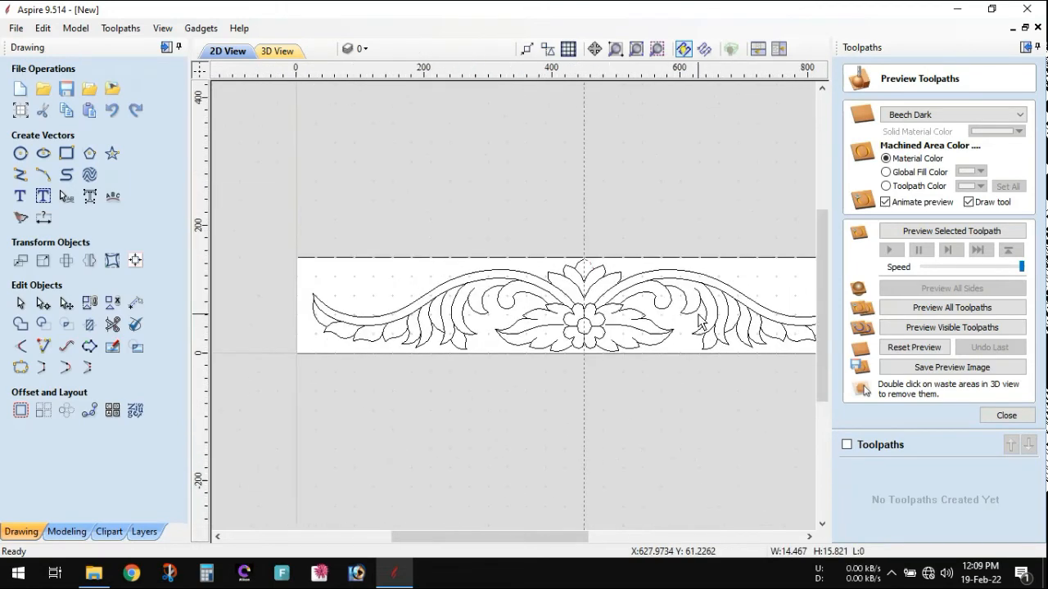
{"action": "left_click_drag", "start_coordinate": [551, 536], "coordinate": [601, 537]}
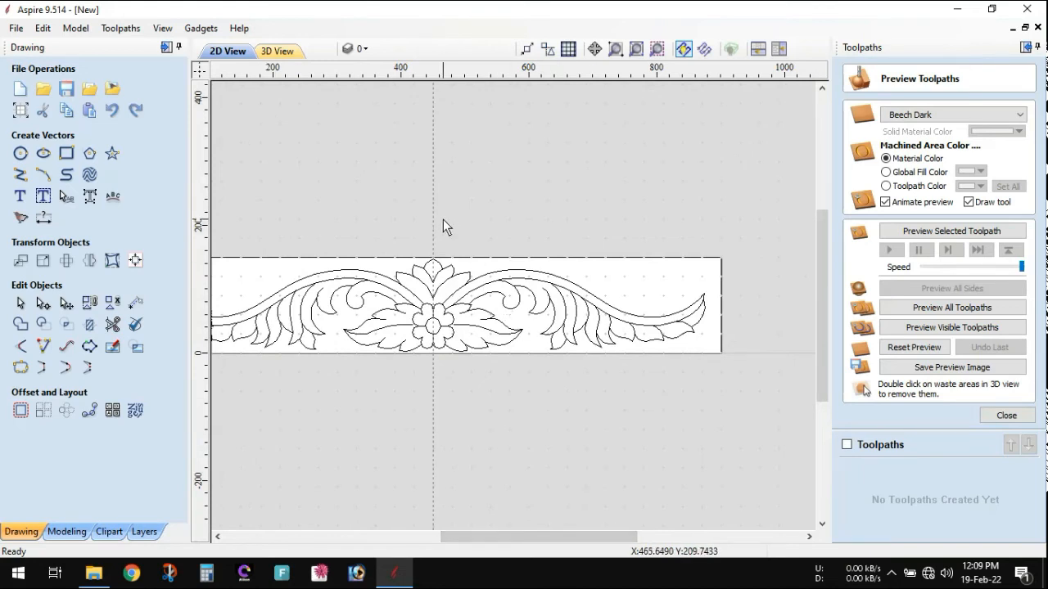
{"action": "left_click_drag", "start_coordinate": [443, 220], "coordinate": [712, 403]}
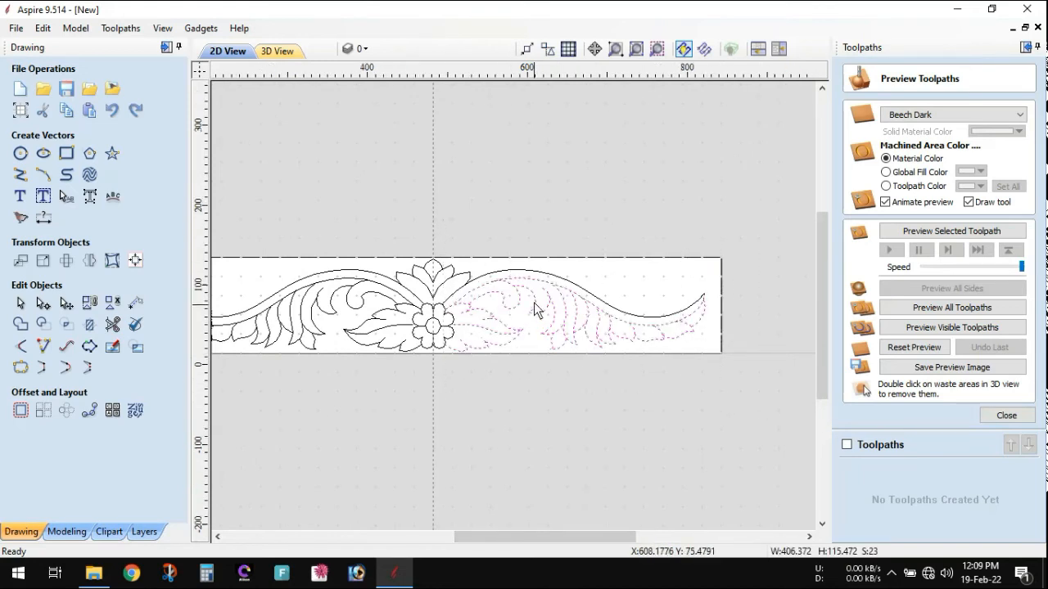
{"action": "scroll", "coordinate": [533, 303], "scroll_direction": "up", "scroll_amount": 1}
{"action": "key", "text": "Delete"}
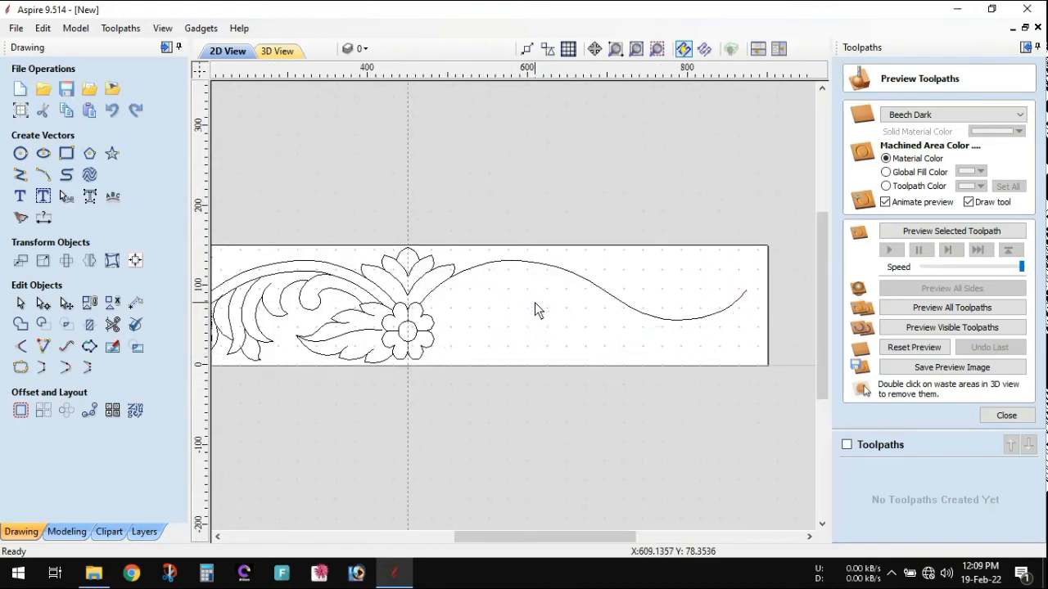
{"action": "left_click", "coordinate": [504, 262]}
{"action": "key", "text": "Delete"}
Delete the remaining right-half petal curves above the central flower, keeping the left half and the flower
{"action": "scroll", "coordinate": [440, 279], "scroll_direction": "up", "scroll_amount": 2}
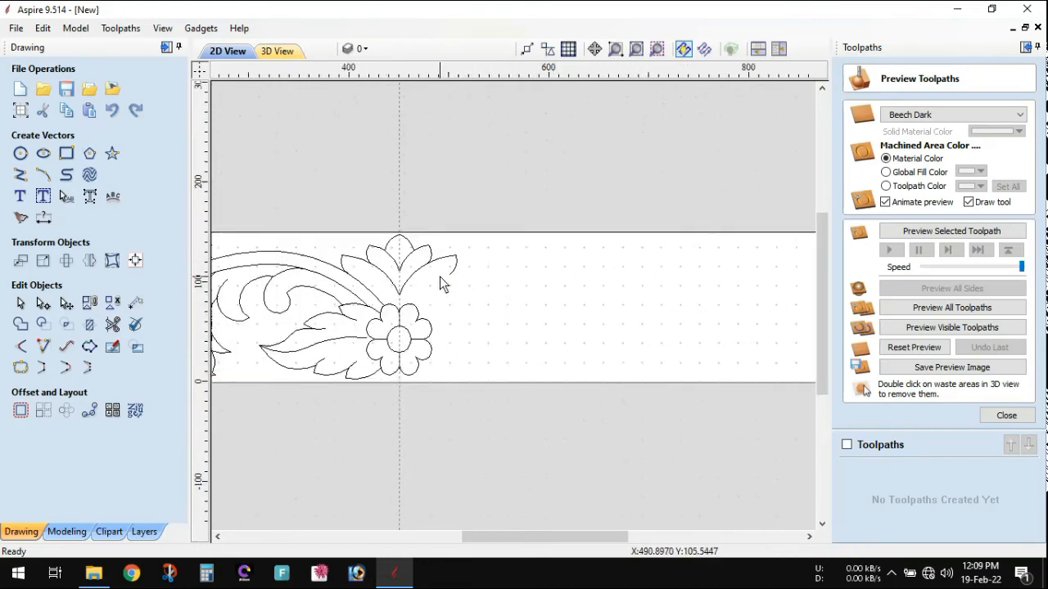
{"action": "left_click", "coordinate": [419, 241]}
{"action": "key", "text": "Delete"}
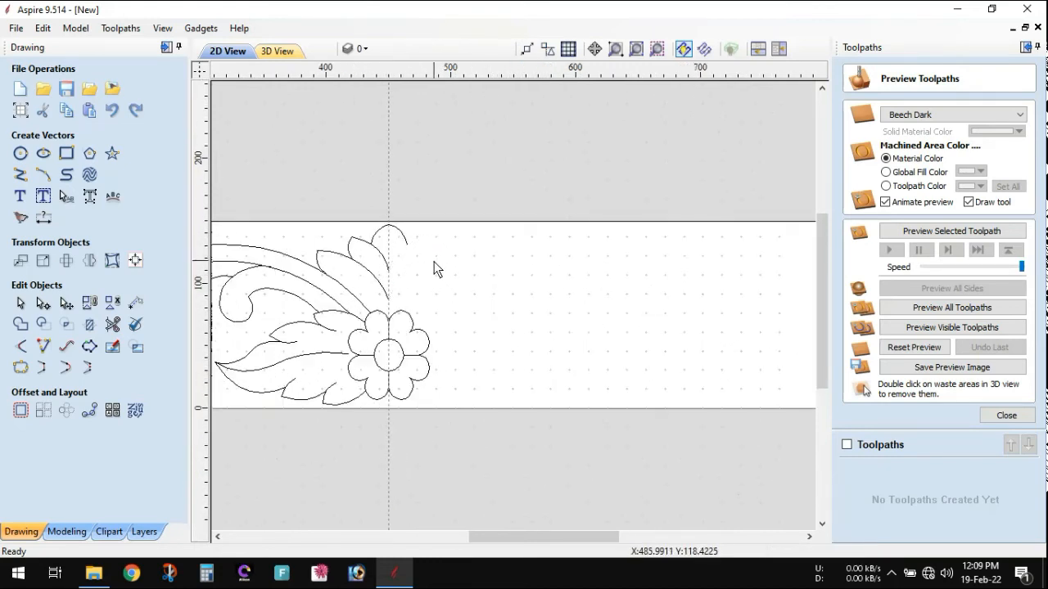
{"action": "left_click", "coordinate": [406, 239]}
{"action": "key", "text": "Delete"}
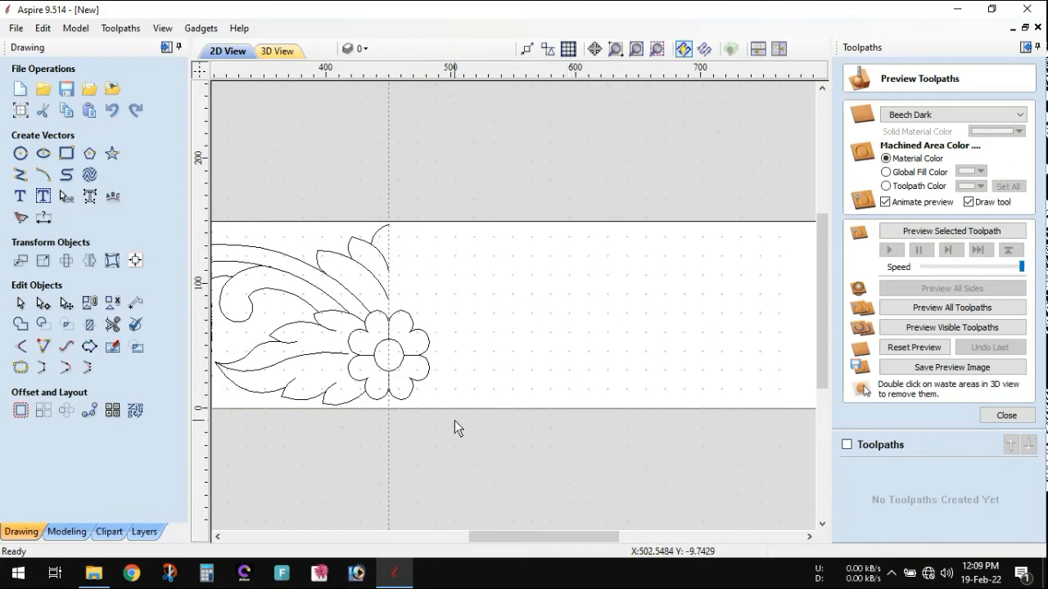
{"action": "scroll", "coordinate": [496, 370], "scroll_direction": "down", "scroll_amount": 3}
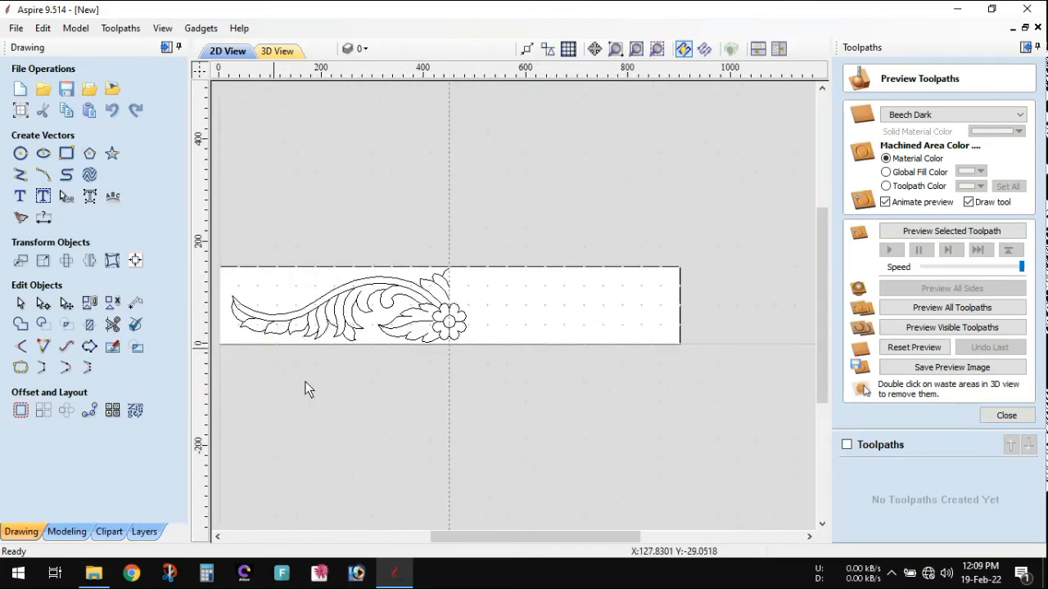
{"action": "left_click_drag", "start_coordinate": [452, 536], "coordinate": [418, 536]}
{"action": "scroll", "coordinate": [445, 382], "scroll_direction": "up", "scroll_amount": 3}
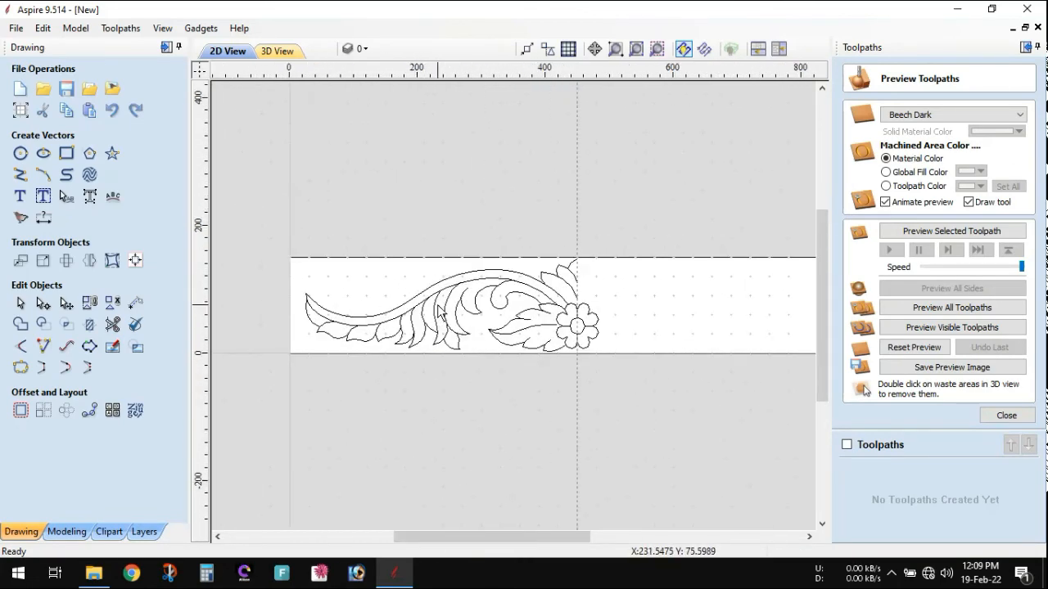
{"action": "left_click_drag", "start_coordinate": [243, 212], "coordinate": [614, 417]}
{"action": "scroll", "coordinate": [549, 320], "scroll_direction": "up", "scroll_amount": 2}
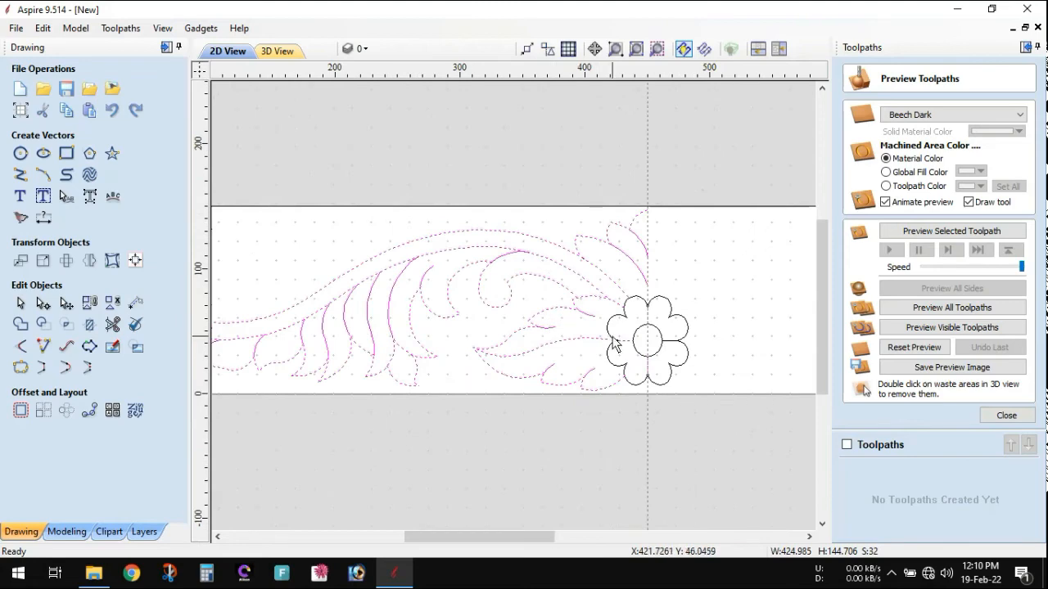
{"action": "scroll", "coordinate": [614, 344], "scroll_direction": "up", "scroll_amount": 2}
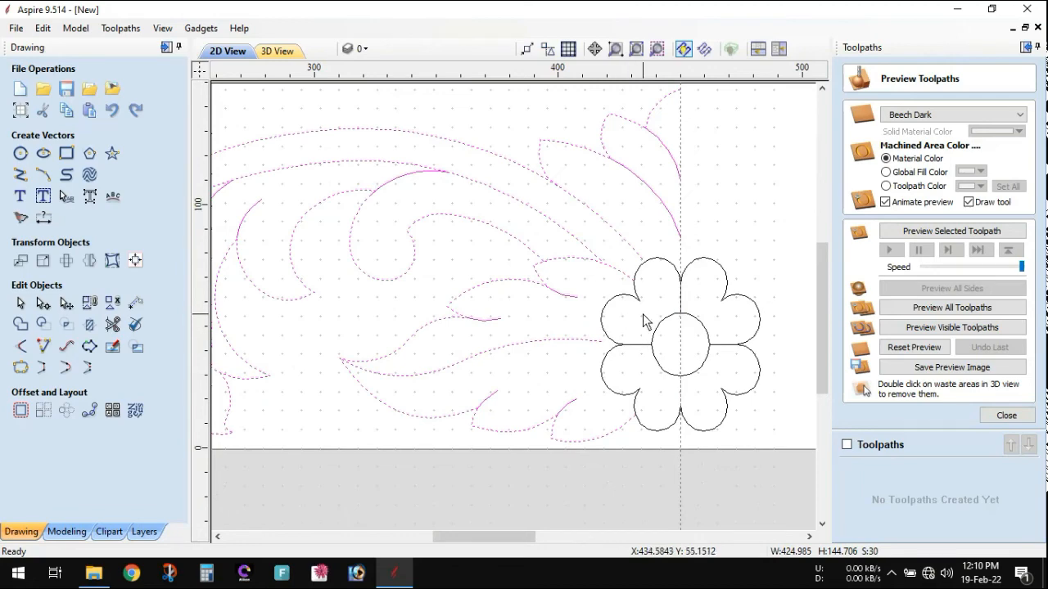
{"action": "scroll", "coordinate": [683, 387], "scroll_direction": "up", "scroll_amount": 1}
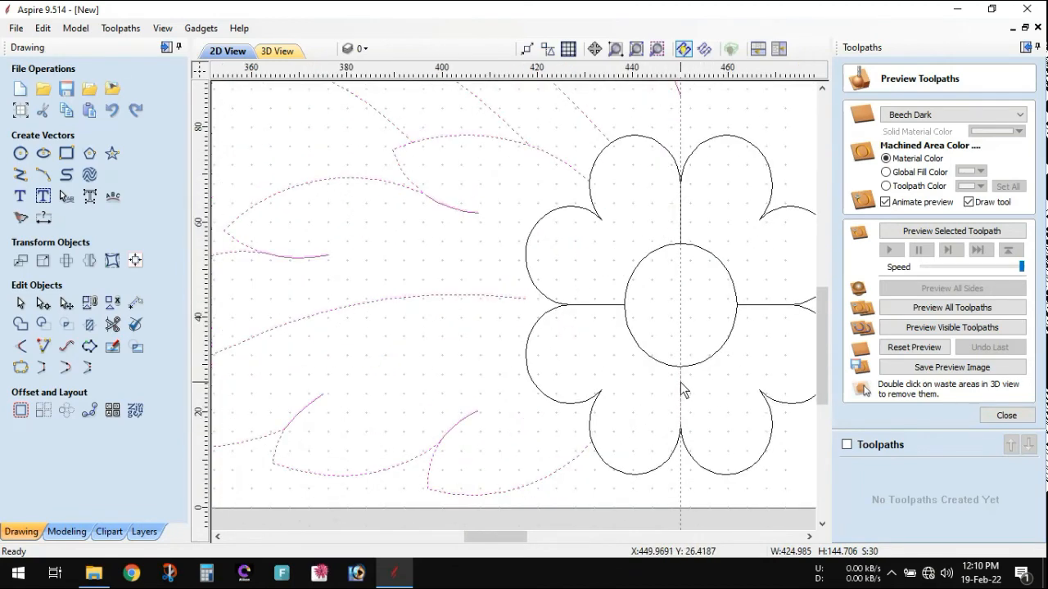
{"action": "scroll", "coordinate": [682, 360], "scroll_direction": "down", "scroll_amount": 3}
{"action": "scroll", "coordinate": [671, 356], "scroll_direction": "down", "scroll_amount": 1}
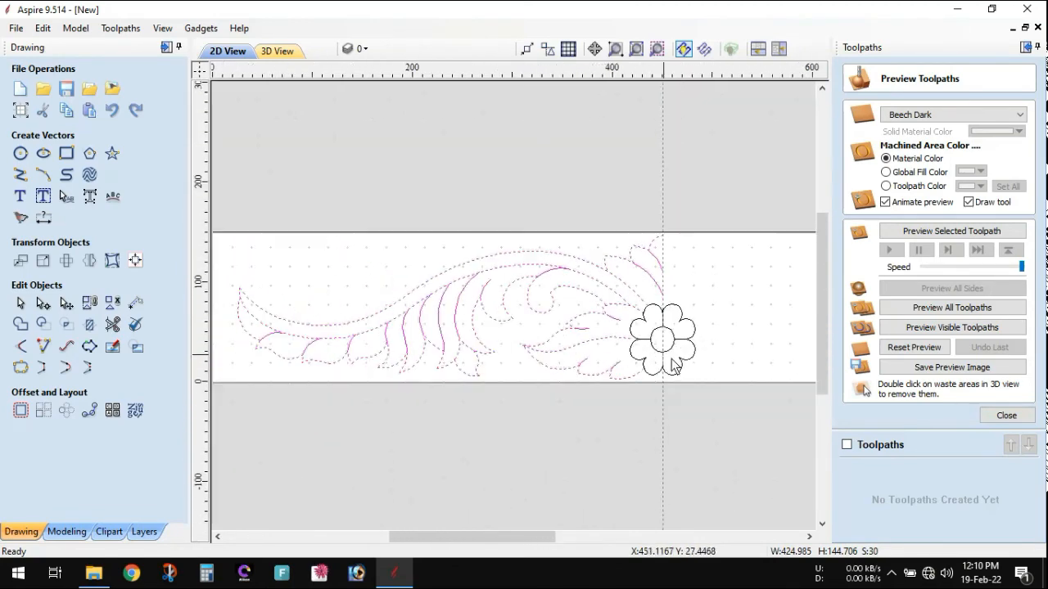
{"action": "scroll", "coordinate": [662, 351], "scroll_direction": "up", "scroll_amount": 3}
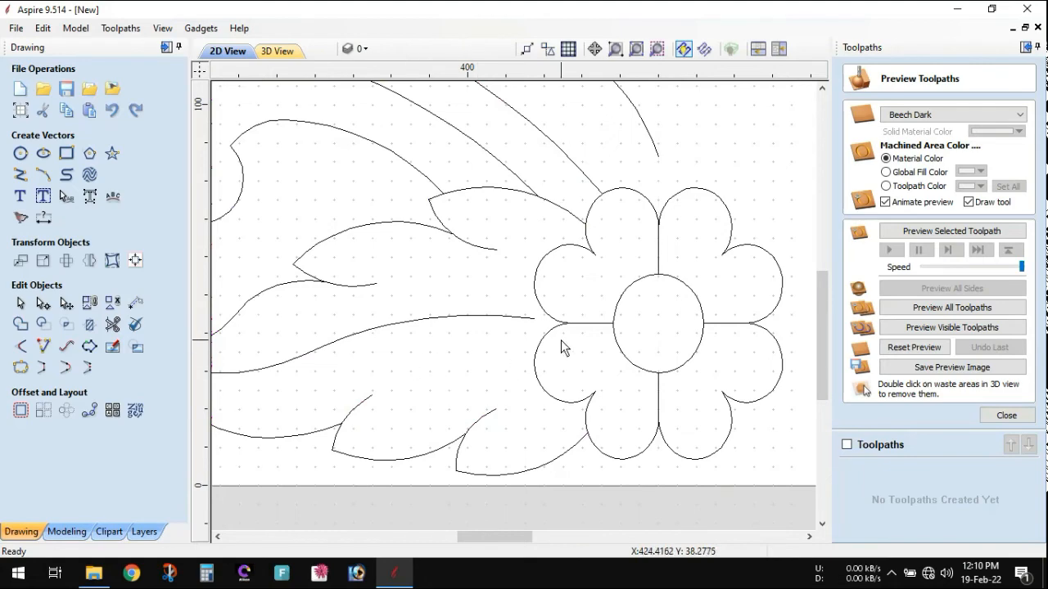
Select all left-half ornament vectors, including the grouped fluting curves and the topmost petal curve, but leave out the flower and its divider lines
{"action": "scroll", "coordinate": [584, 327], "scroll_direction": "down", "scroll_amount": 5}
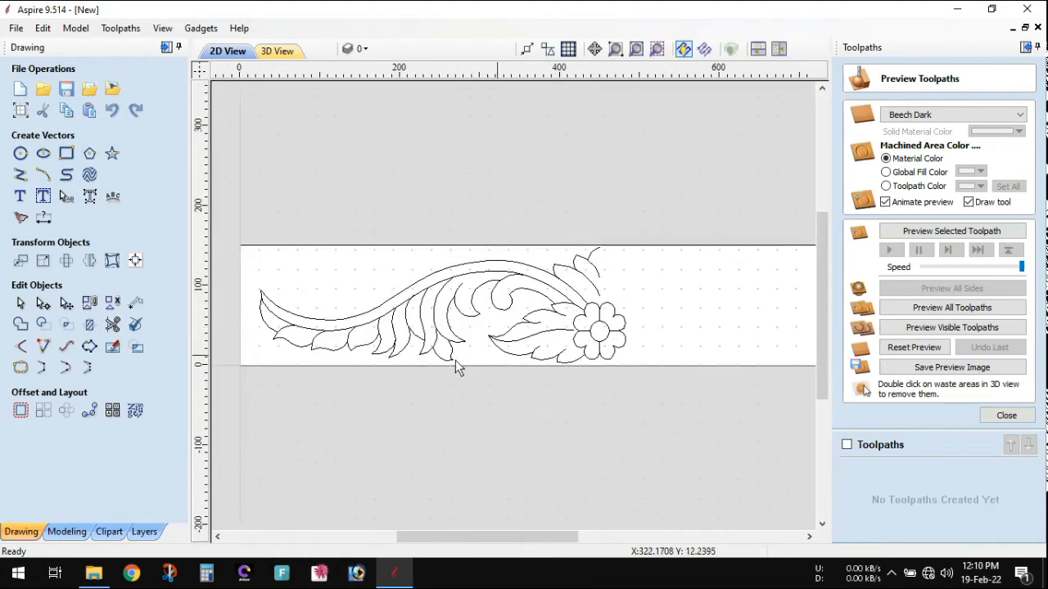
{"action": "left_click_drag", "start_coordinate": [225, 226], "coordinate": [600, 392]}
{"action": "scroll", "coordinate": [596, 338], "scroll_direction": "up", "scroll_amount": 4}
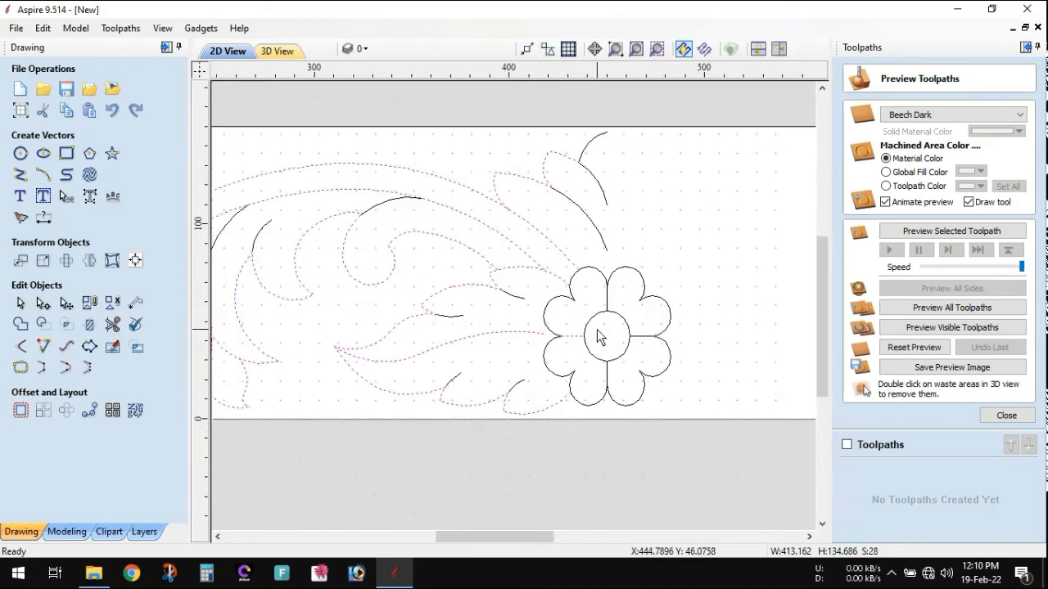
{"action": "left_click", "coordinate": [390, 203], "text": "shift"}
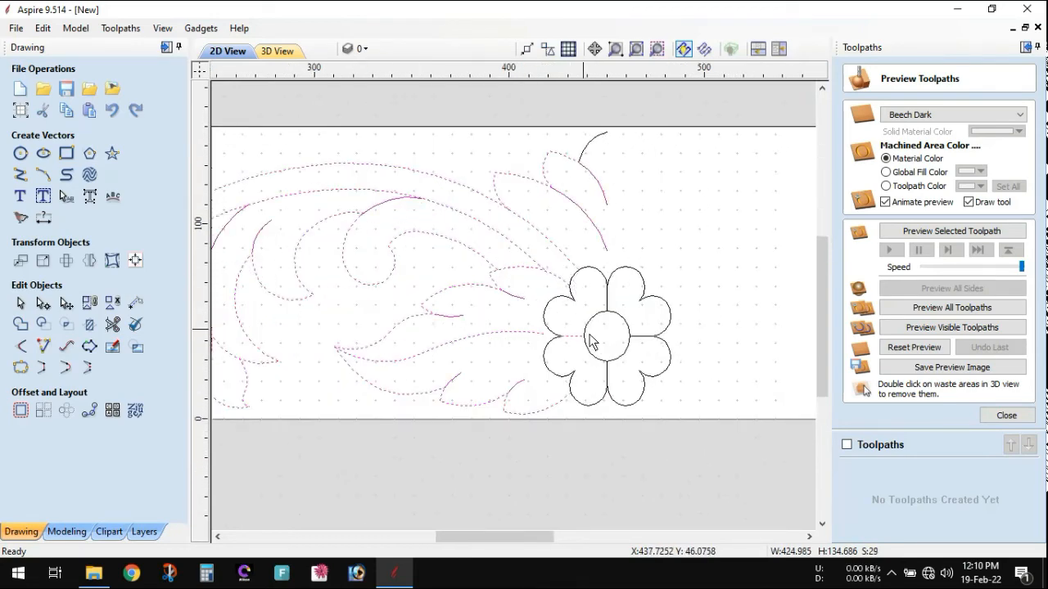
{"action": "left_click", "coordinate": [589, 147], "text": "shift"}
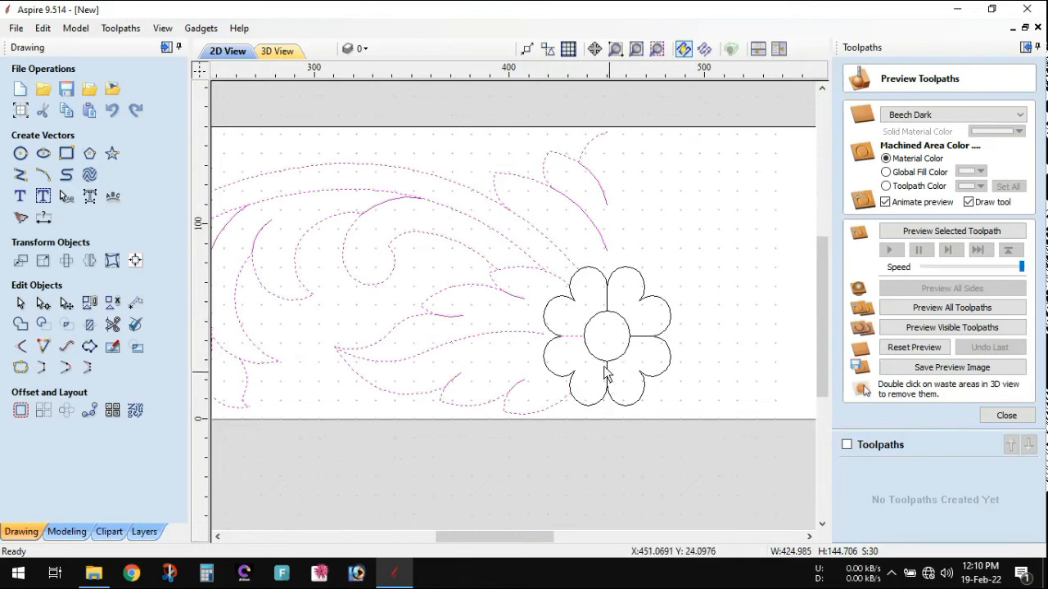
{"action": "left_click", "coordinate": [575, 335], "text": "shift"}
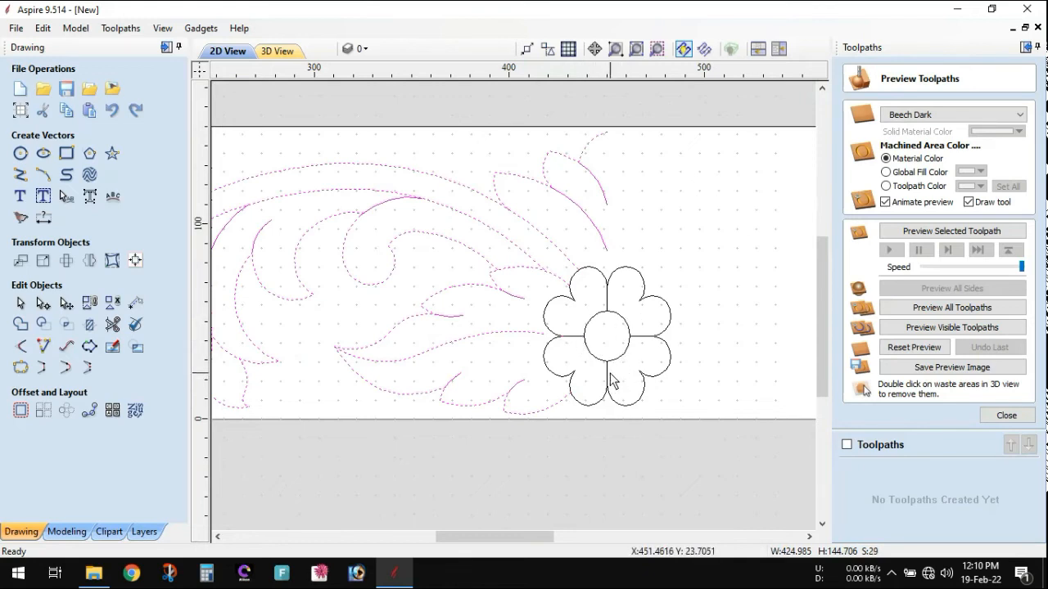
Add the flower's lower divider line to the selection and mirror a copy of the selected vectors to the right about the job centre
{"action": "left_click", "coordinate": [606, 375], "text": "shift"}
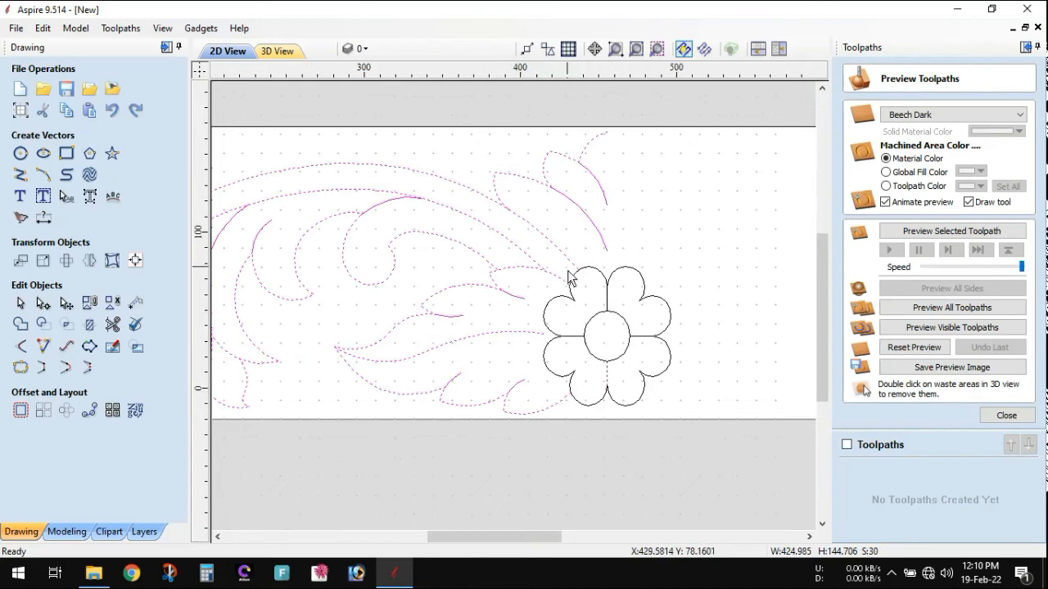
{"action": "scroll", "coordinate": [576, 326], "scroll_direction": "down", "scroll_amount": 4}
{"action": "scroll", "coordinate": [586, 331], "scroll_direction": "down", "scroll_amount": 2}
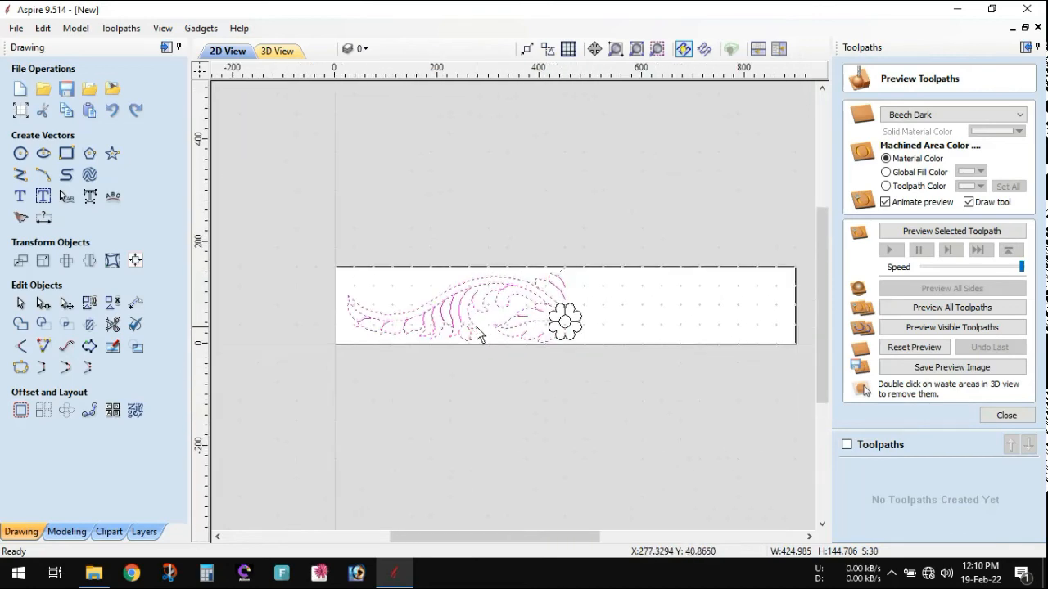
{"action": "left_click", "coordinate": [89, 260]}
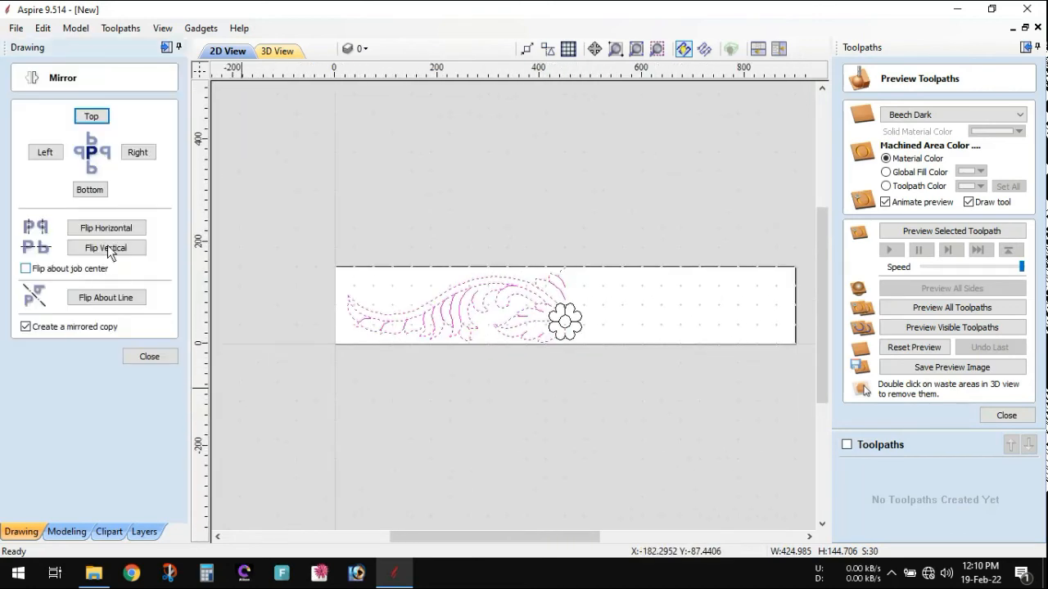
{"action": "left_click", "coordinate": [26, 269]}
{"action": "left_click", "coordinate": [136, 152]}
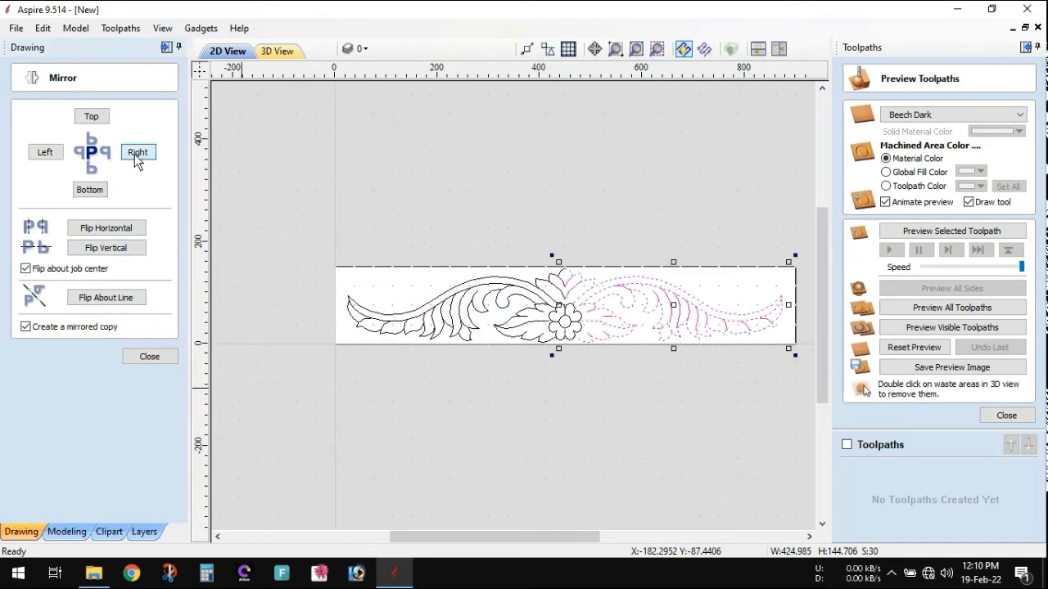
{"action": "scroll", "coordinate": [577, 336], "scroll_direction": "up", "scroll_amount": 3}
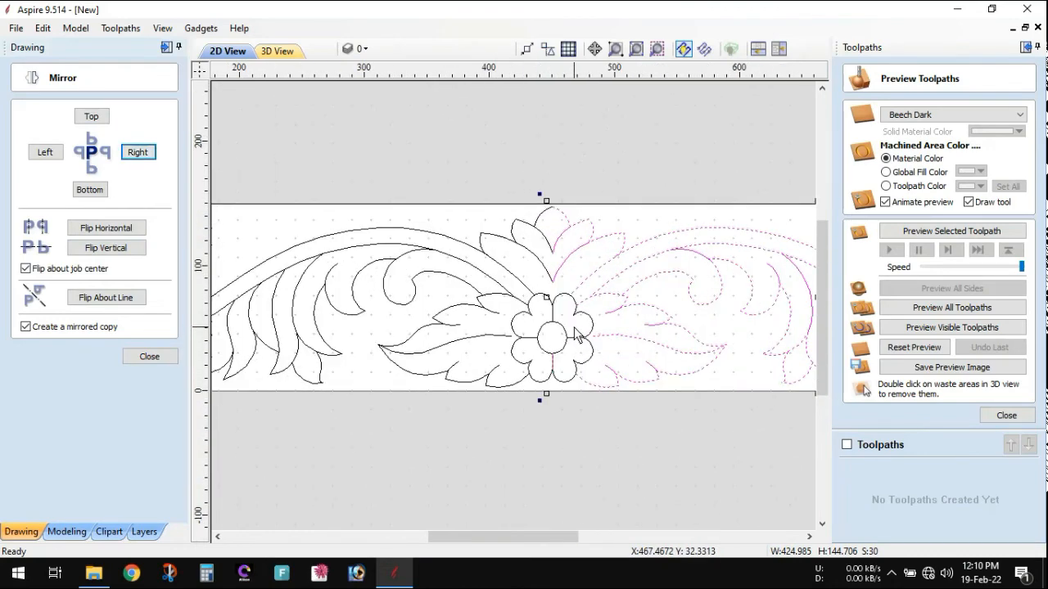
{"action": "scroll", "coordinate": [550, 309], "scroll_direction": "up", "scroll_amount": 6}
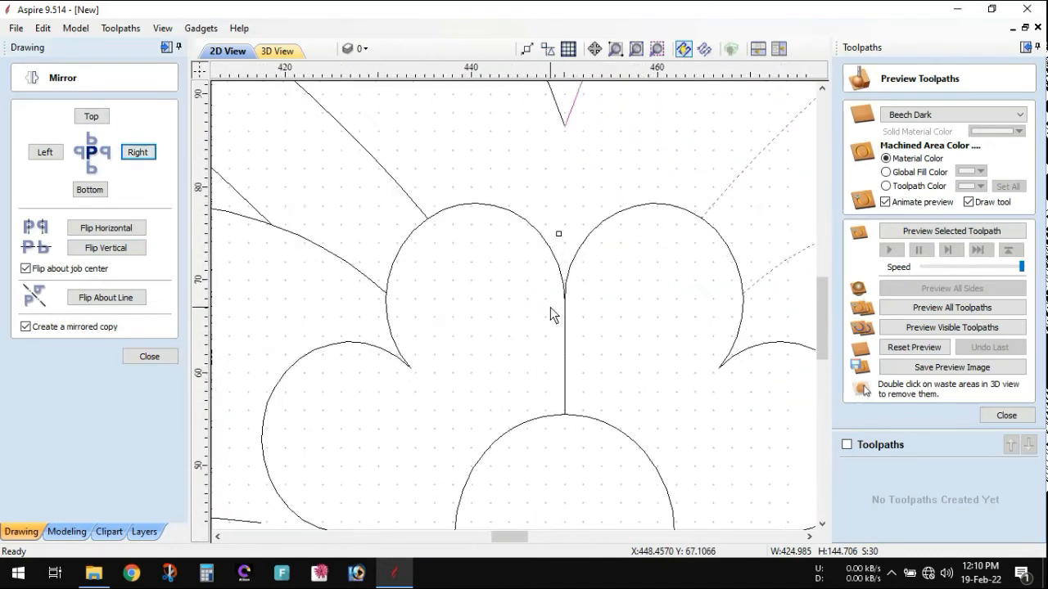
{"action": "scroll", "coordinate": [550, 307], "scroll_direction": "down", "scroll_amount": 8}
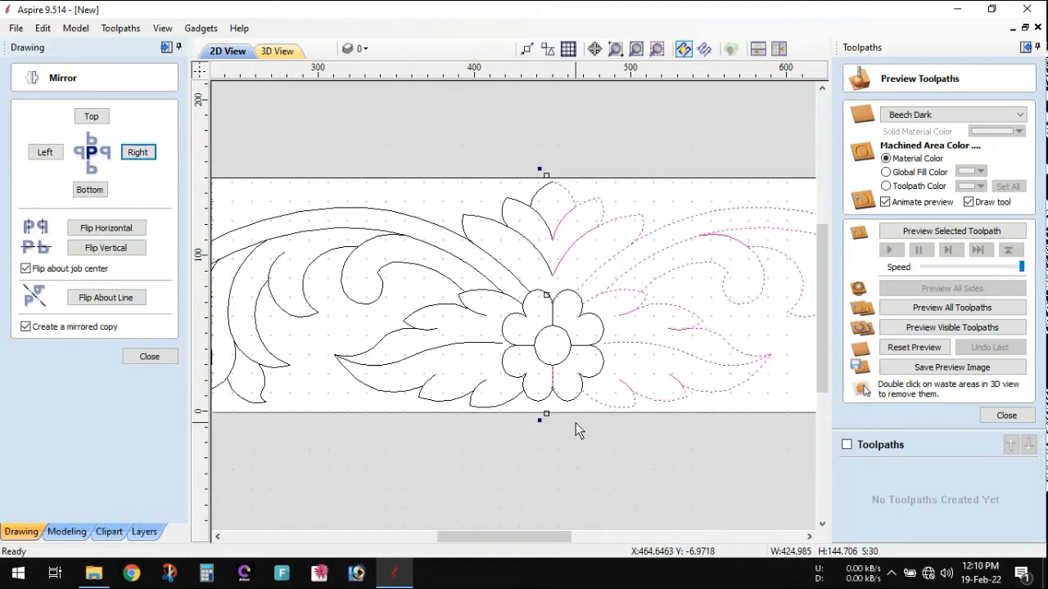
{"action": "left_click", "coordinate": [150, 357]}
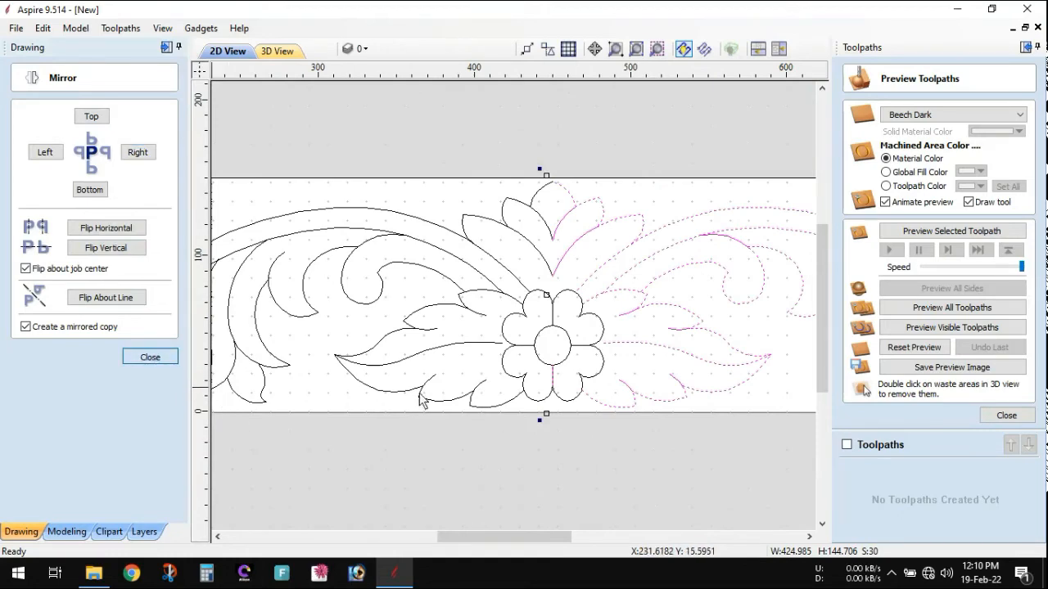
{"action": "scroll", "coordinate": [573, 368], "scroll_direction": "up", "scroll_amount": 3}
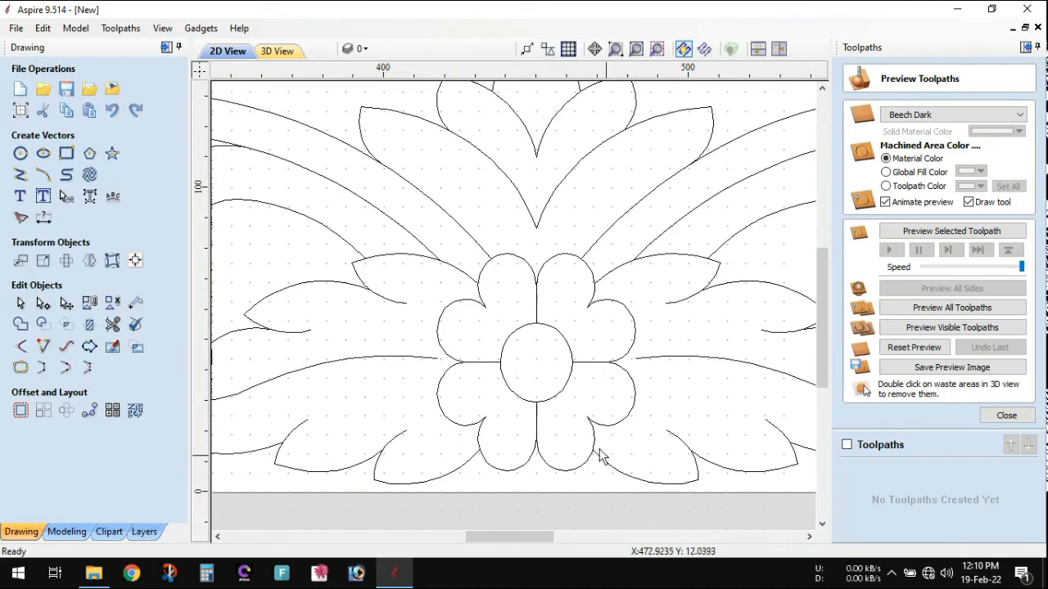
{"action": "scroll", "coordinate": [591, 358], "scroll_direction": "down", "scroll_amount": 3}
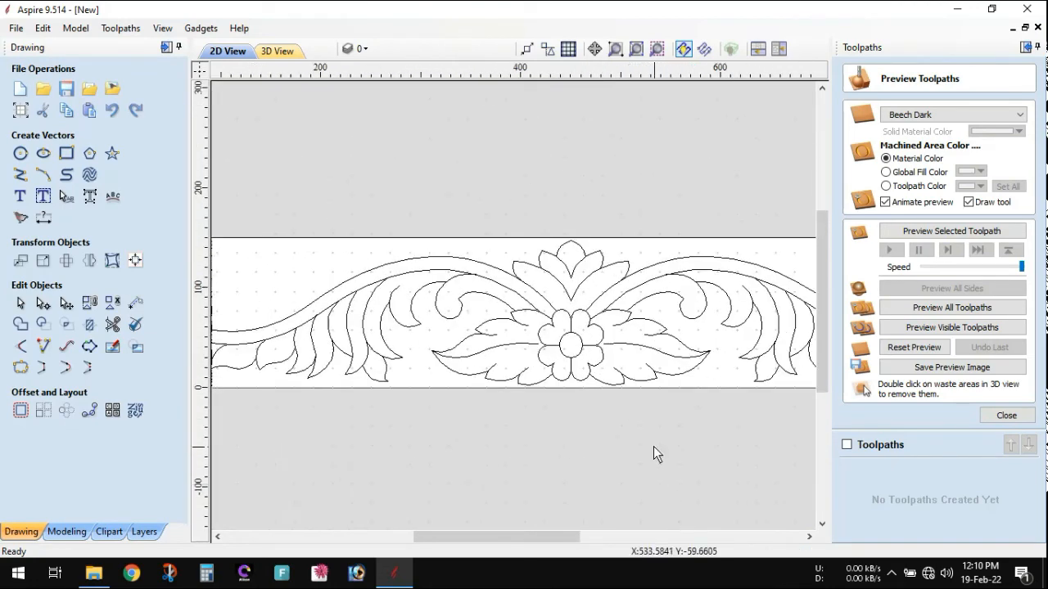
Select the fluting curve groups on both halves of the ornament and combine them into one group
{"action": "left_click", "coordinate": [495, 273]}
{"action": "left_click", "coordinate": [694, 281]}
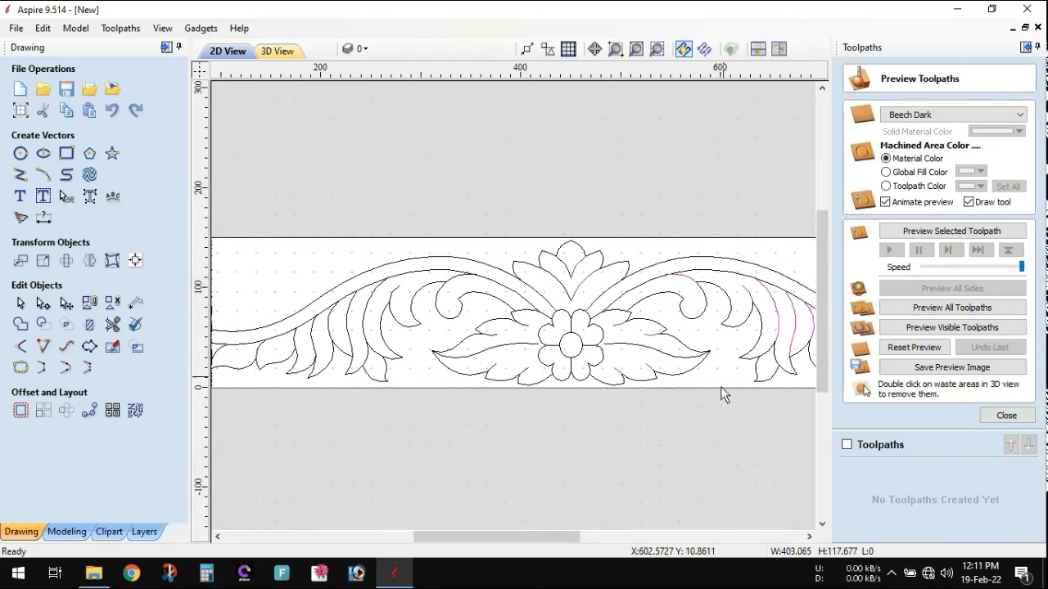
{"action": "scroll", "coordinate": [698, 388], "scroll_direction": "down", "scroll_amount": 1}
{"action": "left_click_drag", "start_coordinate": [539, 544], "coordinate": [580, 540]}
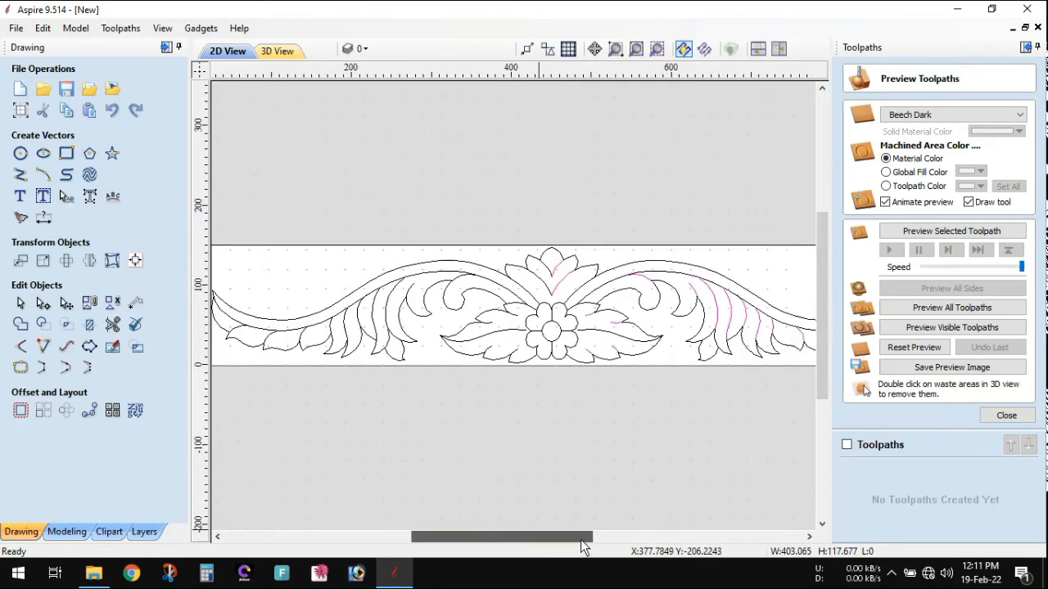
{"action": "scroll", "coordinate": [608, 371], "scroll_direction": "down", "scroll_amount": 2}
{"action": "scroll", "coordinate": [605, 313], "scroll_direction": "up", "scroll_amount": 1}
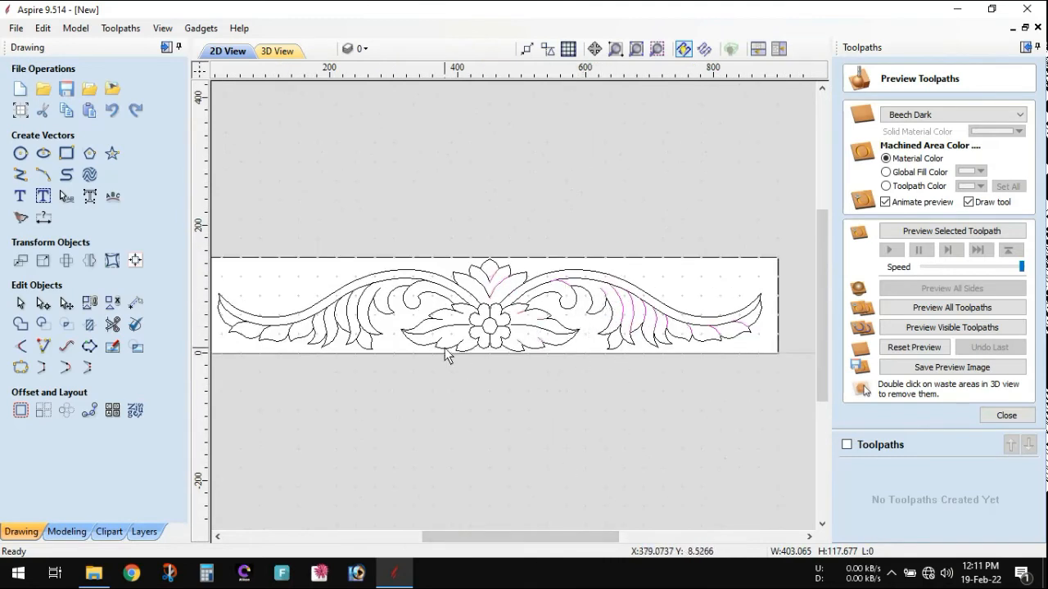
{"action": "left_click", "coordinate": [366, 301], "text": "shift"}
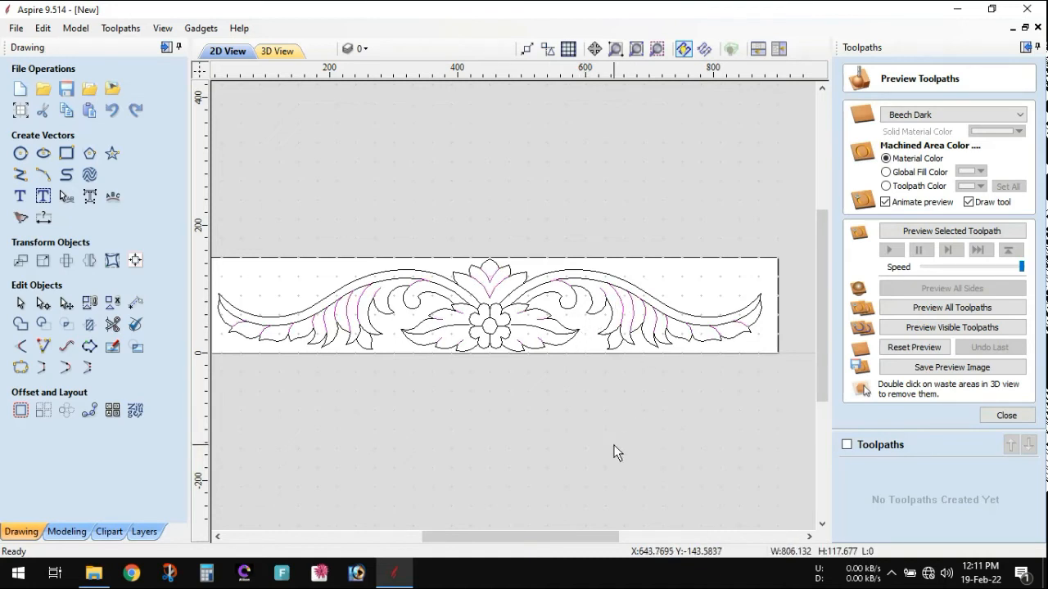
{"action": "left_click_drag", "start_coordinate": [555, 537], "coordinate": [542, 536]}
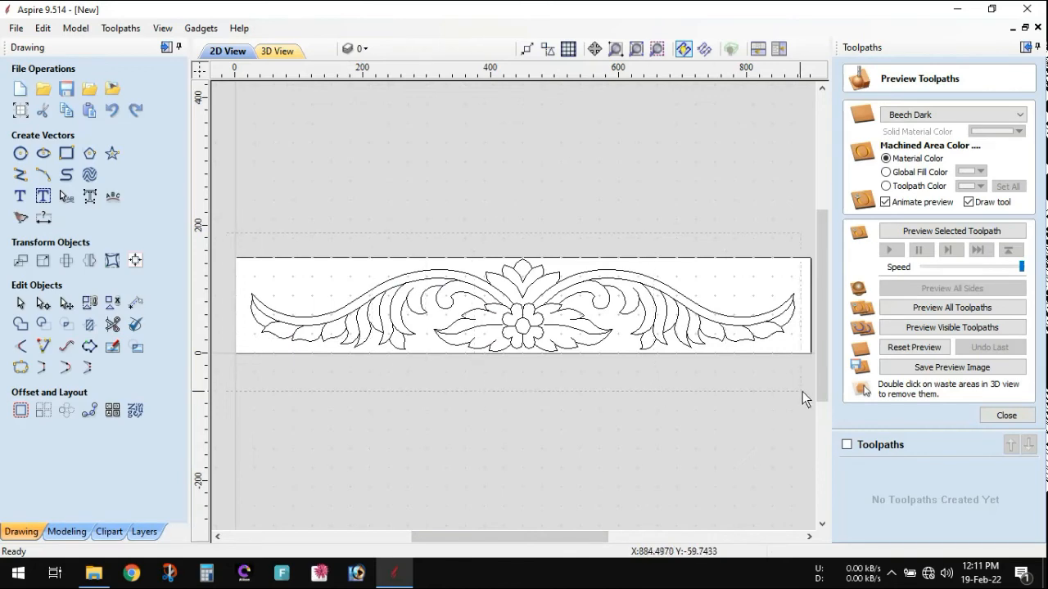
{"action": "key", "text": "ctrl+a"}
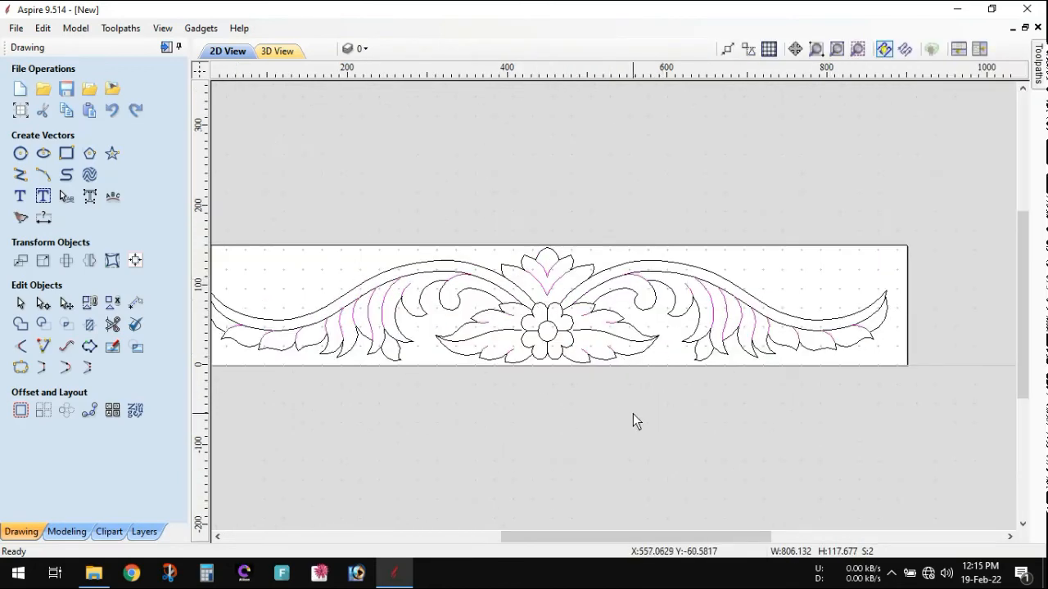
{"action": "left_click", "coordinate": [604, 431]}
{"action": "scroll", "coordinate": [523, 323], "scroll_direction": "down", "scroll_amount": 2}
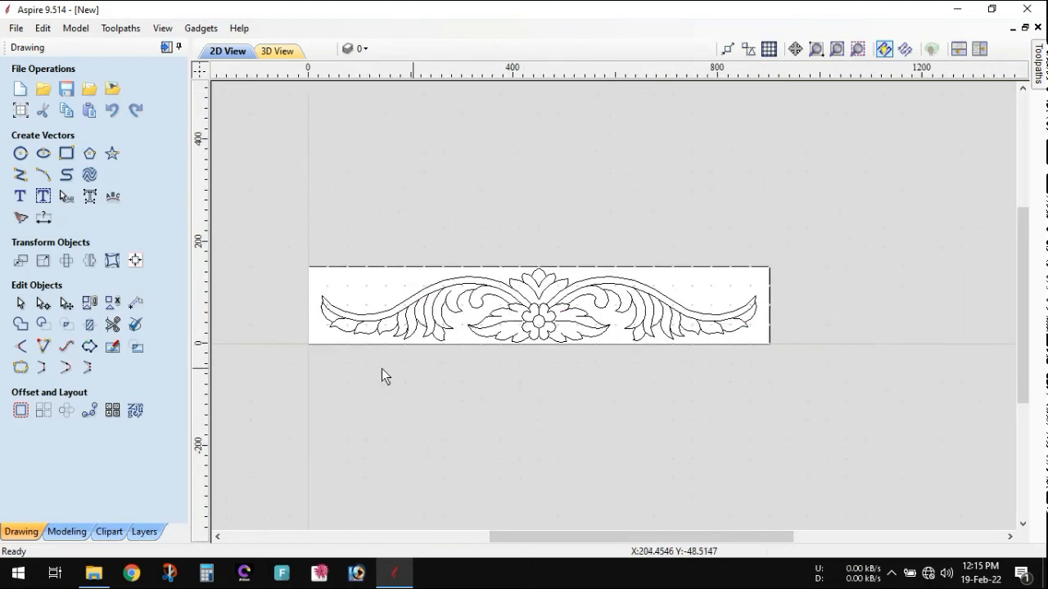
Select all ornament vectors except the grouped fluting curves
{"action": "key", "text": "ctrl+a"}
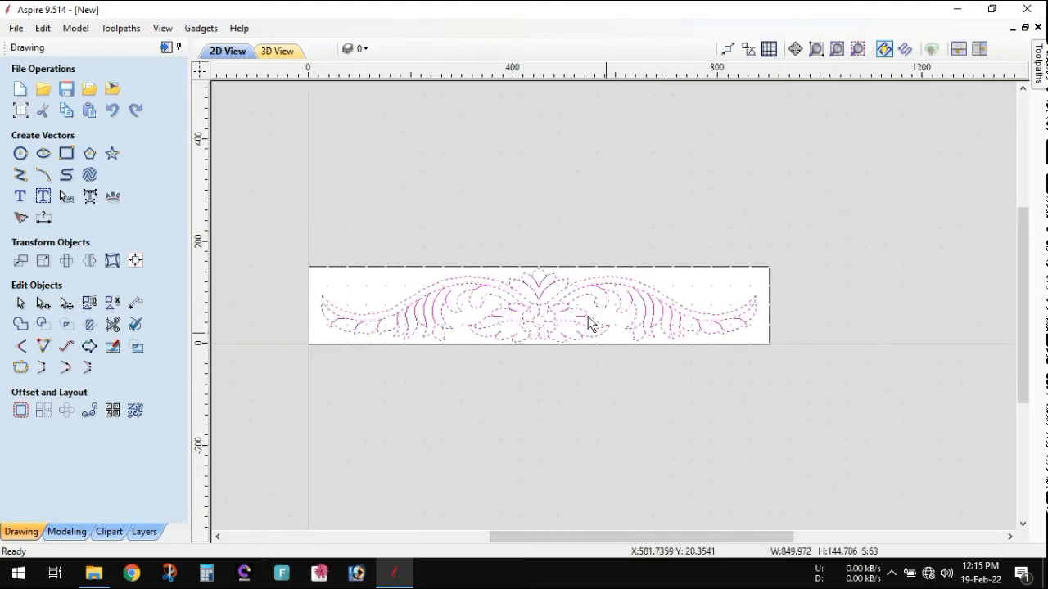
{"action": "scroll", "coordinate": [568, 299], "scroll_direction": "up", "scroll_amount": 2}
{"action": "left_click", "coordinate": [536, 281], "text": "ctrl"}
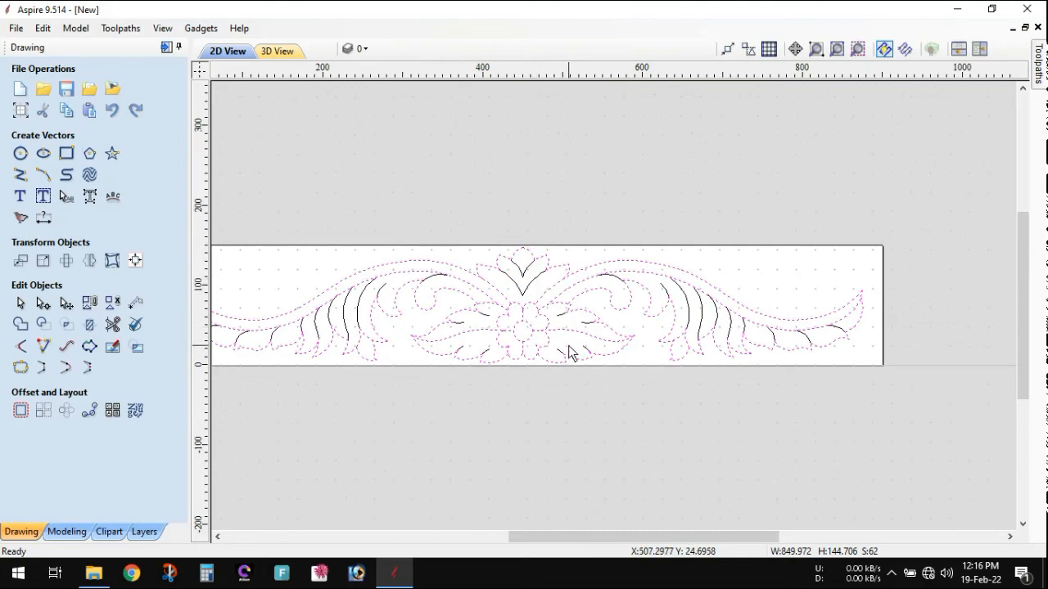
{"action": "scroll", "coordinate": [568, 346], "scroll_direction": "down", "scroll_amount": 2}
{"action": "scroll", "coordinate": [584, 335], "scroll_direction": "up", "scroll_amount": 1}
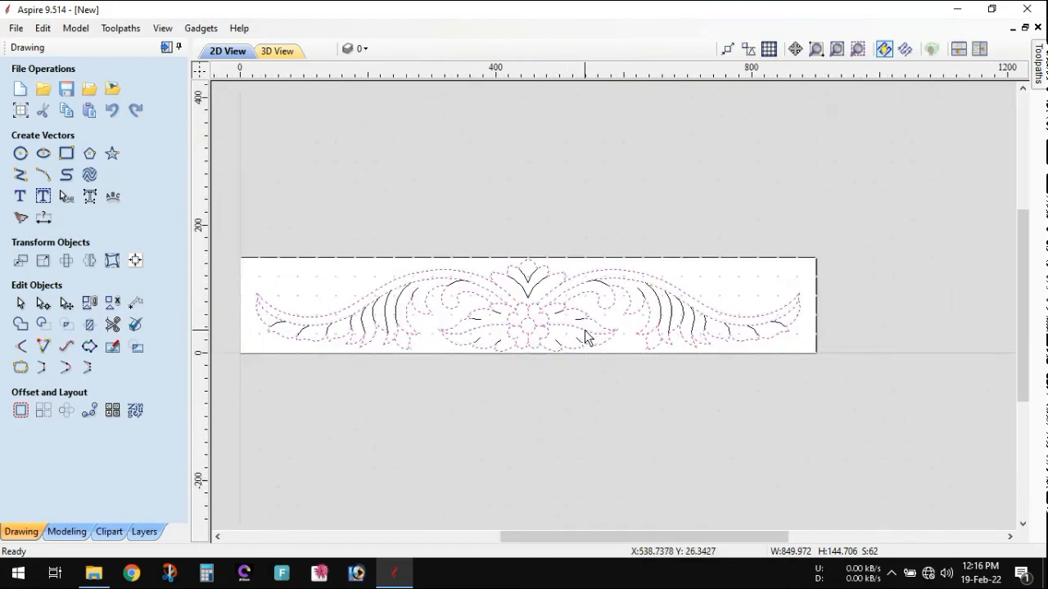
Create a 2D profile toolpath from the selected vectors, name it "All draw" and calculate it
{"action": "left_click", "coordinate": [1037, 66]}
{"action": "left_click", "coordinate": [854, 159]}
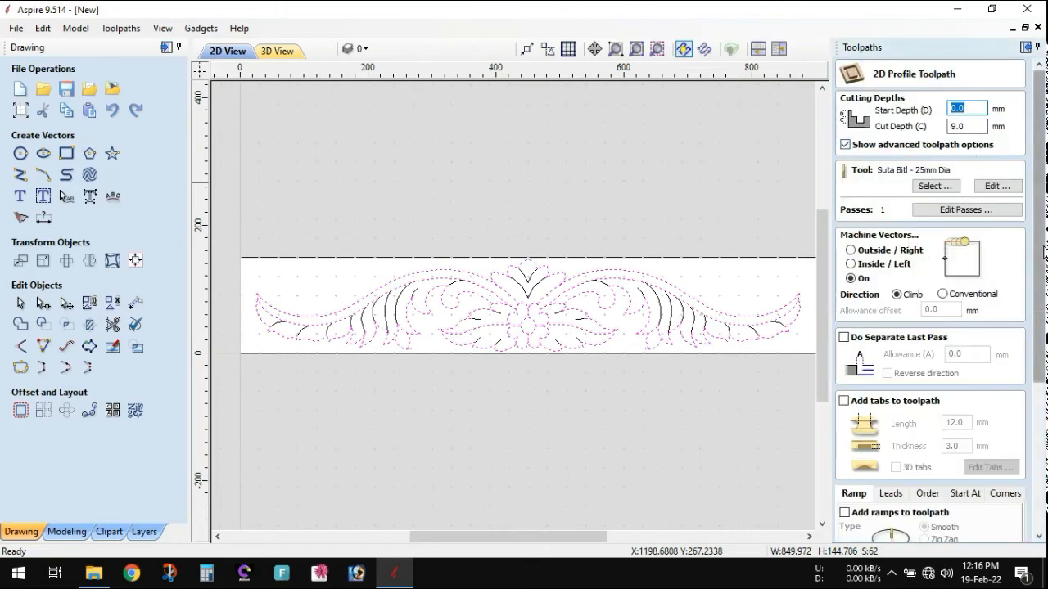
{"action": "scroll", "coordinate": [1038, 327], "scroll_direction": "down", "scroll_amount": 5}
{"action": "left_click_drag", "start_coordinate": [914, 503], "coordinate": [851, 508]}
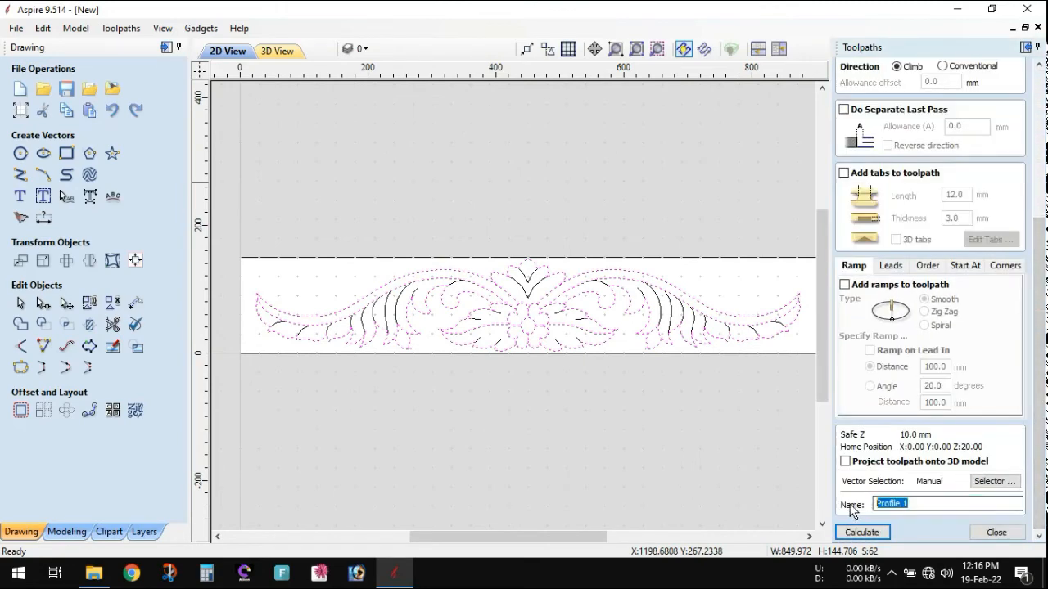
{"action": "type", "text": "All draw"}
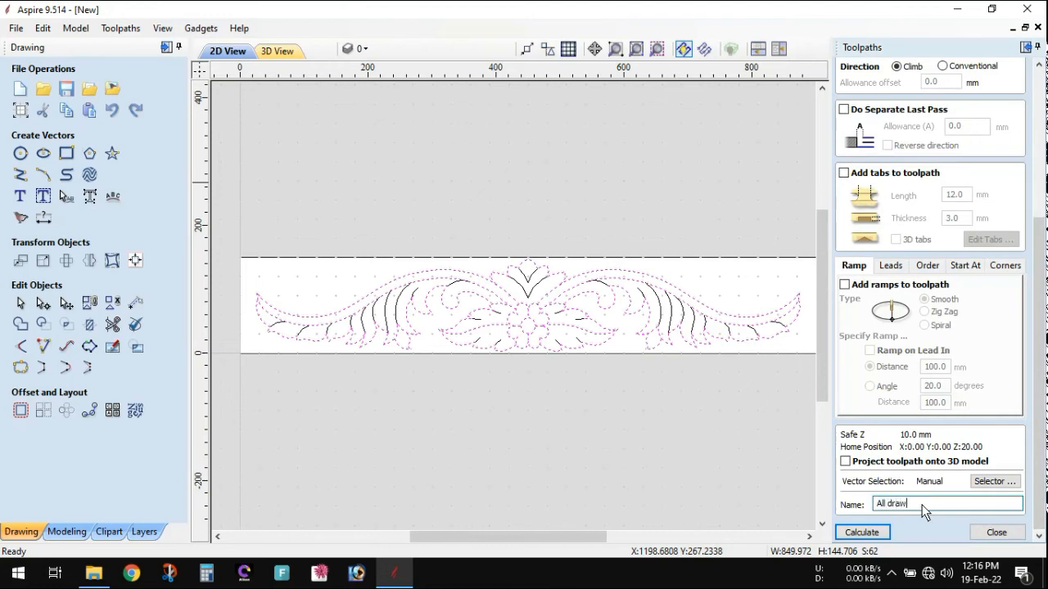
{"action": "left_click", "coordinate": [863, 533]}
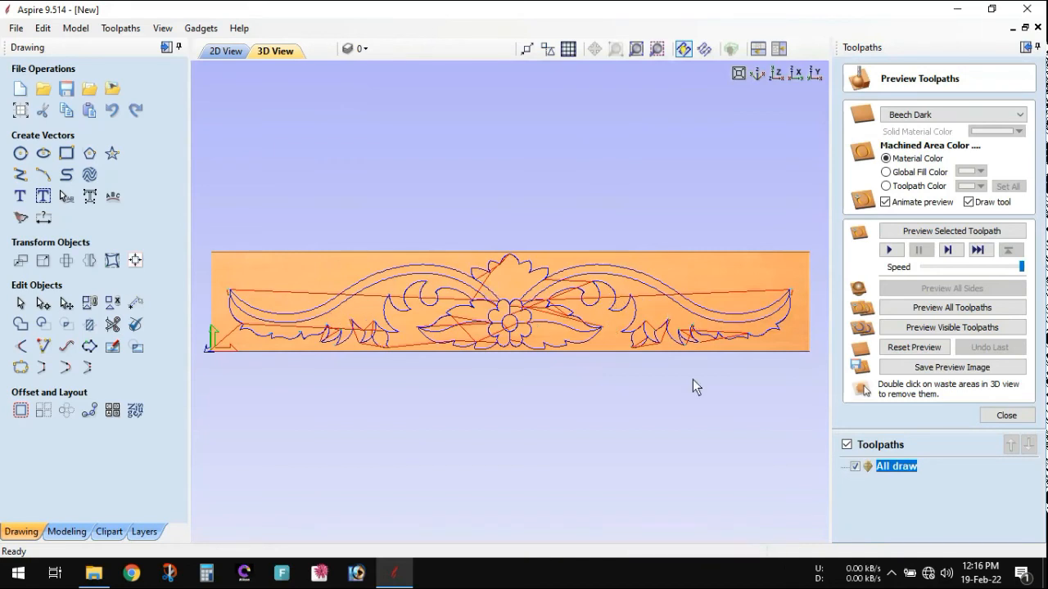
Run the cutting preview of the "All draw" toolpath and close the preview settings
{"action": "left_click", "coordinate": [890, 250]}
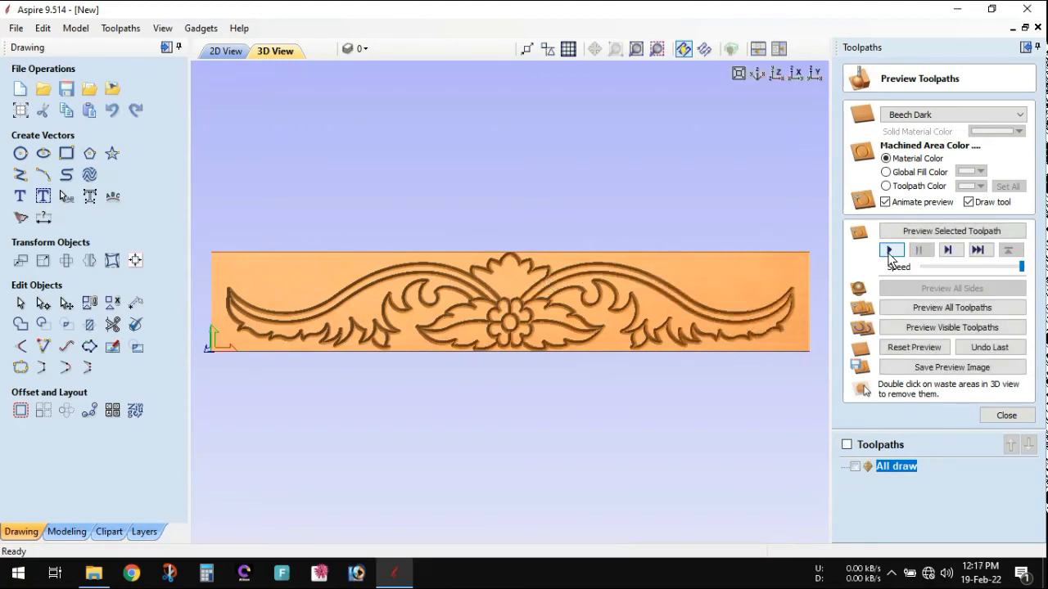
{"action": "left_click", "coordinate": [890, 253]}
{"action": "mouse_move", "coordinate": [897, 473]}
{"action": "left_click", "coordinate": [1006, 415]}
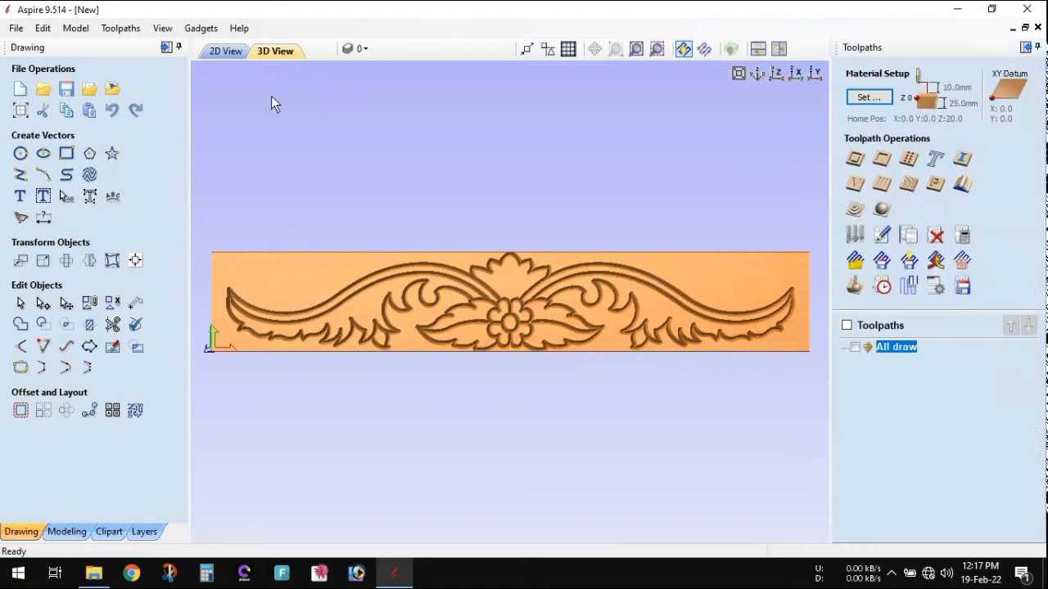
Set up a fluting toolpath for the grouped fluting curves in the 2D drawing, with a 1 mm start depth and the Suta Bitl - 25mm Dia tool
{"action": "left_click", "coordinate": [221, 50]}
{"action": "scroll", "coordinate": [491, 368], "scroll_direction": "up", "scroll_amount": 1}
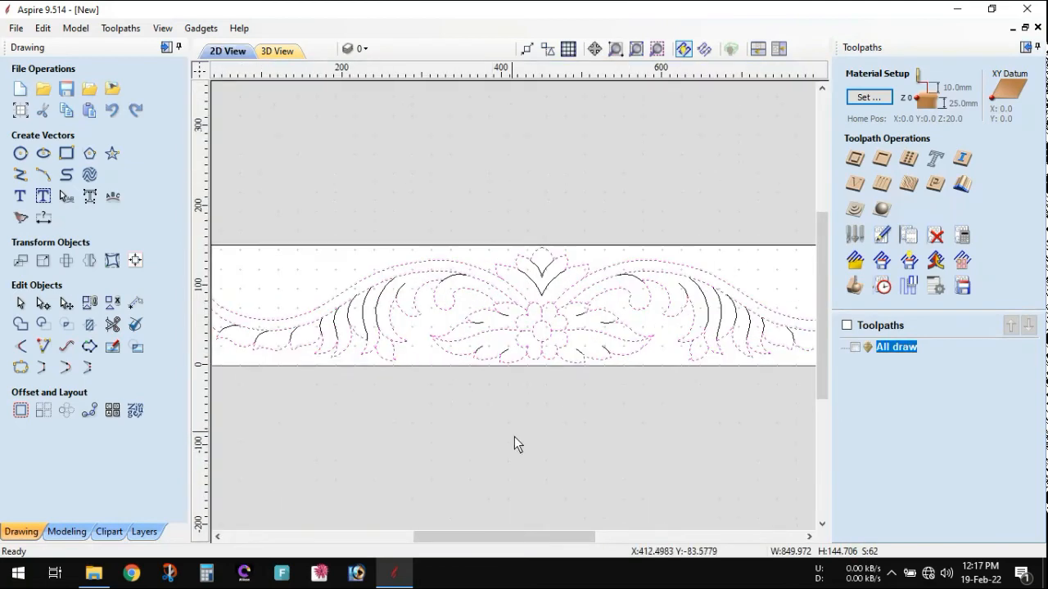
{"action": "scroll", "coordinate": [536, 400], "scroll_direction": "down", "scroll_amount": 1}
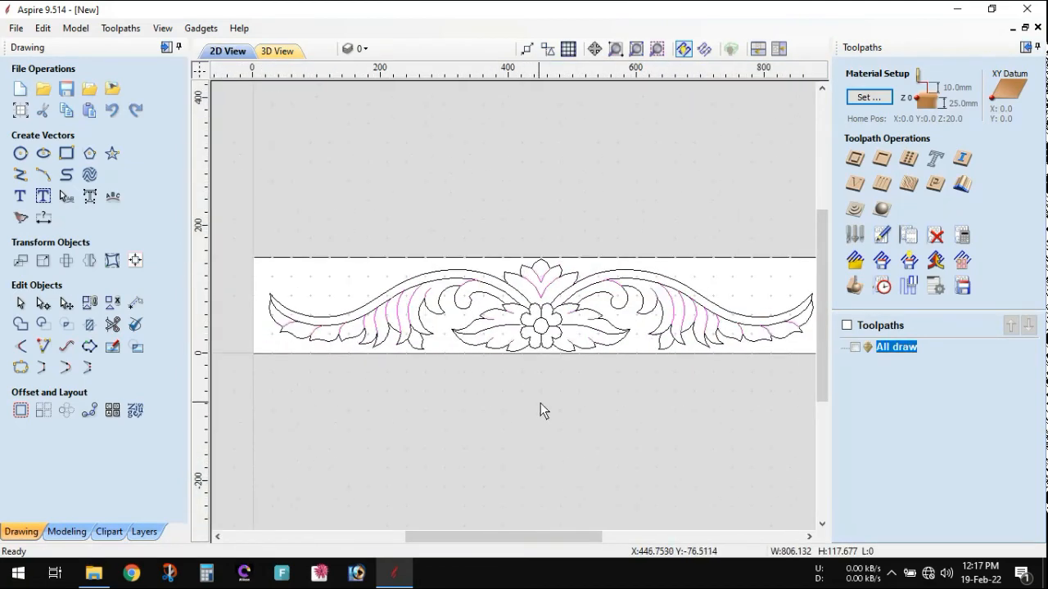
{"action": "left_click", "coordinate": [879, 186]}
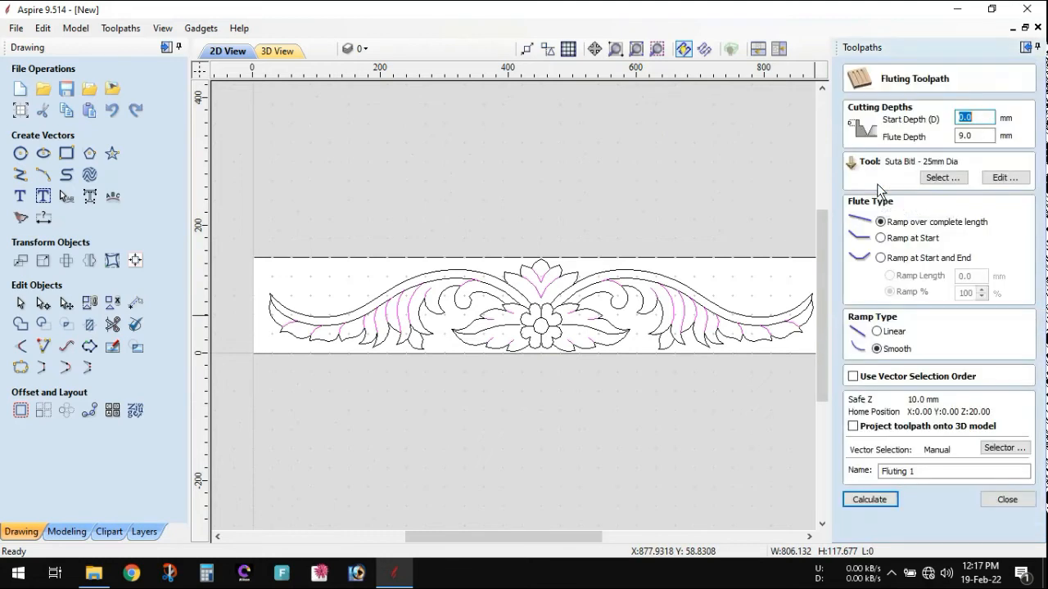
{"action": "left_click", "coordinate": [978, 119]}
{"action": "type", "text": "1"}
{"action": "left_click", "coordinate": [969, 137]}
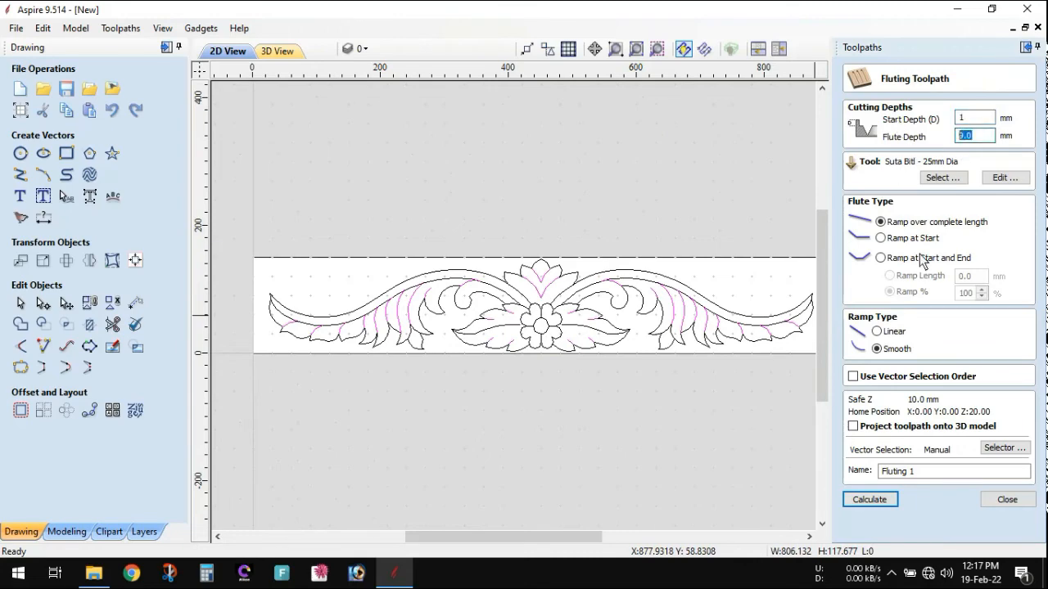
{"action": "left_click", "coordinate": [949, 180]}
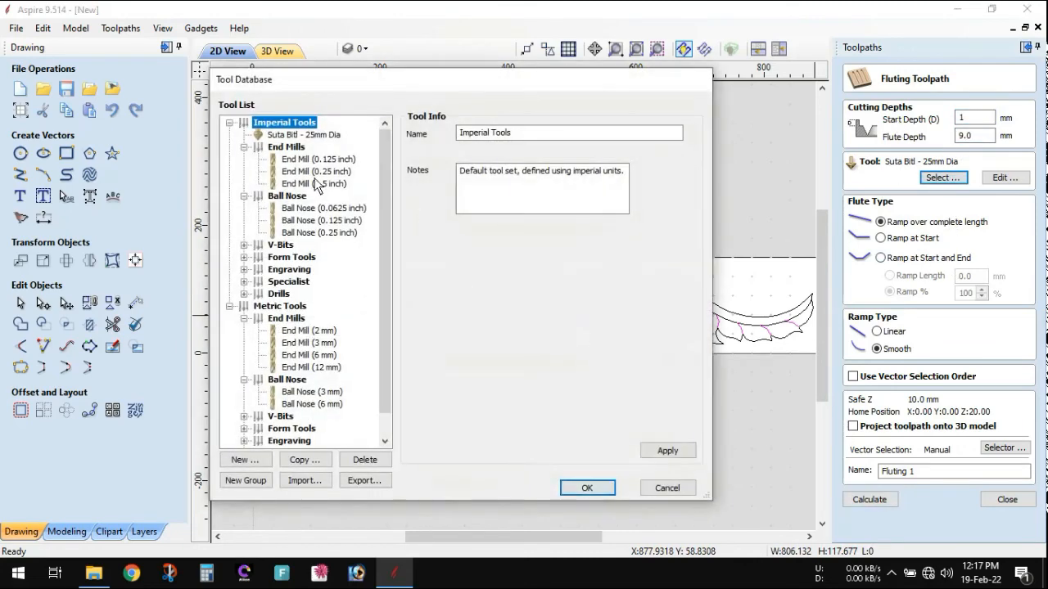
{"action": "left_click", "coordinate": [583, 490]}
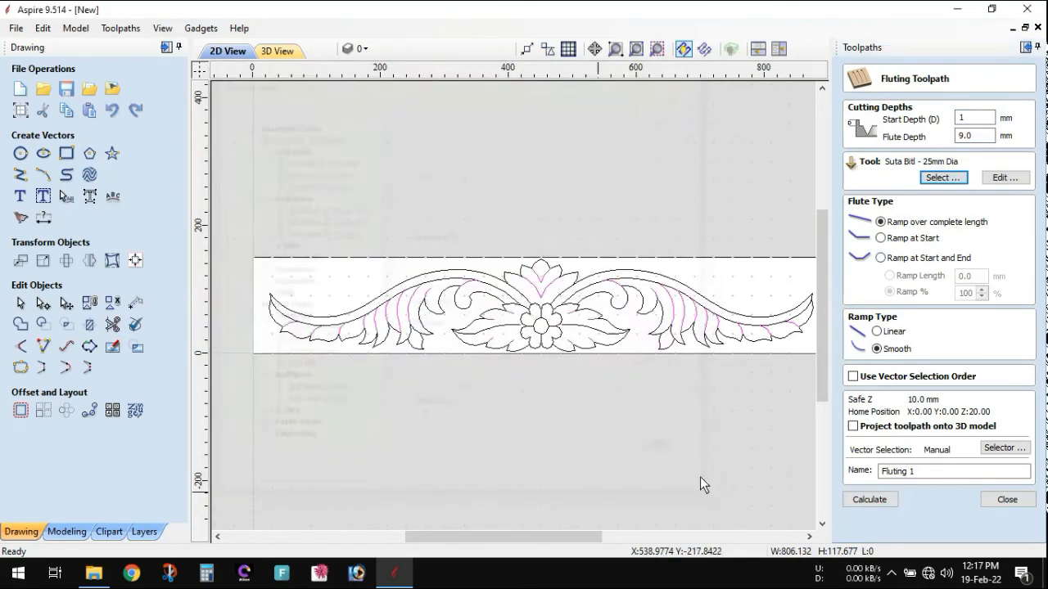
Name the fluting toolpath "All Fluting", calculate it and run its cutting preview
{"action": "left_click", "coordinate": [926, 472]}
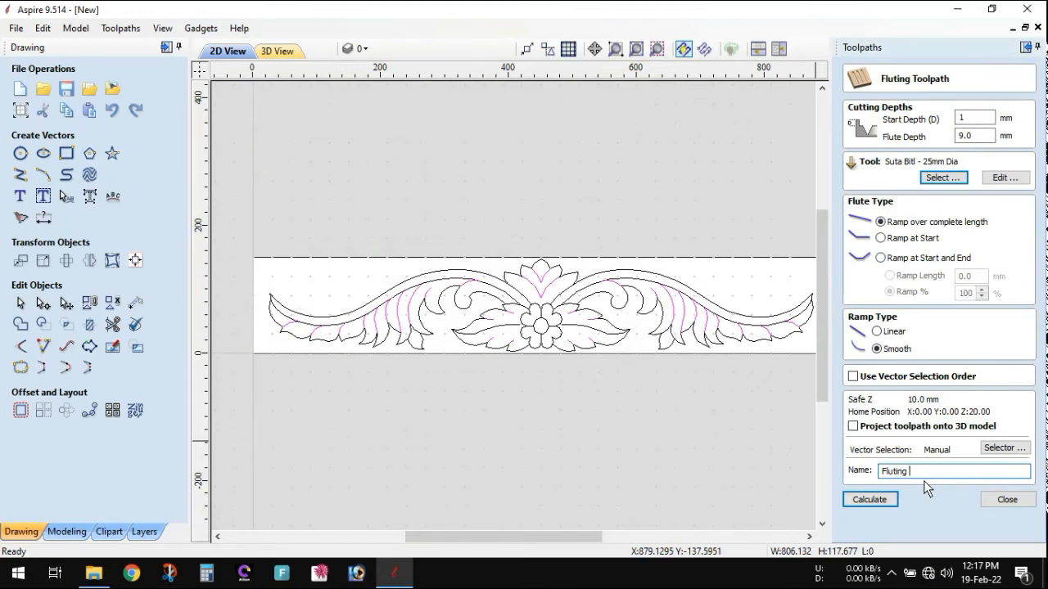
{"action": "left_click", "coordinate": [883, 473]}
{"action": "type", "text": "All"}
{"action": "left_click", "coordinate": [870, 499]}
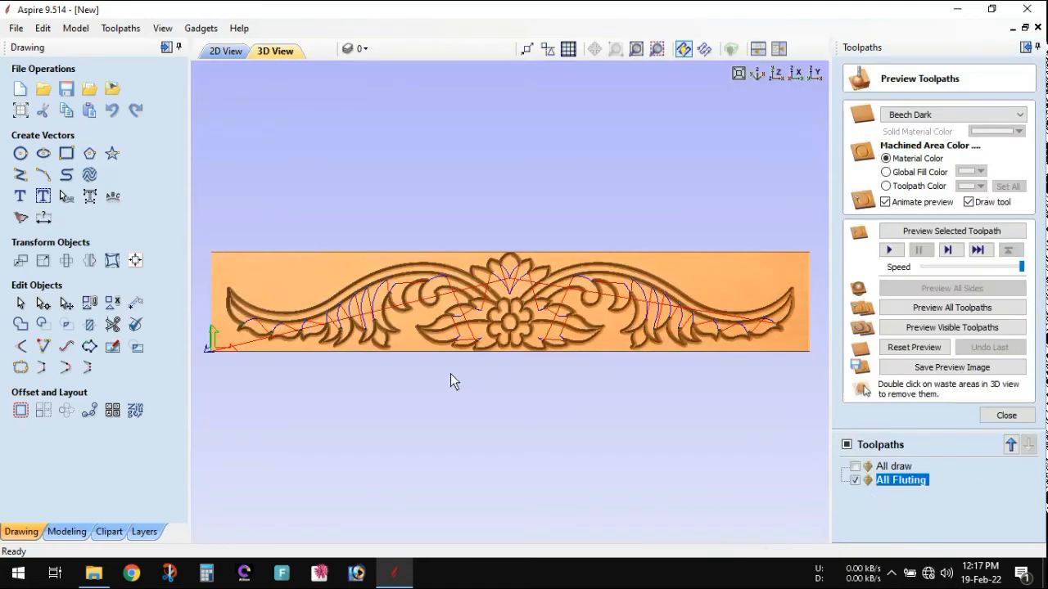
{"action": "left_click", "coordinate": [889, 250]}
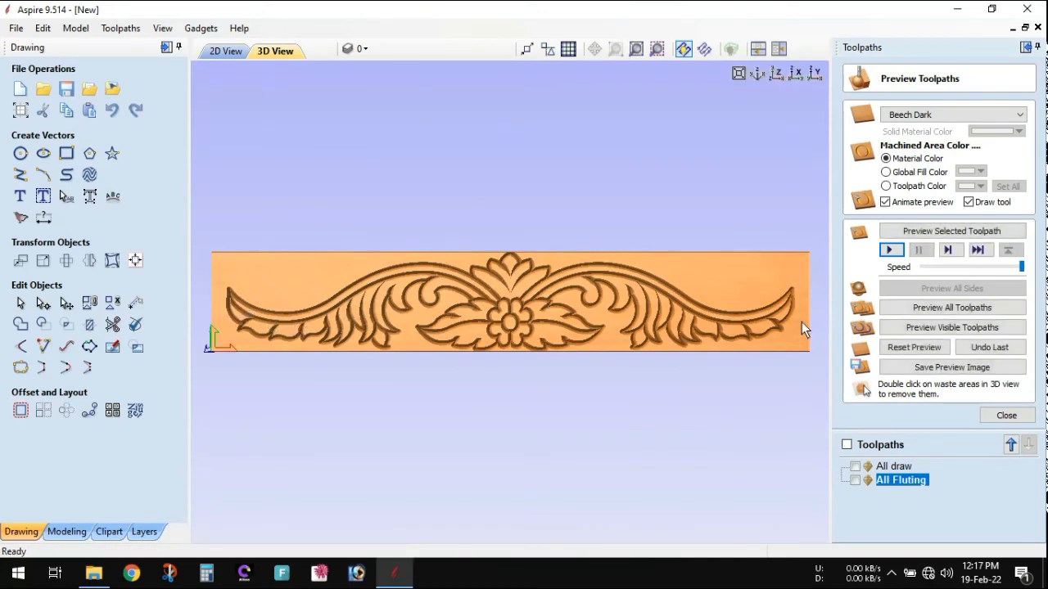
Widen the 3D view and examine the carved flower and leaves in the toolpath preview up close
{"action": "left_click", "coordinate": [1025, 46]}
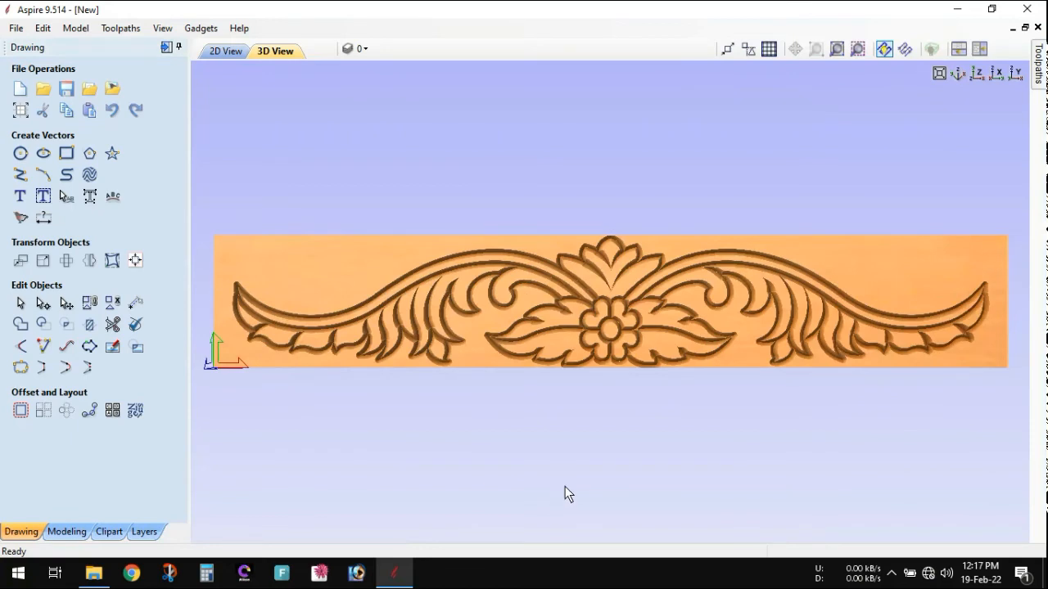
{"action": "scroll", "coordinate": [602, 286], "scroll_direction": "up", "scroll_amount": 3}
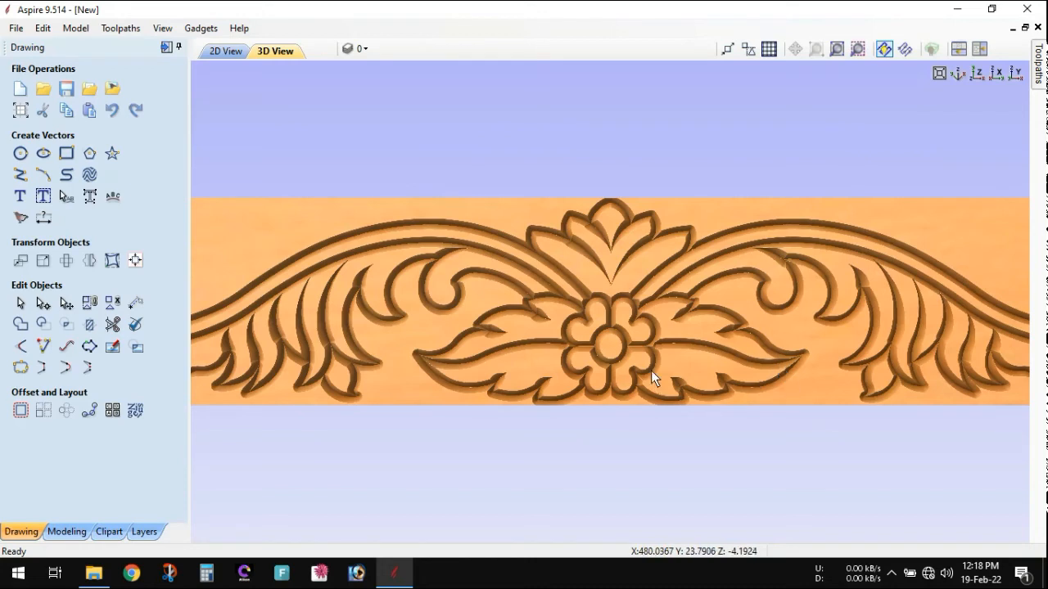
{"action": "scroll", "coordinate": [650, 352], "scroll_direction": "down", "scroll_amount": 2}
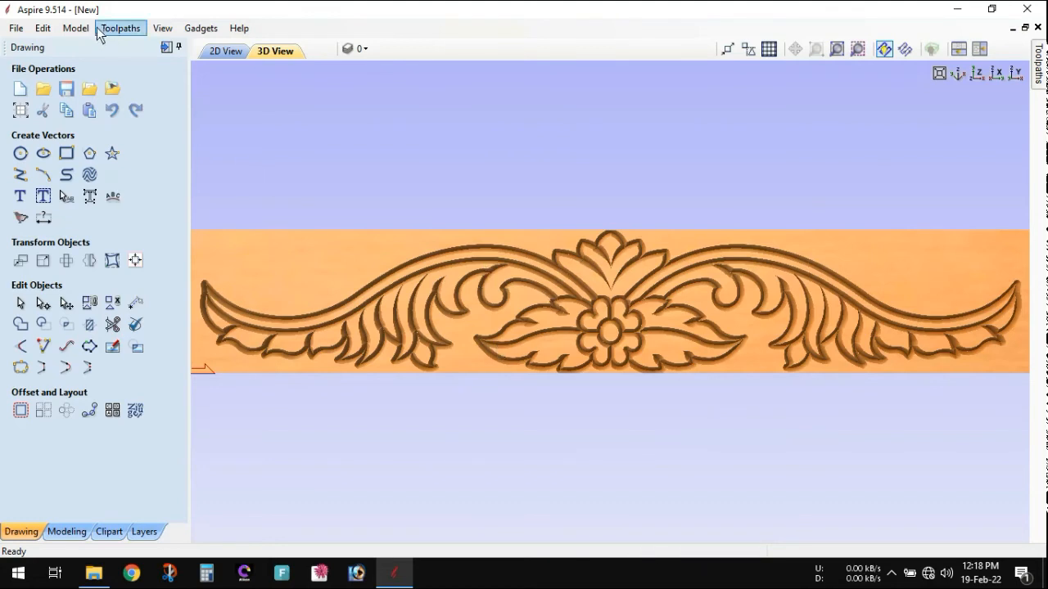
{"action": "left_click", "coordinate": [197, 31]}
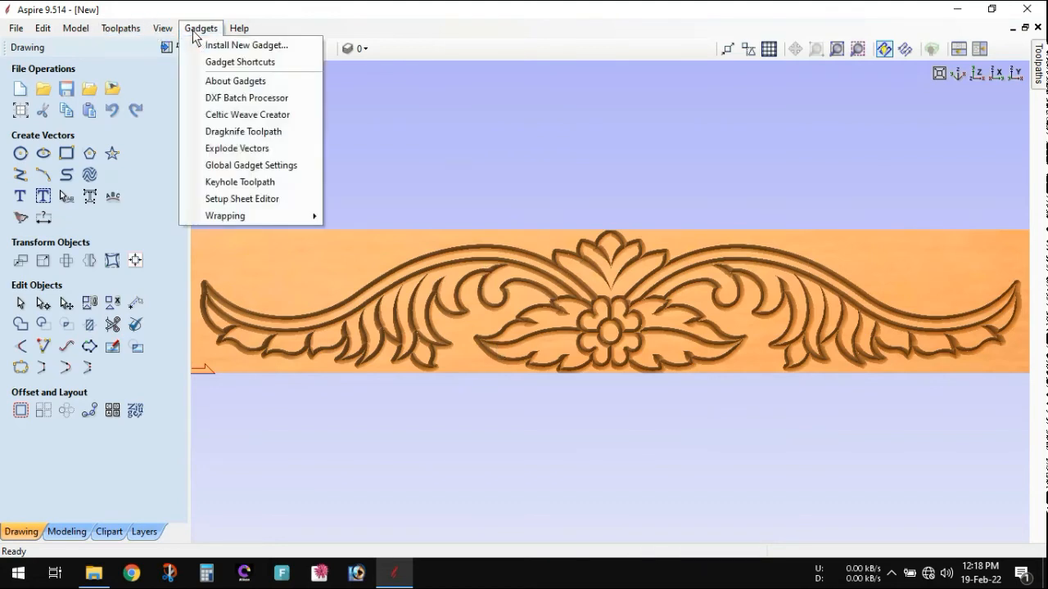
{"action": "mouse_move", "coordinate": [232, 33]}
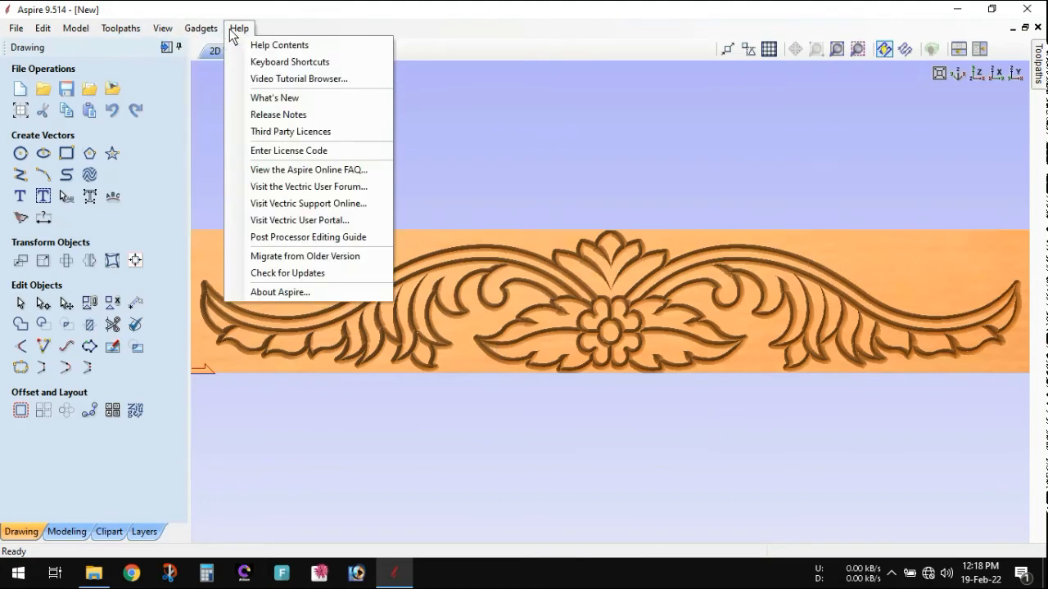
{"action": "mouse_move", "coordinate": [159, 33]}
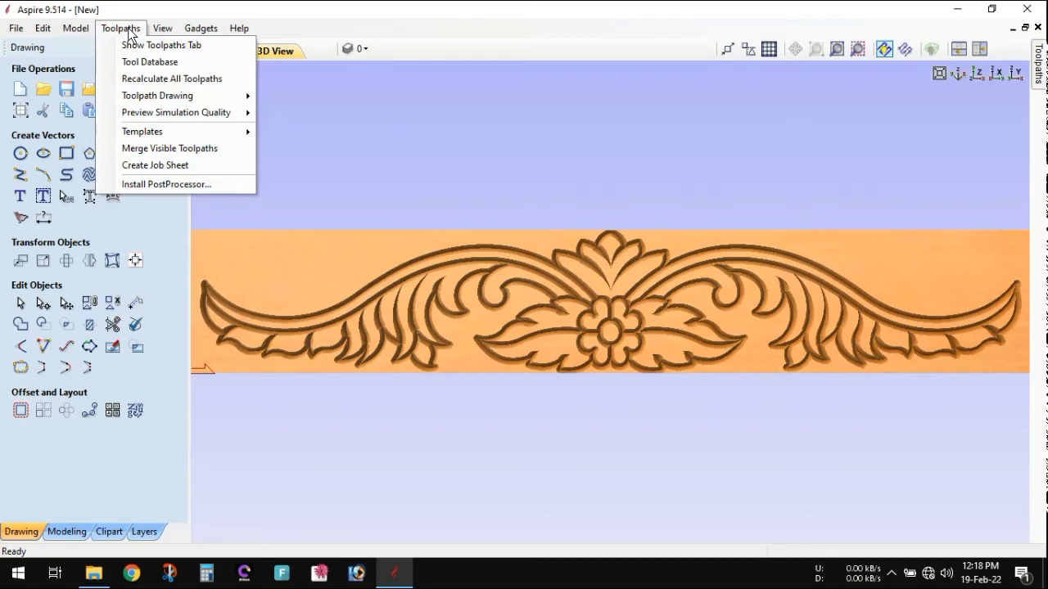
{"action": "mouse_move", "coordinate": [81, 33]}
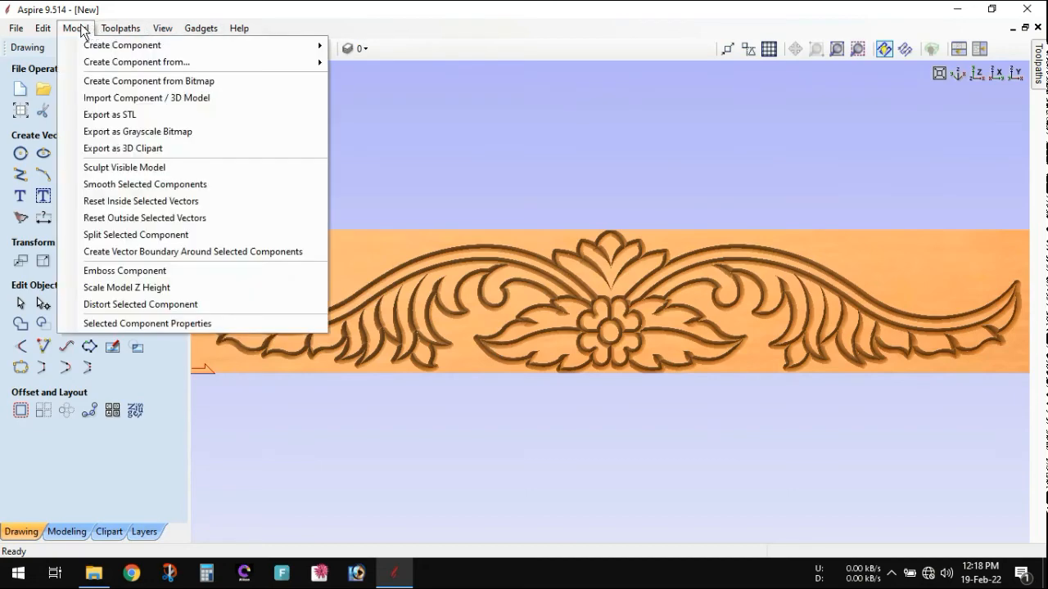
Set up toolpath saving for "All draw" alone, with output of all visible toolpaths to one file turned off
{"action": "left_click", "coordinate": [1038, 62]}
{"action": "left_click", "coordinate": [959, 345]}
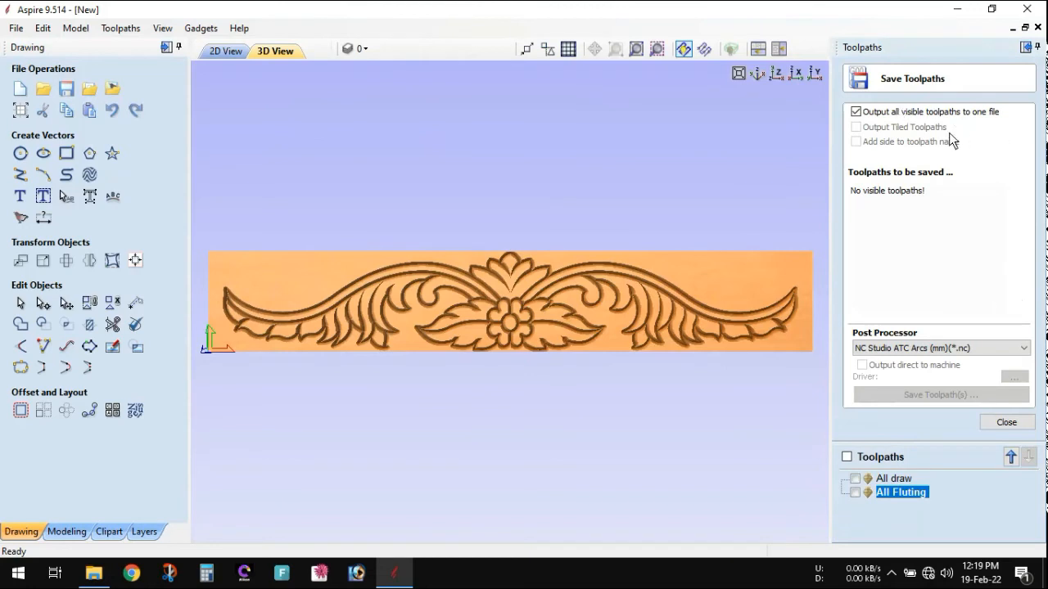
{"action": "left_click", "coordinate": [888, 479]}
{"action": "left_click", "coordinate": [892, 491]}
{"action": "left_click", "coordinate": [893, 480]}
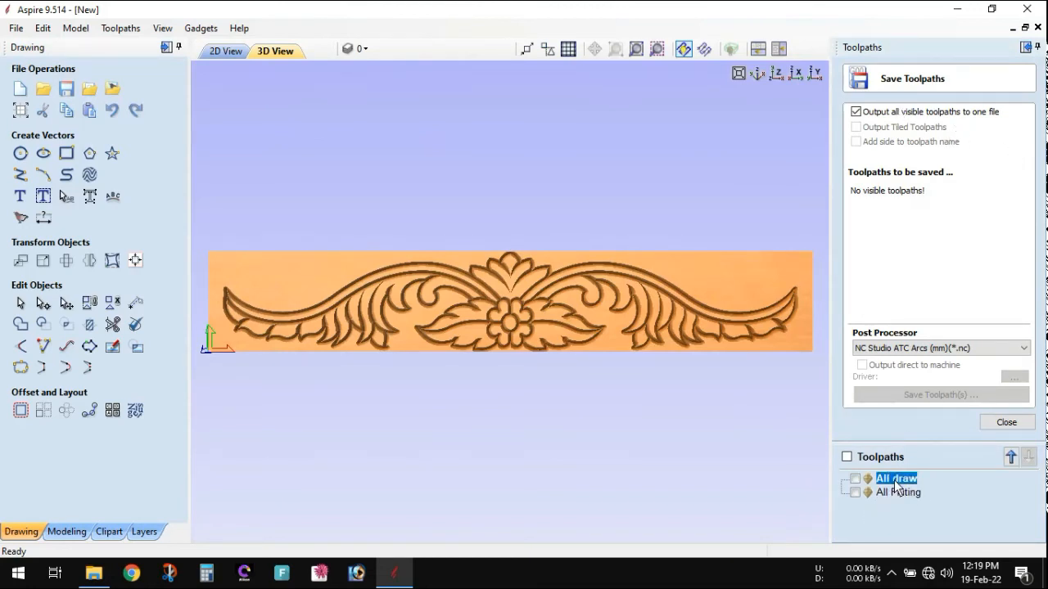
{"action": "left_click", "coordinate": [865, 115]}
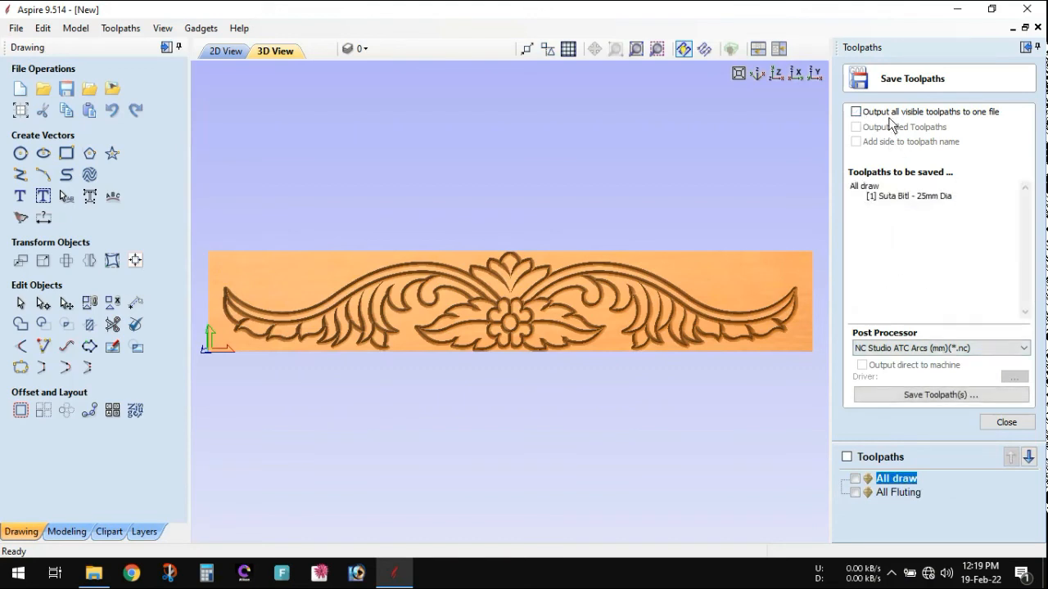
{"action": "left_click", "coordinate": [894, 492]}
{"action": "left_click", "coordinate": [894, 480]}
{"action": "left_click", "coordinate": [855, 479]}
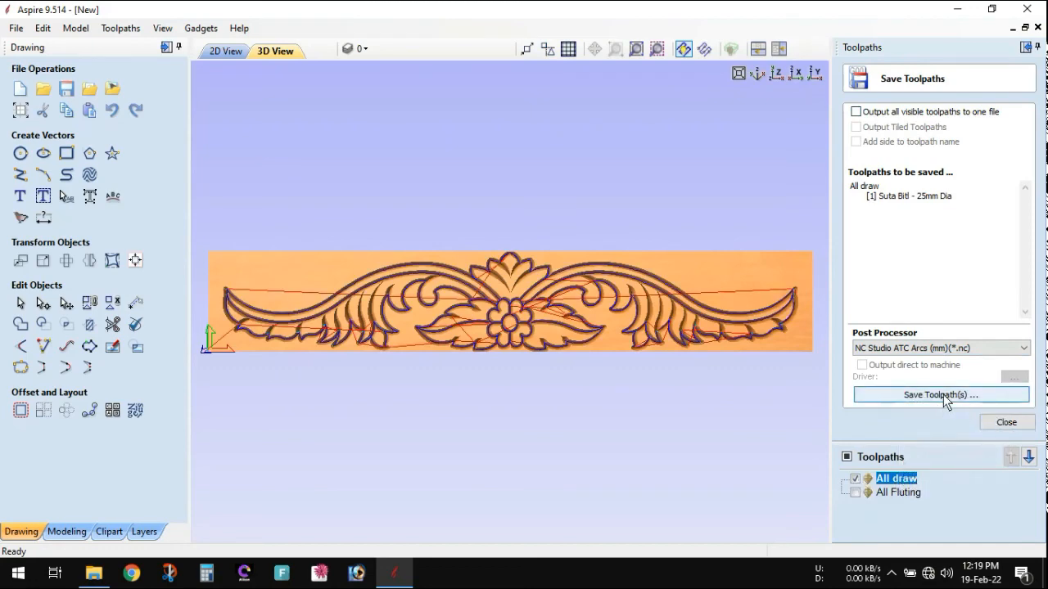
Set the post processor for the saved toolpath to Model Master 3-Axis (*.mmg)
{"action": "left_click", "coordinate": [999, 347]}
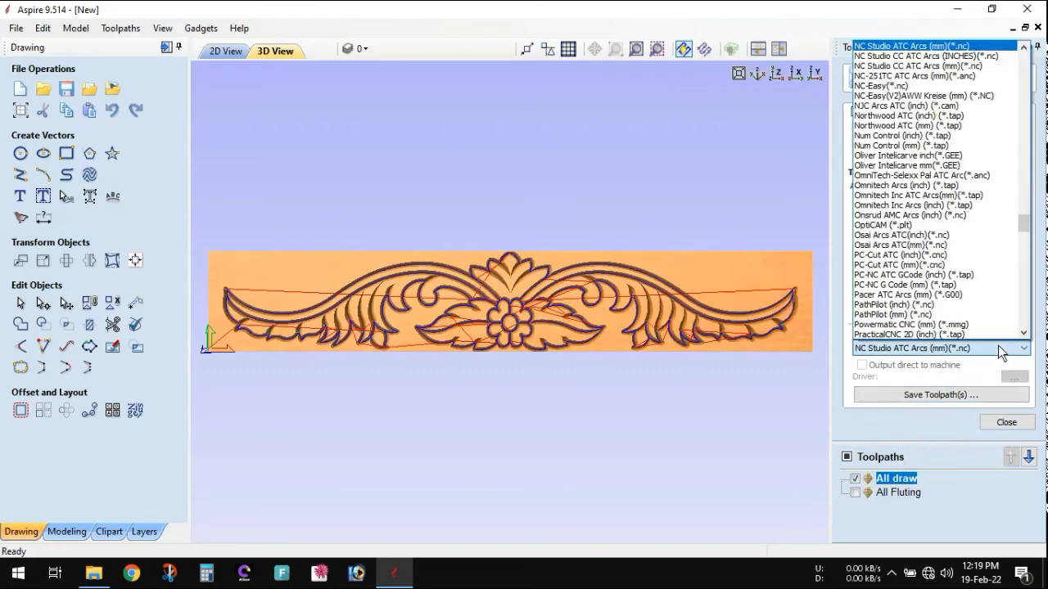
{"action": "scroll", "coordinate": [976, 220], "scroll_direction": "down", "scroll_amount": 10}
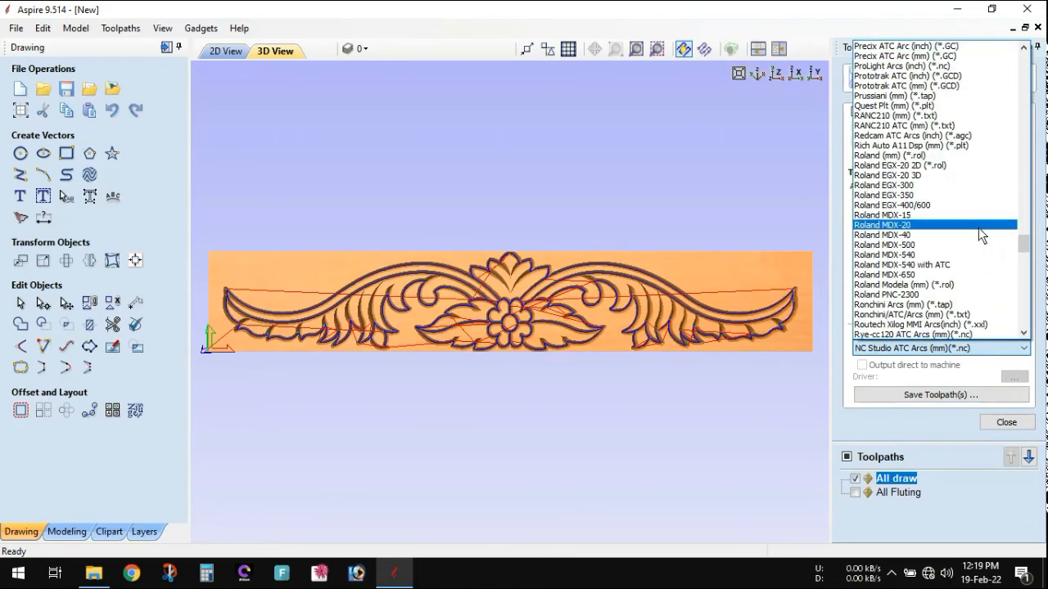
{"action": "scroll", "coordinate": [948, 279], "scroll_direction": "down", "scroll_amount": 20}
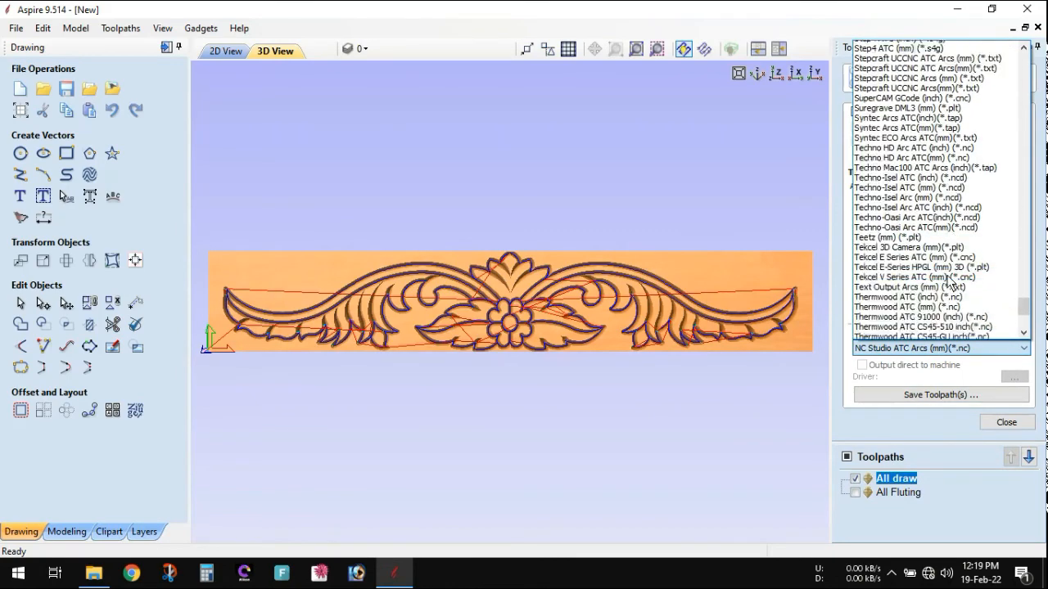
{"action": "scroll", "coordinate": [949, 280], "scroll_direction": "down", "scroll_amount": 5}
{"action": "scroll", "coordinate": [949, 281], "scroll_direction": "up", "scroll_amount": 11}
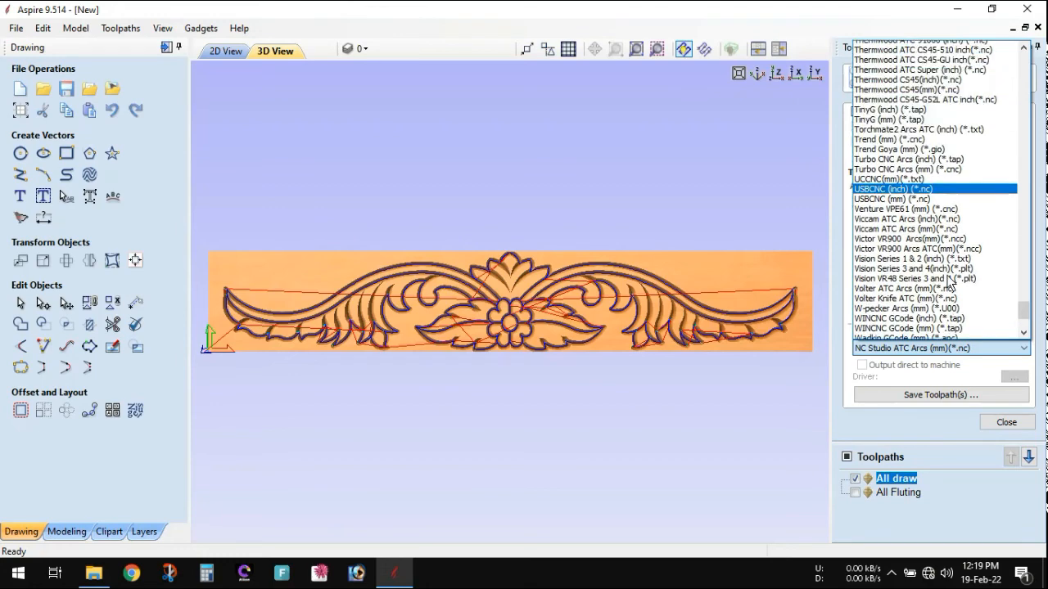
{"action": "scroll", "coordinate": [949, 281], "scroll_direction": "up", "scroll_amount": 20}
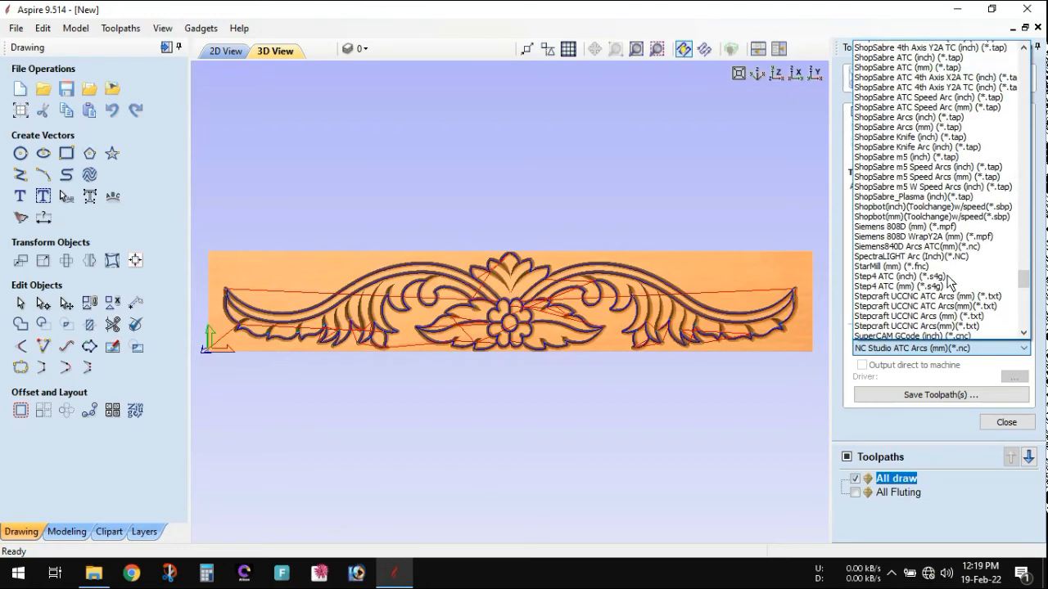
{"action": "scroll", "coordinate": [949, 281], "scroll_direction": "up", "scroll_amount": 20}
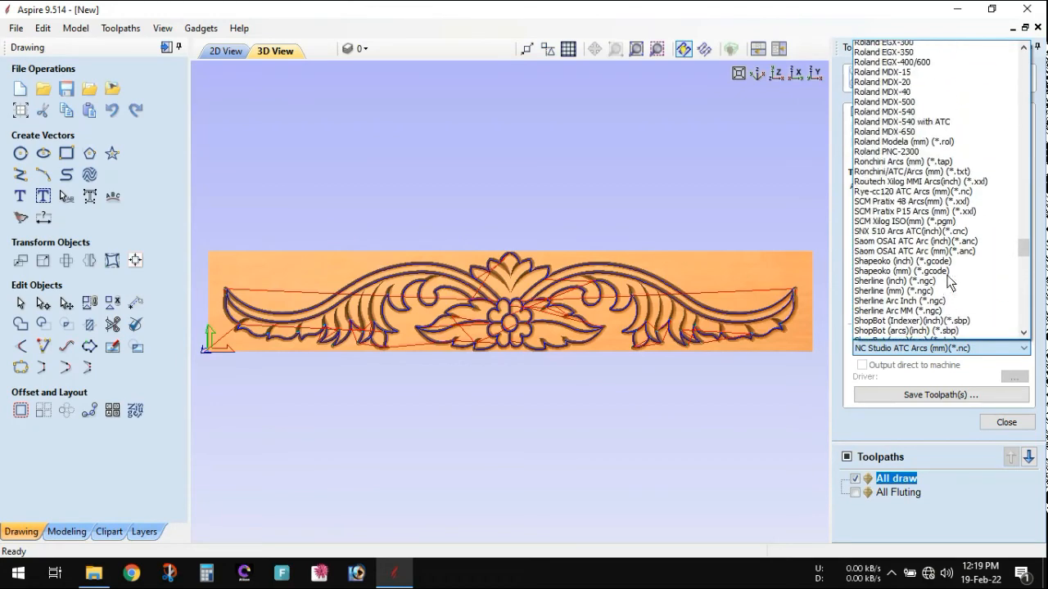
{"action": "scroll", "coordinate": [950, 280], "scroll_direction": "up", "scroll_amount": 18}
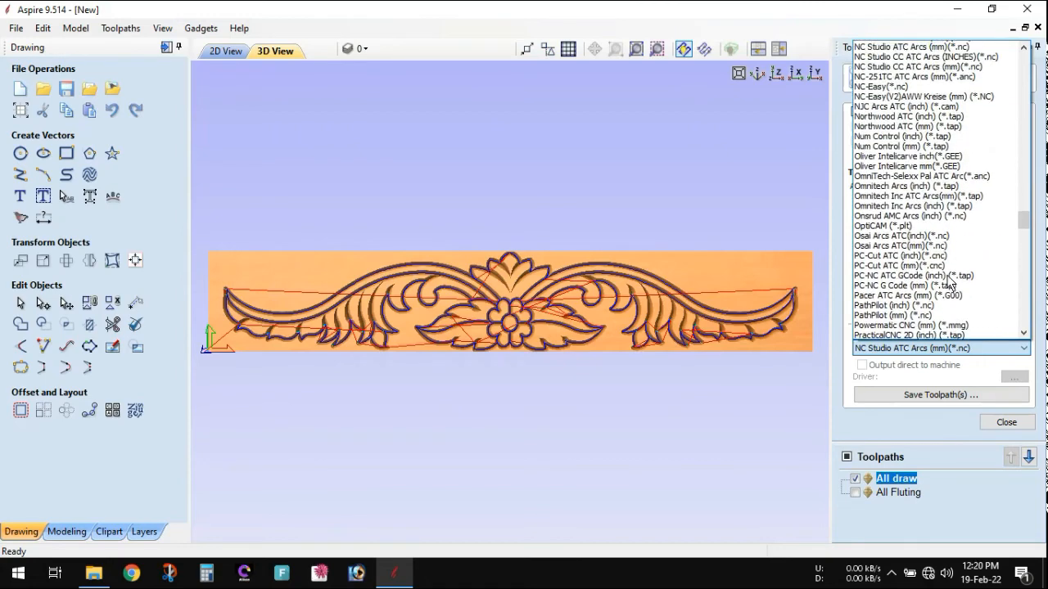
{"action": "scroll", "coordinate": [949, 281], "scroll_direction": "up", "scroll_amount": 4}
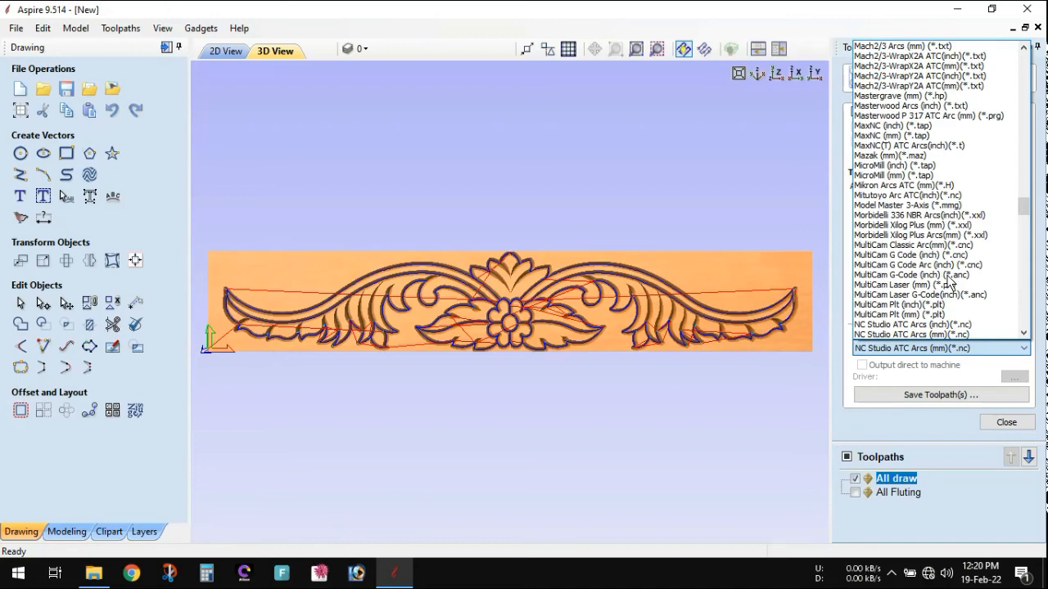
{"action": "scroll", "coordinate": [950, 283], "scroll_direction": "down", "scroll_amount": 1}
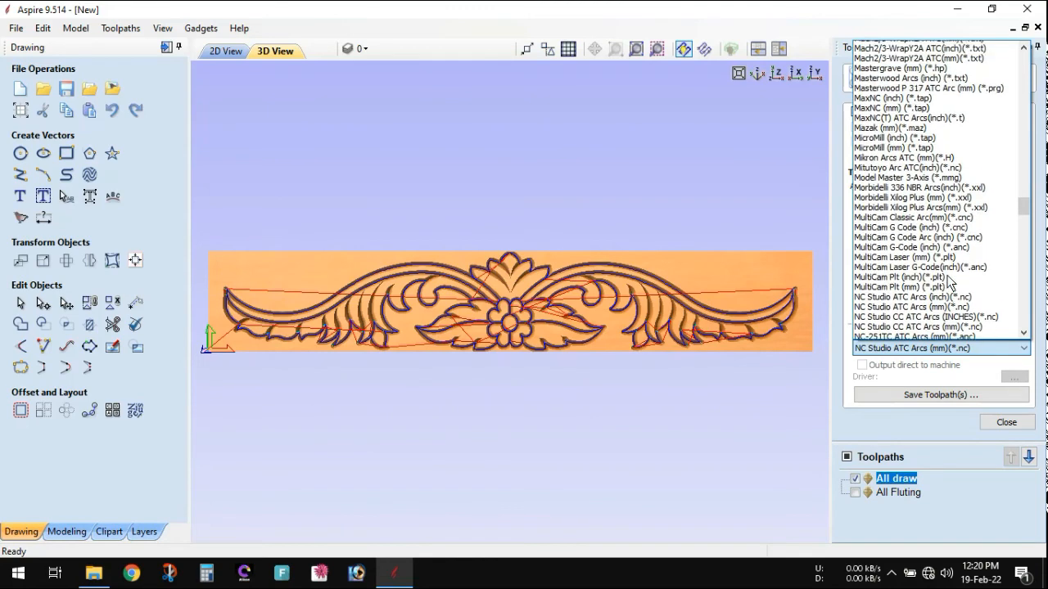
{"action": "scroll", "coordinate": [950, 283], "scroll_direction": "up", "scroll_amount": 5}
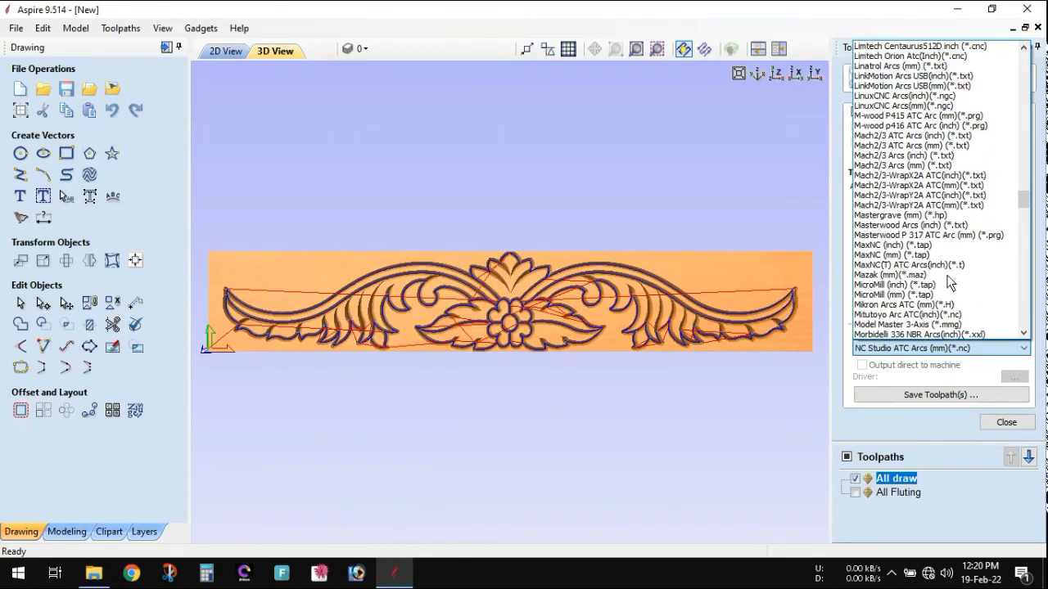
{"action": "scroll", "coordinate": [951, 283], "scroll_direction": "down", "scroll_amount": 2}
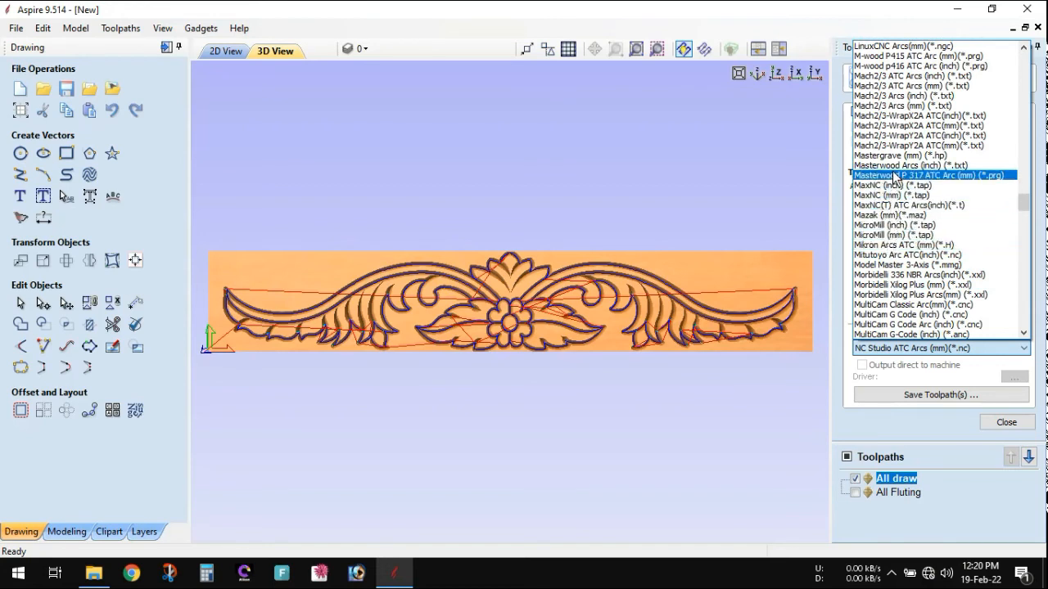
{"action": "left_click", "coordinate": [899, 267]}
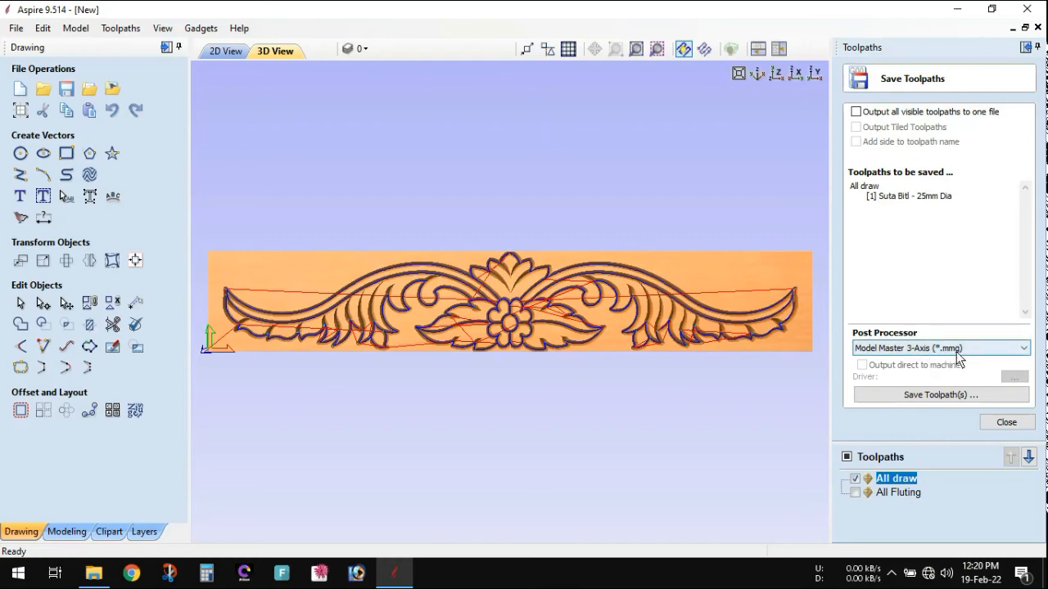
{"action": "left_click", "coordinate": [1005, 351]}
{"action": "scroll", "coordinate": [982, 229], "scroll_direction": "up", "scroll_amount": 6}
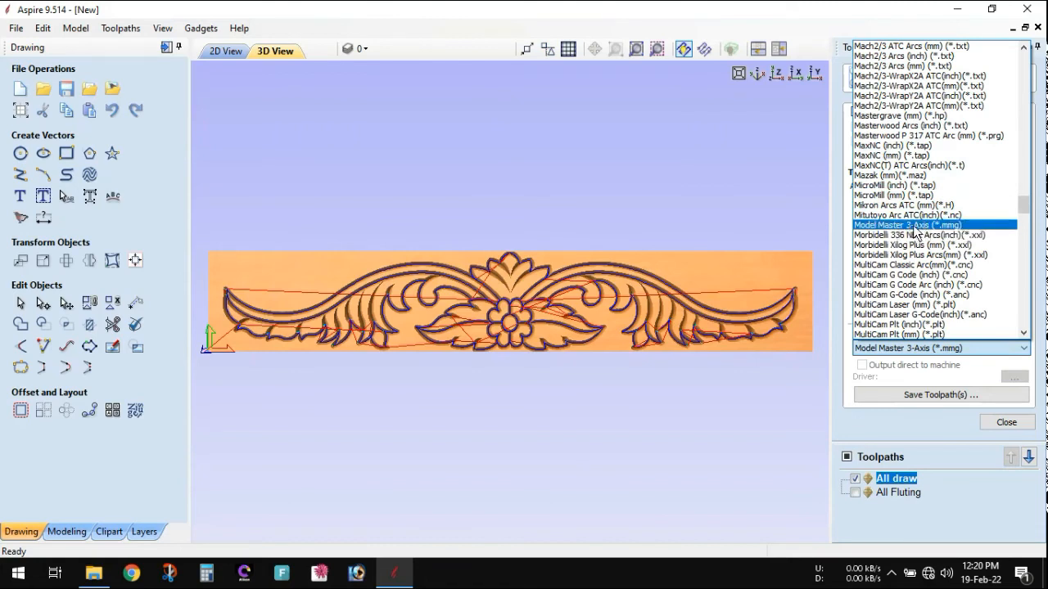
{"action": "left_click", "coordinate": [915, 226]}
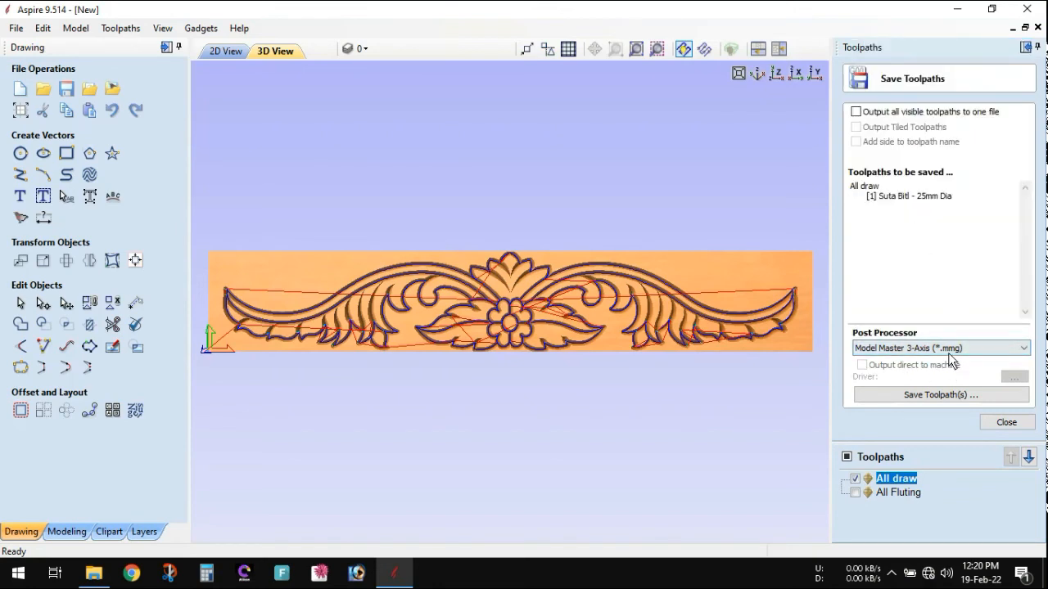
Save the toolpath as "All draw" in a new Desktop folder named "Test aspire"
{"action": "left_click", "coordinate": [940, 395]}
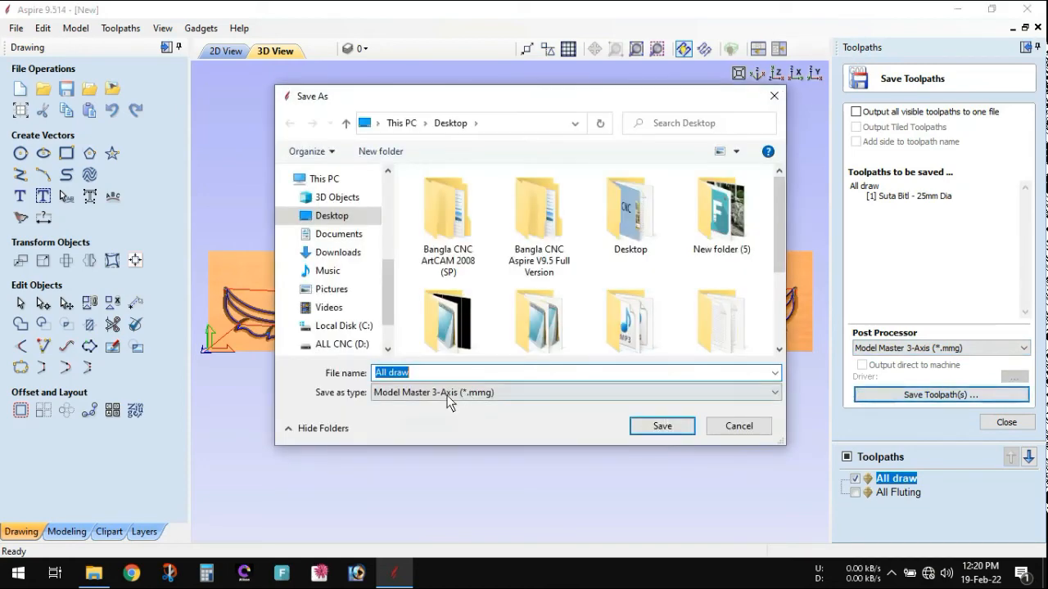
{"action": "left_click", "coordinate": [327, 217]}
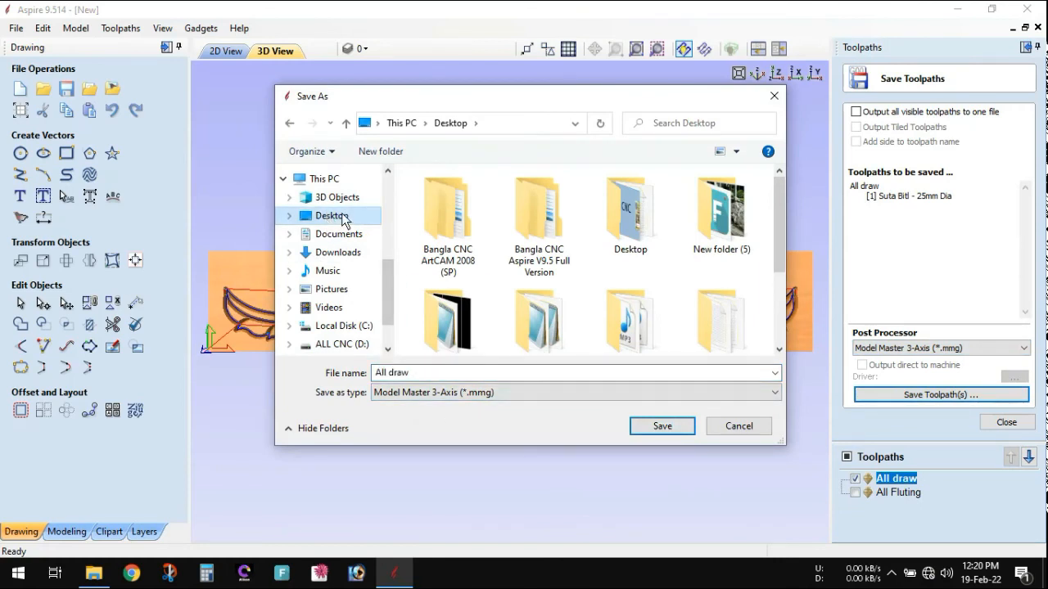
{"action": "left_click_drag", "start_coordinate": [780, 251], "coordinate": [780, 319]}
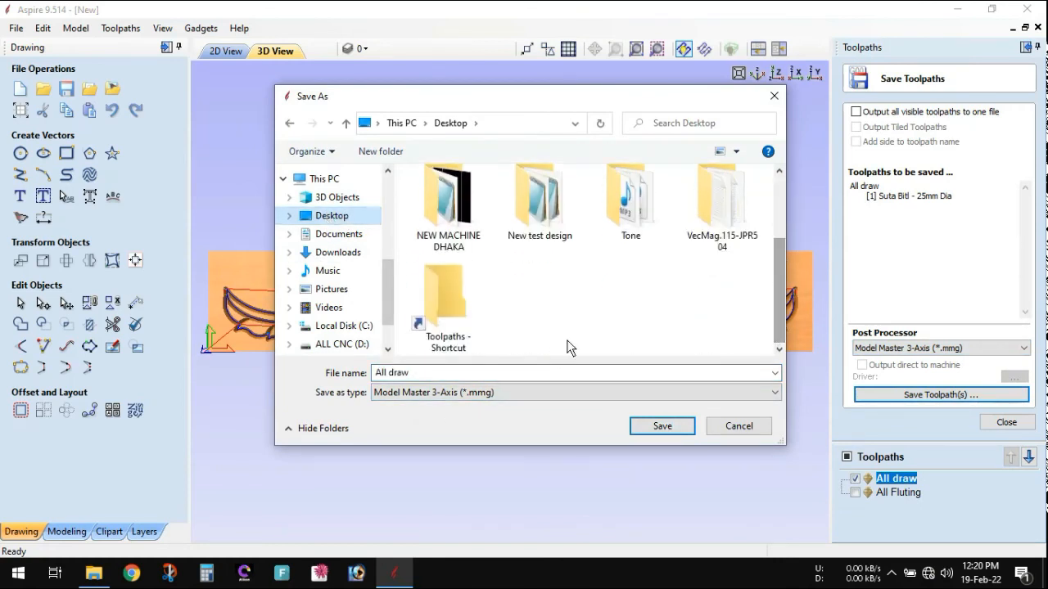
{"action": "right_click", "coordinate": [589, 330]}
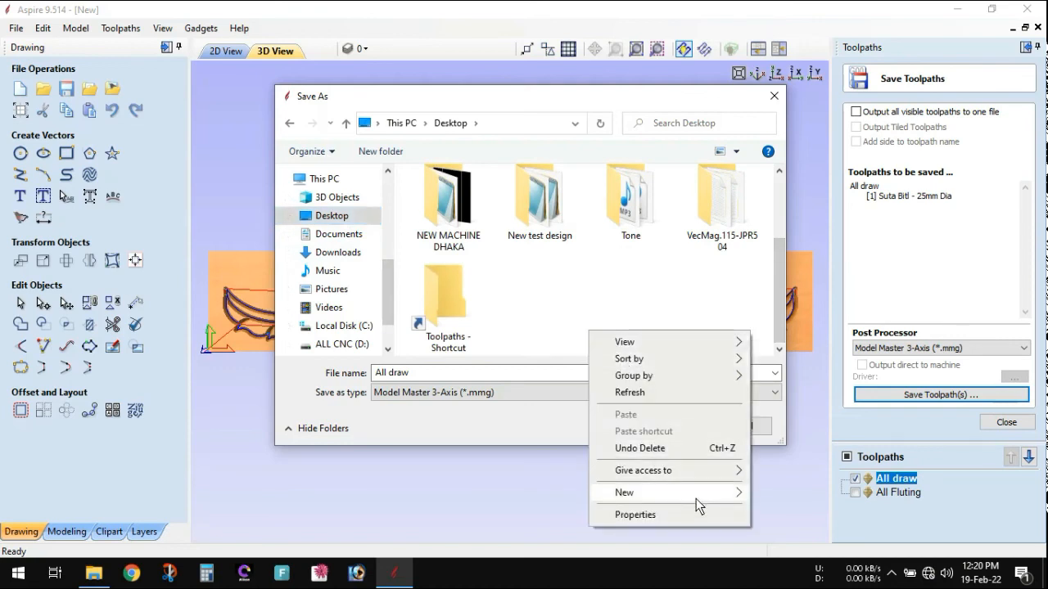
{"action": "mouse_move", "coordinate": [695, 499]}
{"action": "left_click", "coordinate": [773, 231]}
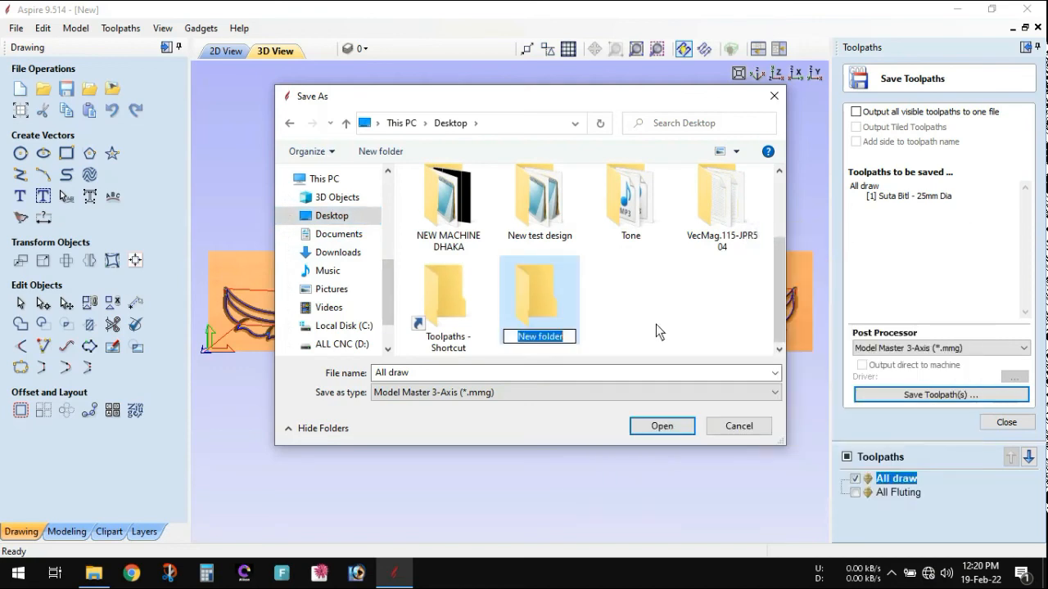
{"action": "type", "text": "Test"}
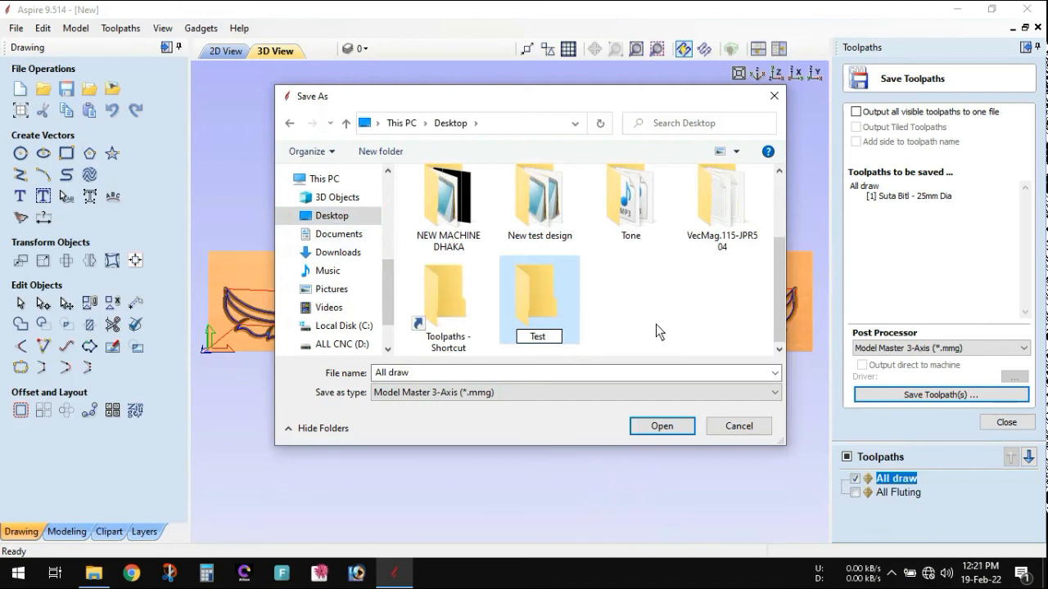
{"action": "type", "text": " aspire"}
{"action": "key", "text": "Return"}
{"action": "key", "text": "Return"}
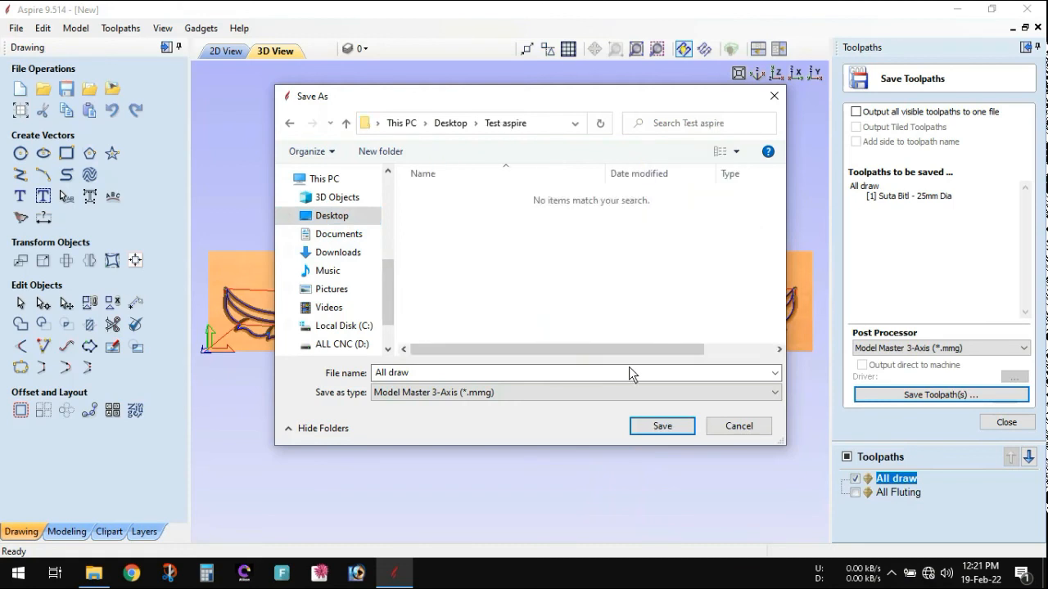
{"action": "left_click", "coordinate": [659, 426]}
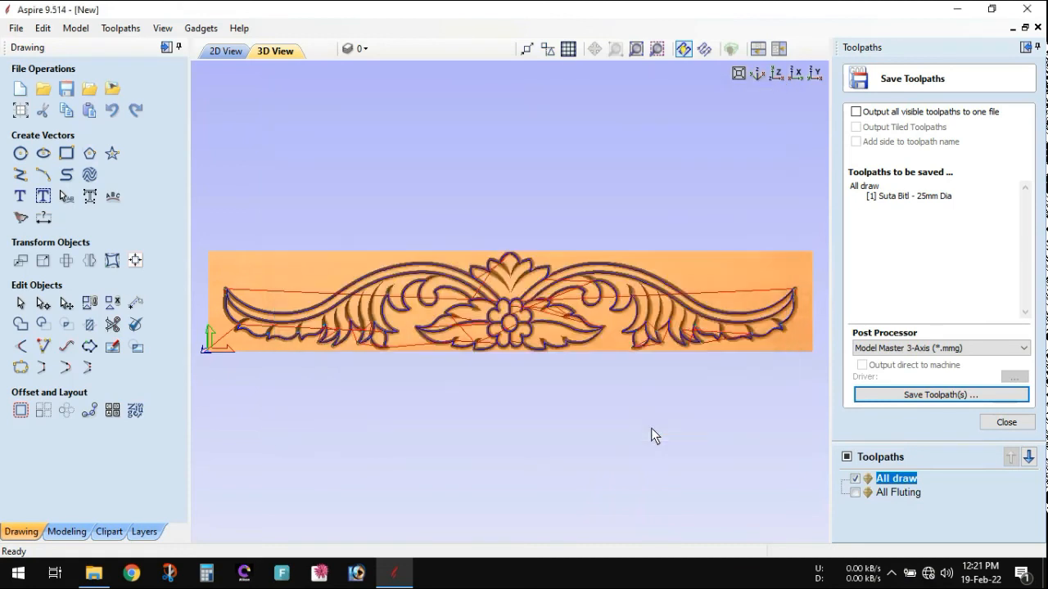
Show the Windows desktop and move the "Test aspire" folder to the empty area beside the Bangla CNC Aspire folder
{"action": "left_click", "coordinate": [1044, 574]}
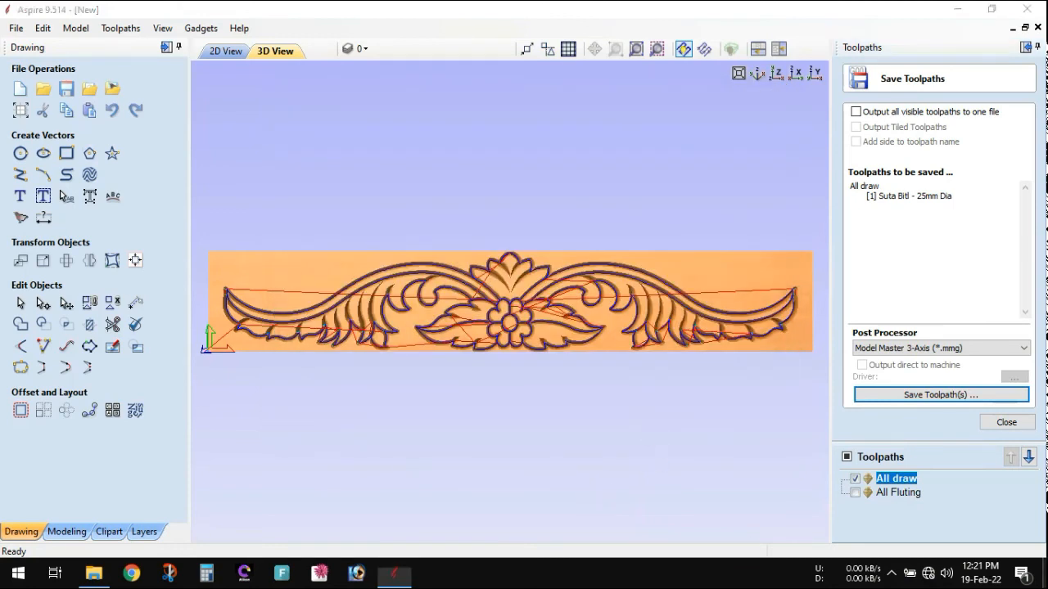
{"action": "left_click_drag", "start_coordinate": [248, 25], "coordinate": [447, 398]}
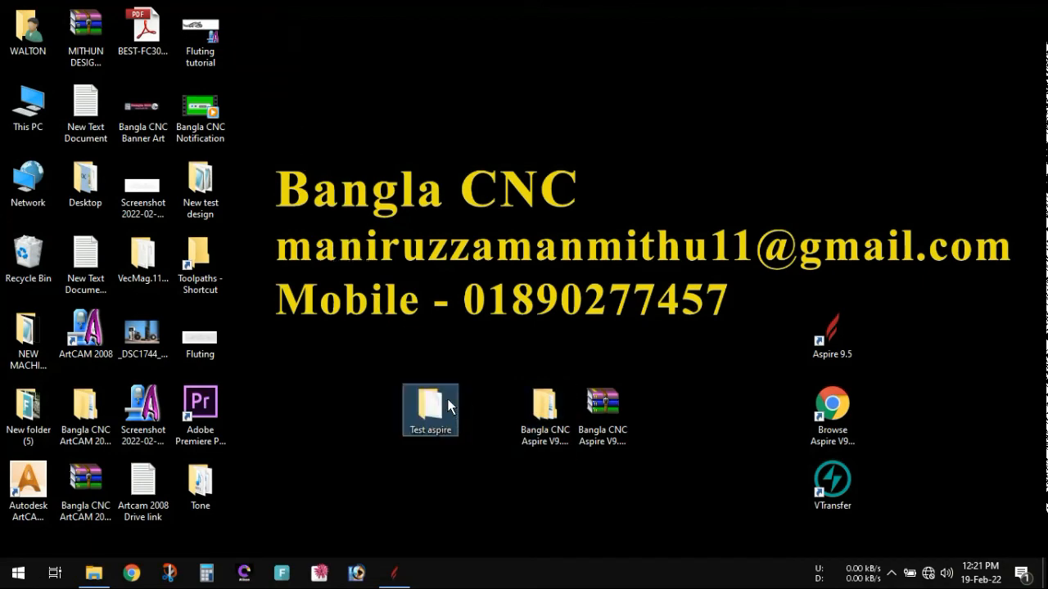
Check the "Test aspire" desktop folder for the saved "All draw.mmg" file and switch back to Aspire
{"action": "double_click", "coordinate": [449, 410]}
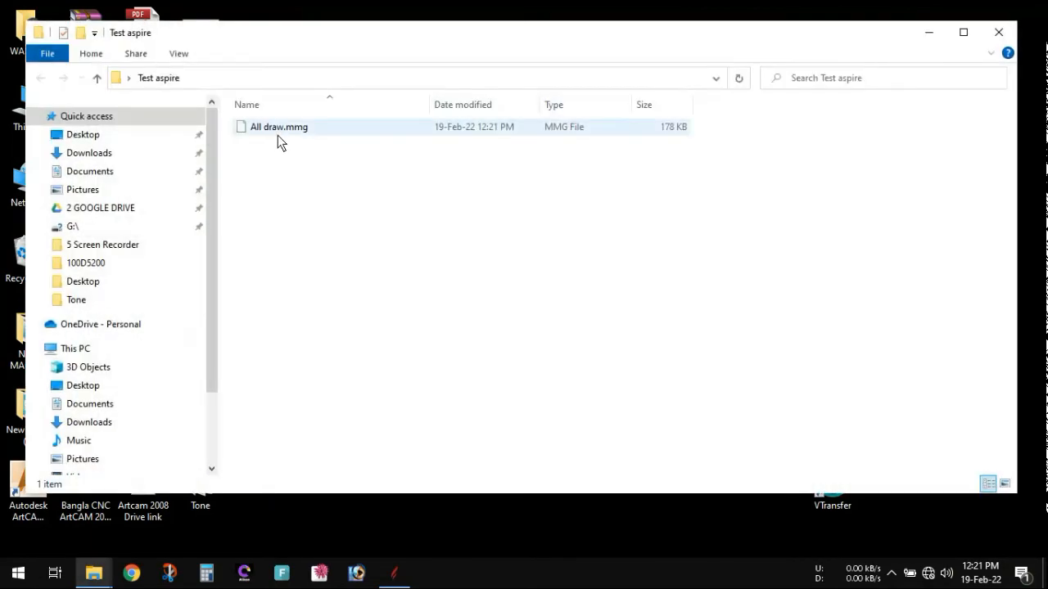
{"action": "left_click", "coordinate": [270, 131]}
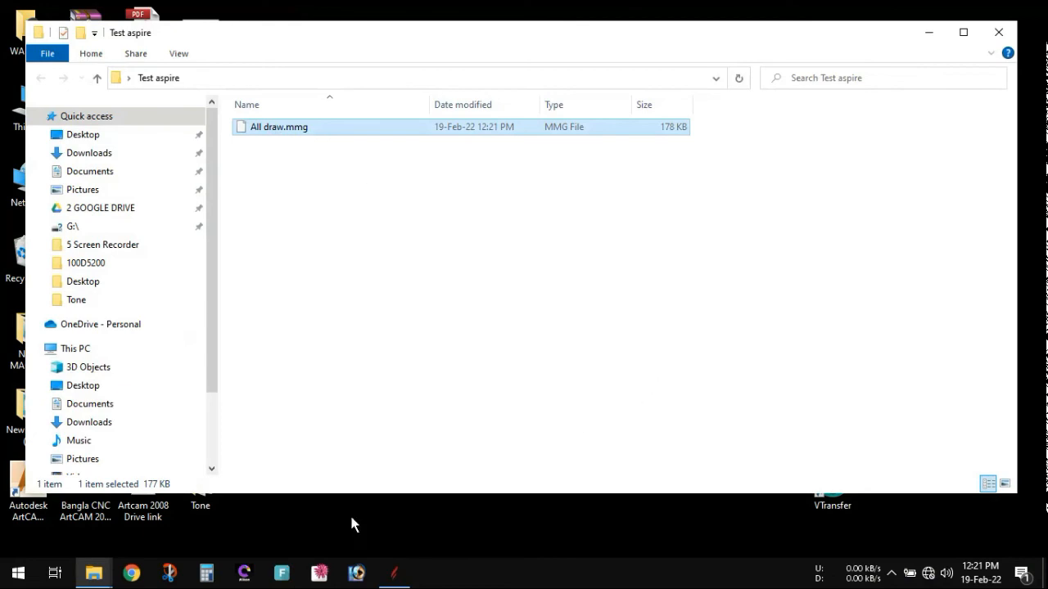
{"action": "left_click", "coordinate": [391, 573]}
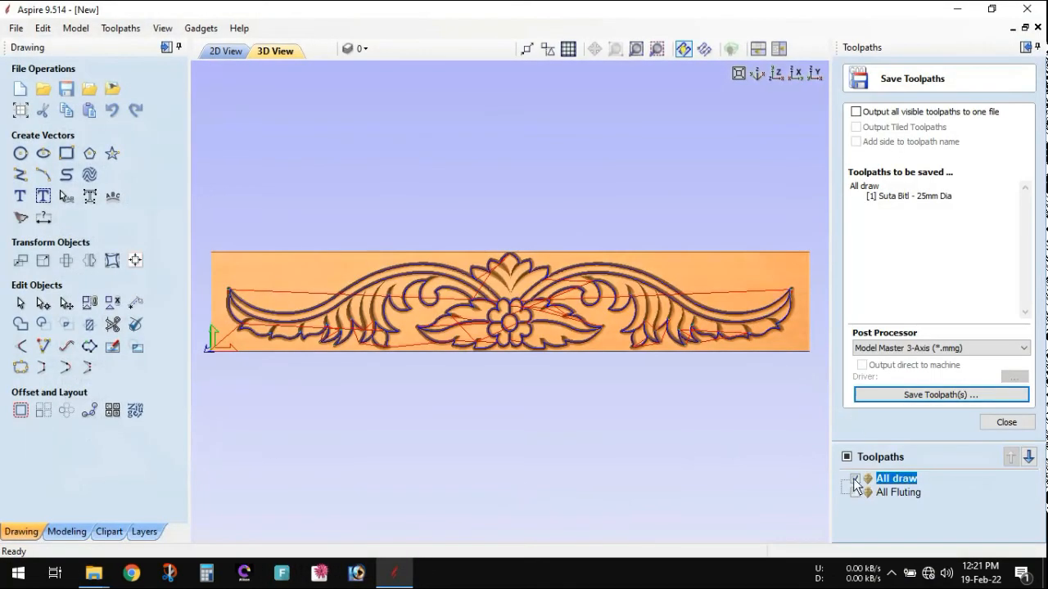
Make "All Fluting" the only visible toolpath and save it as "All Fluting" in the "Test aspire" folder
{"action": "left_click", "coordinate": [855, 478]}
{"action": "left_click", "coordinate": [889, 492]}
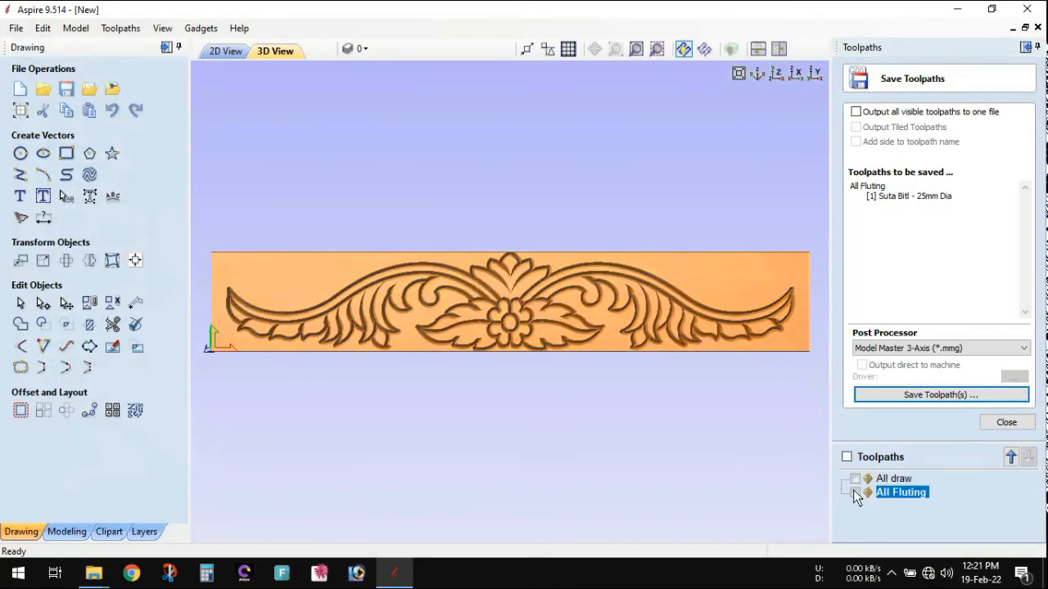
{"action": "left_click", "coordinate": [855, 491]}
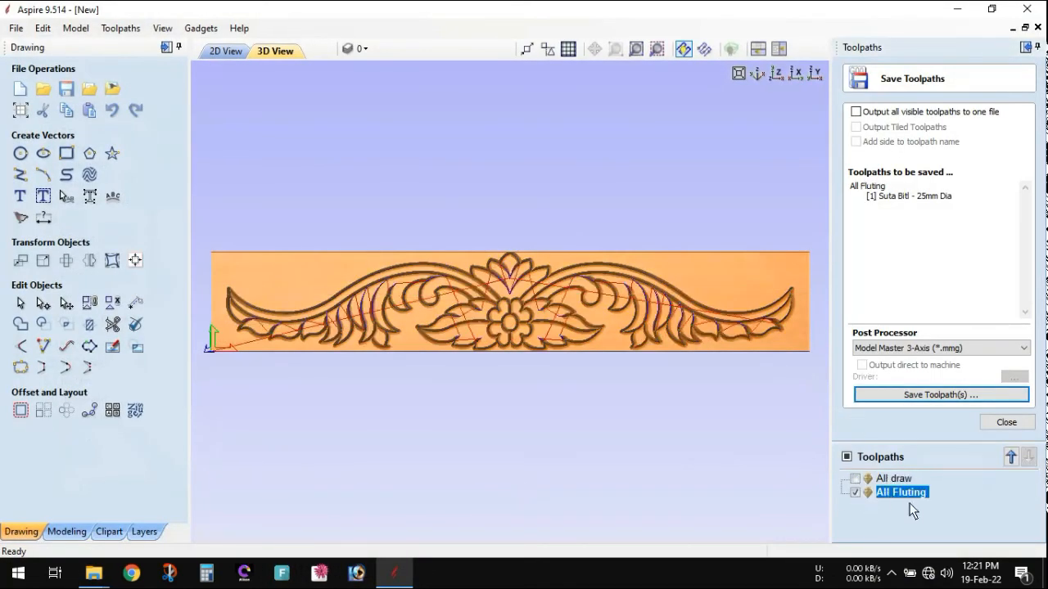
{"action": "left_click", "coordinate": [923, 395]}
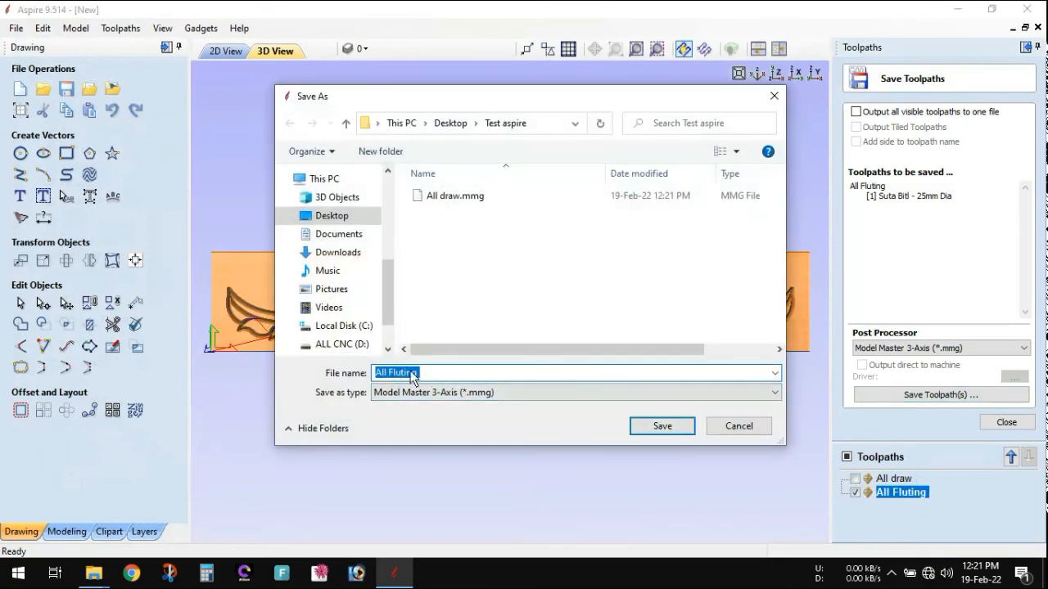
{"action": "left_click", "coordinate": [643, 427]}
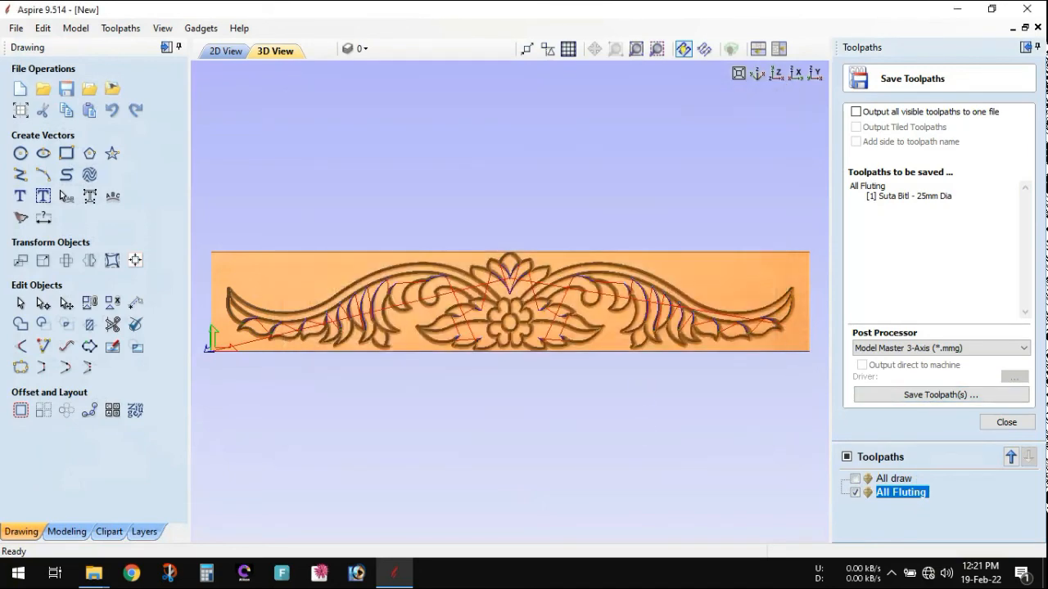
Inspect the "All draw" and "All Fluting" machine files in the "Test aspire" desktop folder
{"action": "left_click", "coordinate": [1044, 573]}
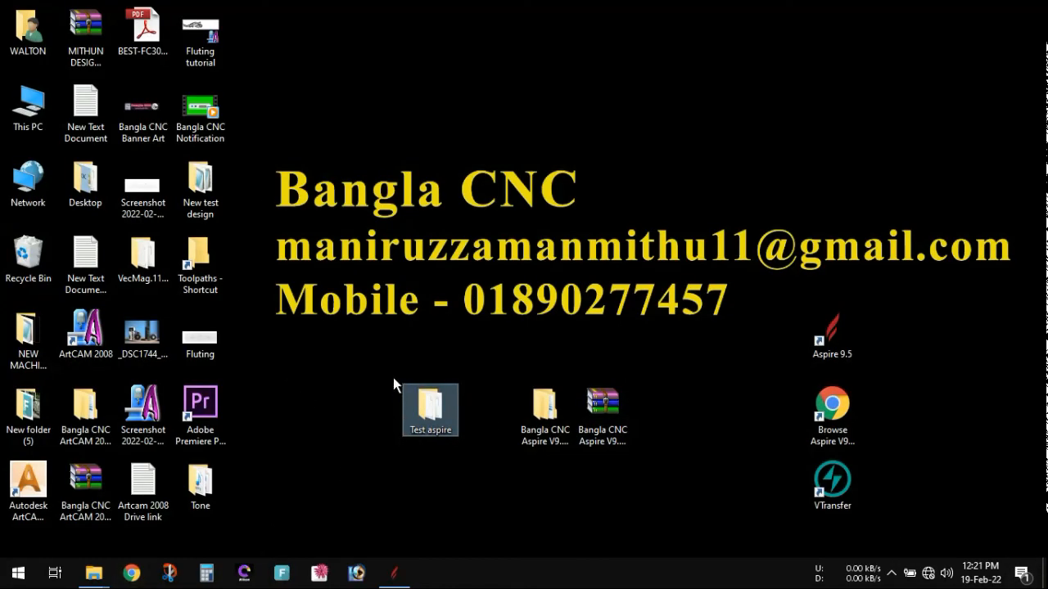
{"action": "double_click", "coordinate": [430, 405]}
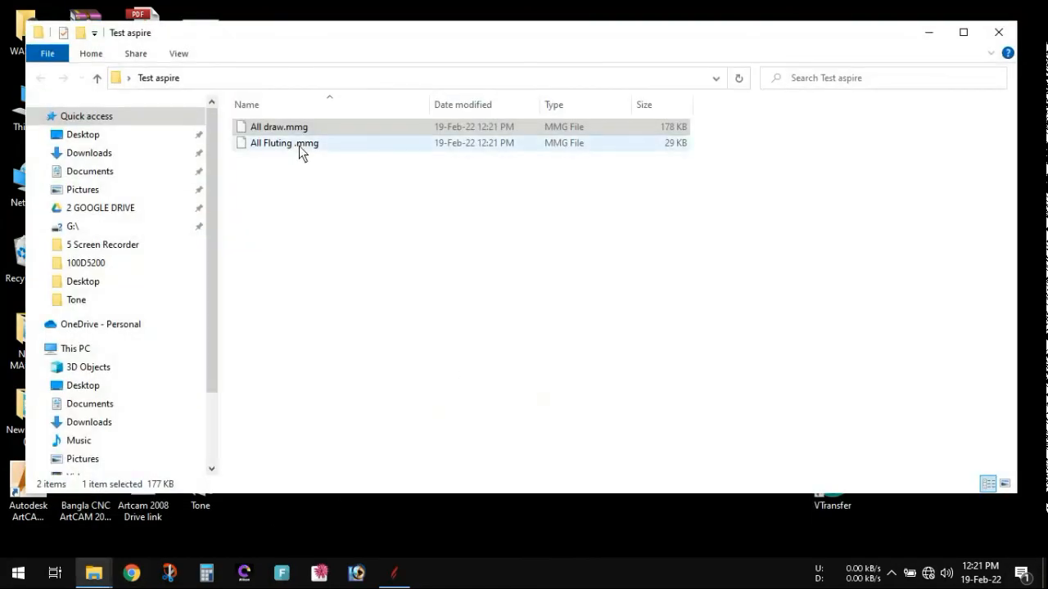
{"action": "left_click", "coordinate": [298, 144]}
{"action": "left_click", "coordinate": [284, 128]}
{"action": "left_click", "coordinate": [287, 144]}
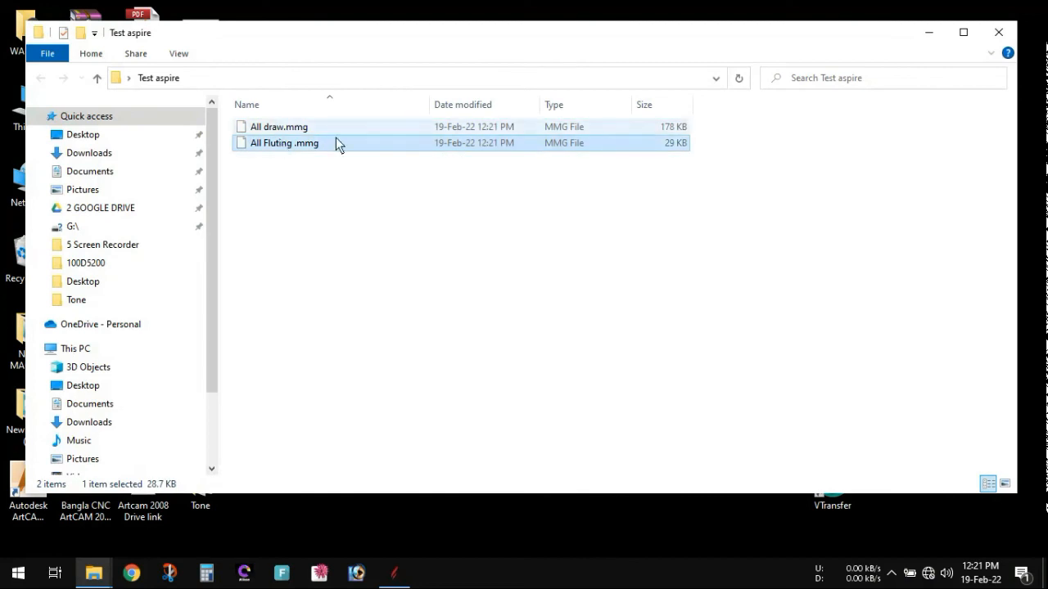
{"action": "left_click_drag", "start_coordinate": [306, 201], "coordinate": [291, 124]}
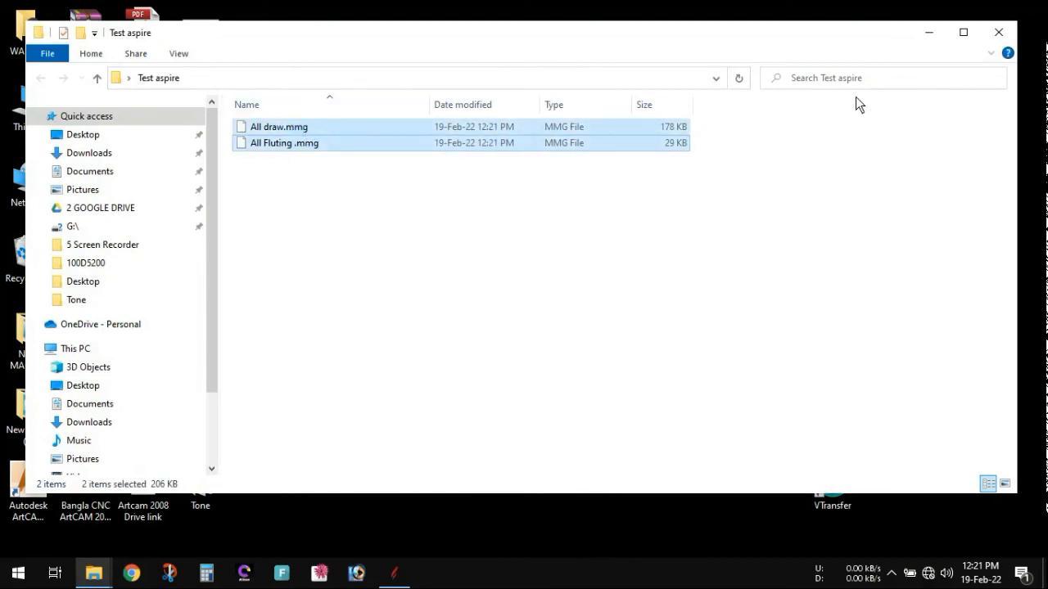
{"action": "left_click", "coordinate": [930, 33]}
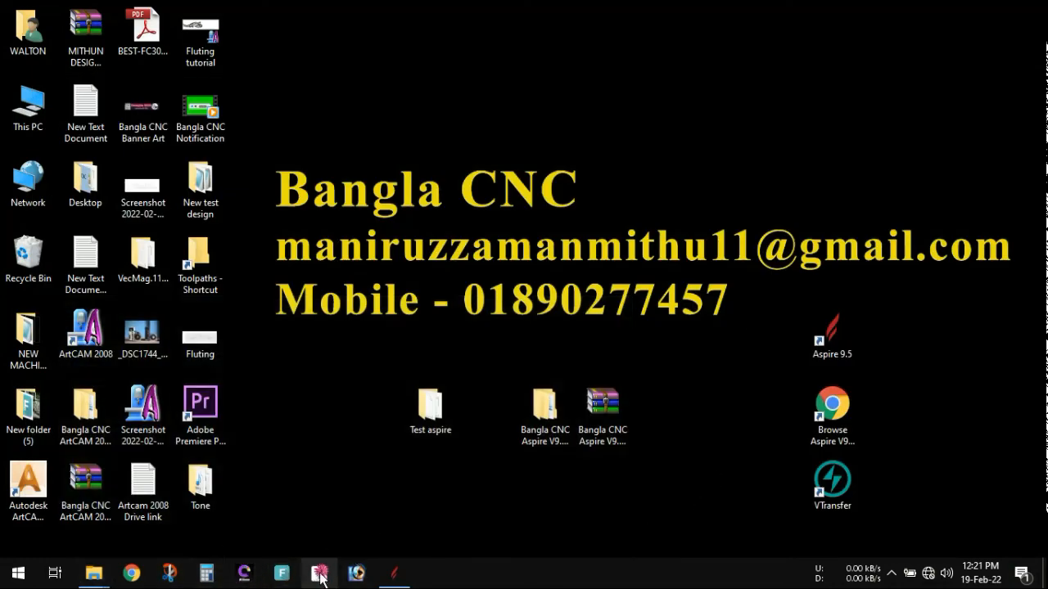
Return to Aspire, show both "All draw" and "All Fluting", and enable output of all visible toolpaths to one file
{"action": "left_click", "coordinate": [394, 573]}
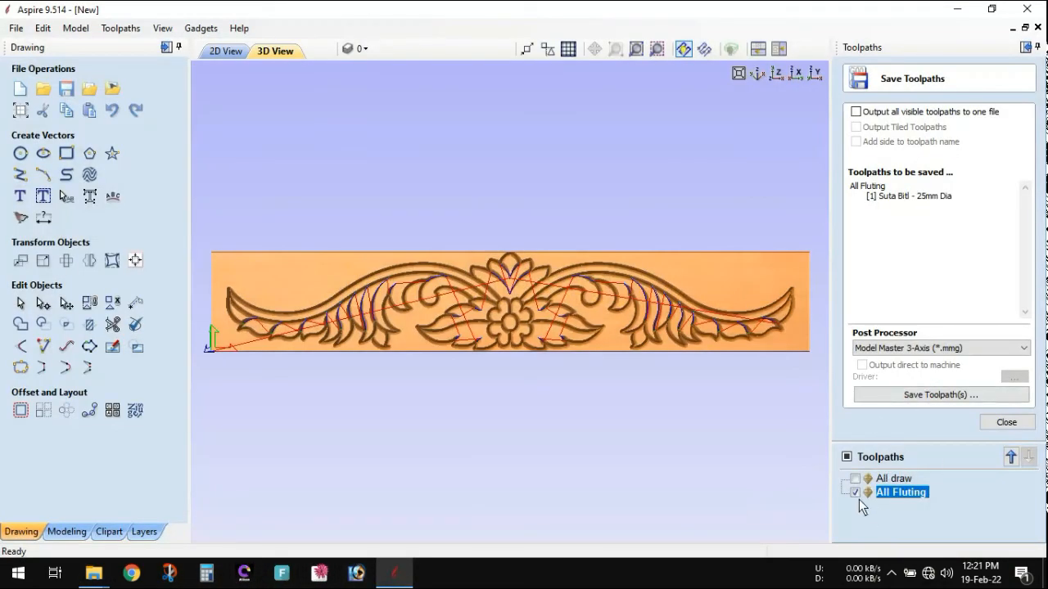
{"action": "left_click", "coordinate": [855, 479]}
{"action": "left_click", "coordinate": [887, 479]}
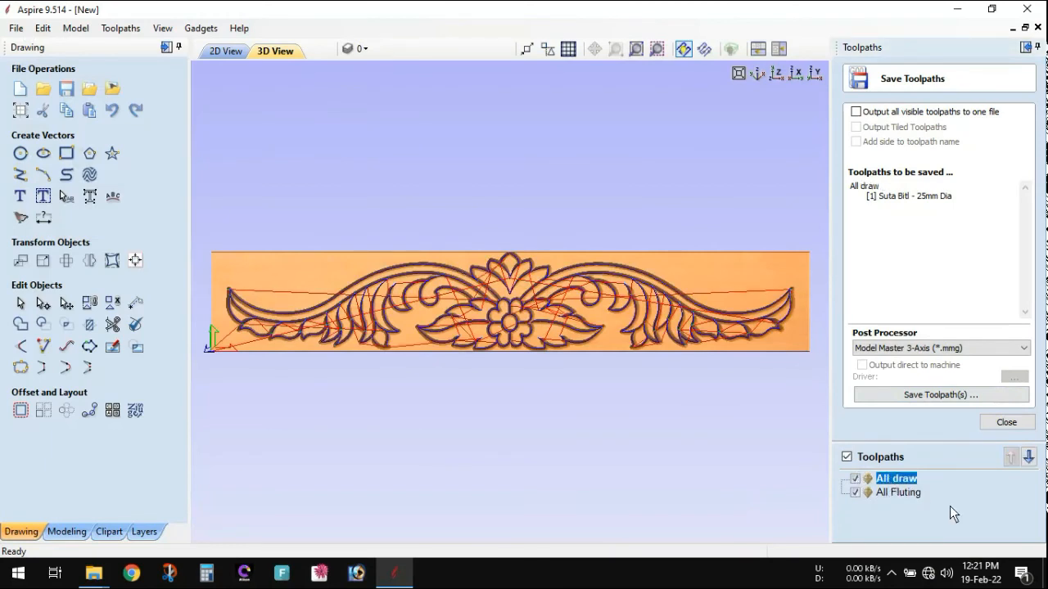
{"action": "left_click", "coordinate": [857, 112]}
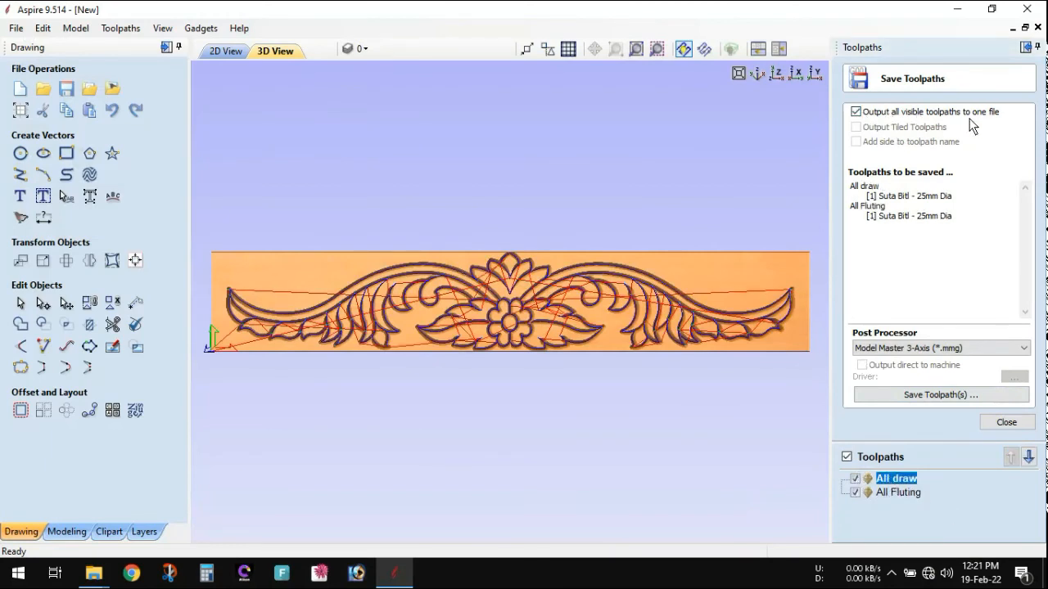
Save the combined toolpaths as "All Draw and fluting" in the "Test aspire" folder
{"action": "left_click", "coordinate": [955, 395]}
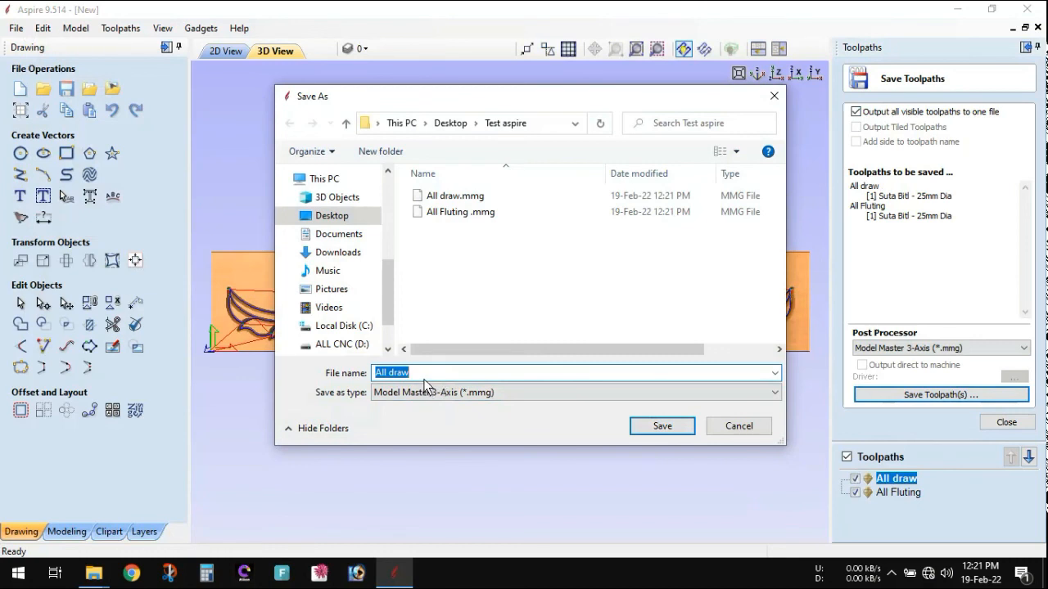
{"action": "left_click", "coordinate": [427, 373]}
{"action": "key", "text": "BackSpace"}
{"action": "key", "text": "BackSpace"}
{"action": "key", "text": "BackSpace"}
{"action": "key", "text": "BackSpace"}
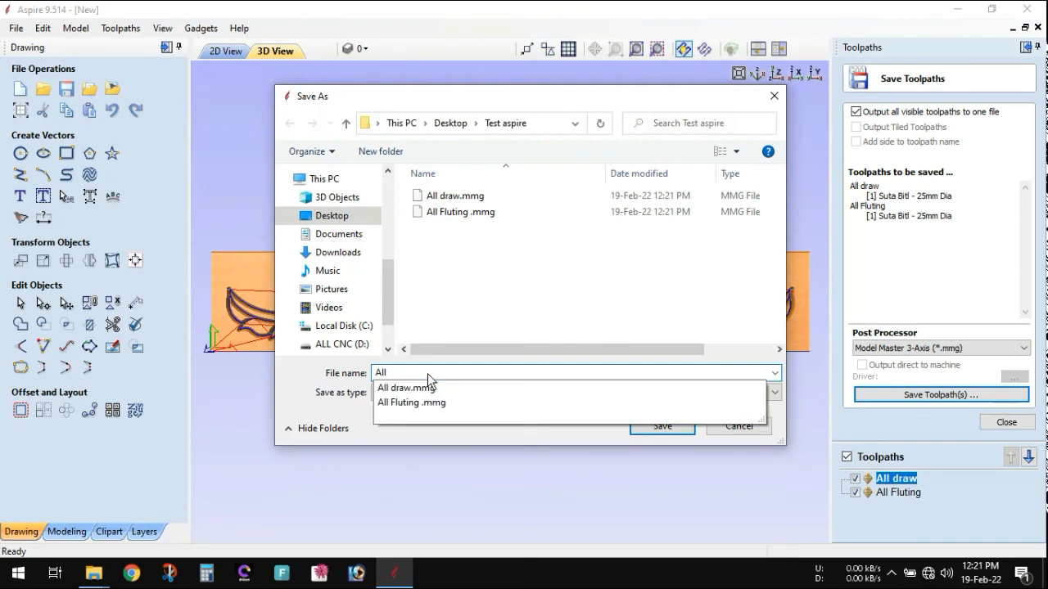
{"action": "type", "text": "Da"}
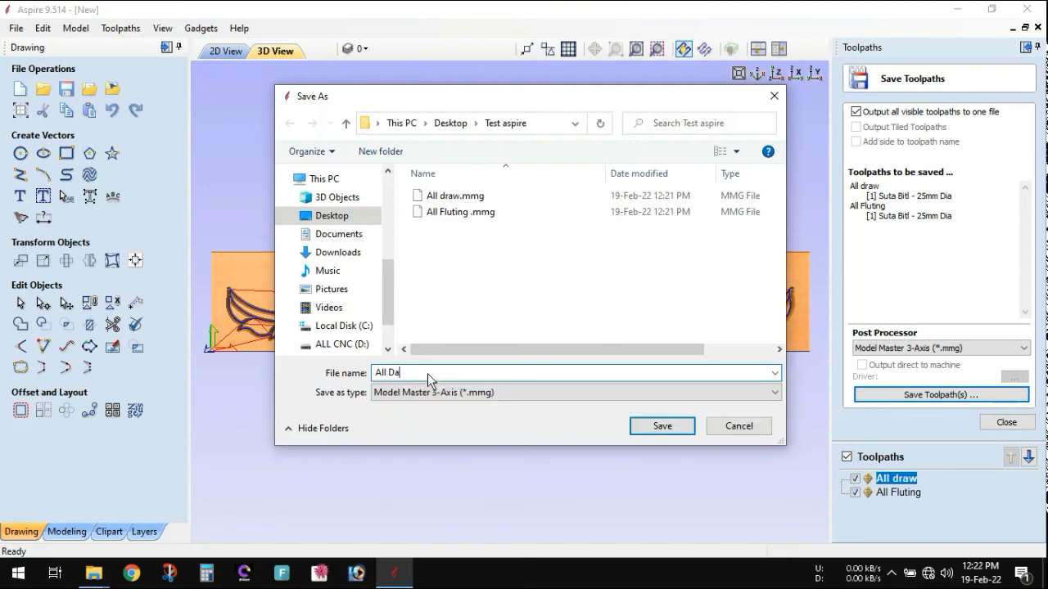
{"action": "key", "text": "BackSpace"}
{"action": "type", "text": "raw and fluting"}
{"action": "left_click", "coordinate": [661, 427]}
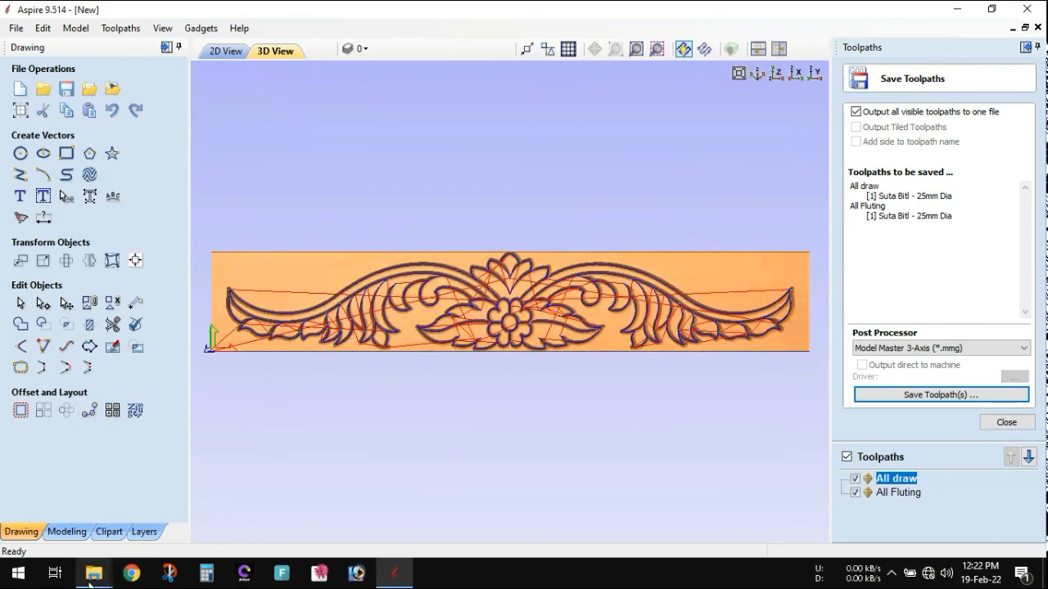
Review the saved machine files in the "Test aspire" folder and minimize its window
{"action": "mouse_move", "coordinate": [93, 573]}
{"action": "left_click", "coordinate": [202, 534]}
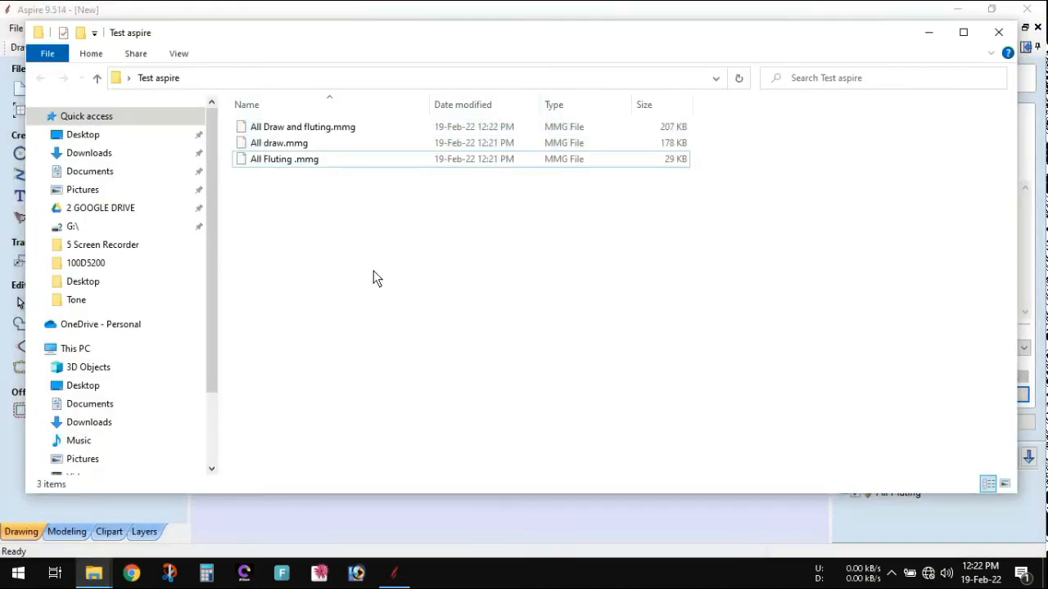
{"action": "left_click", "coordinate": [302, 168]}
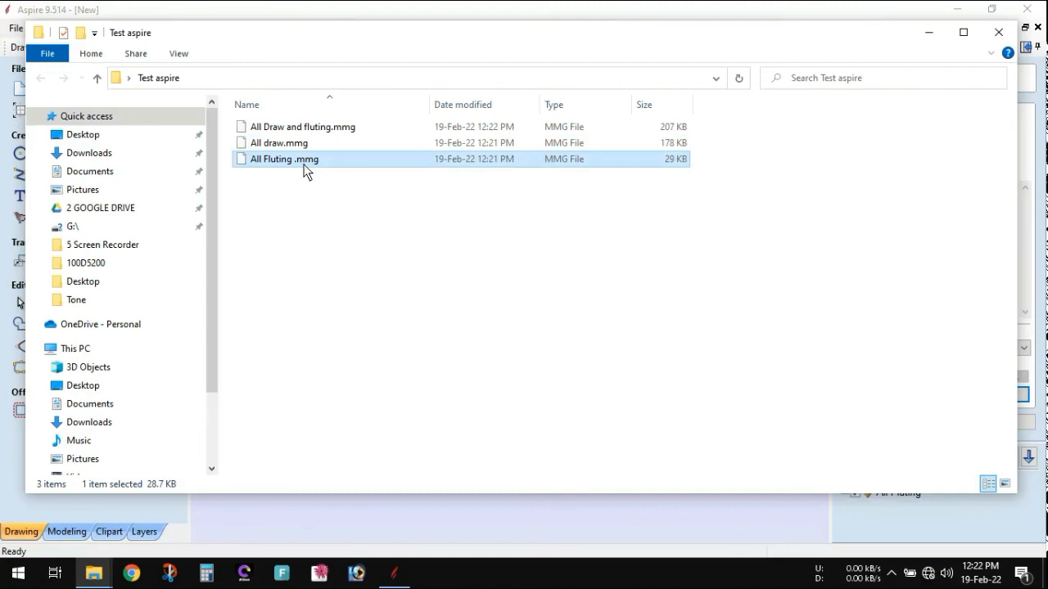
{"action": "right_click", "coordinate": [304, 170]}
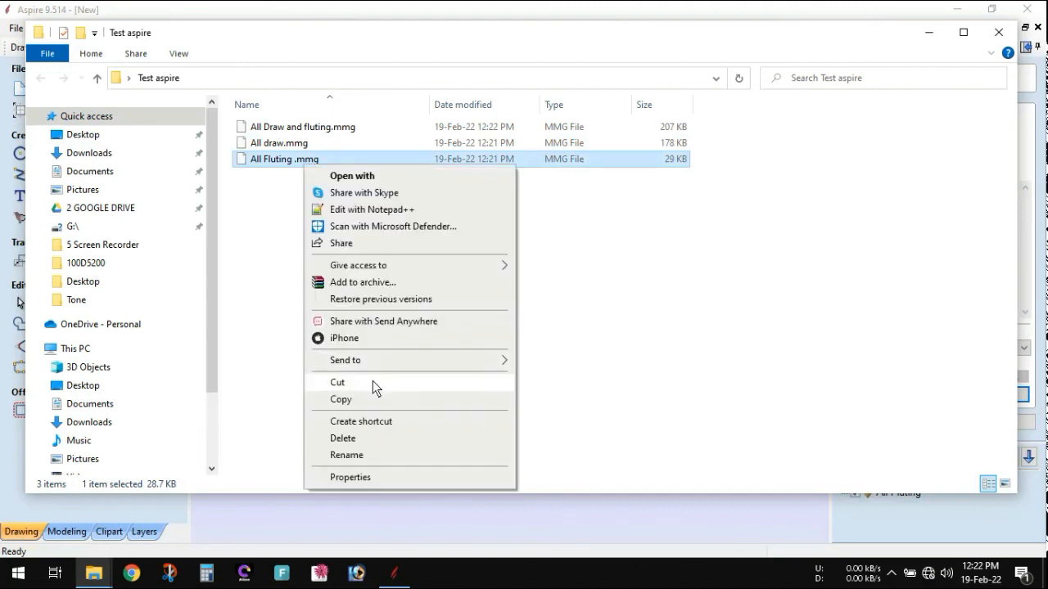
{"action": "left_click", "coordinate": [724, 308]}
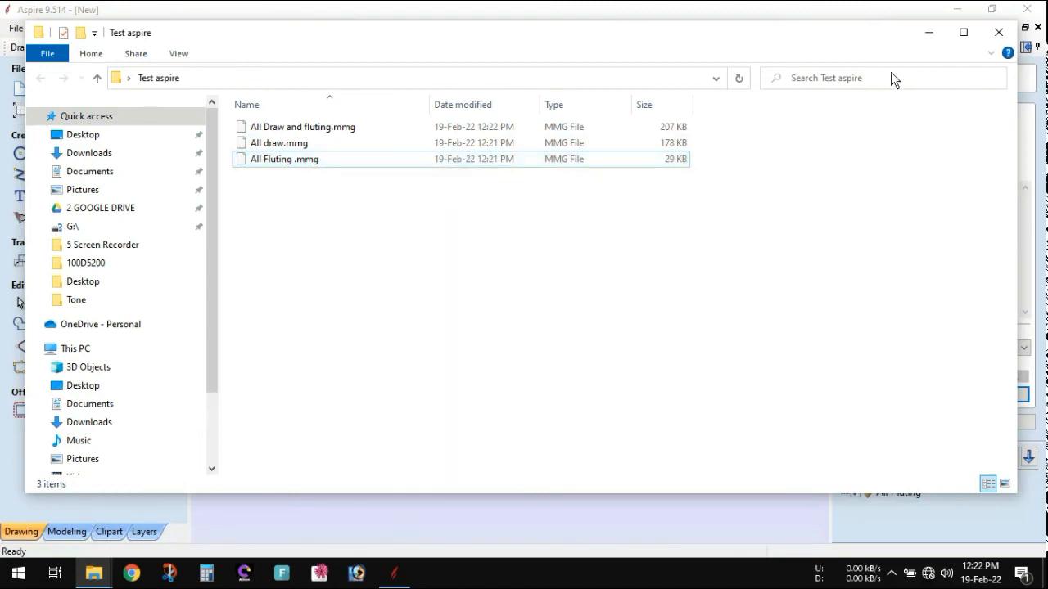
{"action": "left_click", "coordinate": [929, 32]}
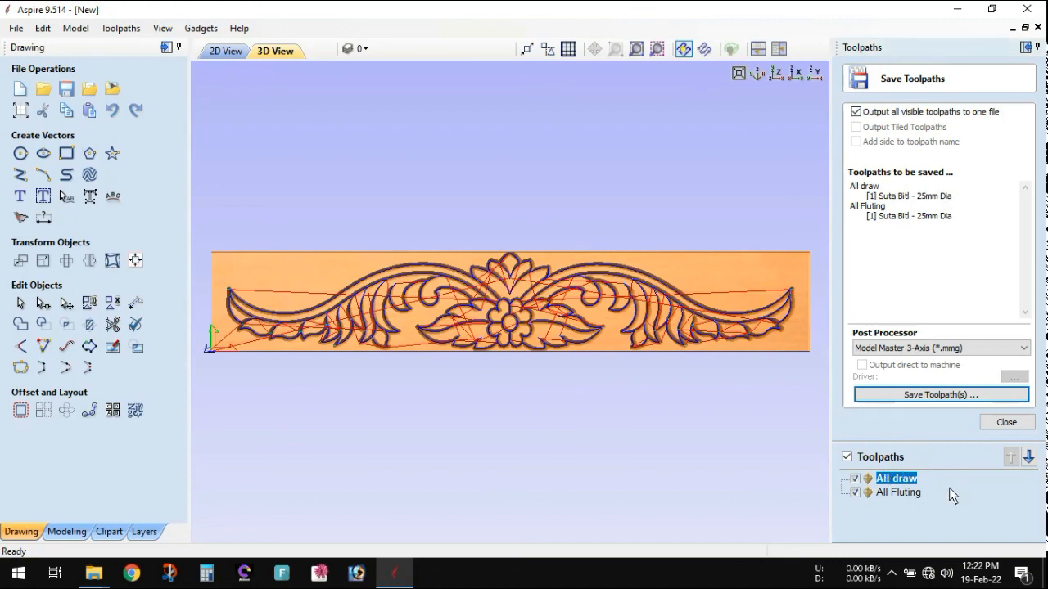
{"action": "left_click", "coordinate": [900, 492]}
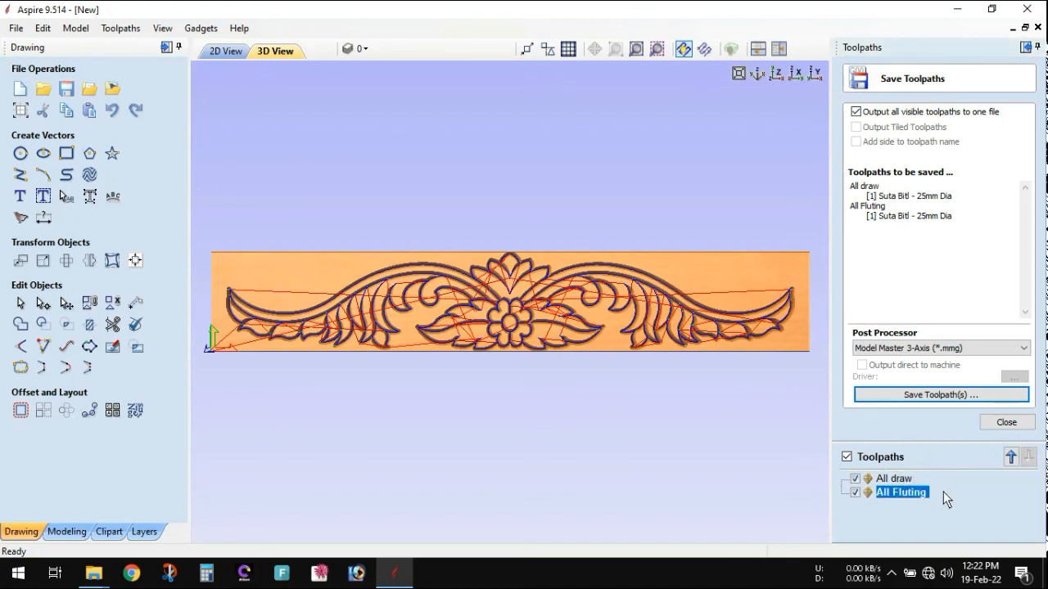
{"action": "left_click", "coordinate": [846, 457]}
{"action": "left_click", "coordinate": [847, 457]}
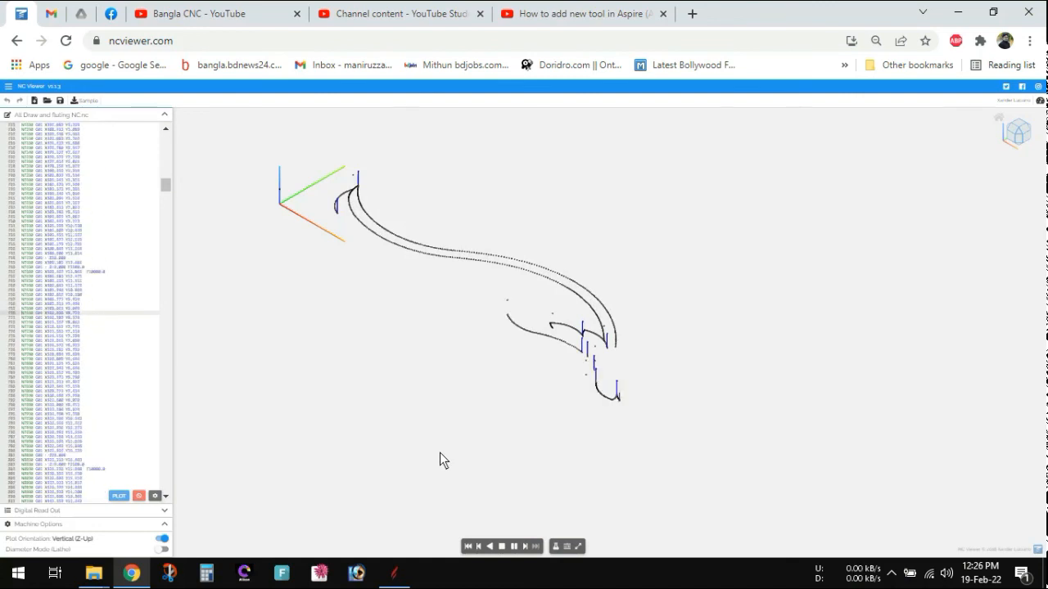
Examine the plotted "All Draw and fluting NC.nc" toolpath in NC Viewer from the top, including the leaf and flower details
{"action": "right_click_drag", "start_coordinate": [720, 413], "coordinate": [721, 395]}
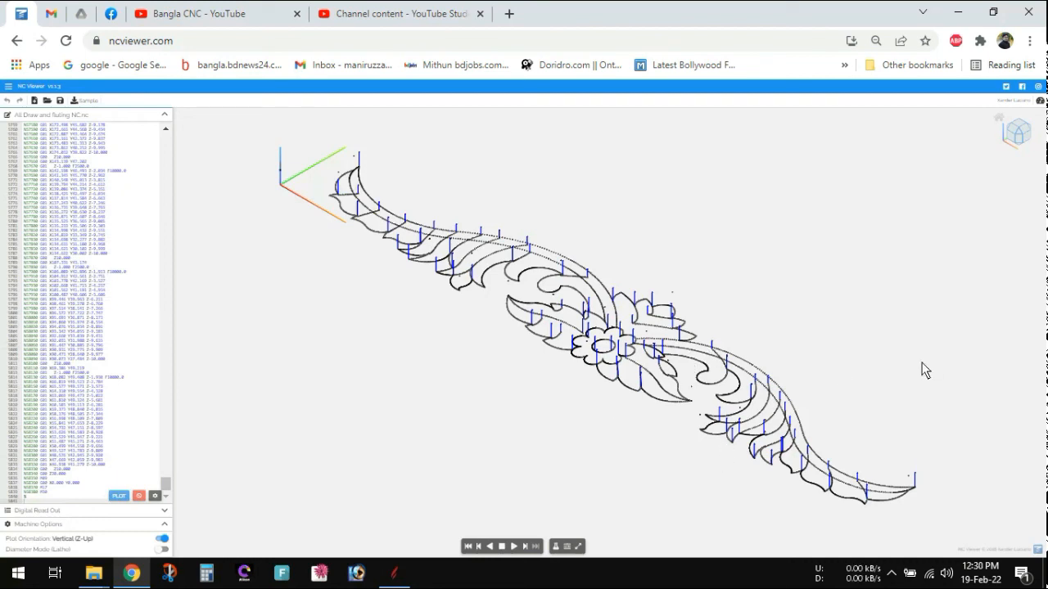
{"action": "left_click", "coordinate": [1016, 127]}
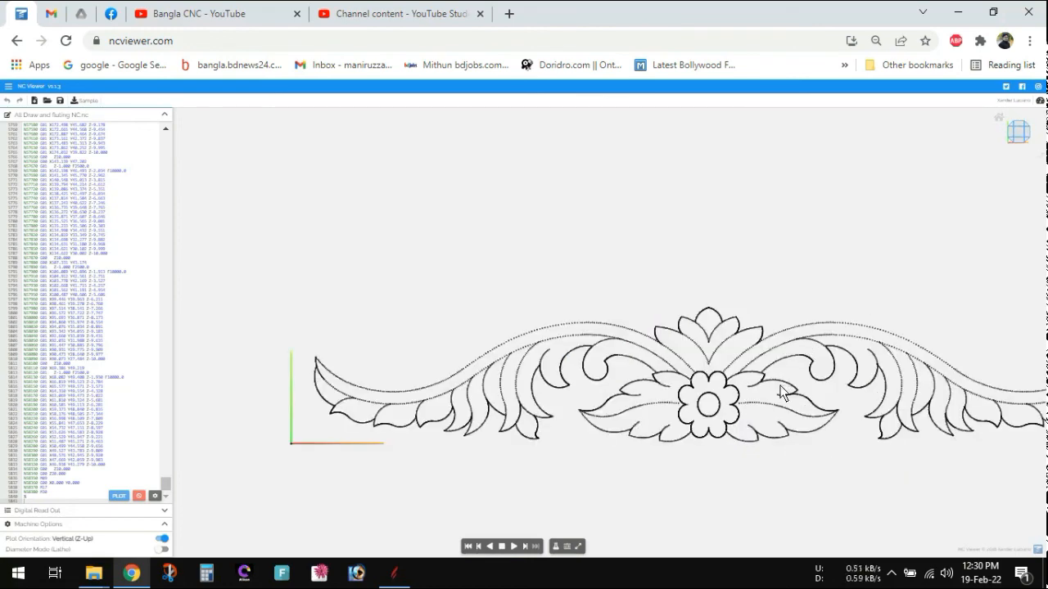
{"action": "mouse_move", "coordinate": [782, 393]}
{"action": "right_mouse_down"}
{"action": "mouse_move", "coordinate": [660, 339]}
{"action": "mouse_move", "coordinate": [686, 331]}
{"action": "right_mouse_up"}
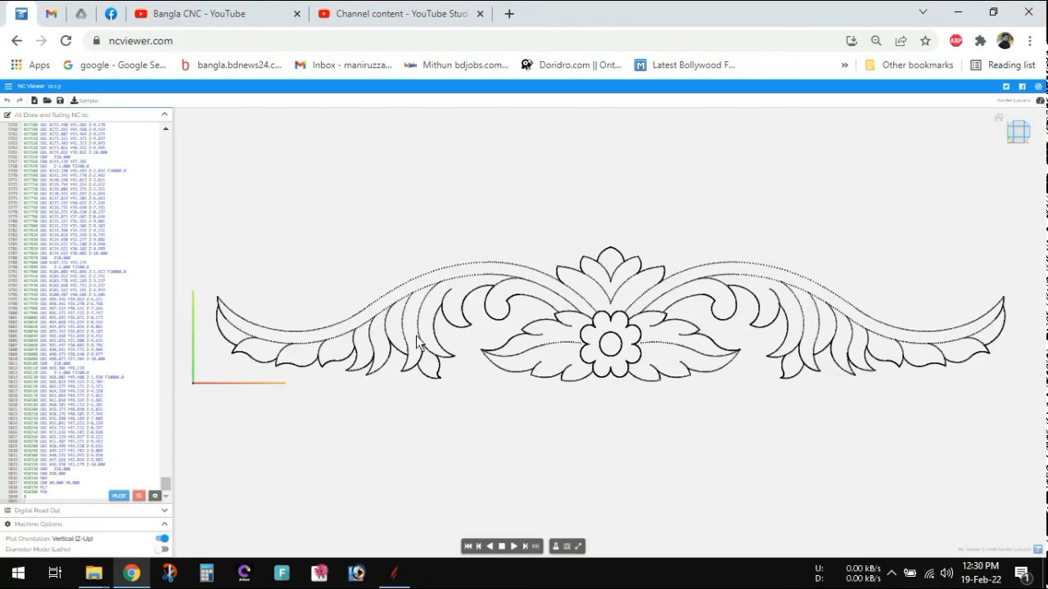
{"action": "scroll", "coordinate": [417, 313], "scroll_direction": "up", "scroll_amount": 5}
{"action": "scroll", "coordinate": [418, 313], "scroll_direction": "up", "scroll_amount": 4}
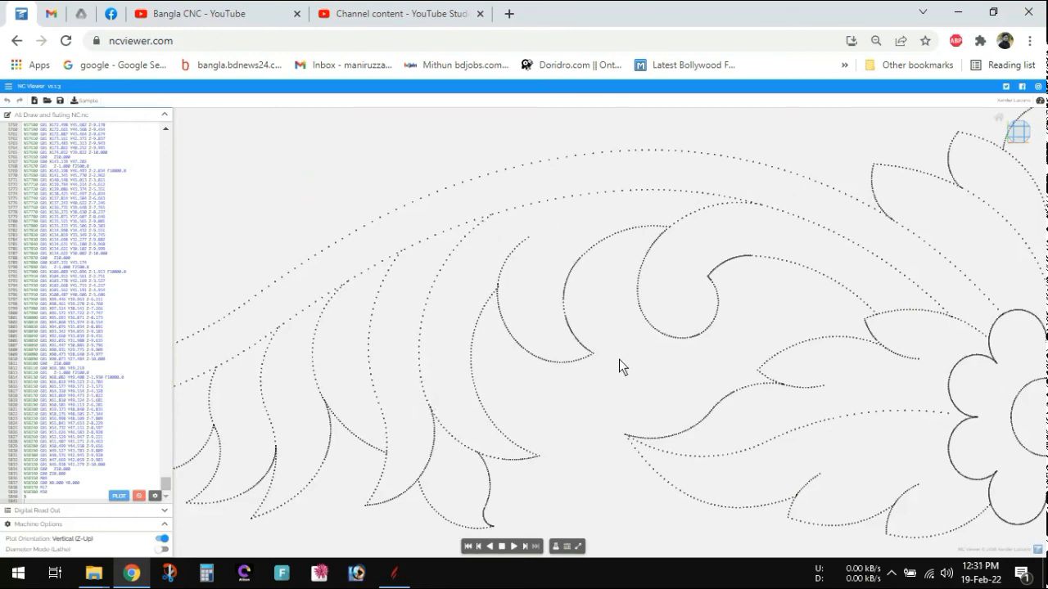
{"action": "scroll", "coordinate": [652, 370], "scroll_direction": "down", "scroll_amount": 6}
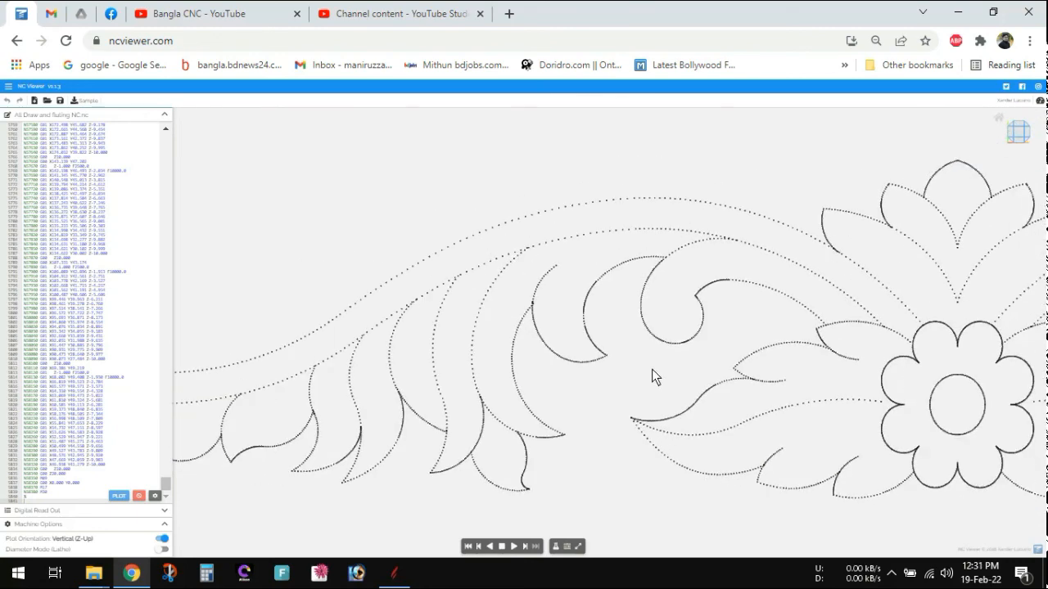
{"action": "scroll", "coordinate": [651, 369], "scroll_direction": "down", "scroll_amount": 4}
{"action": "right_click_drag", "start_coordinate": [765, 477], "coordinate": [673, 419]}
{"action": "scroll", "coordinate": [674, 377], "scroll_direction": "up", "scroll_amount": 1}
{"action": "scroll", "coordinate": [673, 377], "scroll_direction": "up", "scroll_amount": 2}
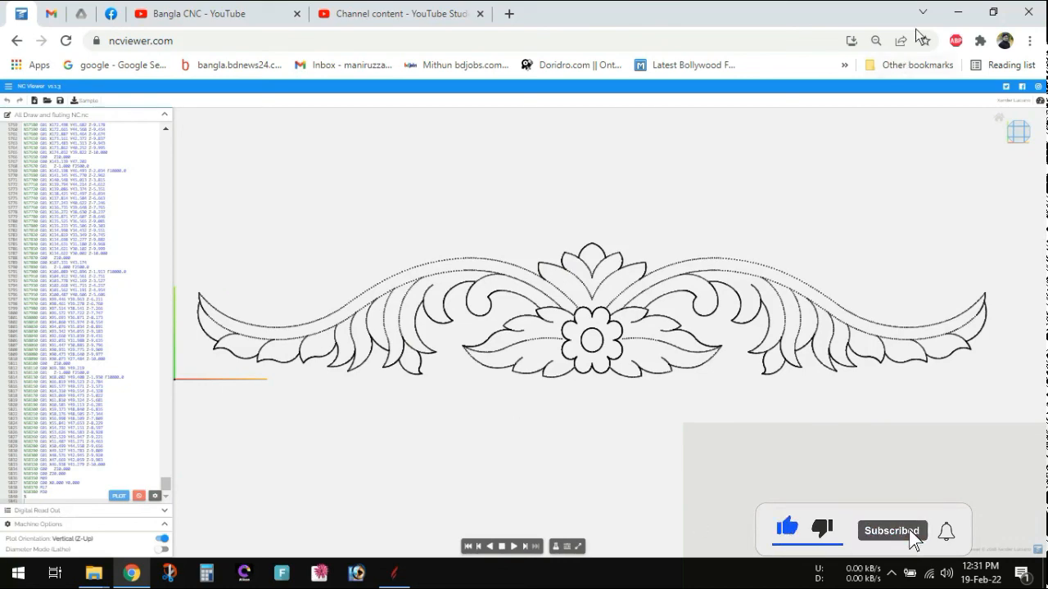
Switch back to Aspire, hide the "All draw" and "All Fluting" toolpaths, and collapse the toolpath controls to view the carved ornament
{"action": "left_click", "coordinate": [954, 14]}
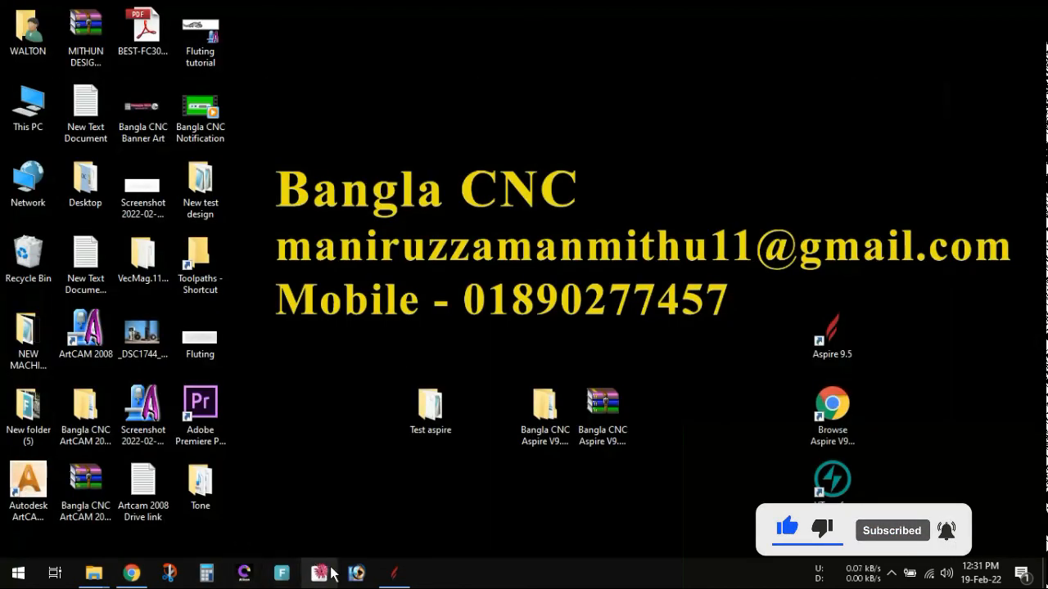
{"action": "left_click", "coordinate": [394, 573]}
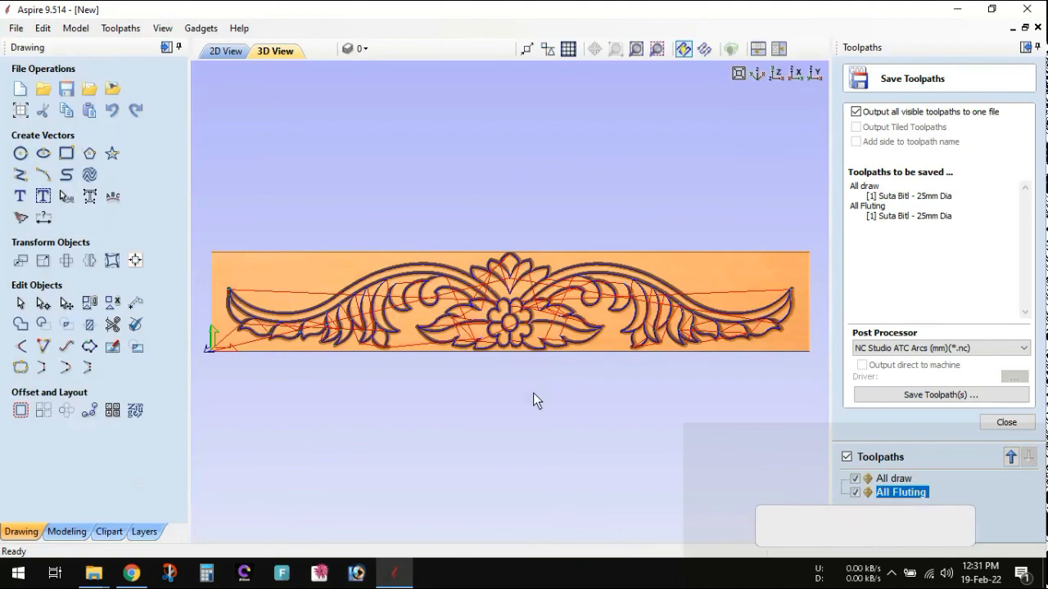
{"action": "scroll", "coordinate": [480, 335], "scroll_direction": "up", "scroll_amount": 3}
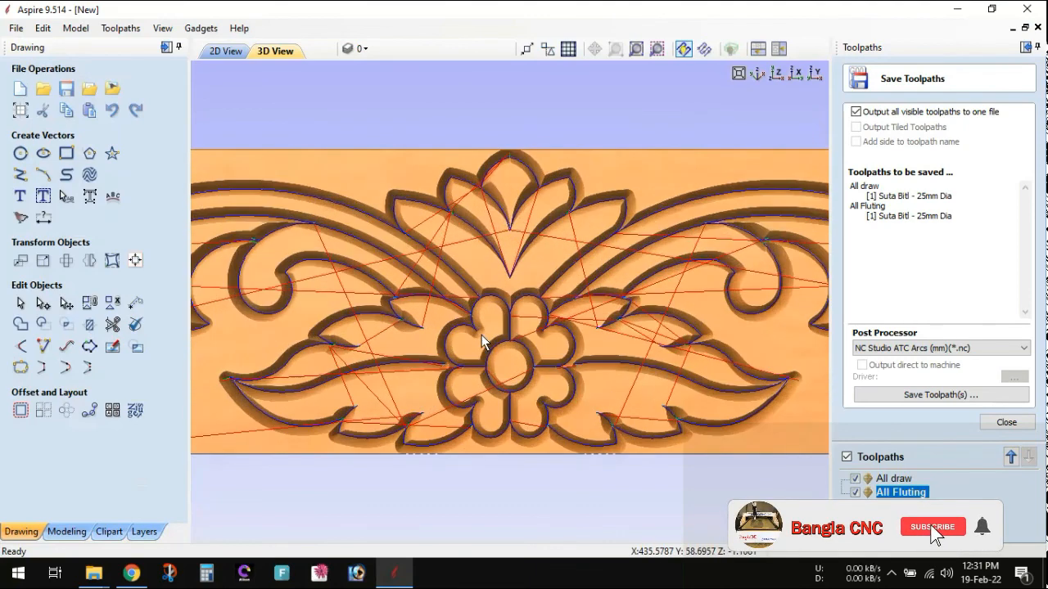
{"action": "scroll", "coordinate": [481, 334], "scroll_direction": "down", "scroll_amount": 2}
{"action": "left_click", "coordinate": [854, 479]}
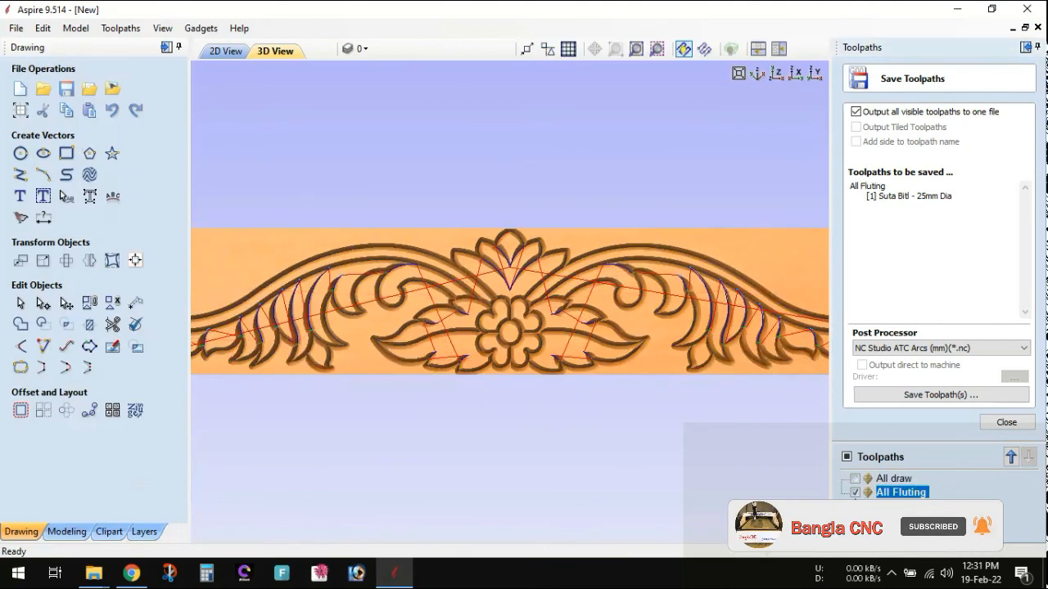
{"action": "left_click", "coordinate": [855, 492]}
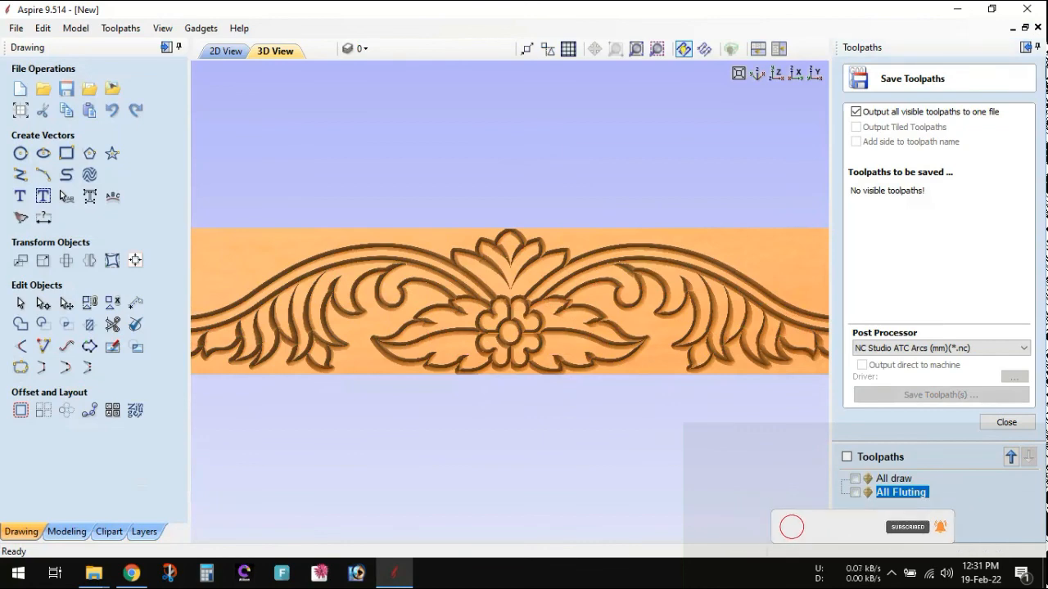
{"action": "left_click", "coordinate": [1025, 48]}
{"action": "scroll", "coordinate": [688, 312], "scroll_direction": "up", "scroll_amount": 1}
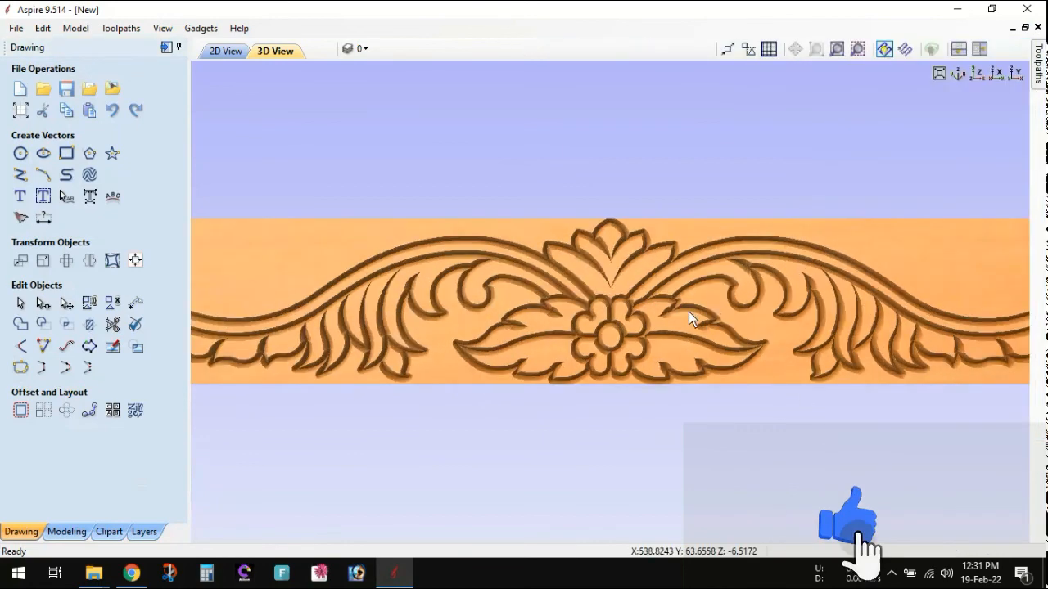